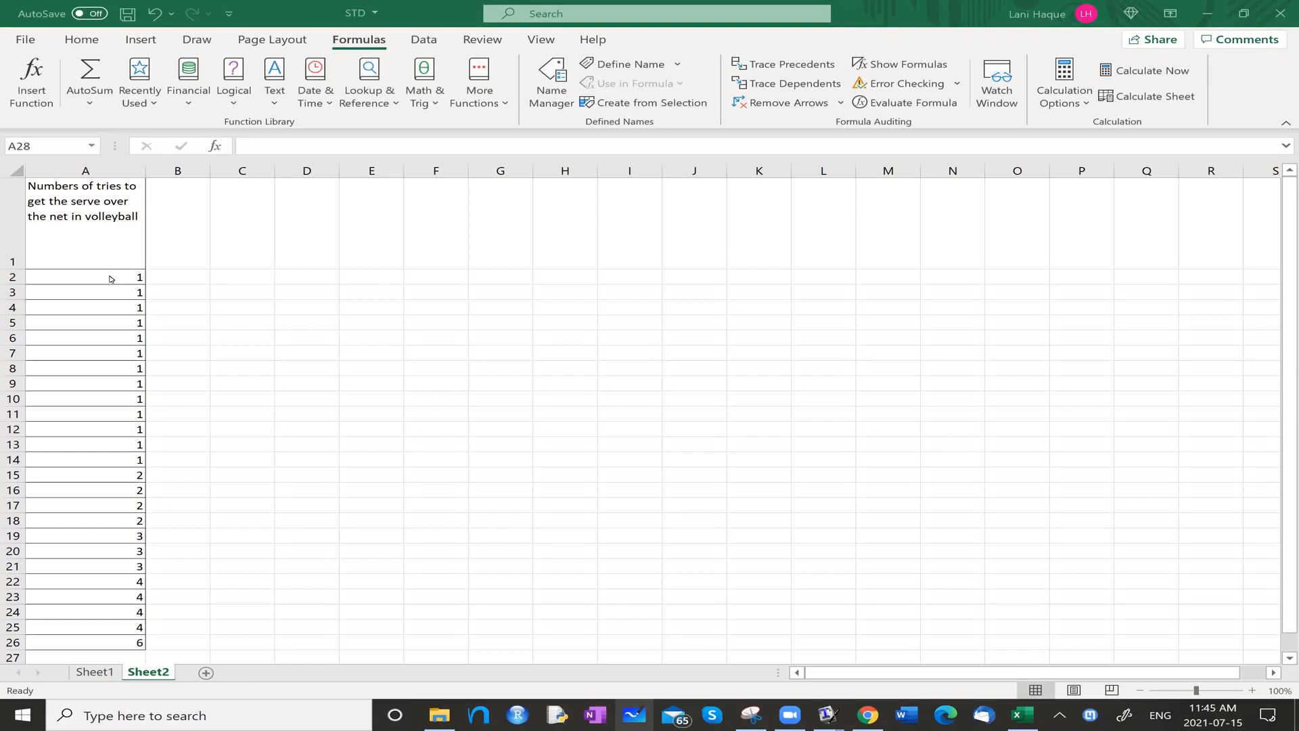
Reduce the height of row 1 so it closely fits the three-line header text.
left_click_drag(23, 268, 23, 233)
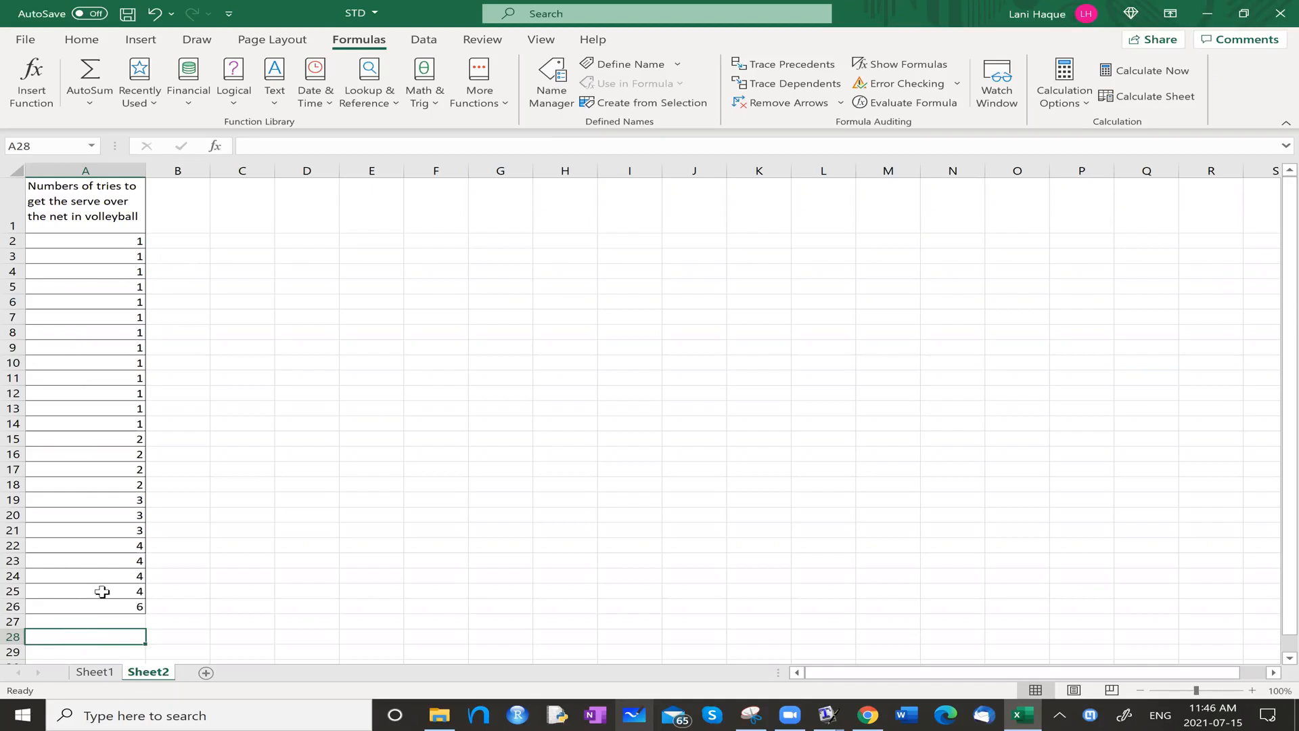
left_click(95, 242)
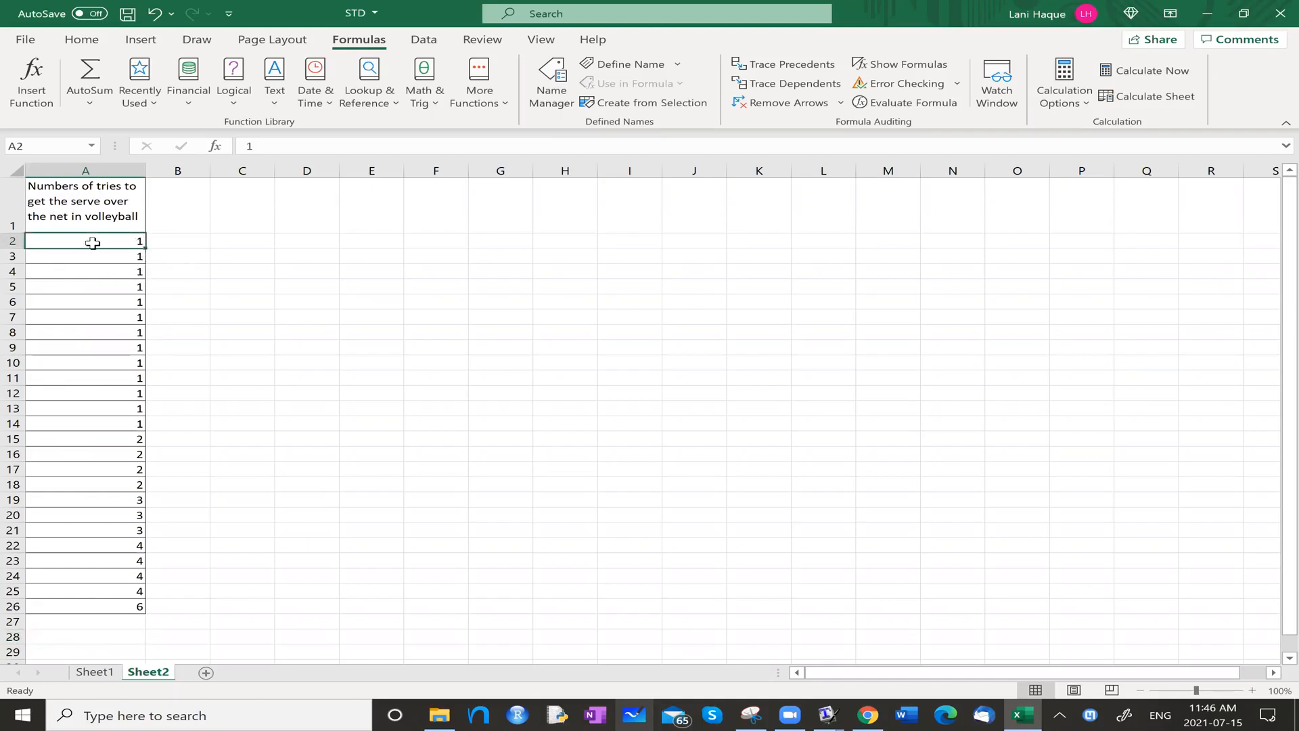
left_click(172, 274)
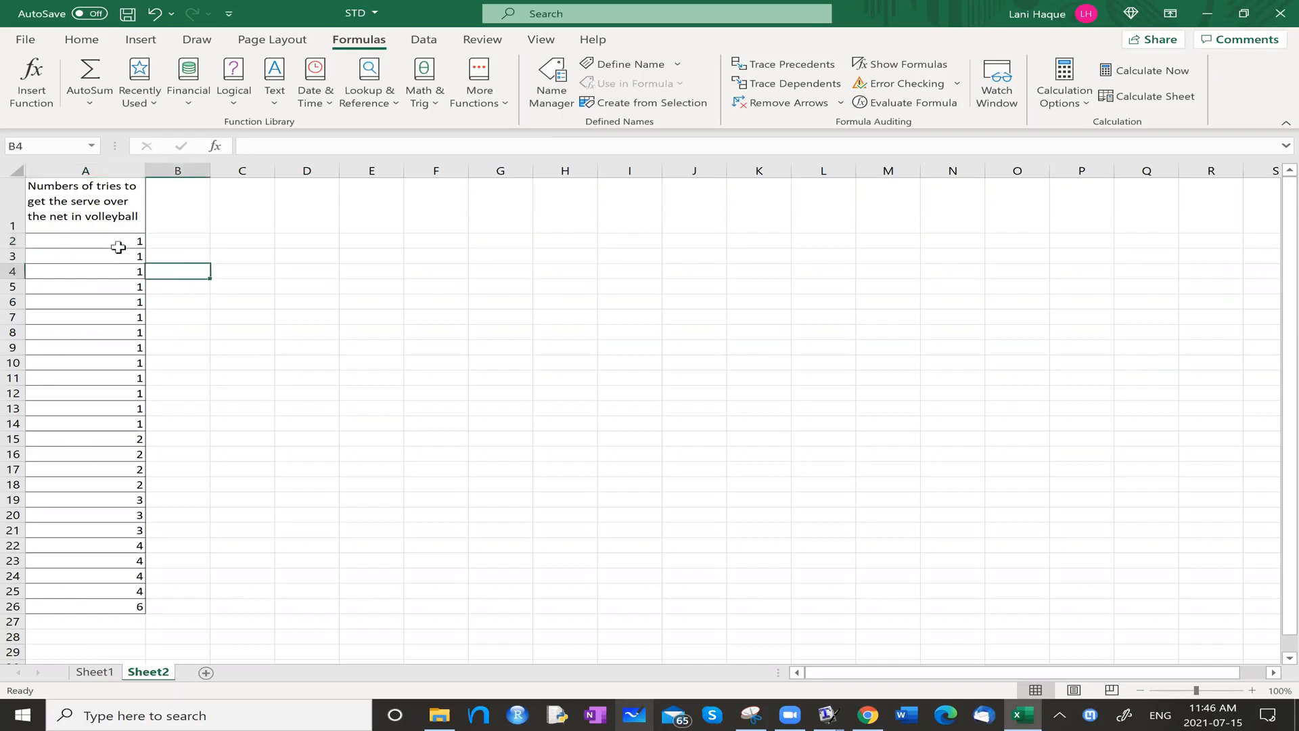
Sort the number-of-tries data in column A by cell values from largest to smallest.
left_click(119, 170)
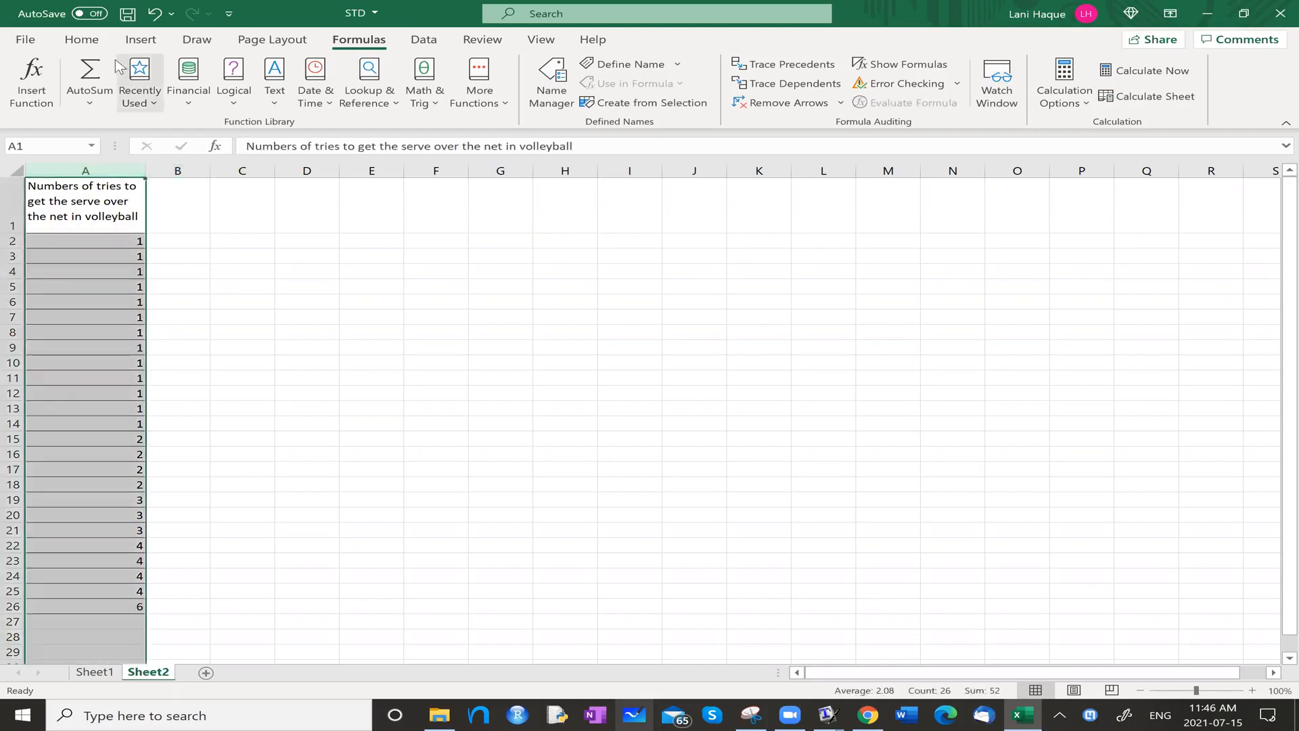
left_click(86, 41)
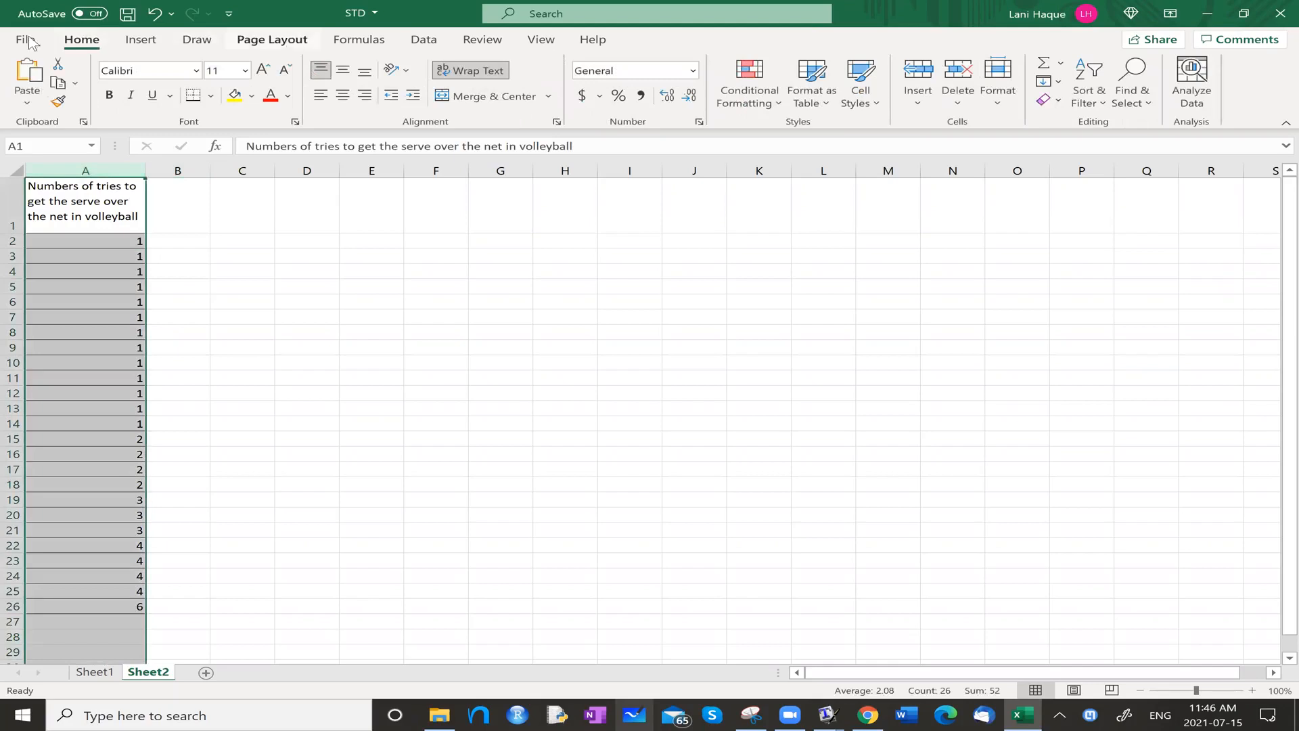
left_click(423, 40)
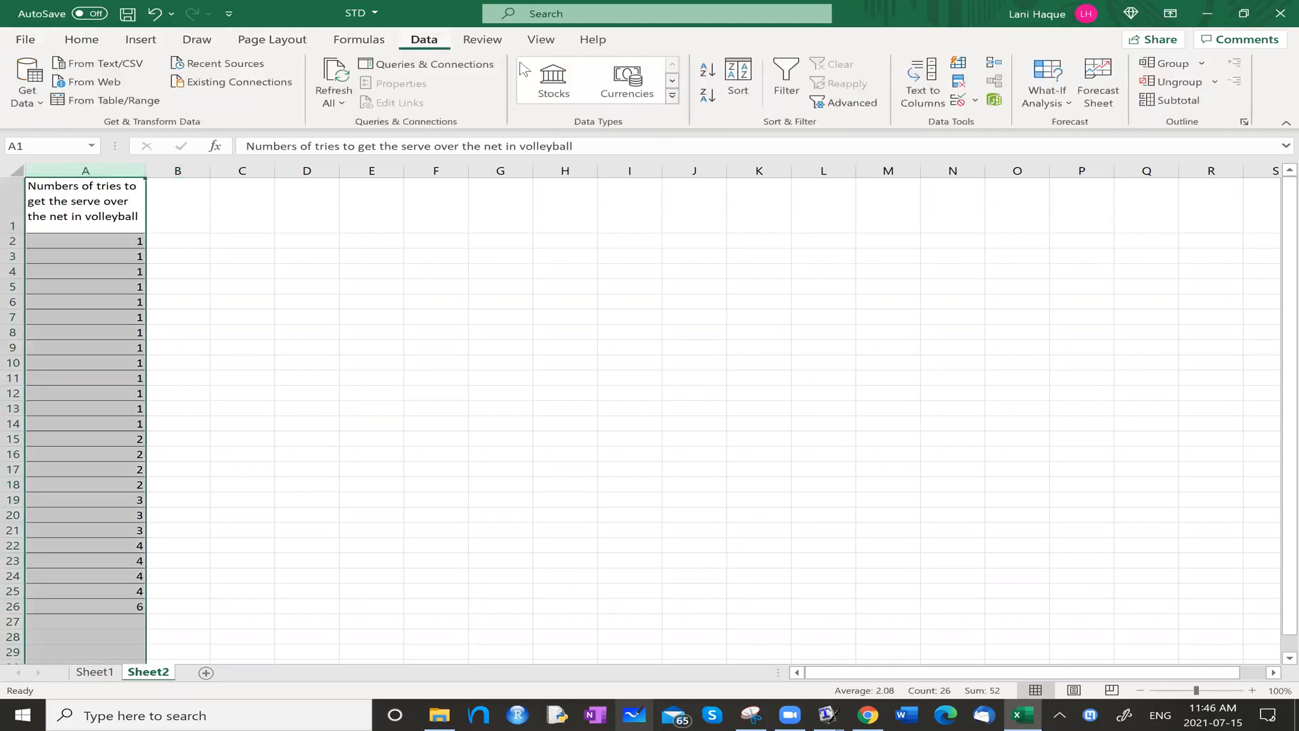
left_click(744, 94)
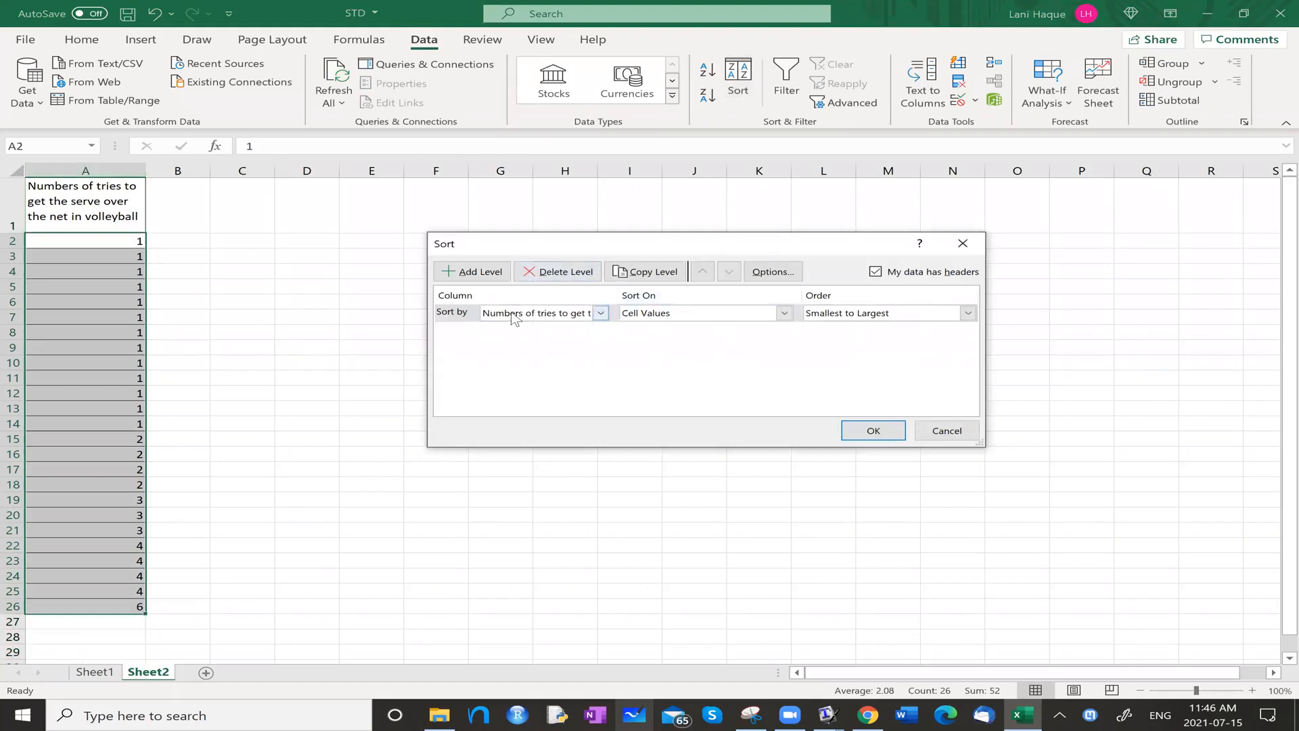
left_click(599, 313)
left_click(676, 326)
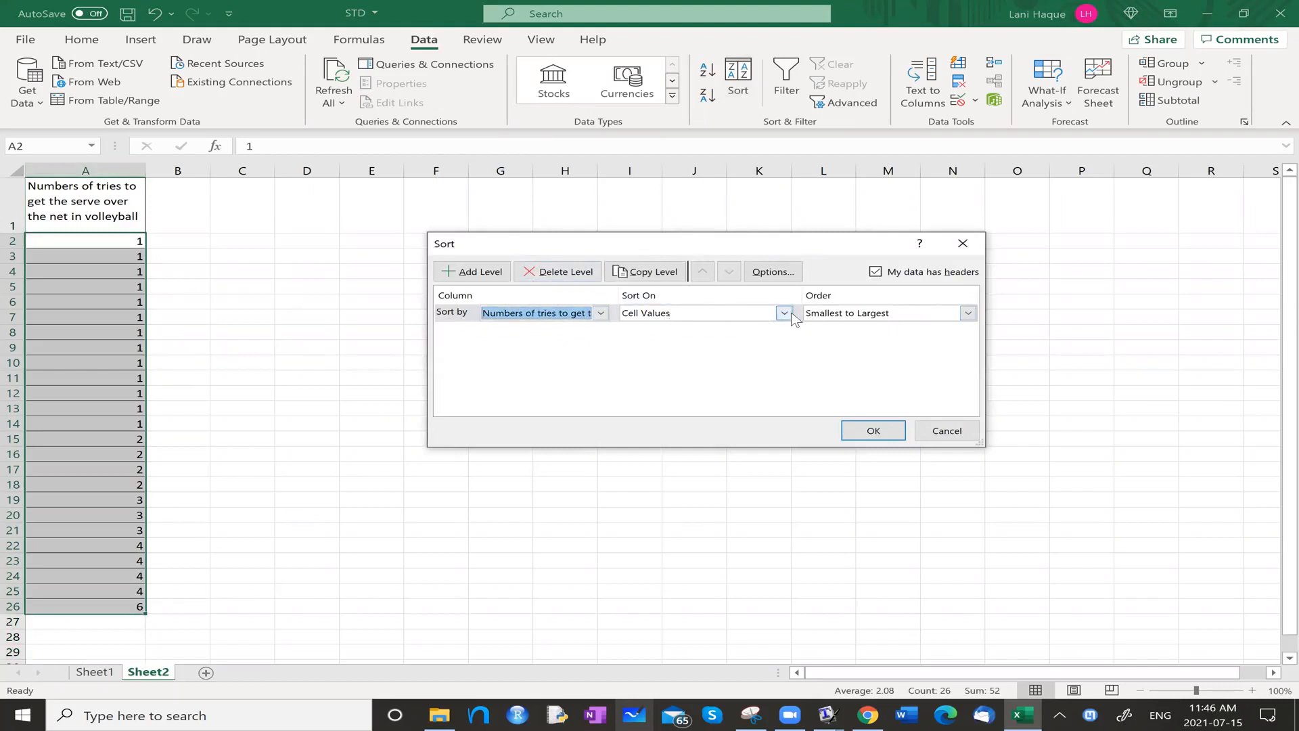
left_click(967, 314)
left_click(910, 343)
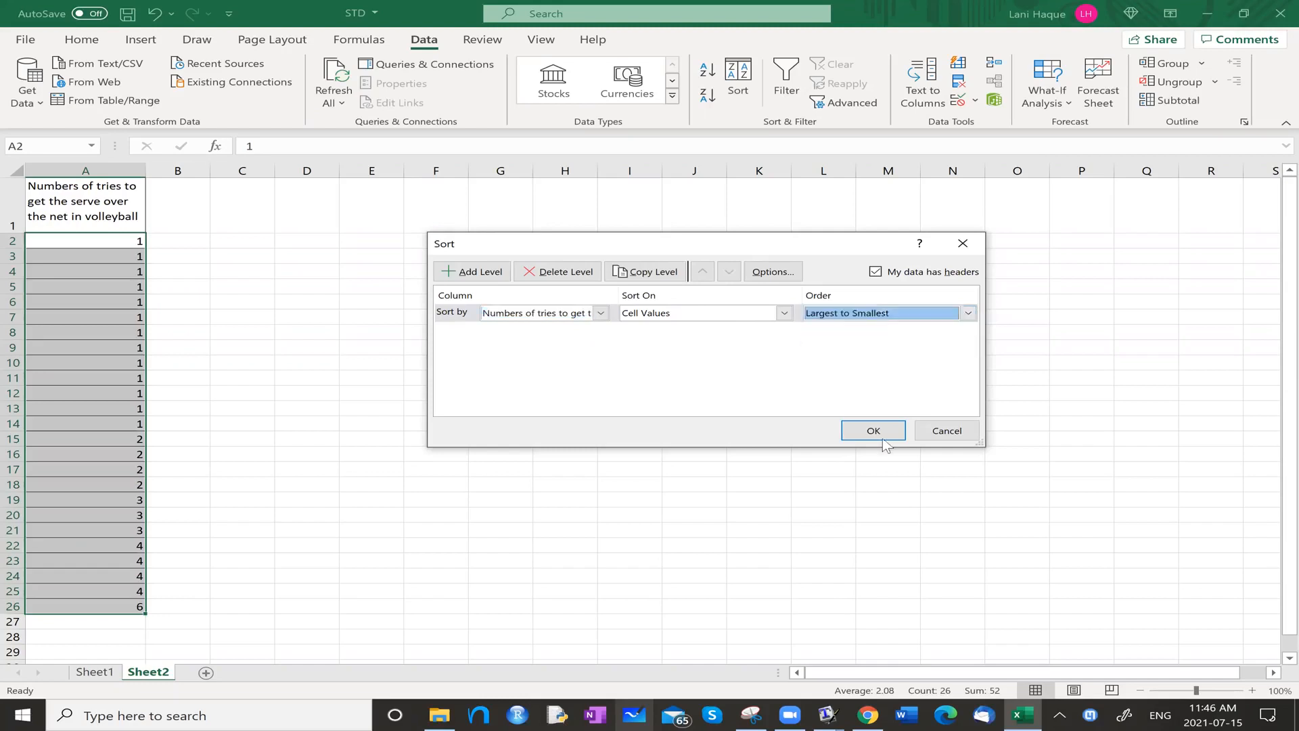
left_click(882, 440)
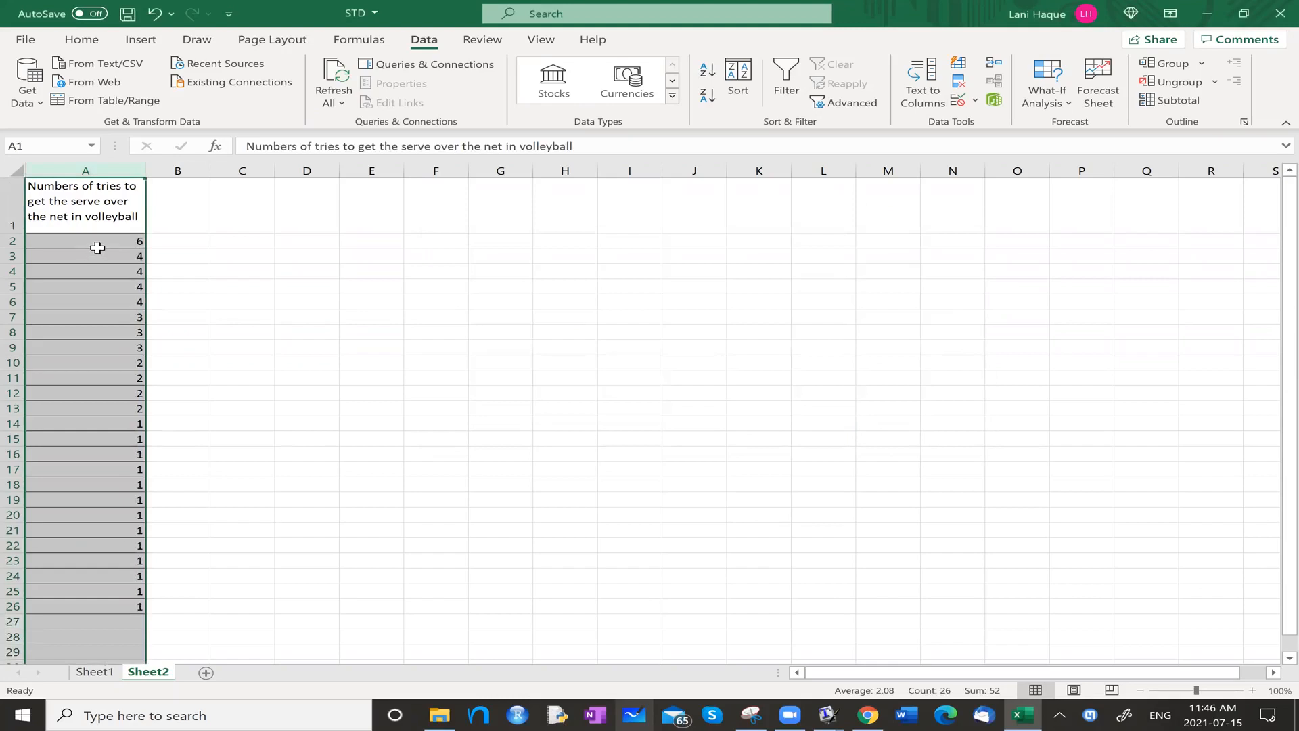
Sort the number-of-tries data in column A from smallest to largest.
left_click(739, 79)
left_click(968, 312)
left_click(869, 325)
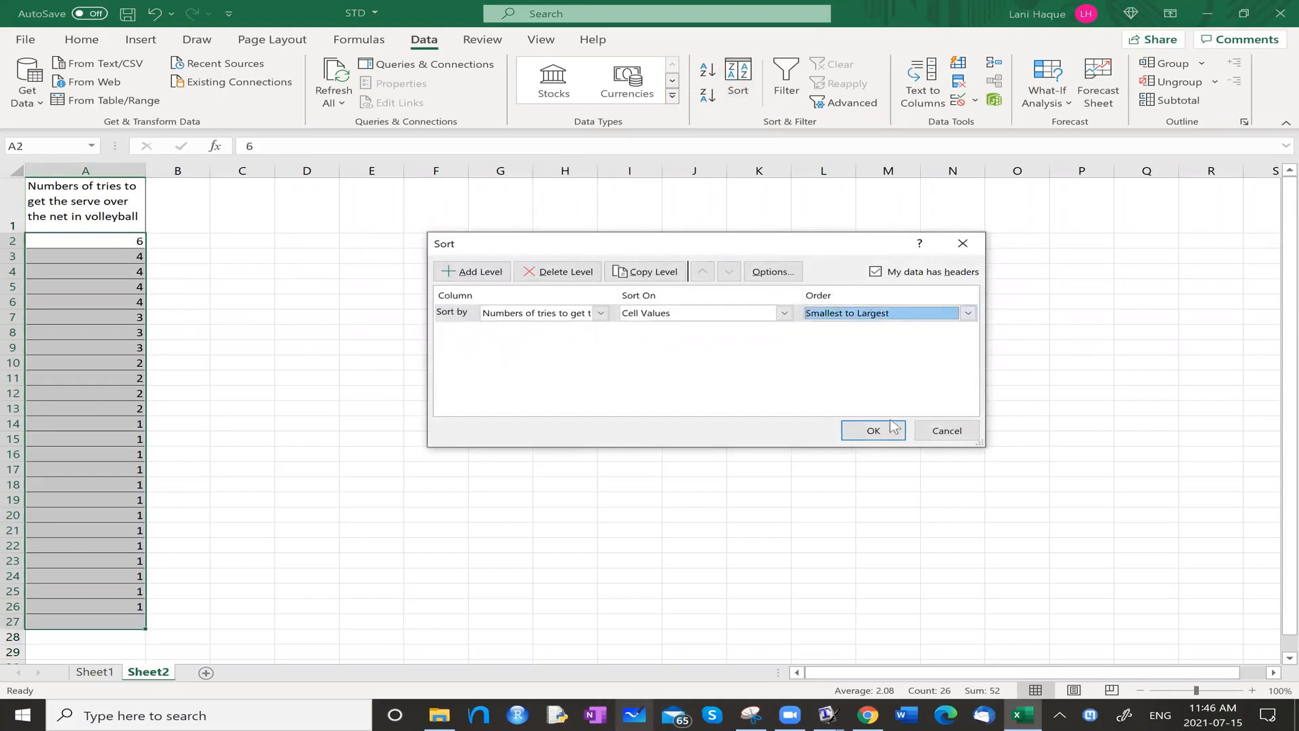
left_click(873, 429)
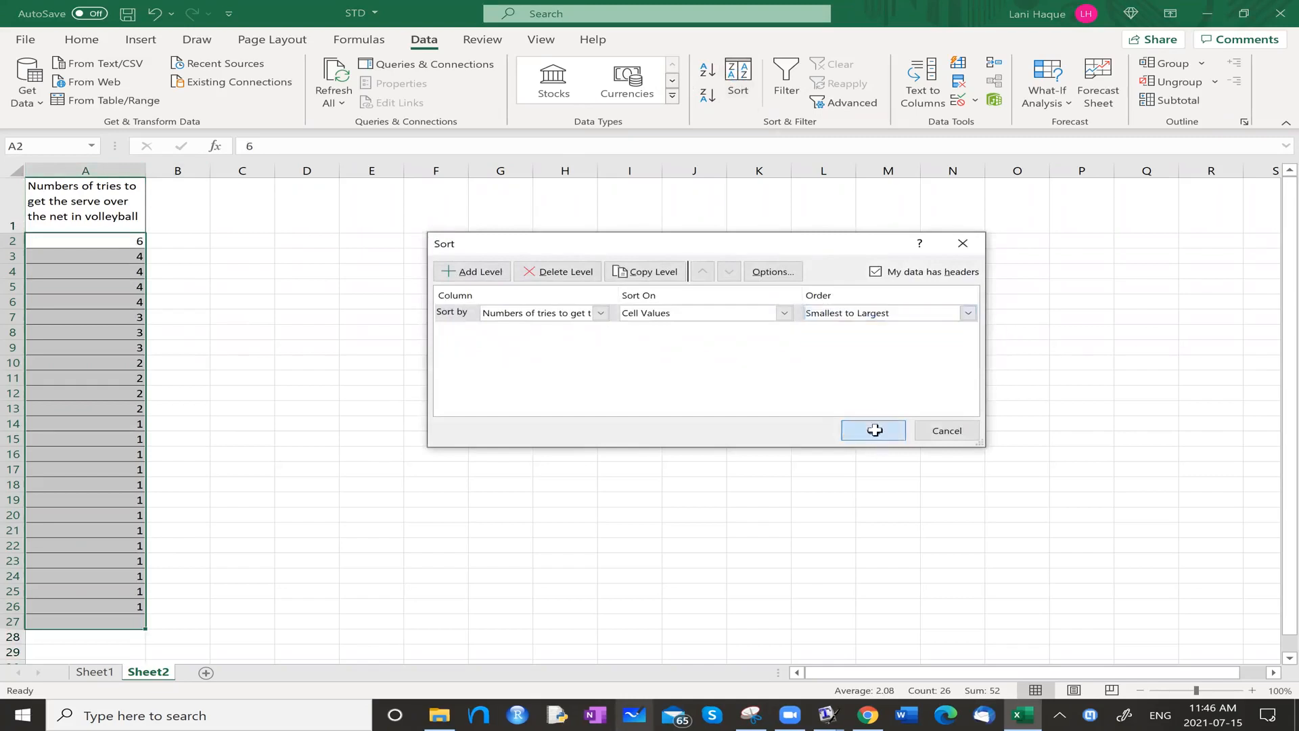
Enter the label "median" in cell A28 below the data.
left_click(216, 458)
scroll(213, 457, "down", 1)
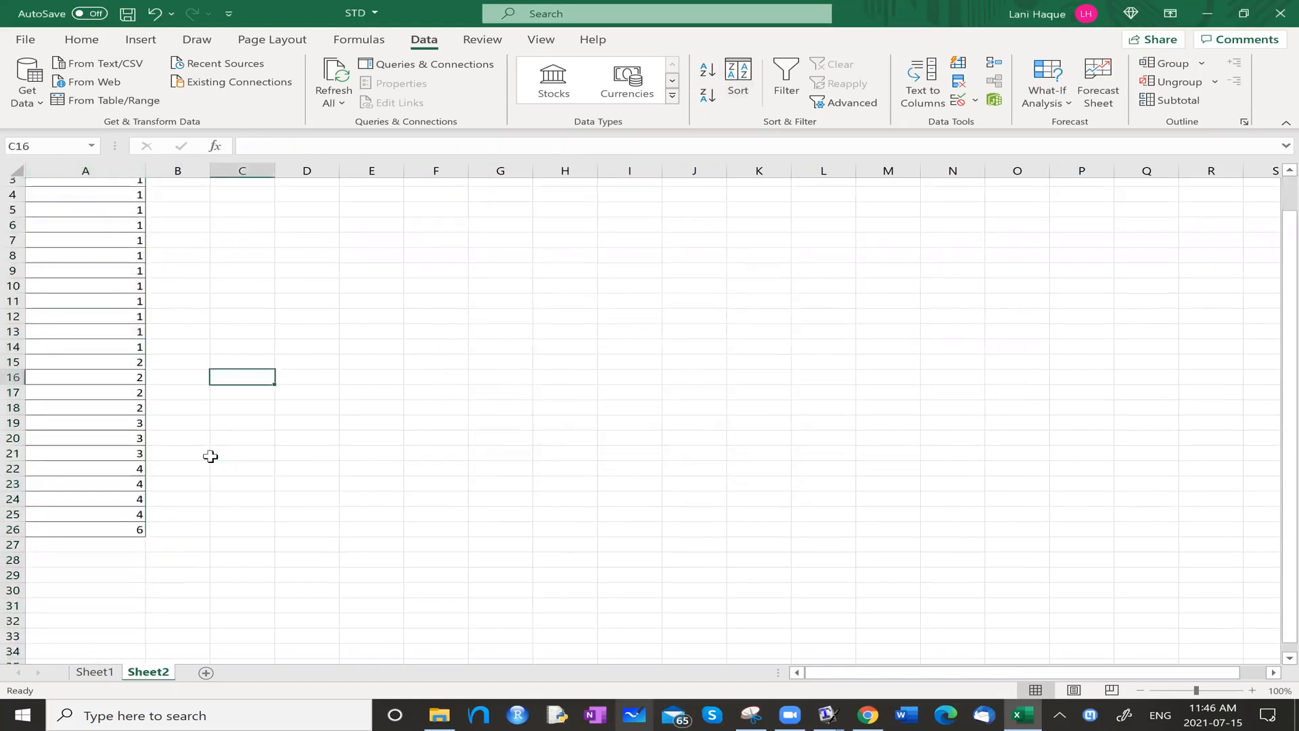
left_click(80, 554)
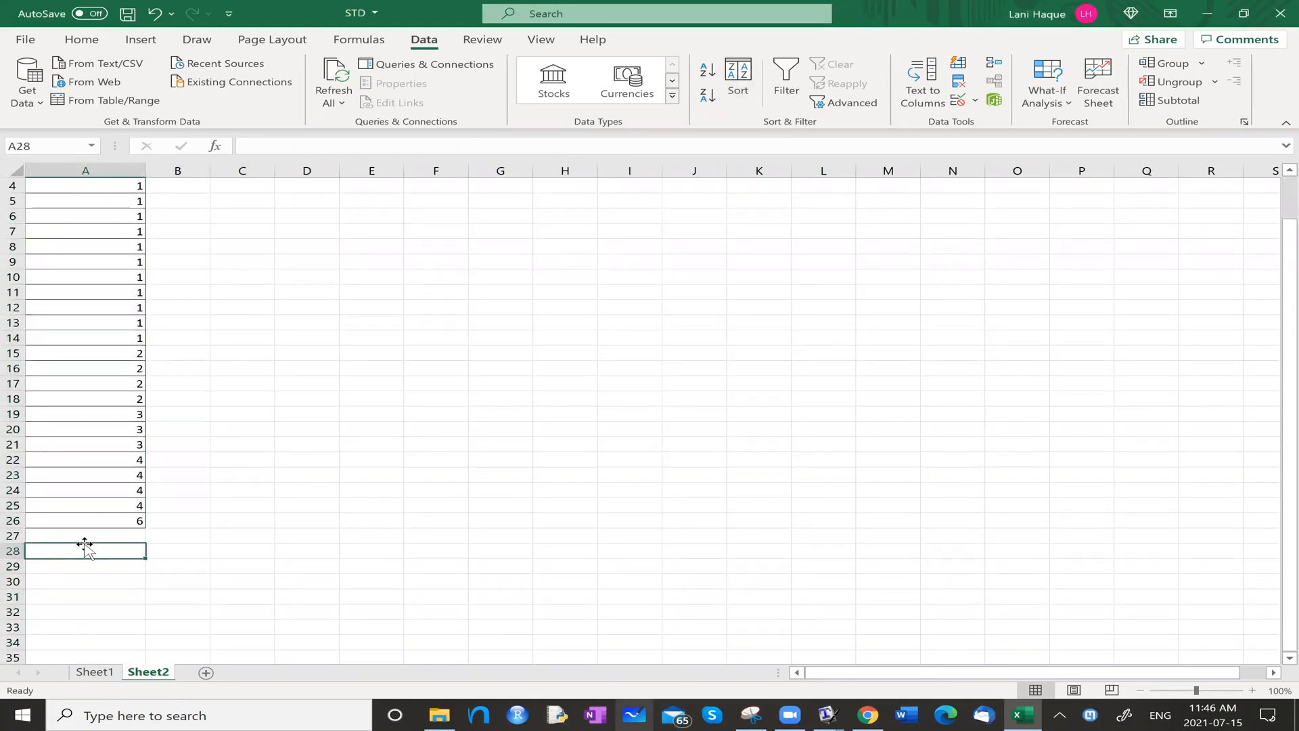
type("median")
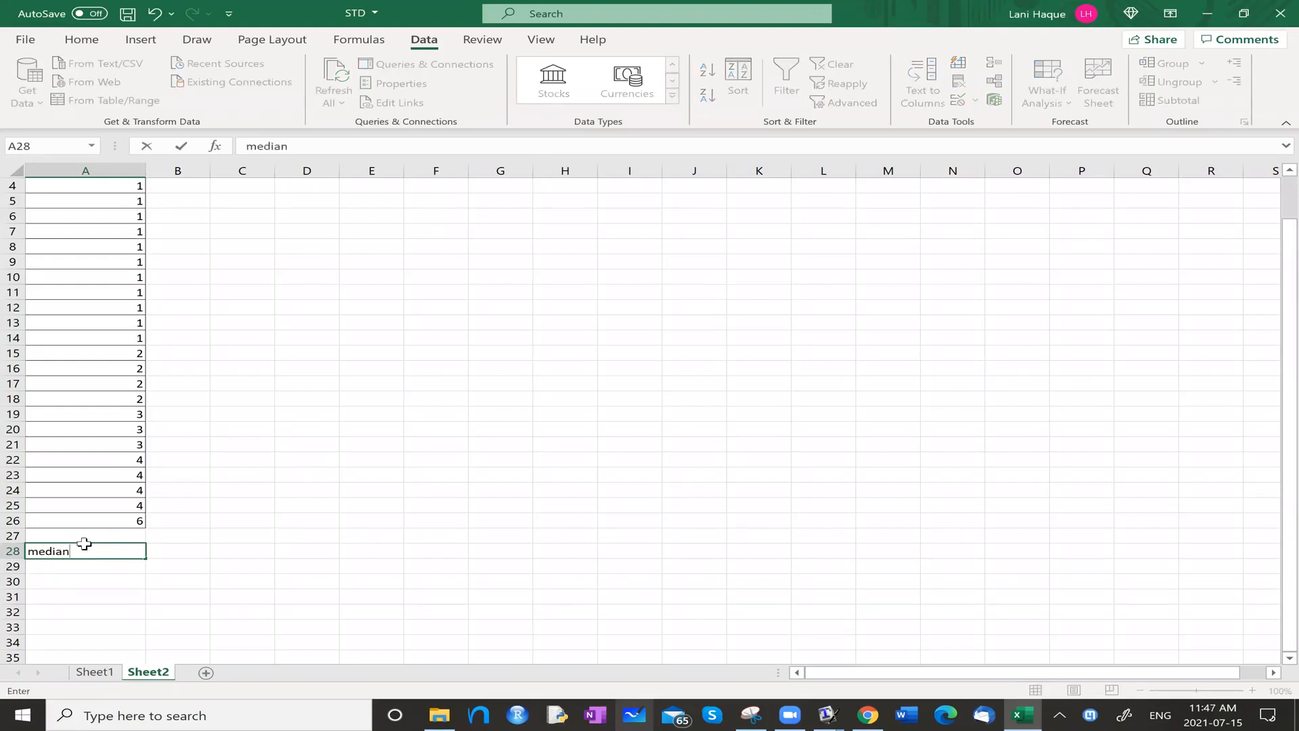
key("Return")
left_click(89, 552)
left_click(196, 550)
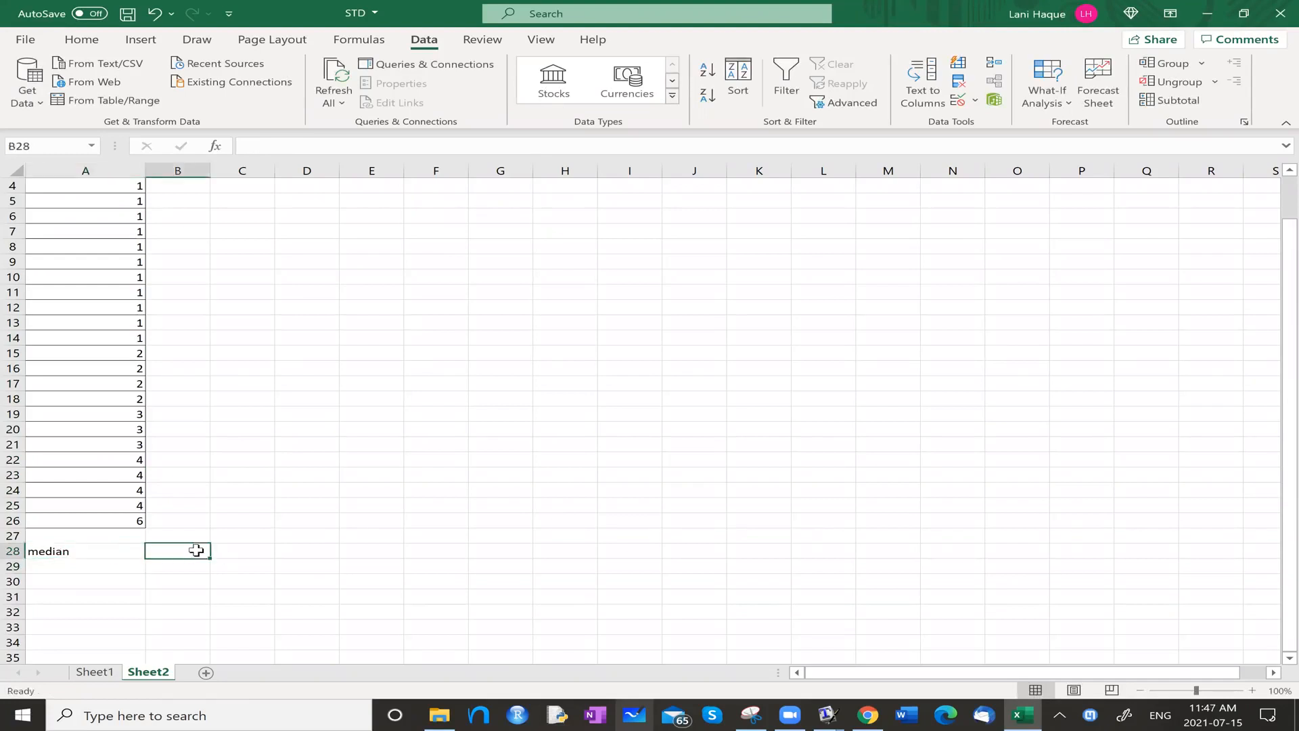
Highlight the first data value, in cell A2, with a yellow fill.
scroll(230, 254, "up", 1)
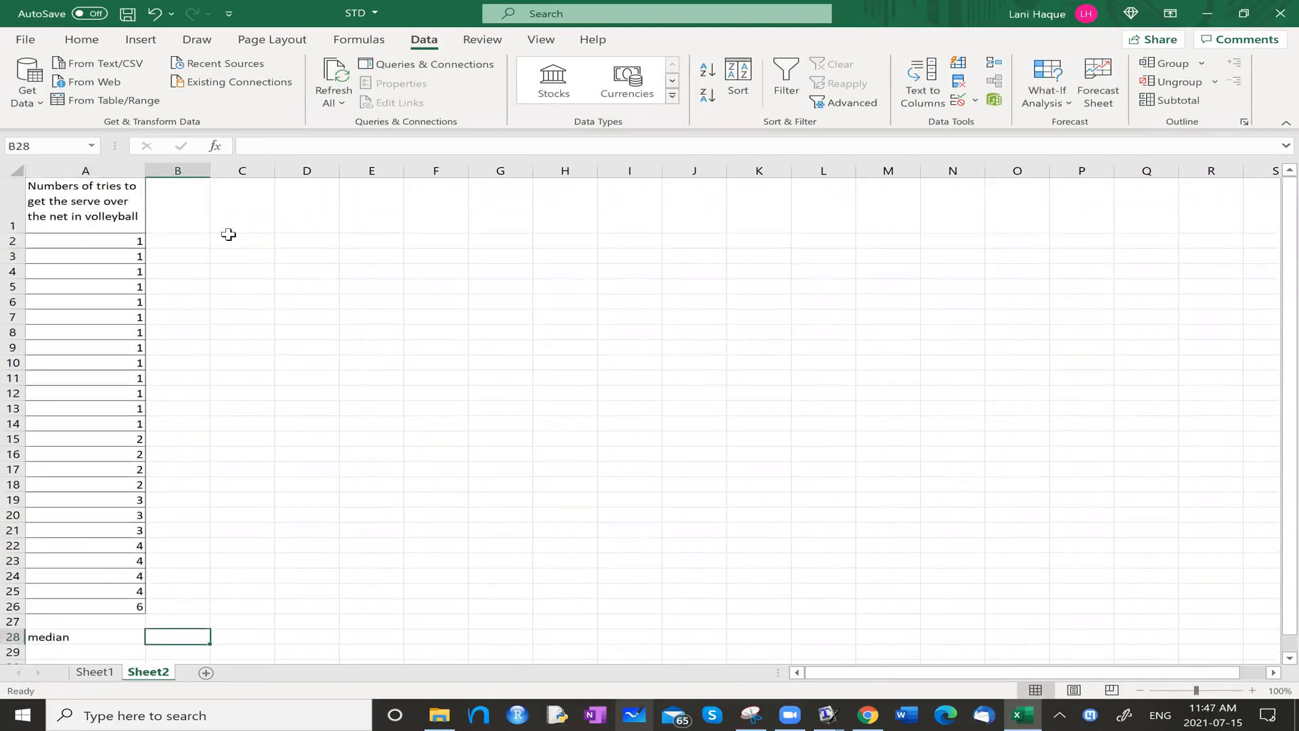
left_click(176, 241)
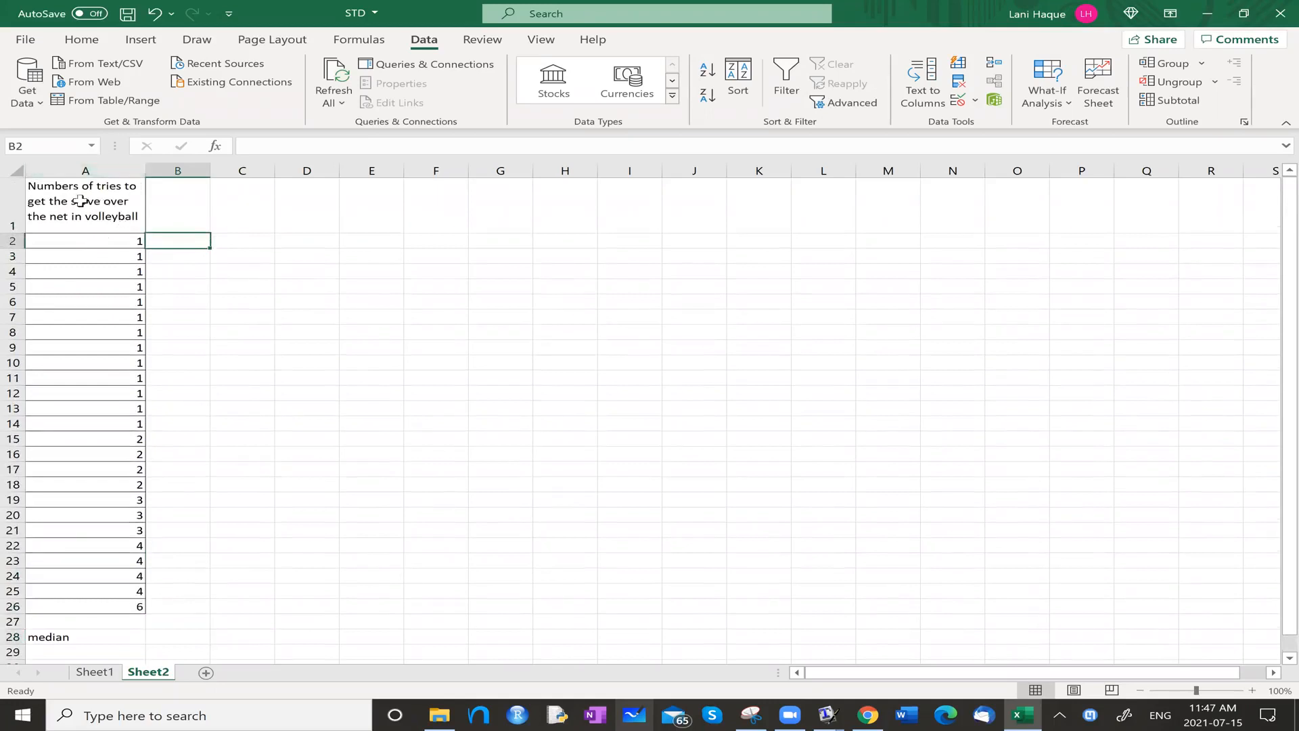
left_click(84, 169)
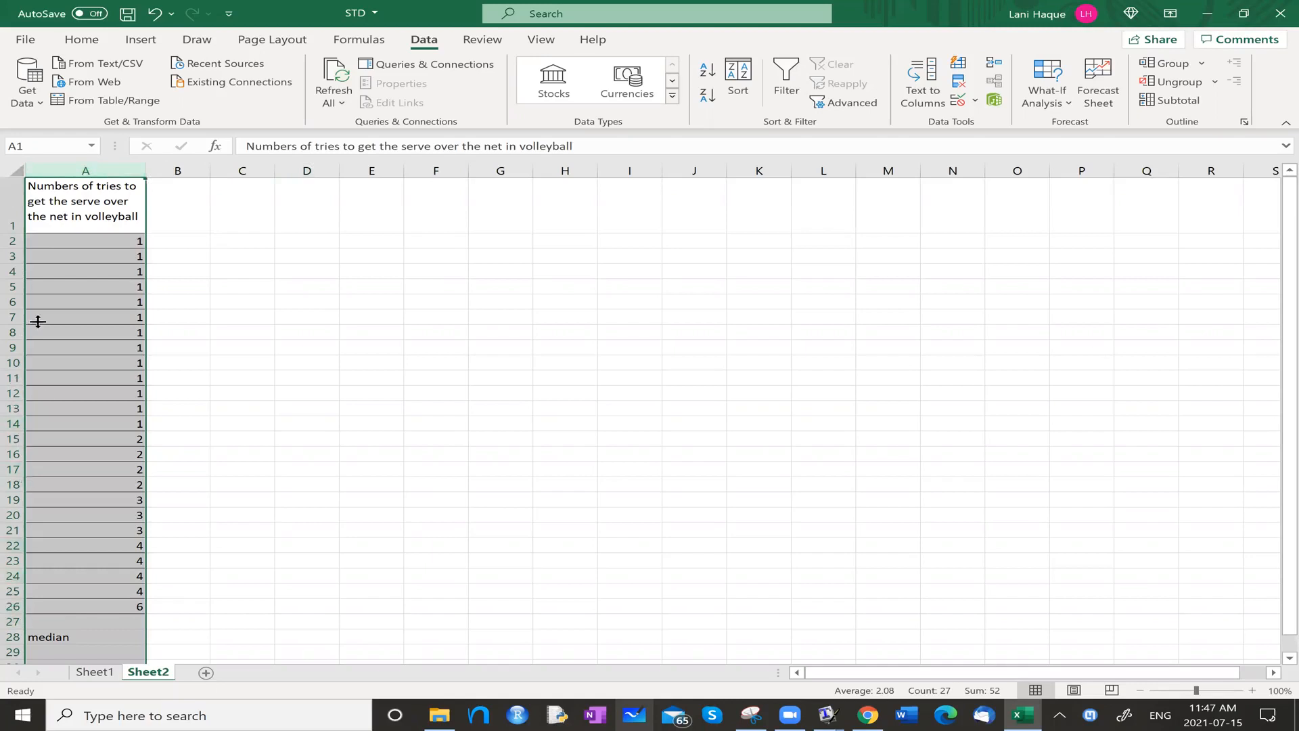
left_click_drag(123, 242, 128, 285)
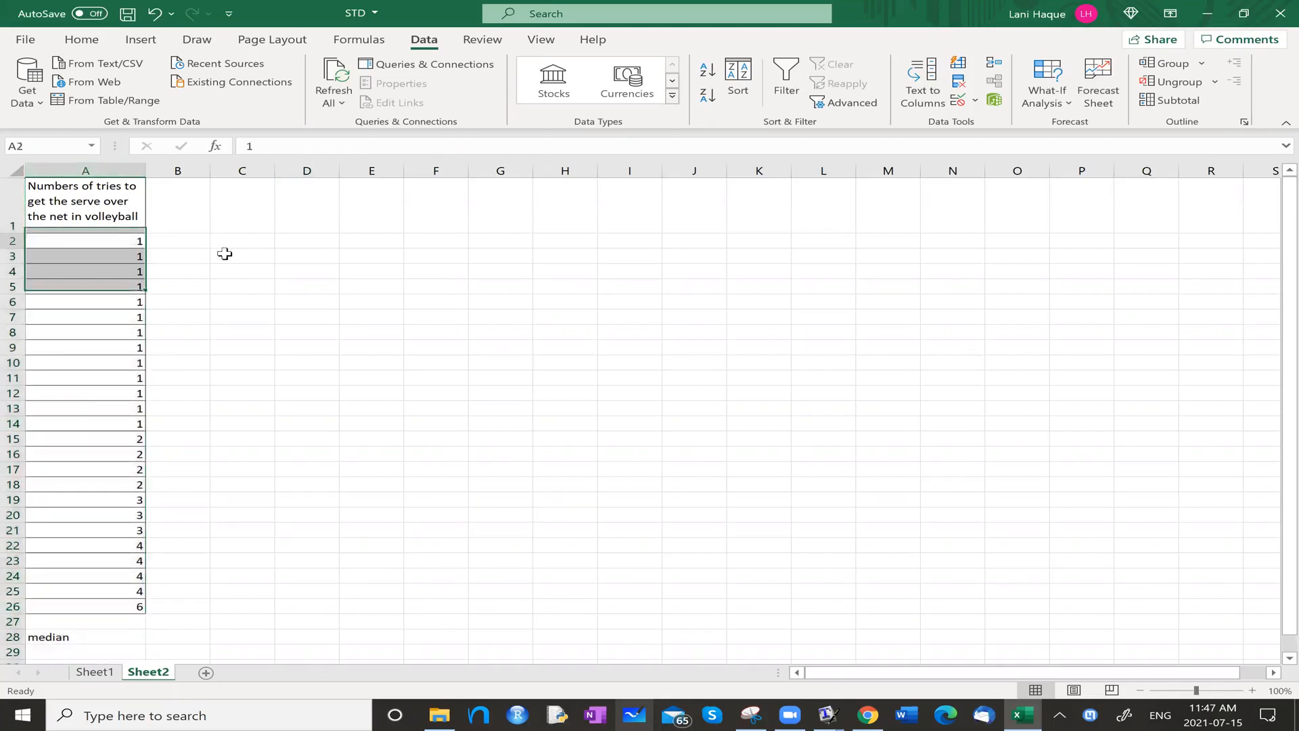
left_click(79, 240)
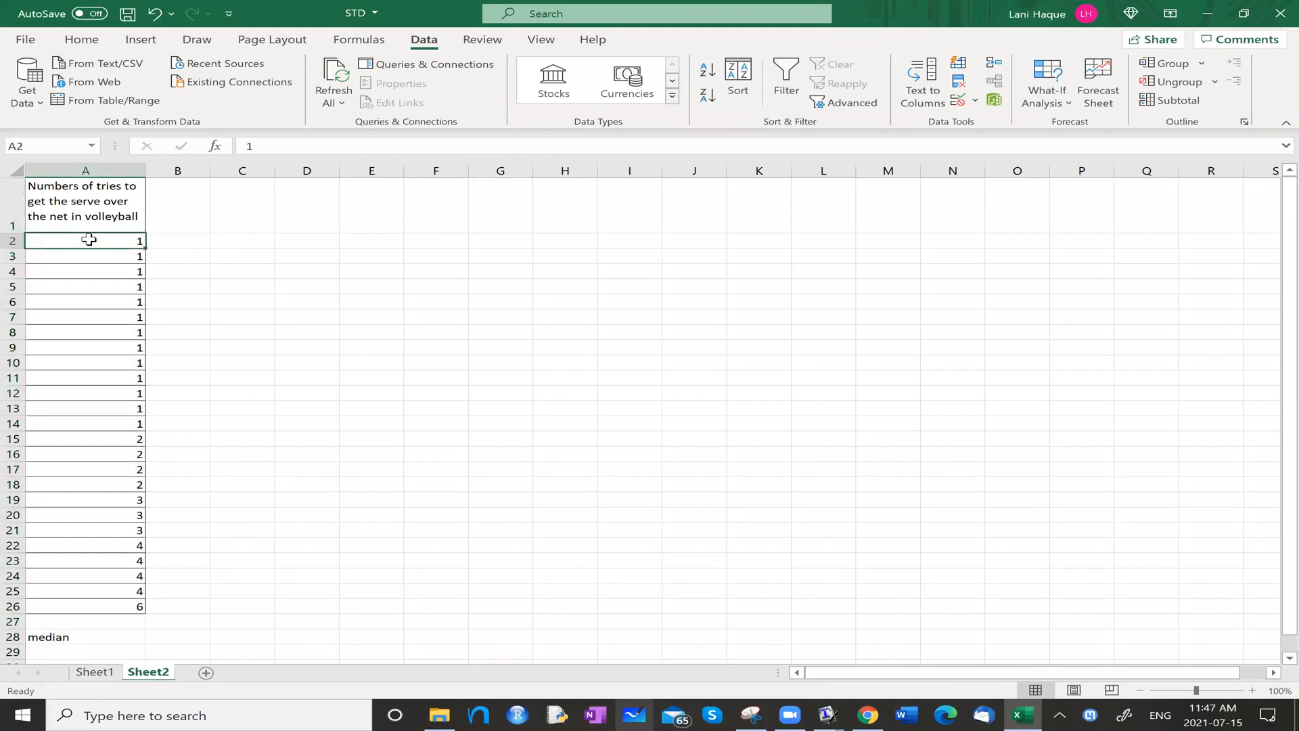
left_click(81, 41)
left_click(234, 95)
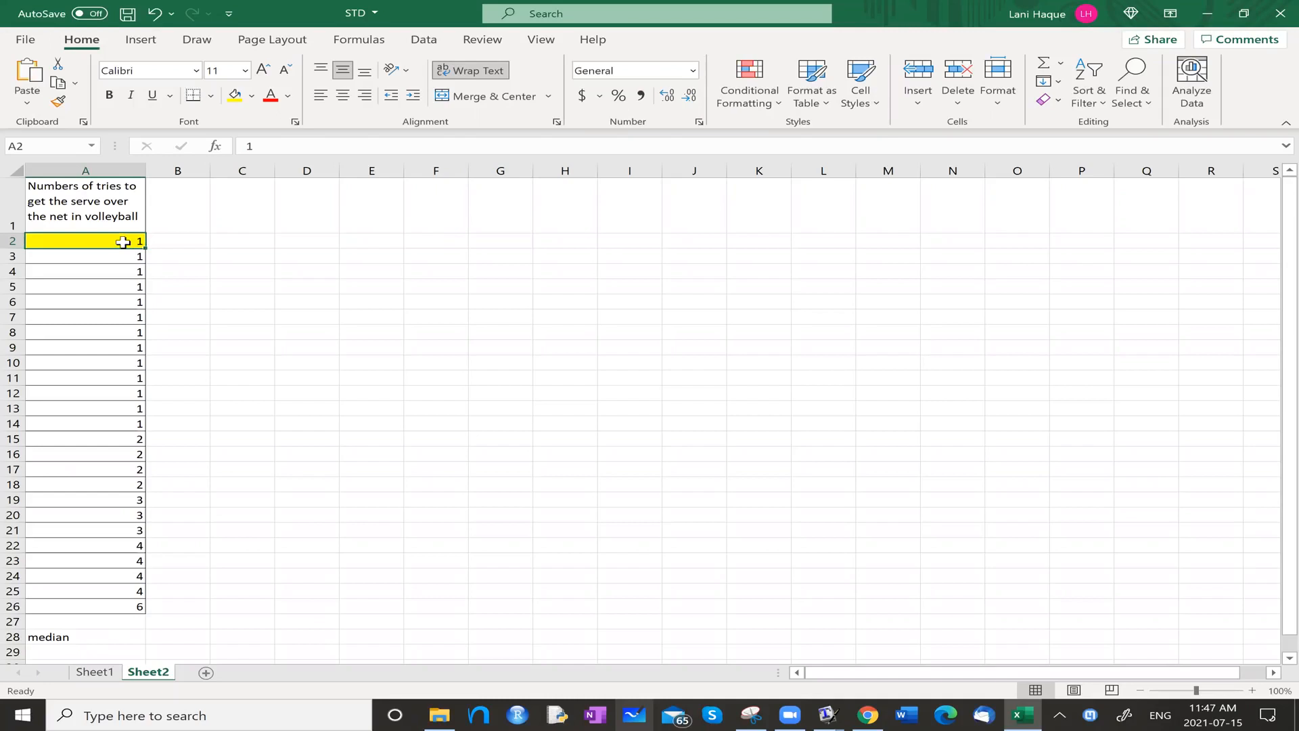
Replace the label in cell A28 with "population size".
left_click(103, 607)
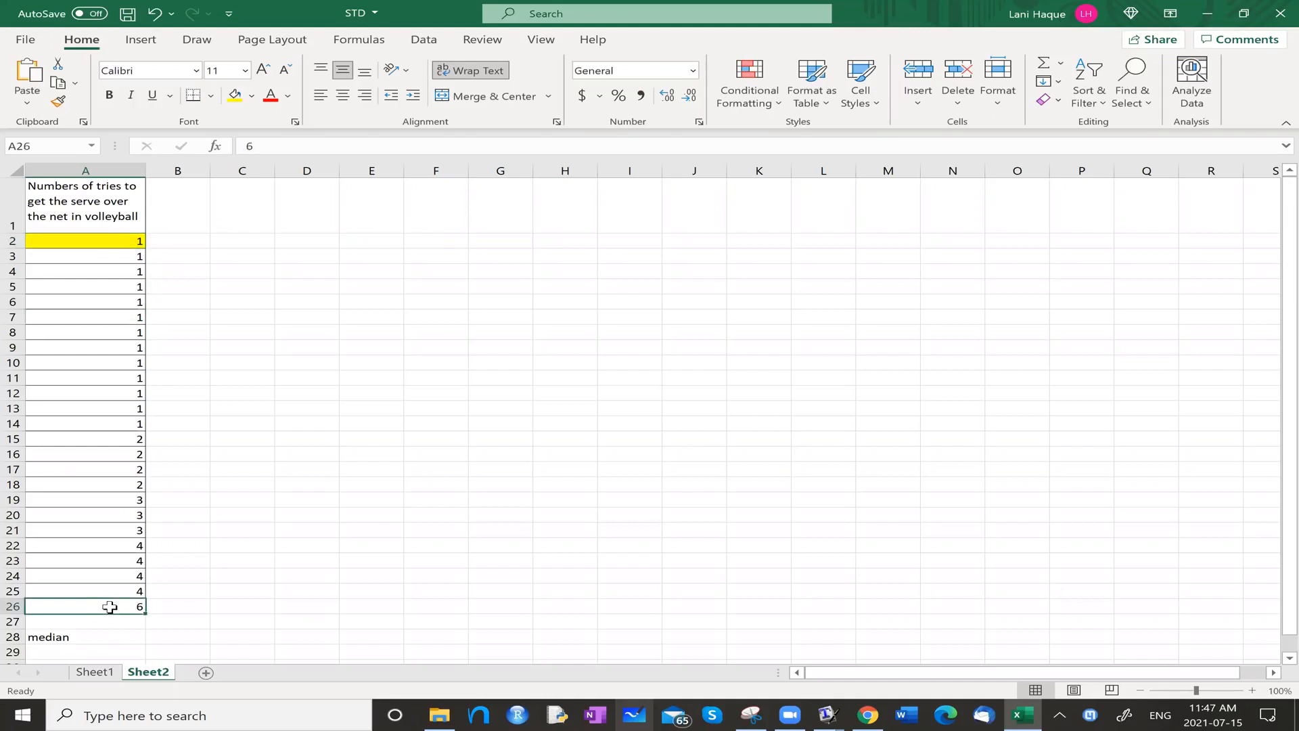
scroll(110, 608, "down", 1)
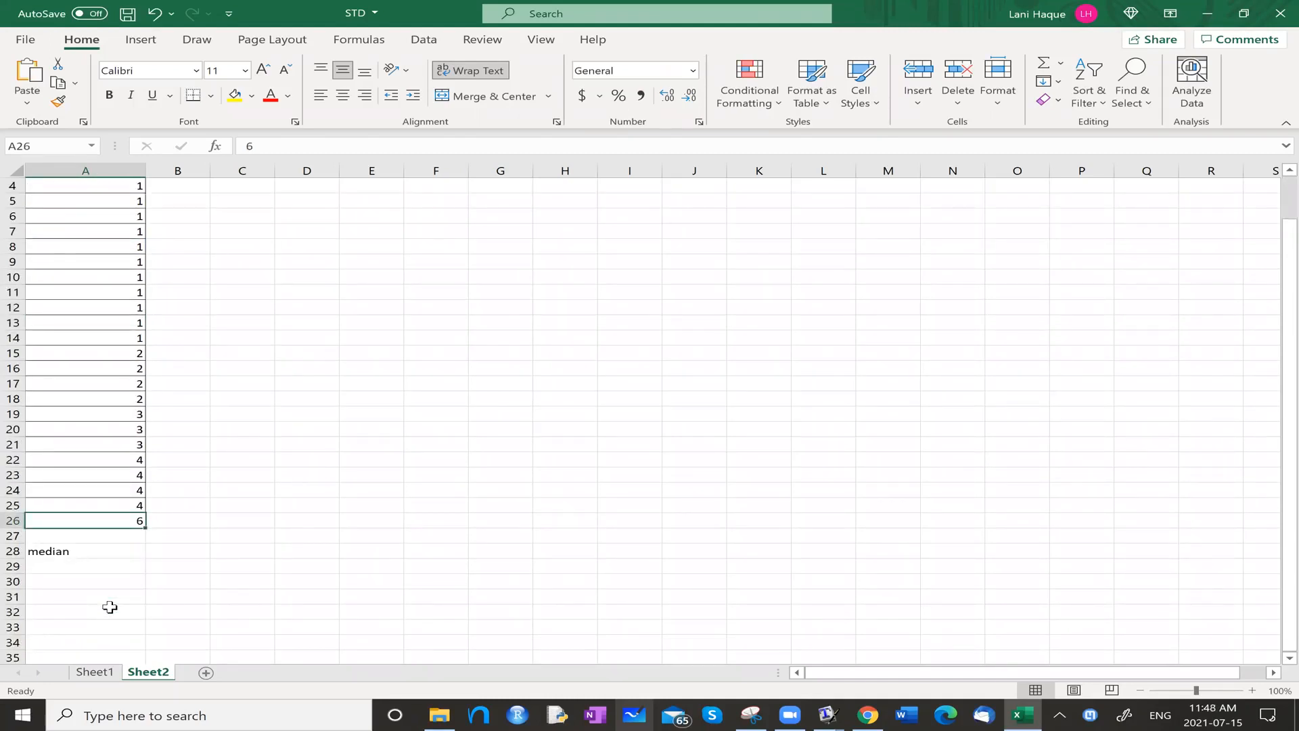
left_click(71, 554)
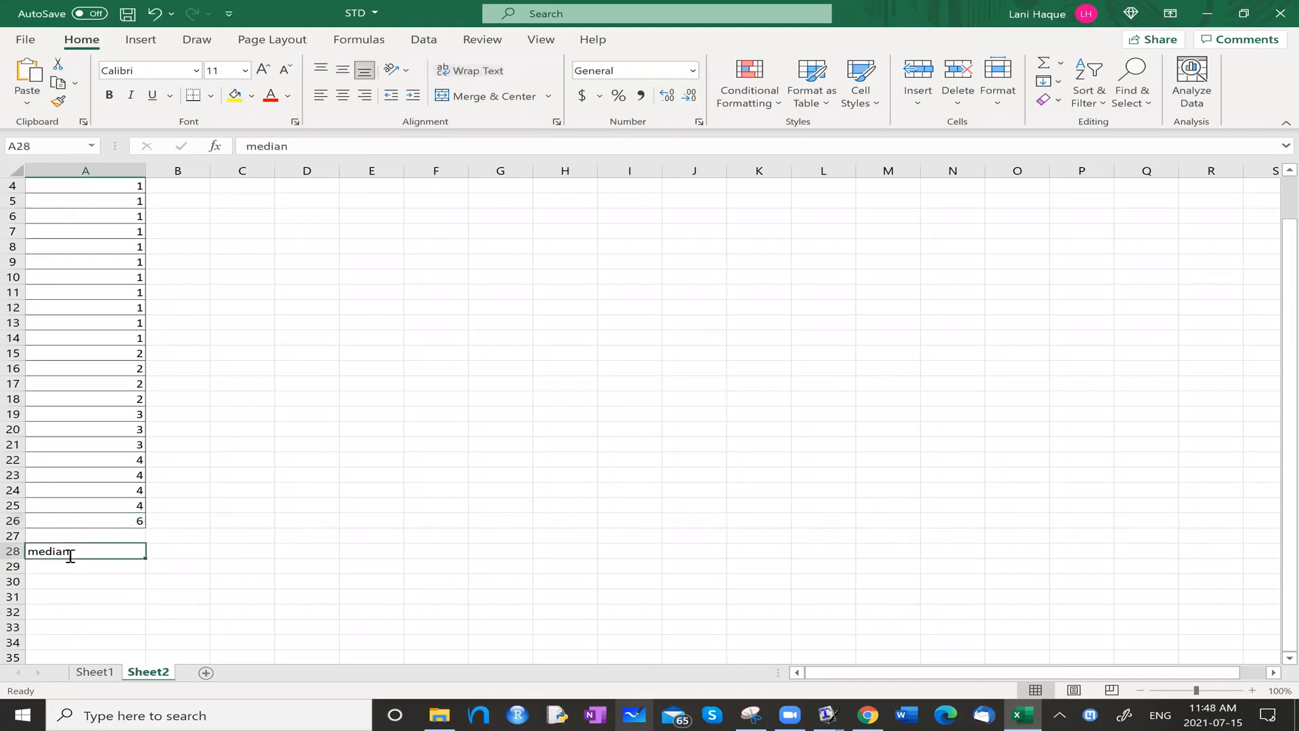
key("BackSpace")
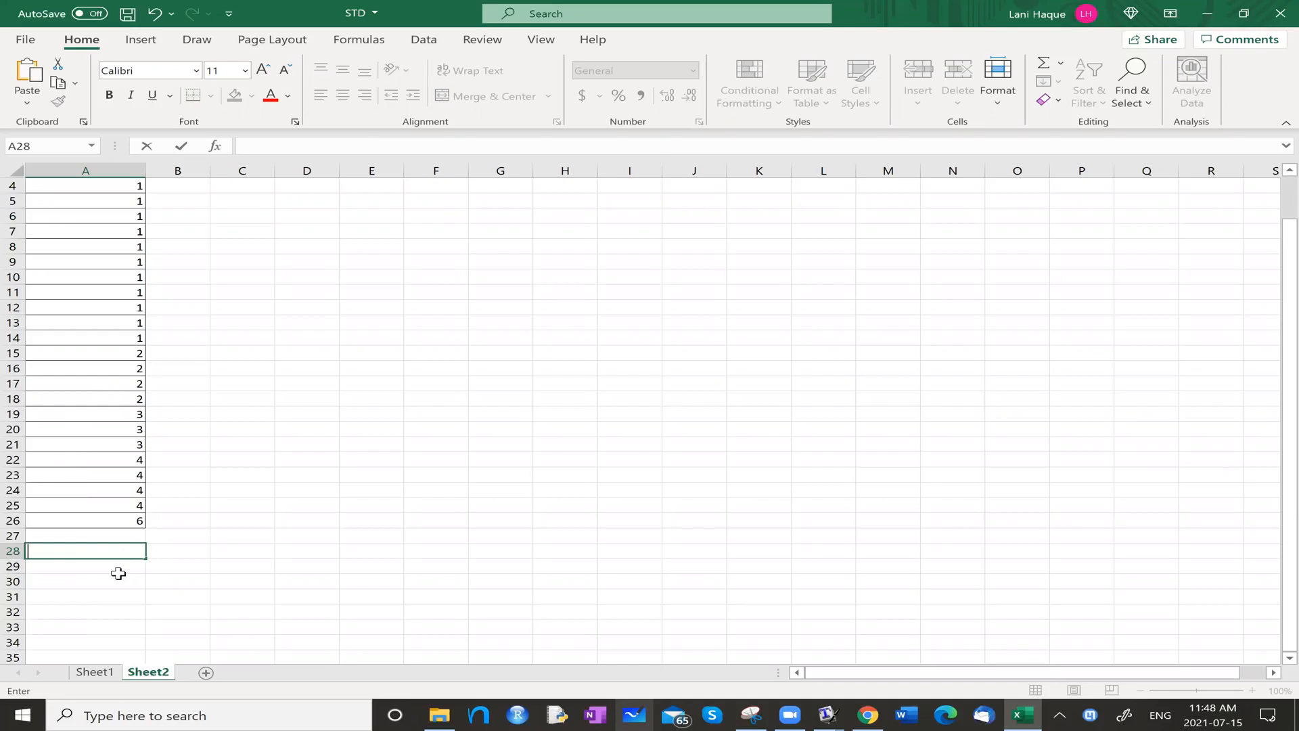
type("pulation size")
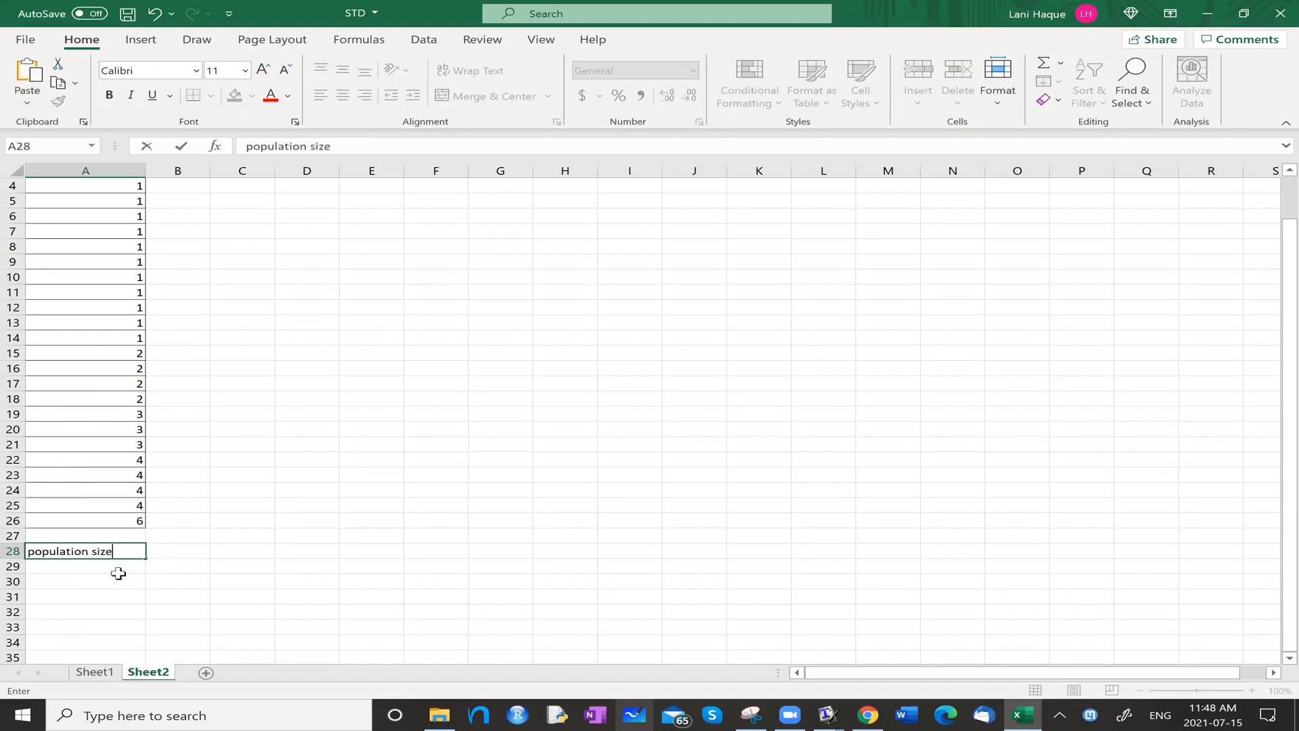
left_click(222, 553)
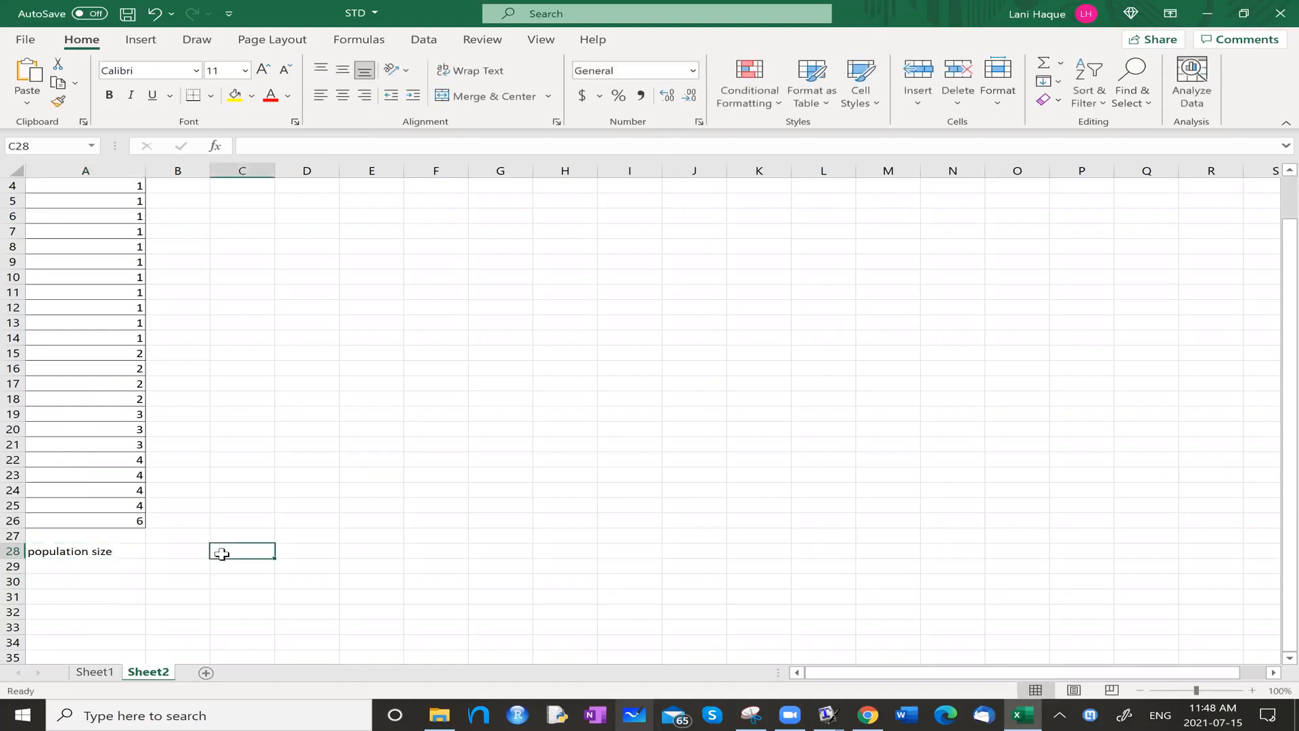
Find the COUNT function by searching the function library and insert it in cell B28 beside the population size label.
left_click(183, 552)
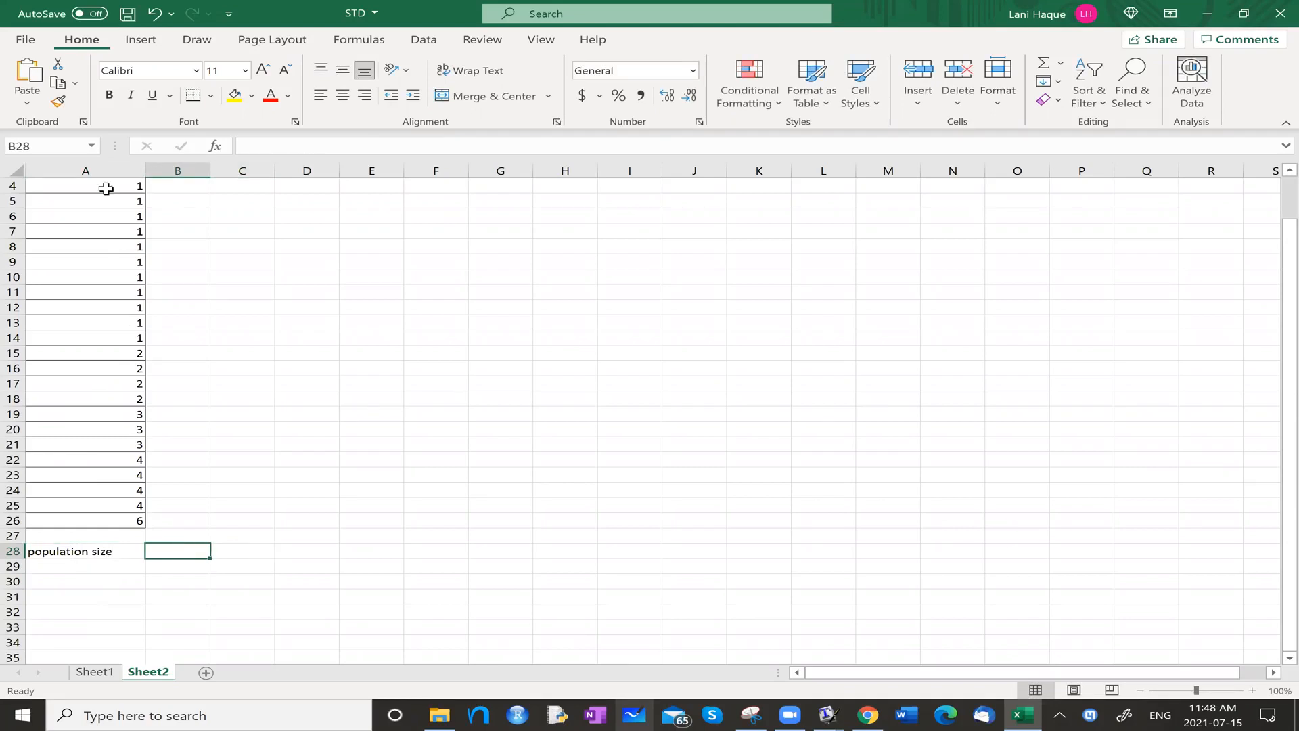
scroll(105, 189, "up", 1)
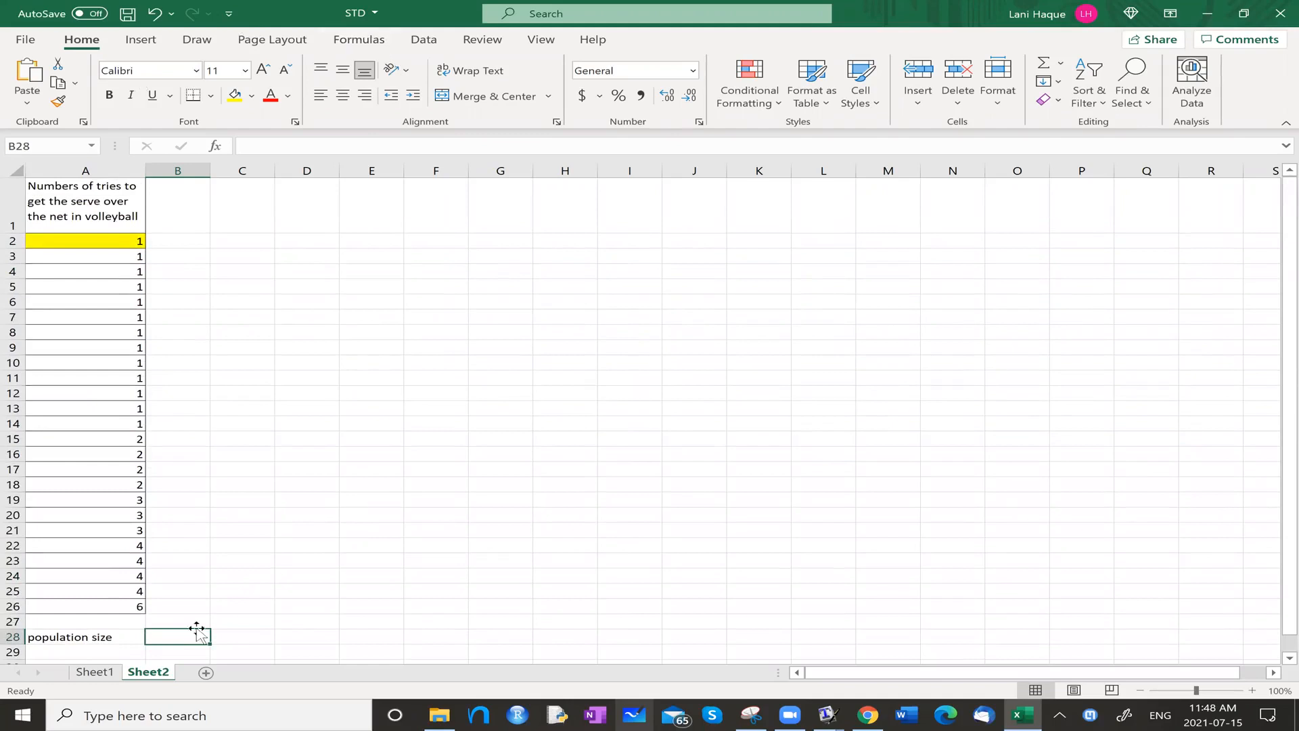
left_click(378, 42)
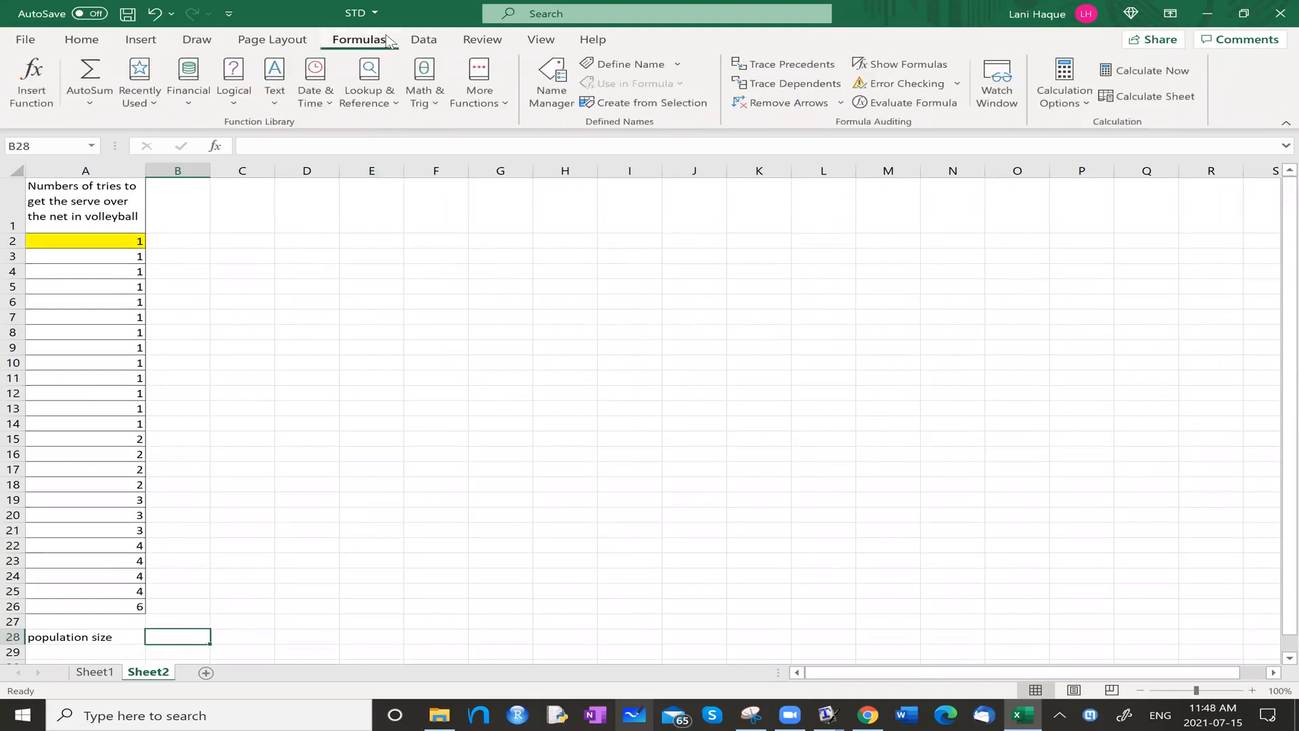
left_click(106, 105)
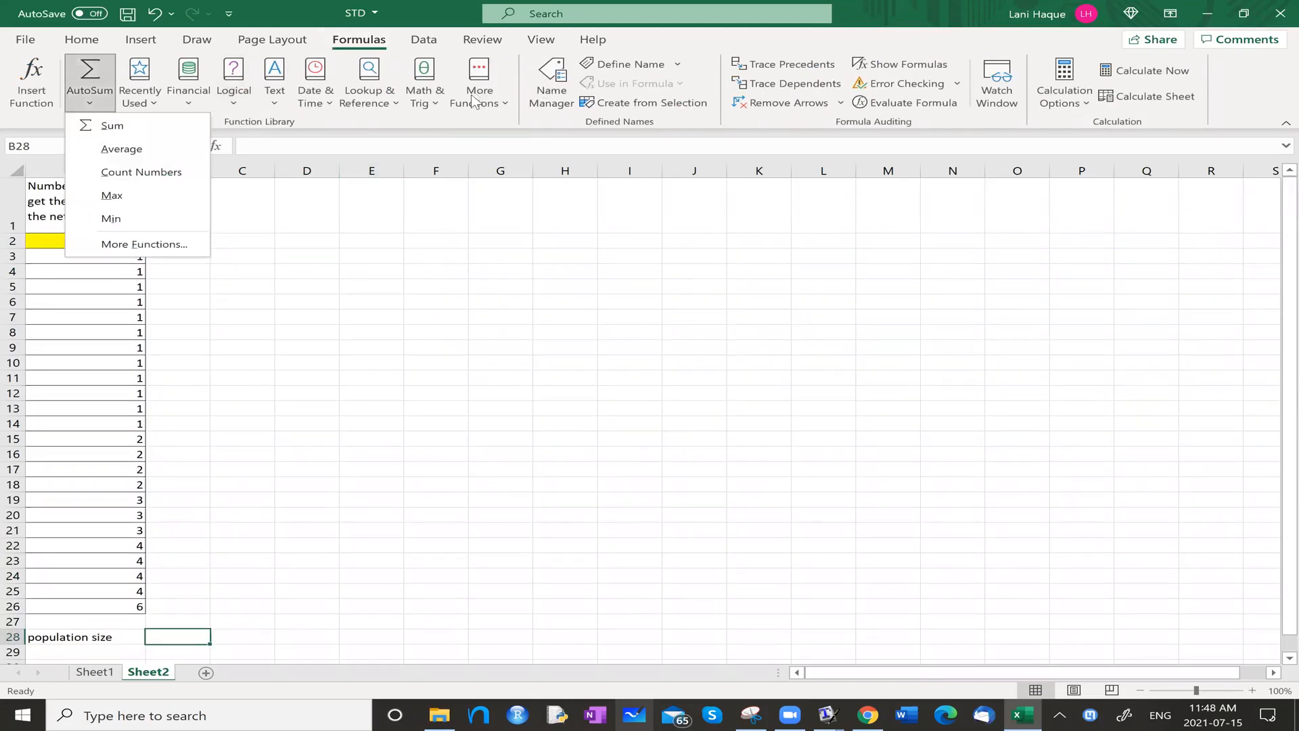
left_click(89, 101)
left_click(90, 101)
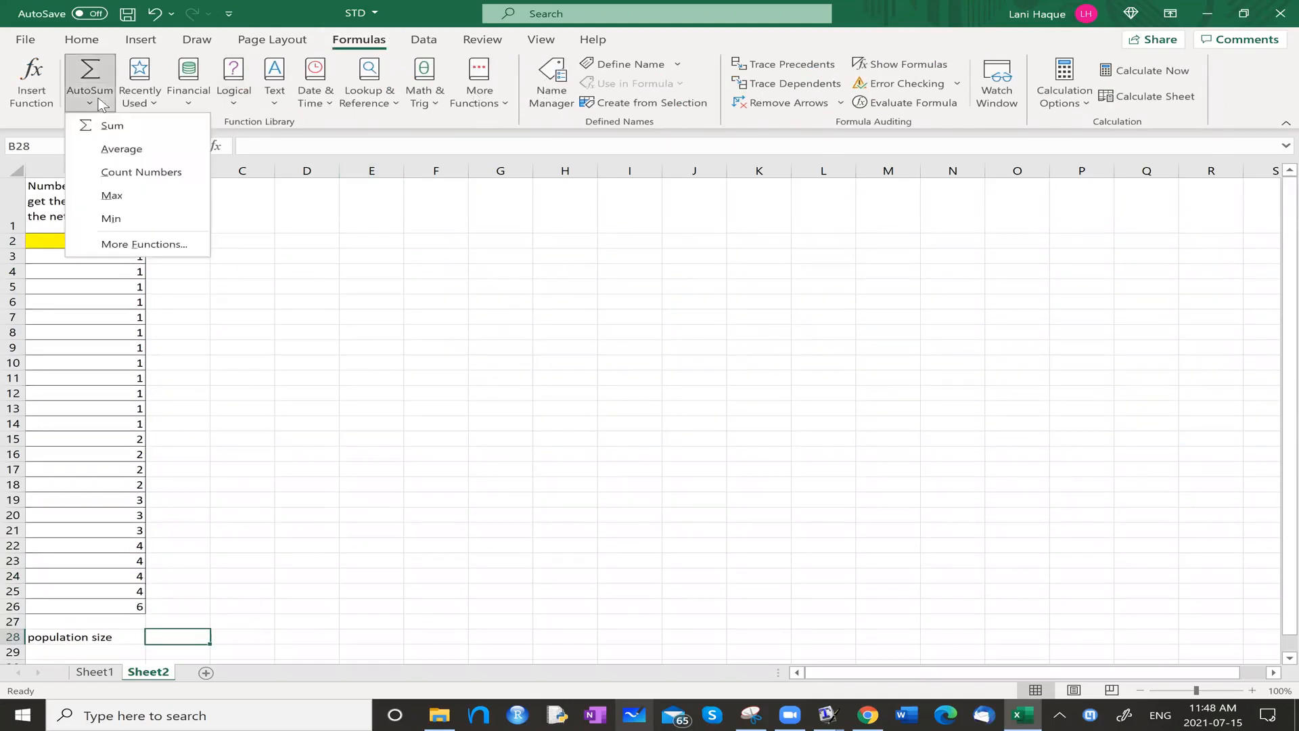
left_click(124, 245)
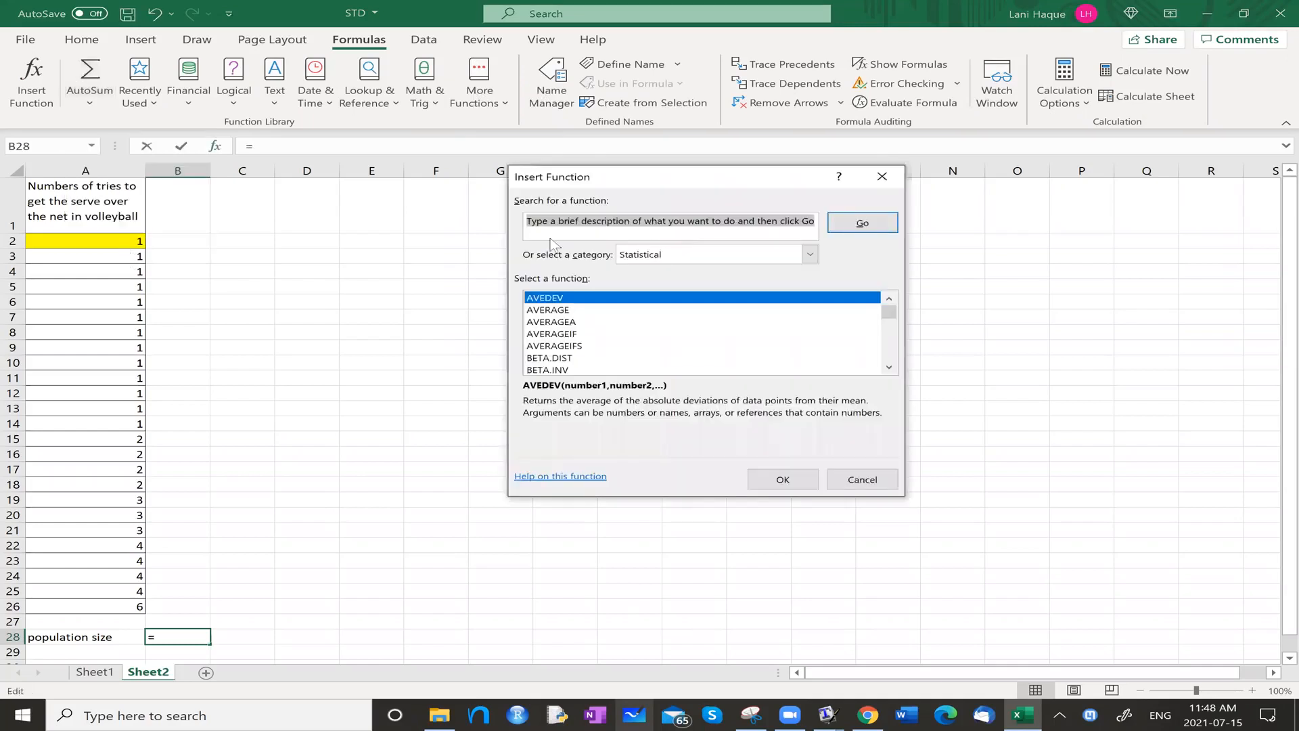
scroll(646, 361, "down", 2)
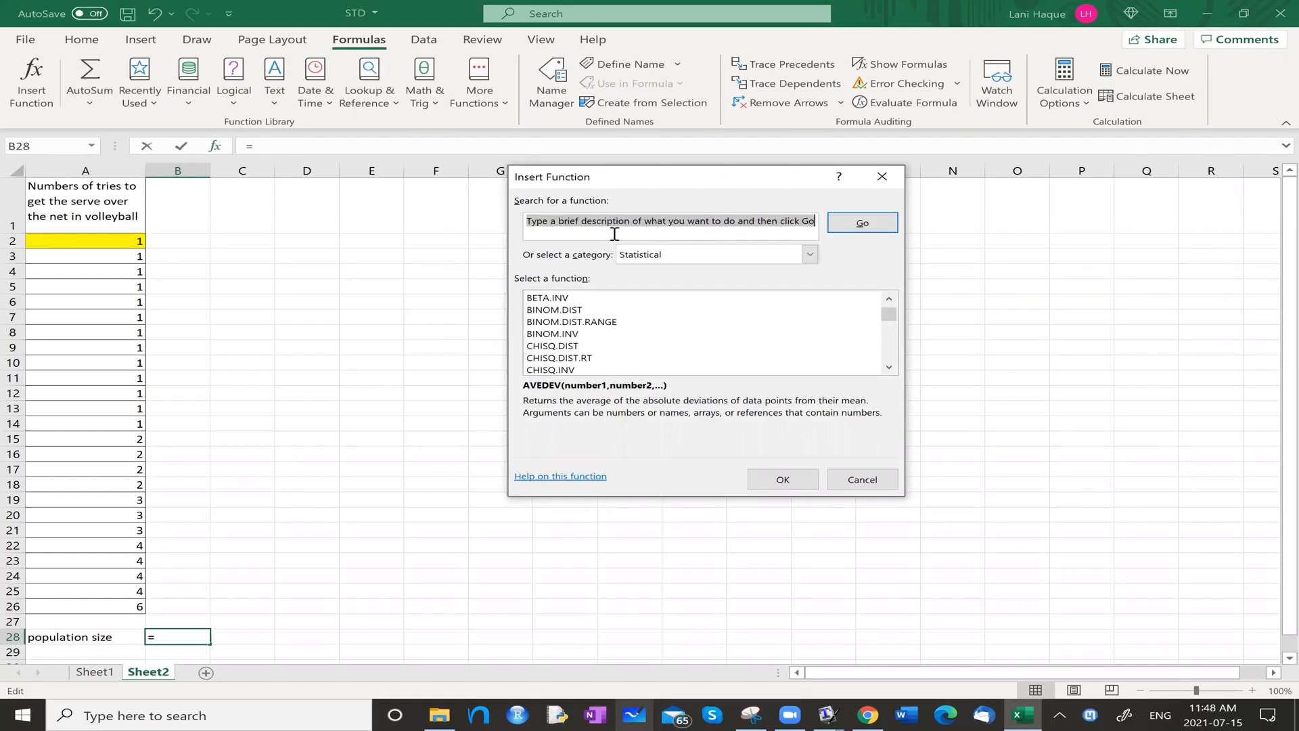
type("count")
key("Return")
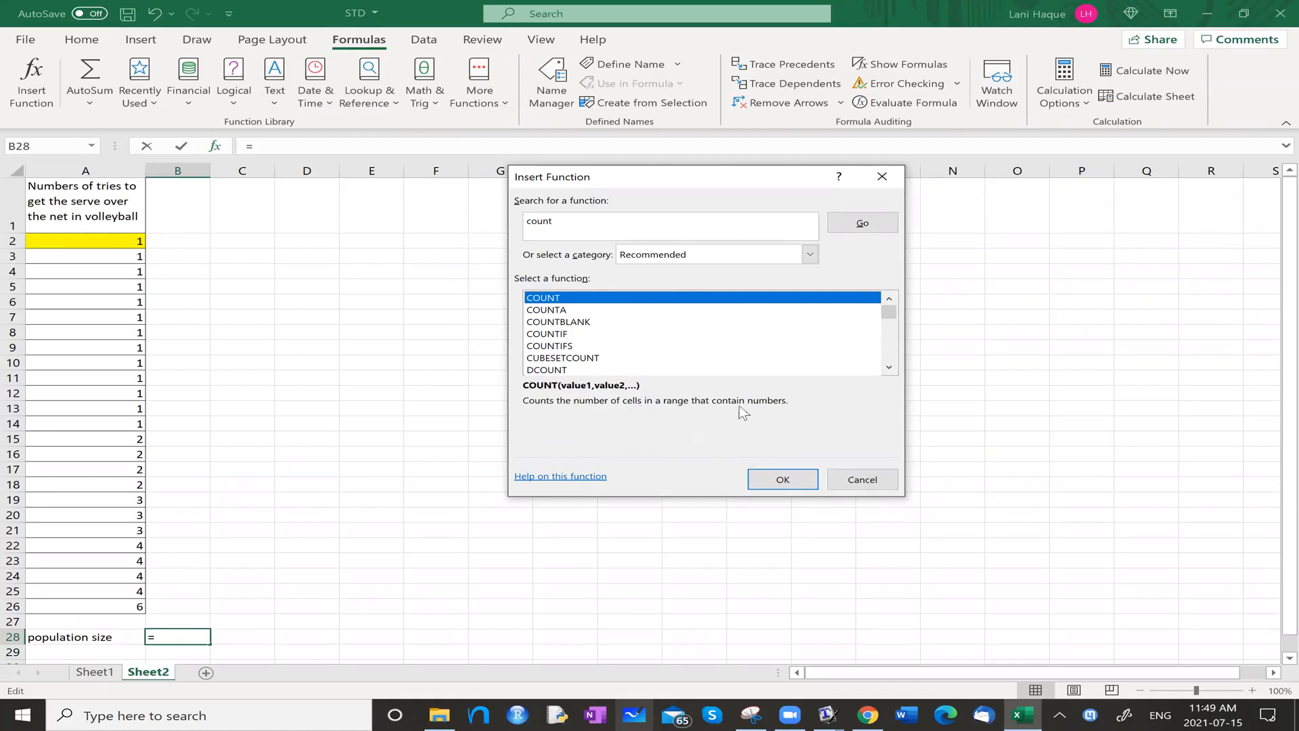
left_click(789, 480)
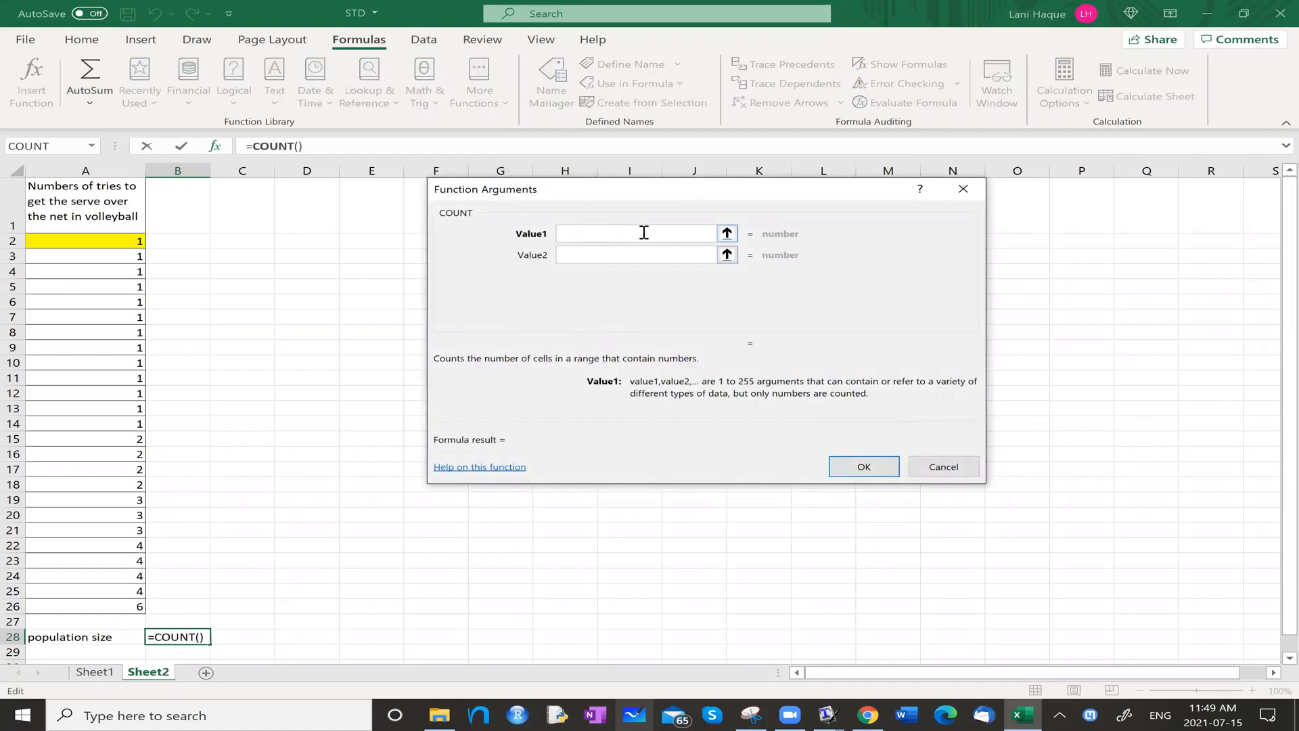
Set the COUNT function's first value to the data range a2:a26 and complete the population size formula.
type("a2:a26")
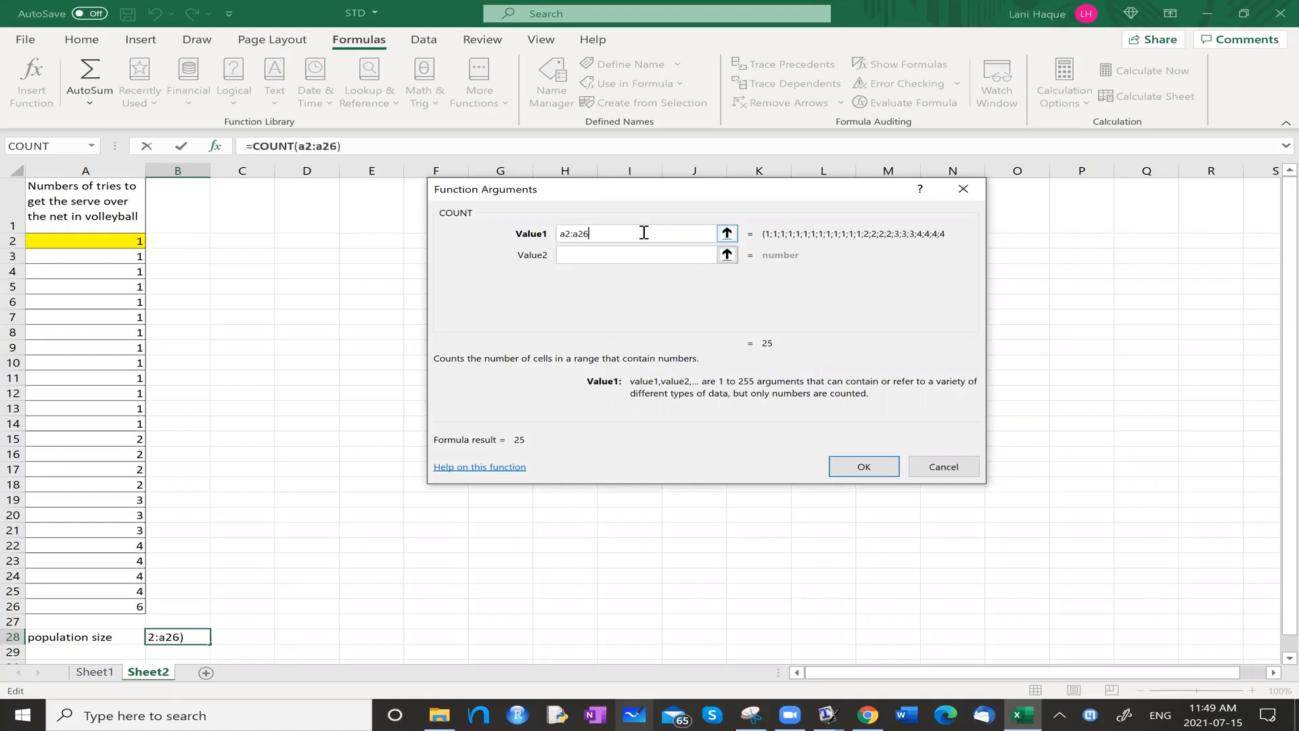
key("Return")
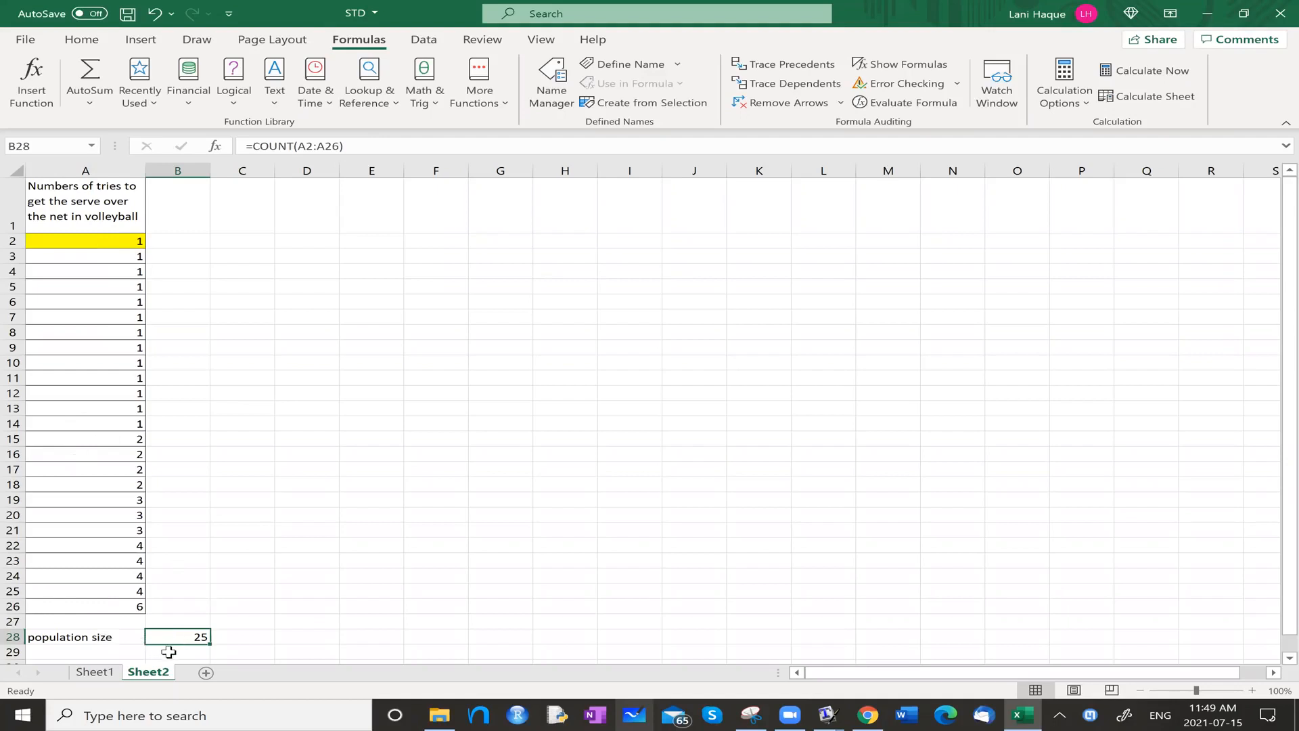
Enter the label "median" in cell A29 below the population size label.
left_click(95, 649)
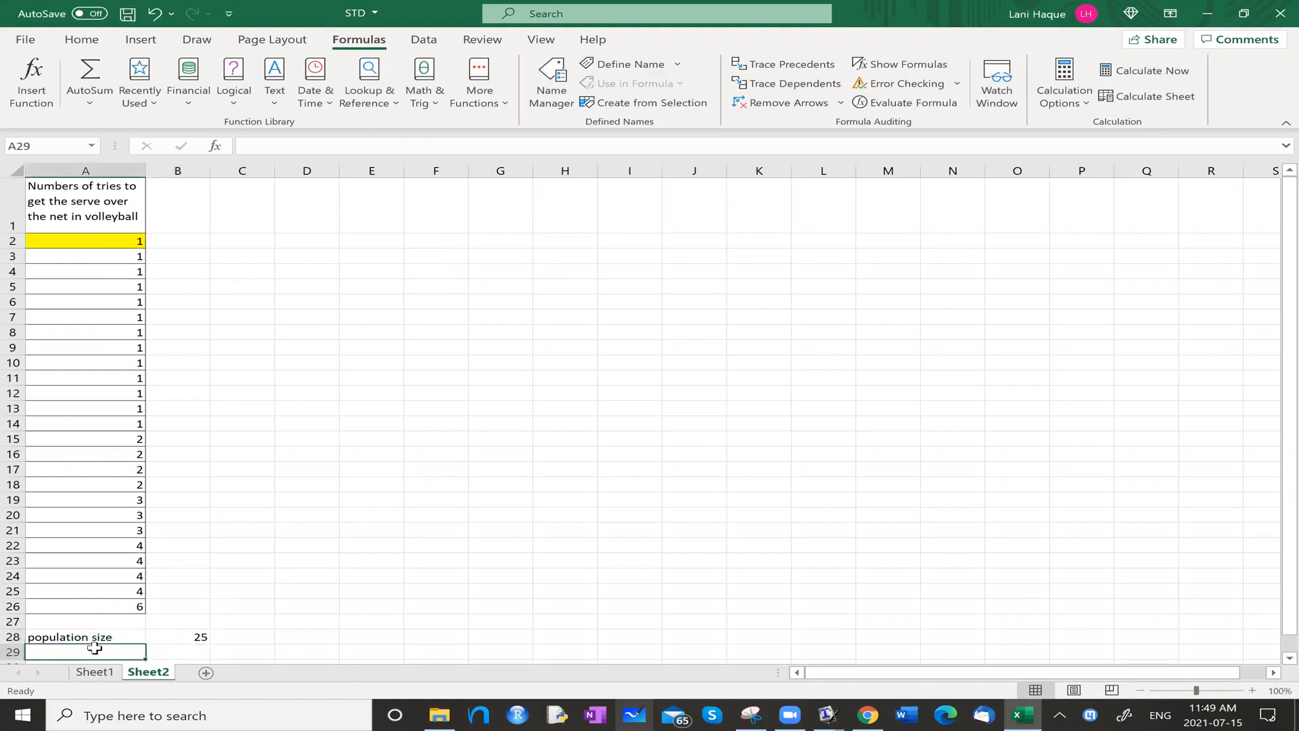
type("median")
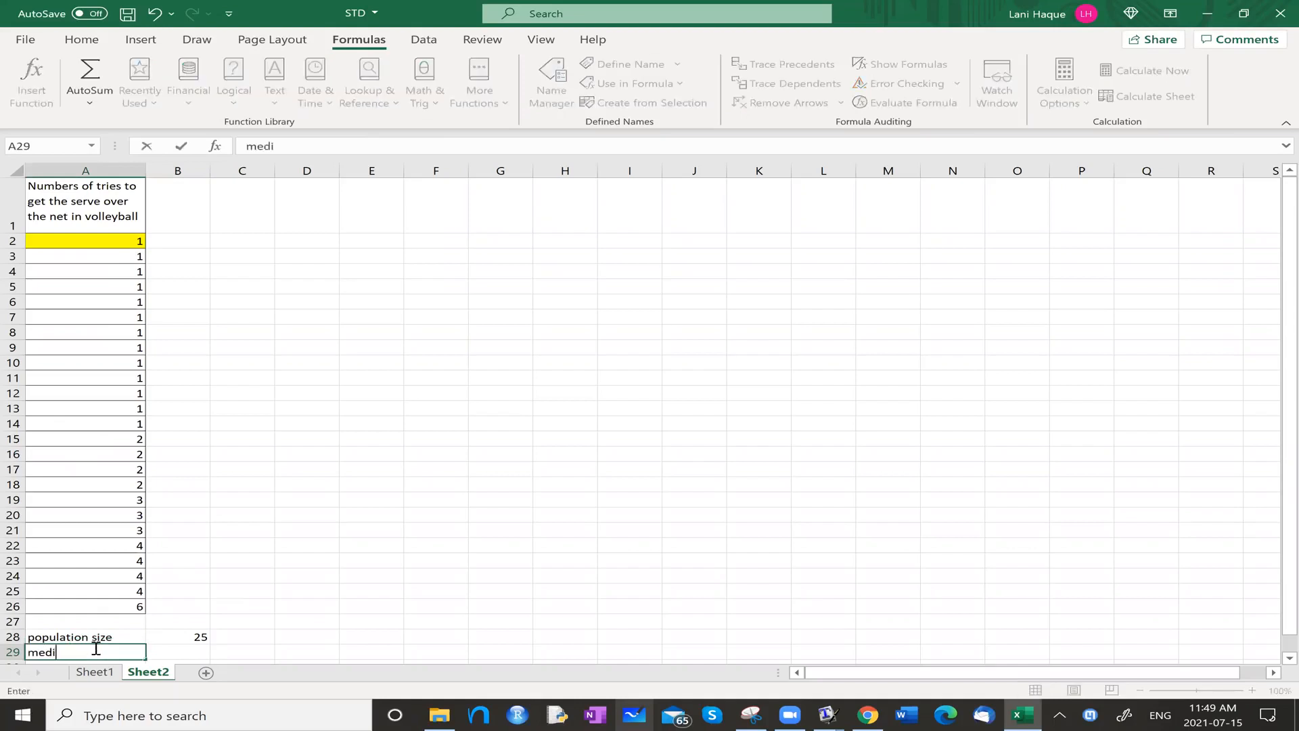
key("Tab")
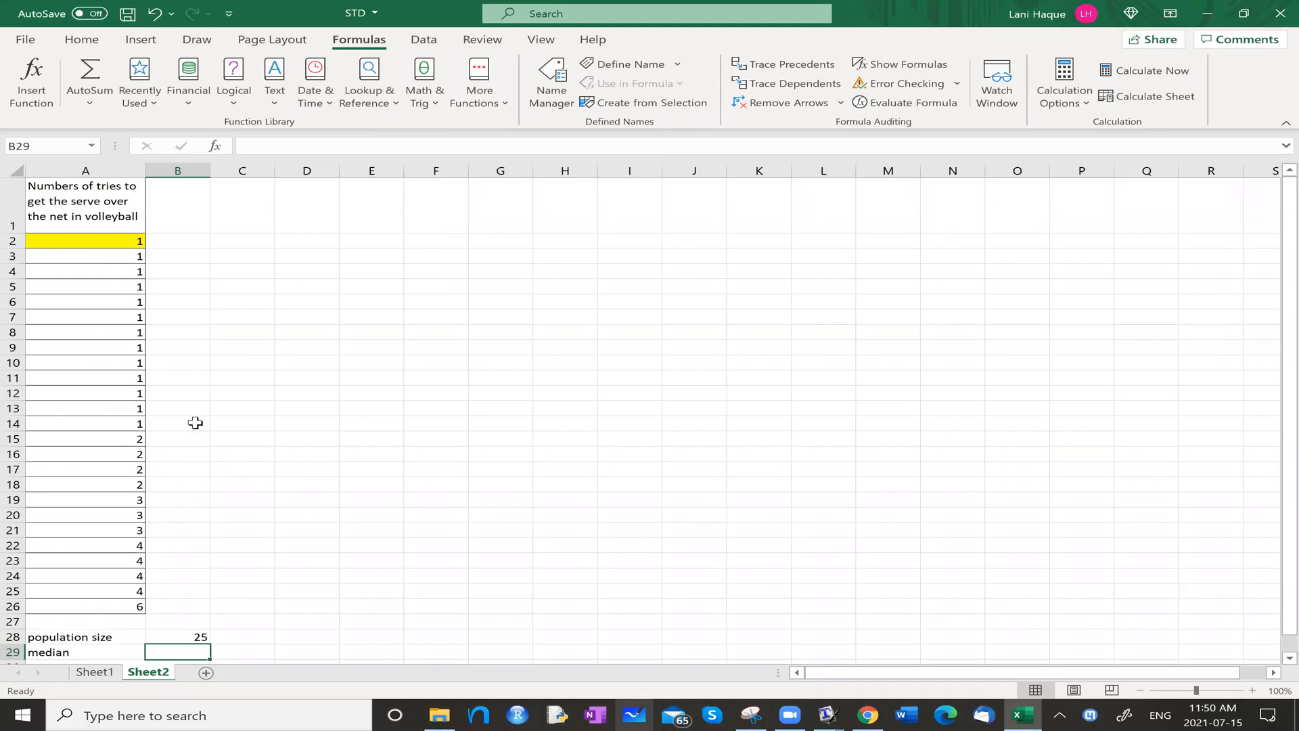
Search the function library for "median" and insert the MEDIAN function in cell B29.
left_click(93, 105)
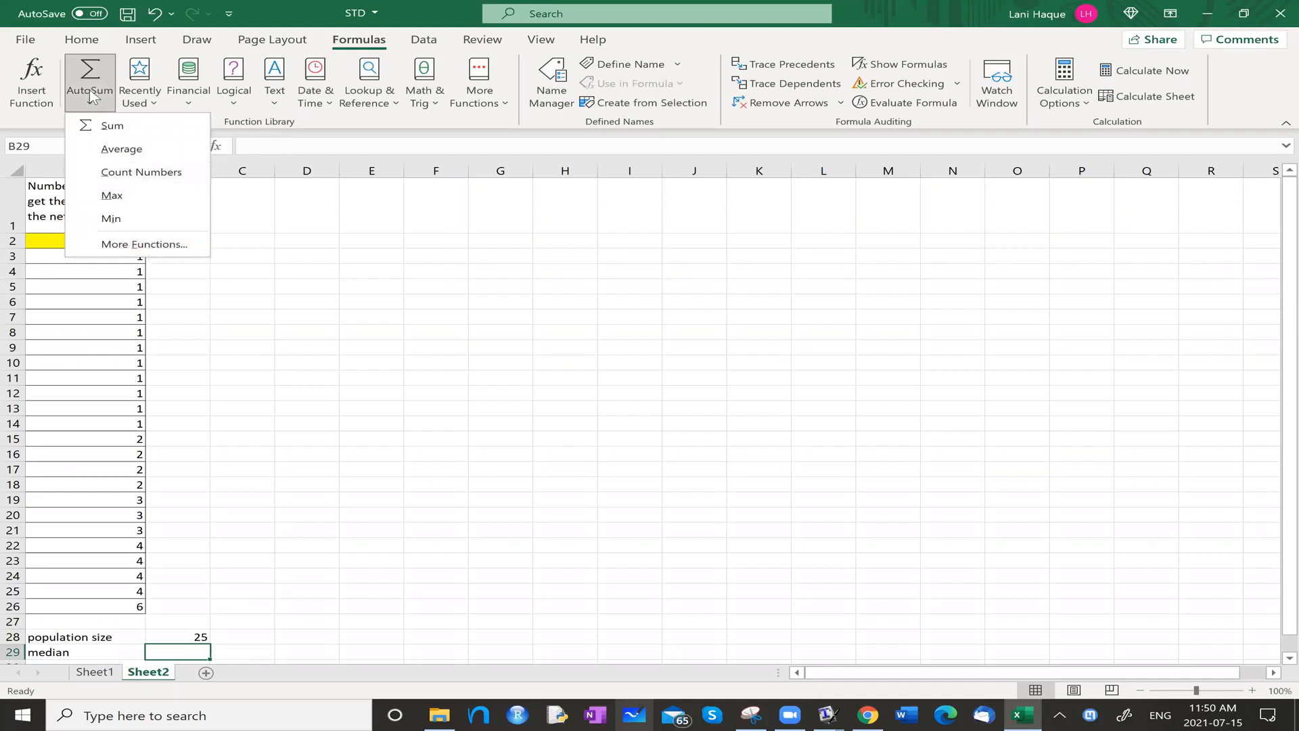
left_click(427, 13)
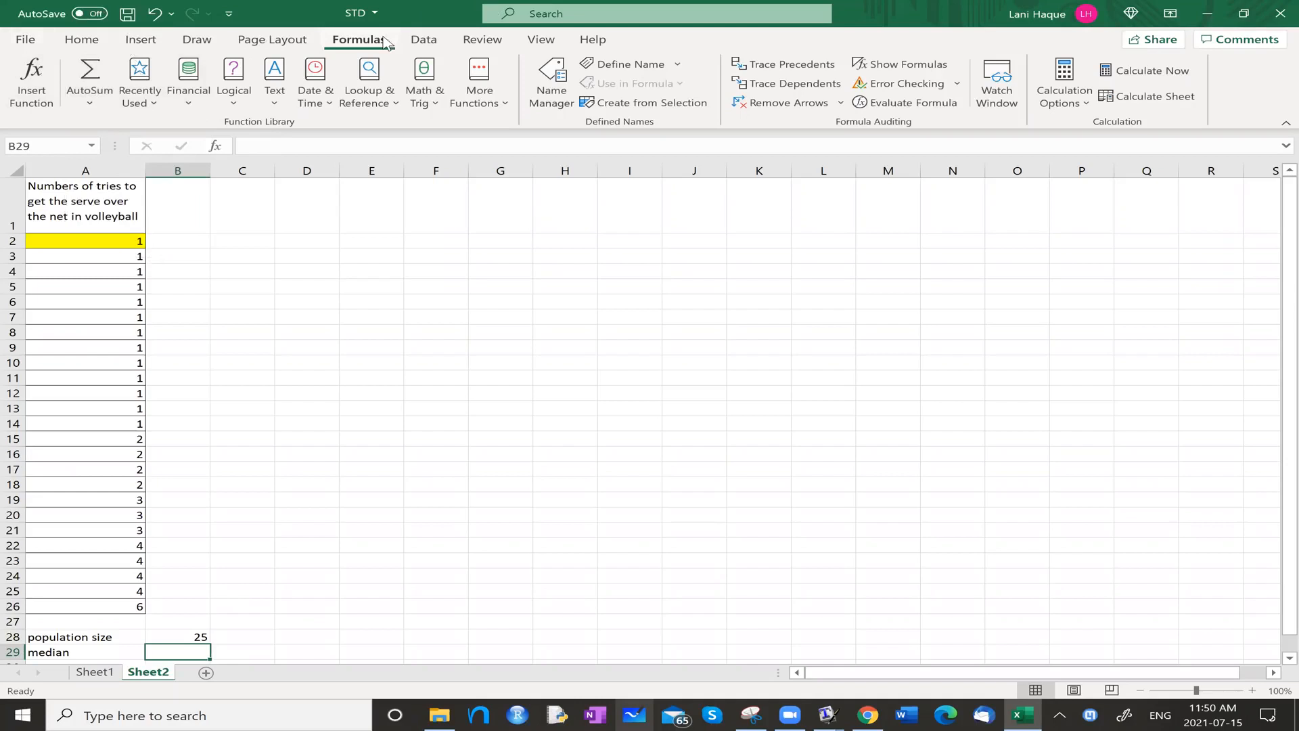
left_click(109, 104)
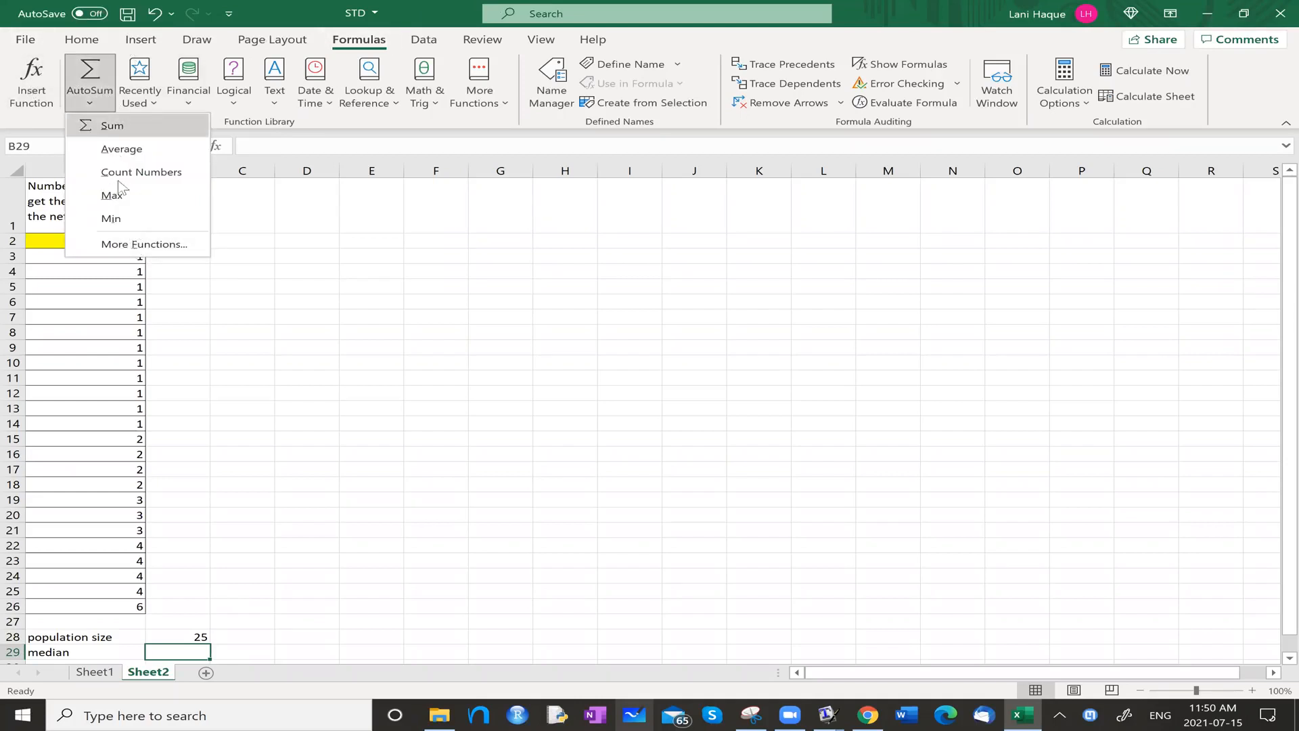
left_click(141, 244)
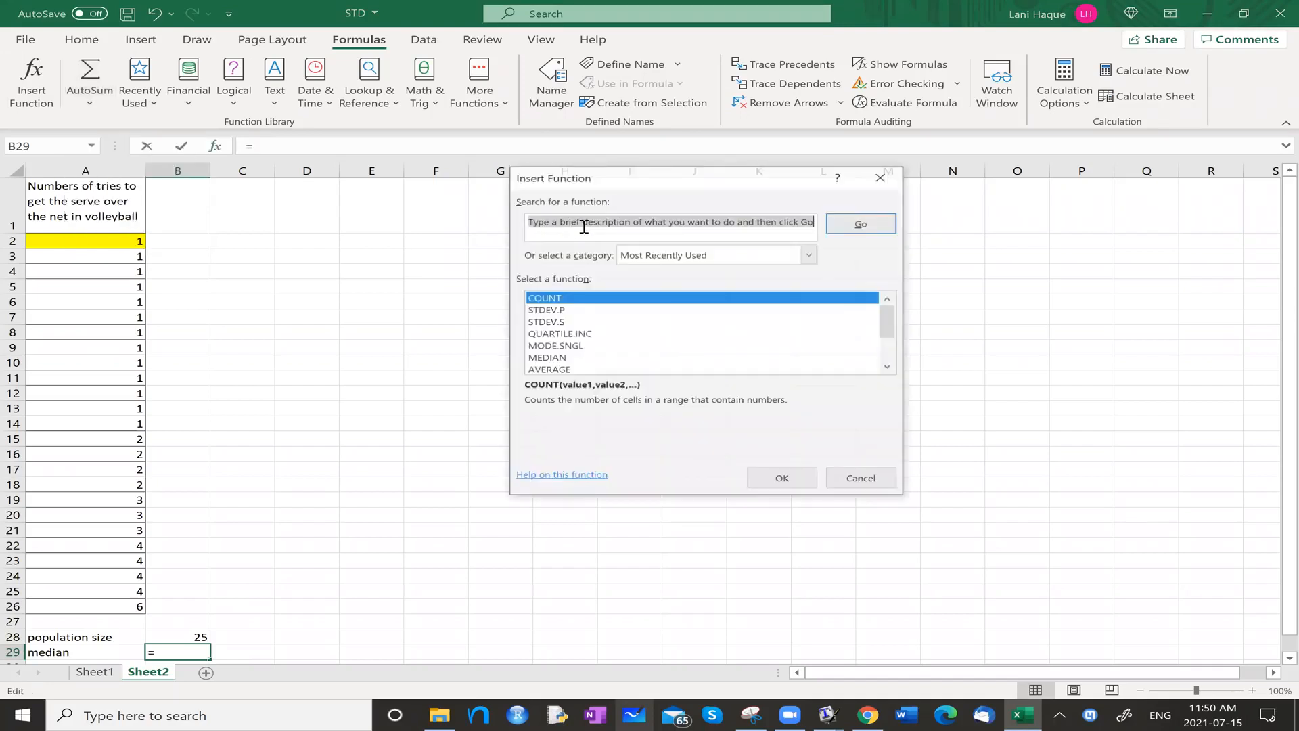
type("median")
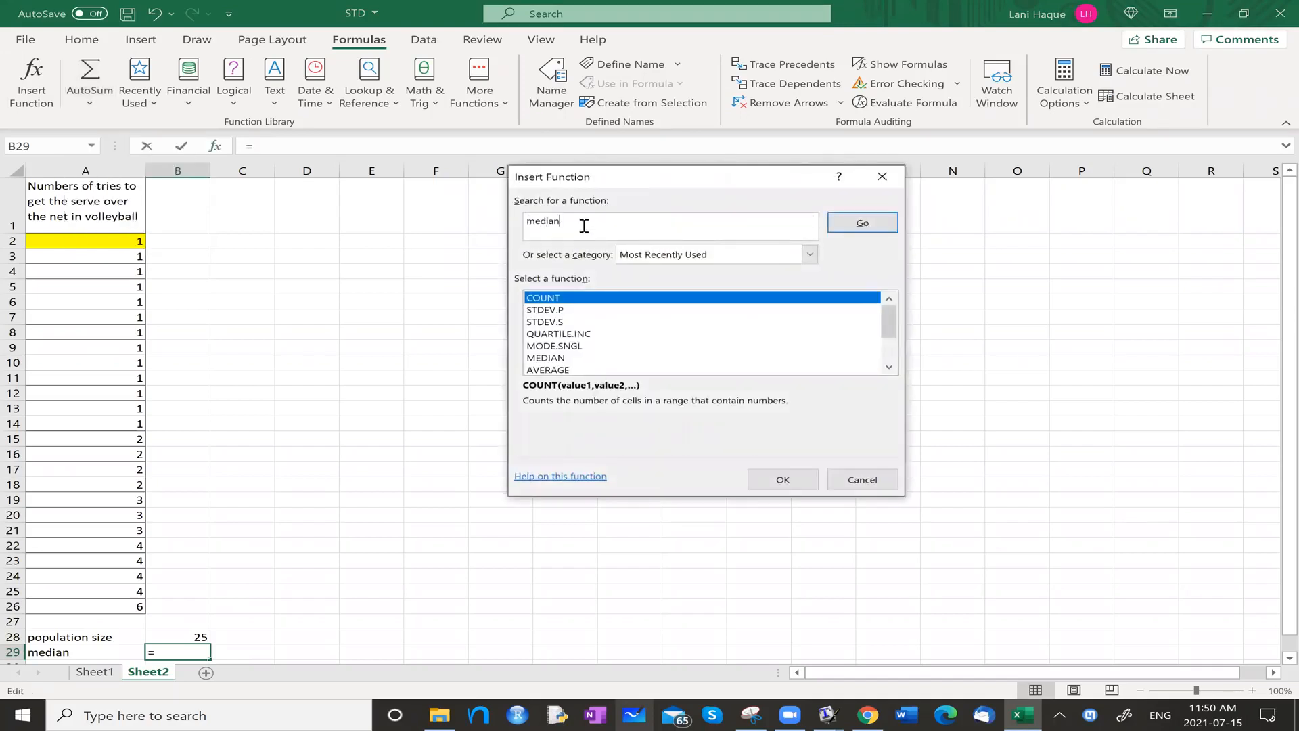
key("Return")
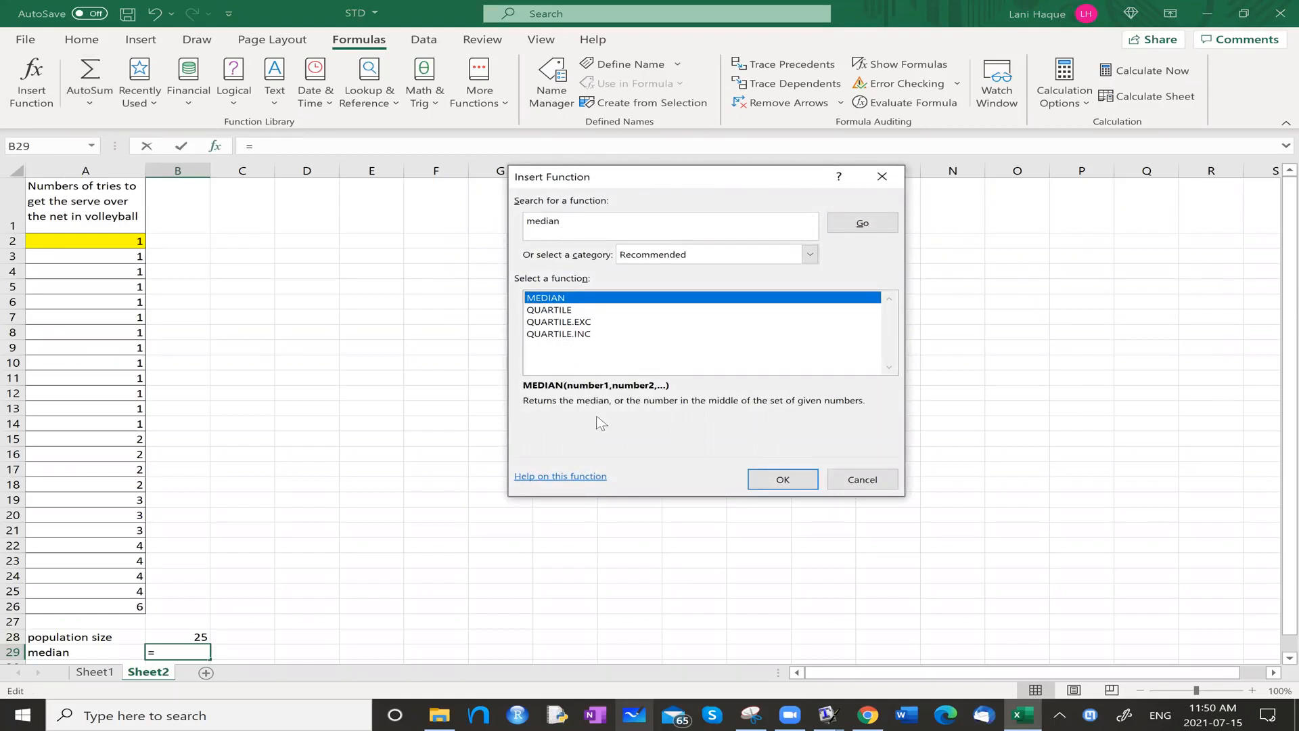
left_click(783, 480)
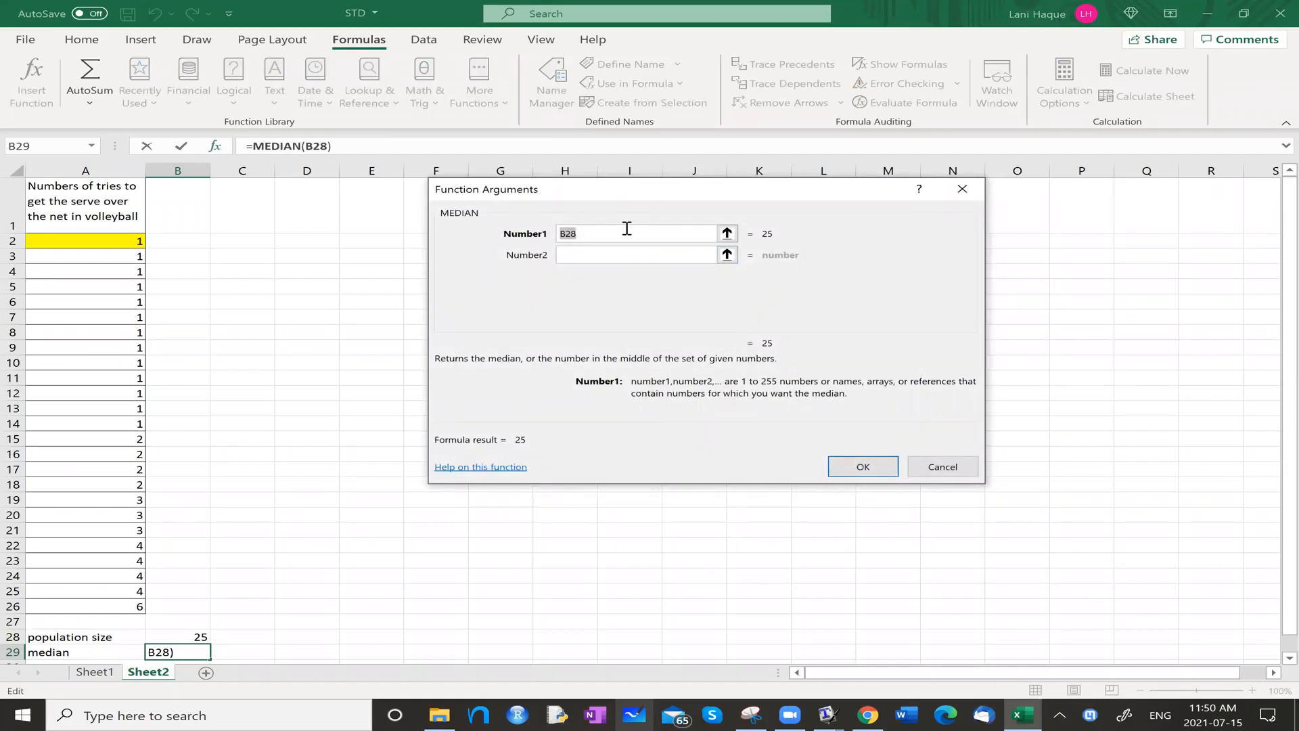
Replace the MEDIAN function's suggested argument with the data range a2:a26 and complete the formula.
type("a2:a26")
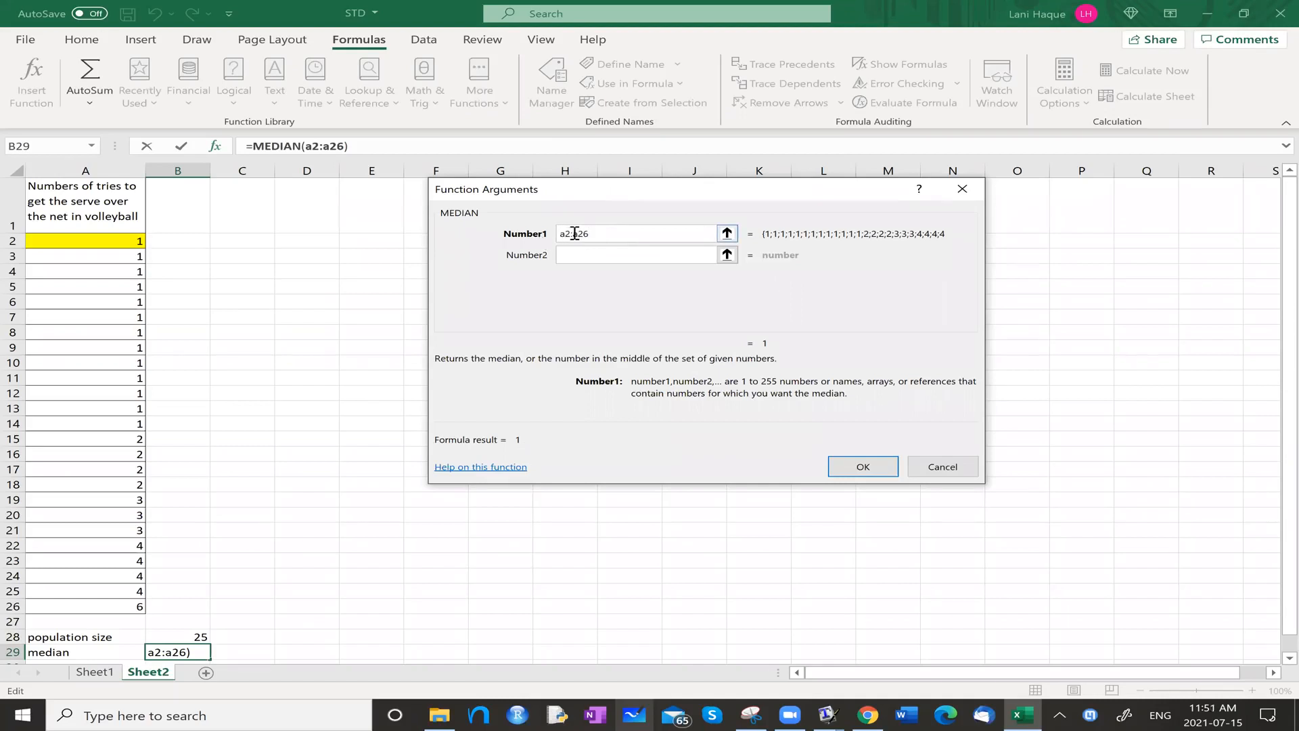
left_click(872, 472)
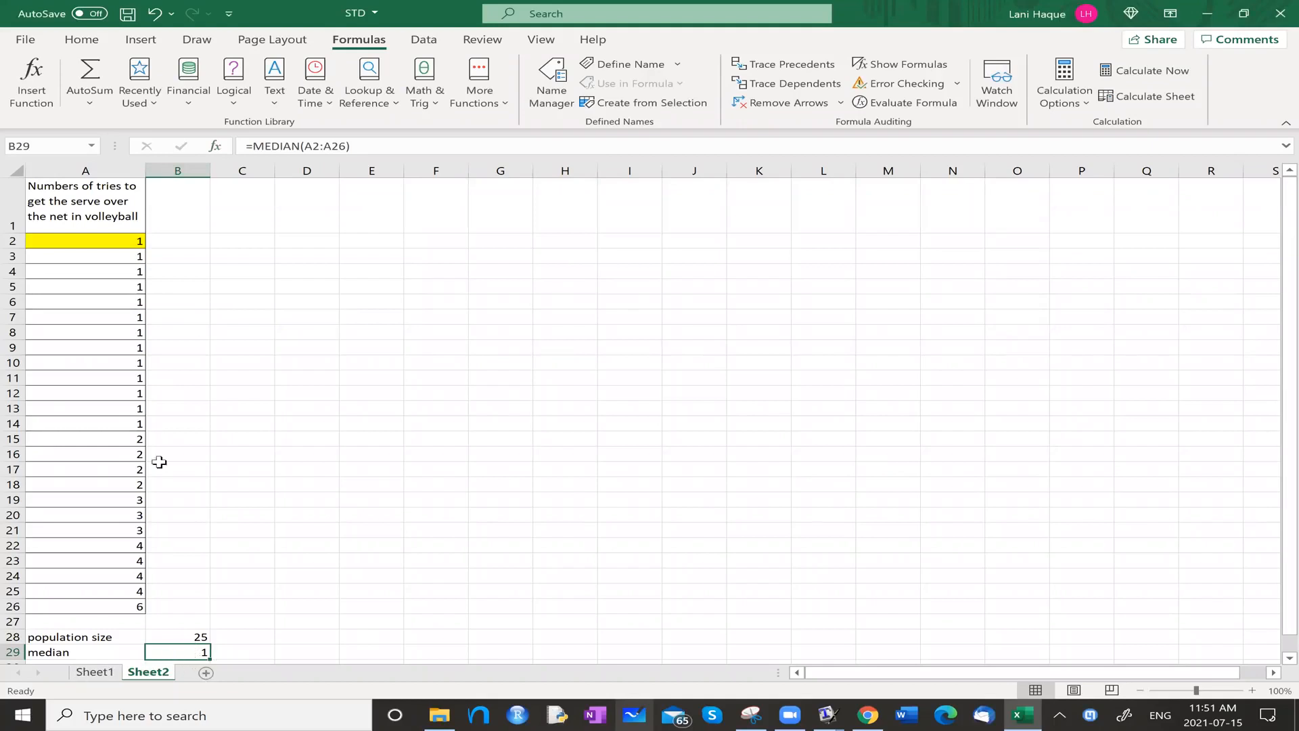
left_click(13, 407)
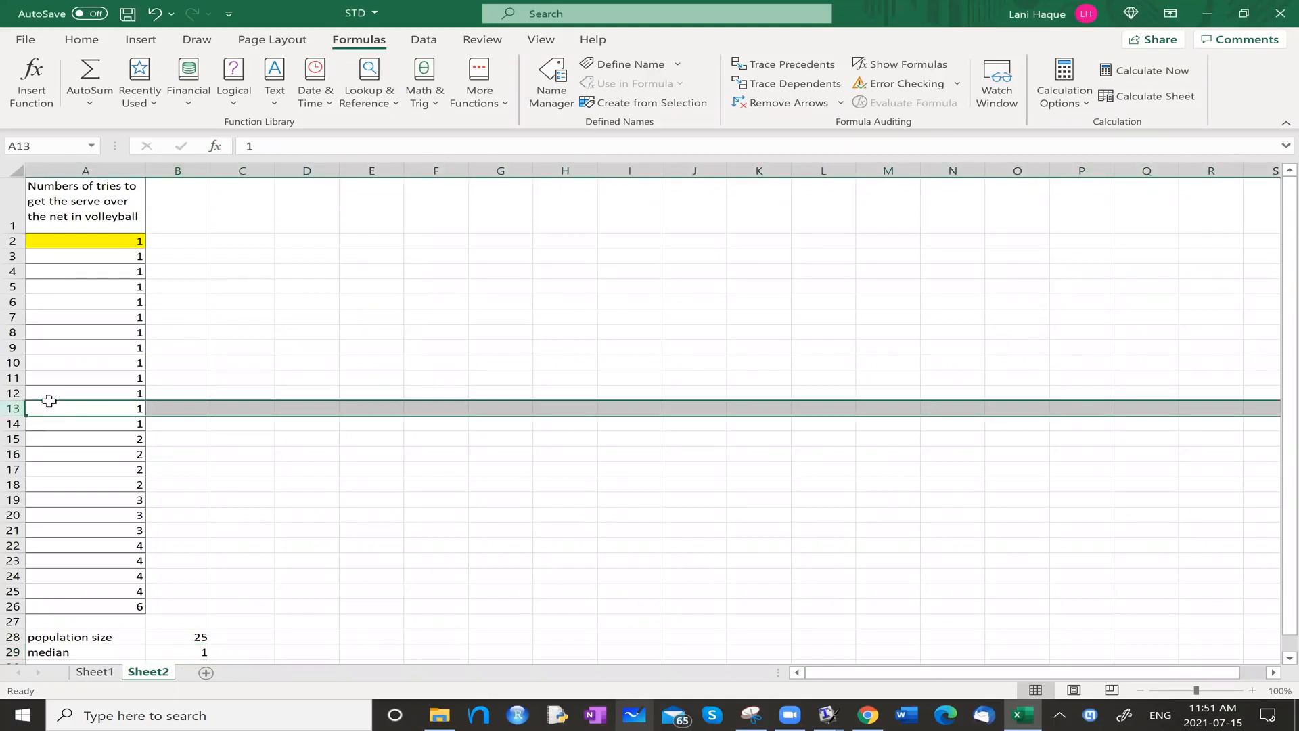
left_click(276, 606)
Enter the label "mode" in cell A30 below the median label.
scroll(263, 621, "down", 1)
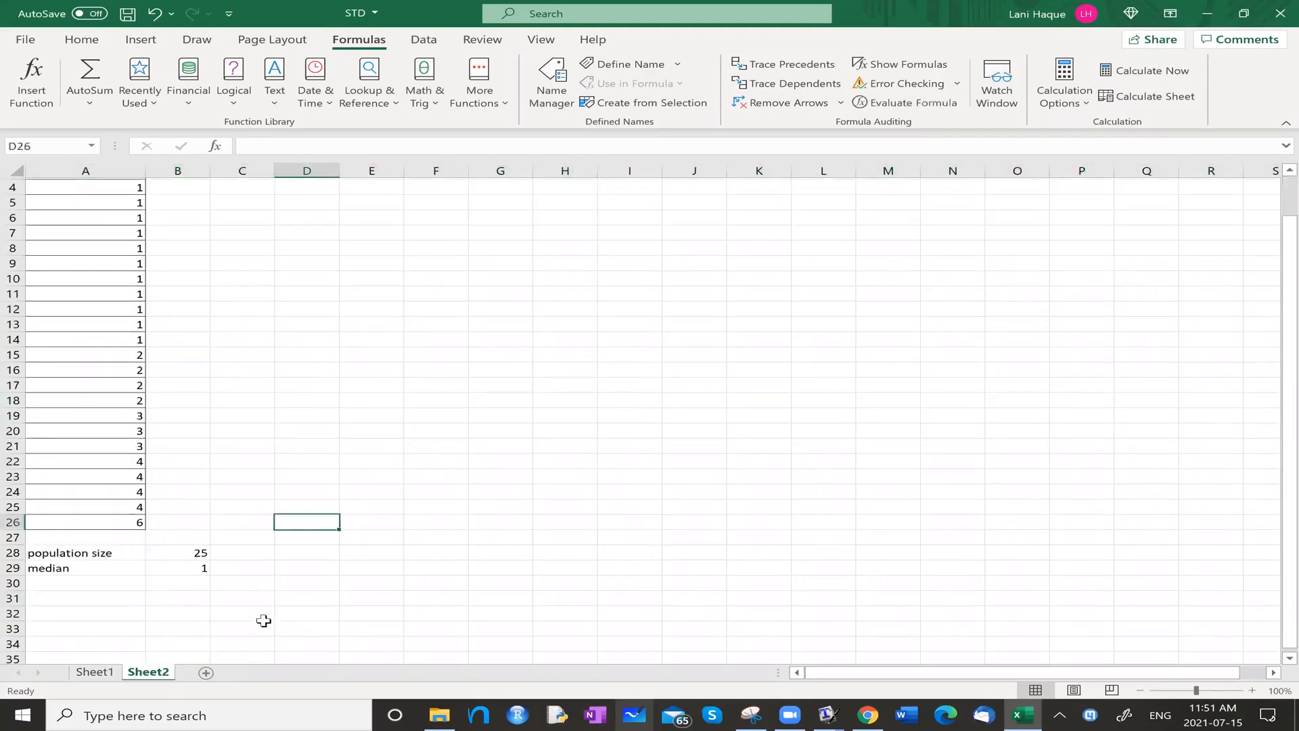
left_click(71, 579)
type("mode")
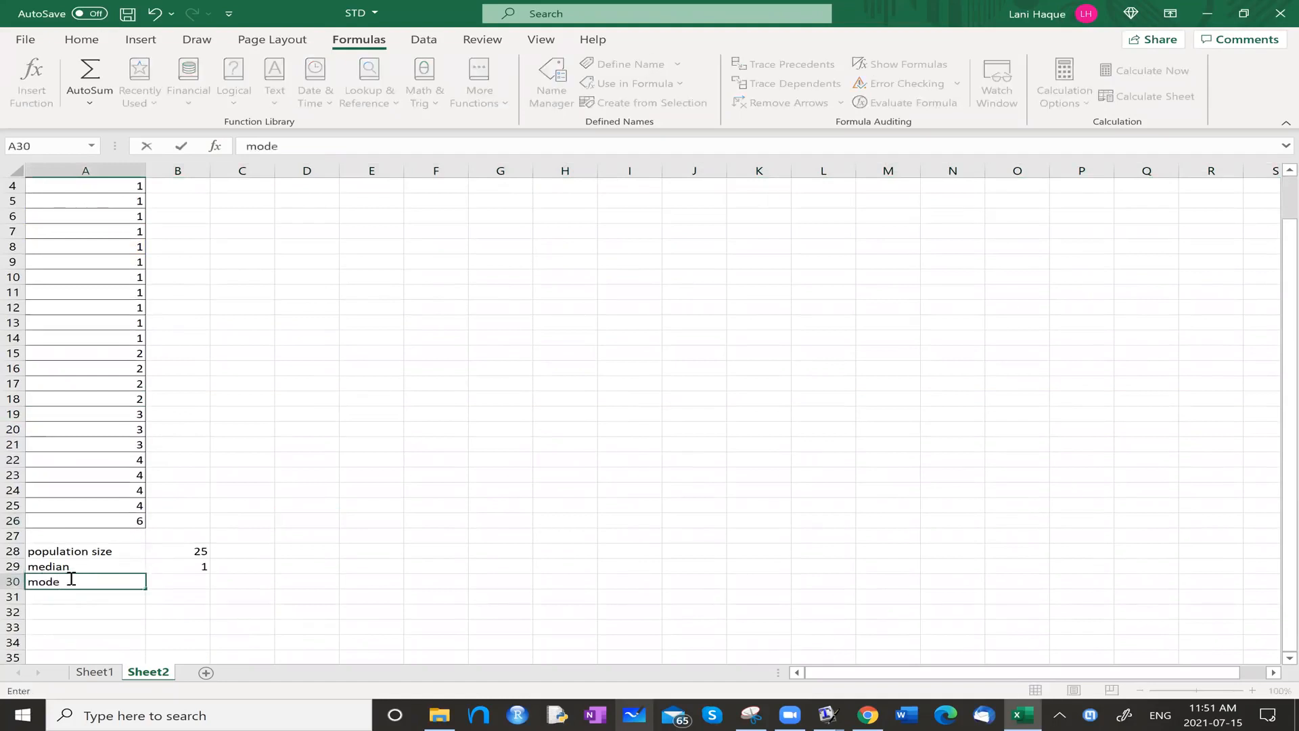
key("Tab")
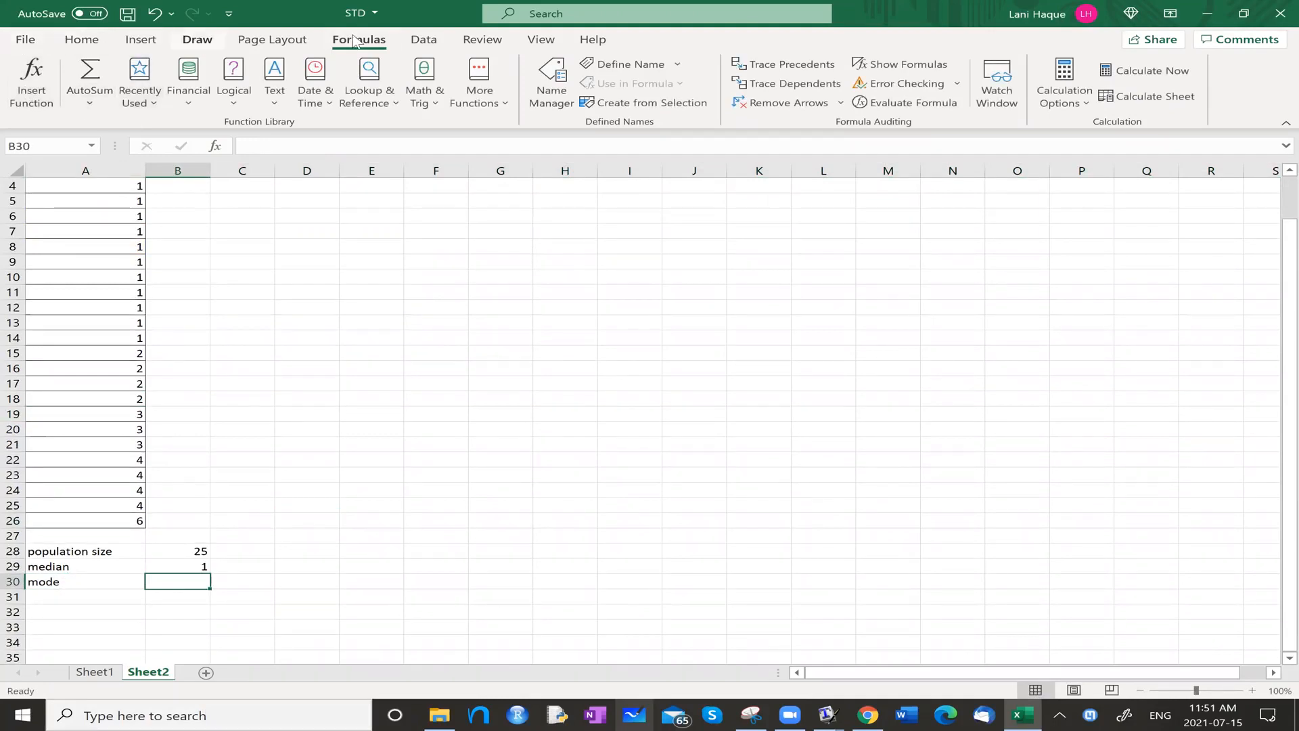
Search the function library for "mode" and insert the MODE function in cell B30.
left_click(102, 102)
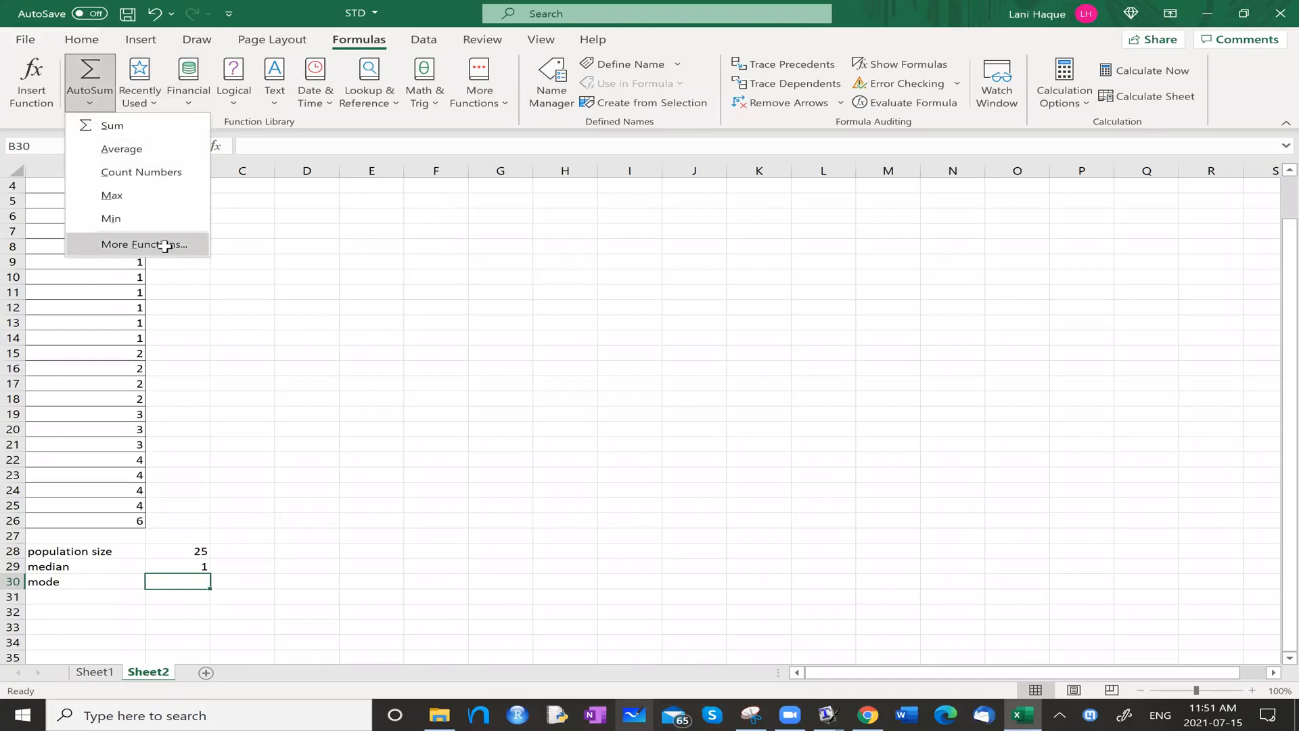
left_click(166, 245)
type("mode")
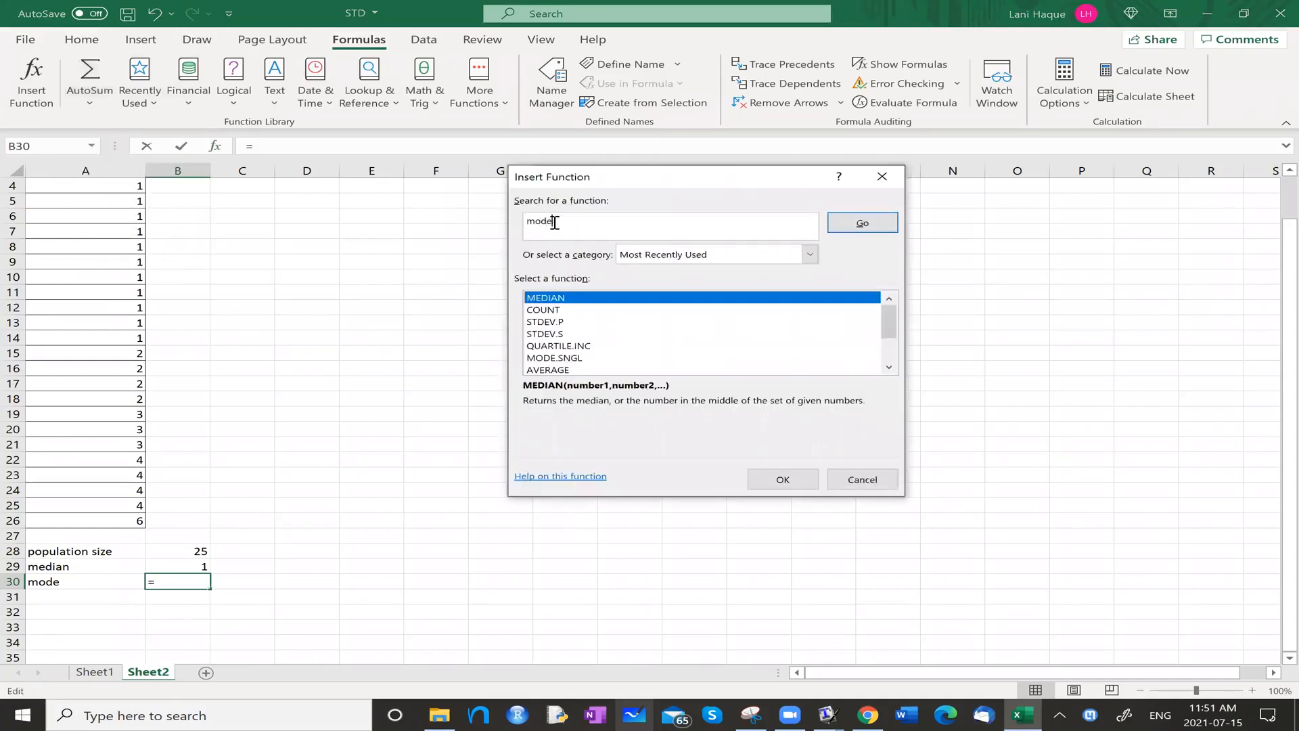
key("Return")
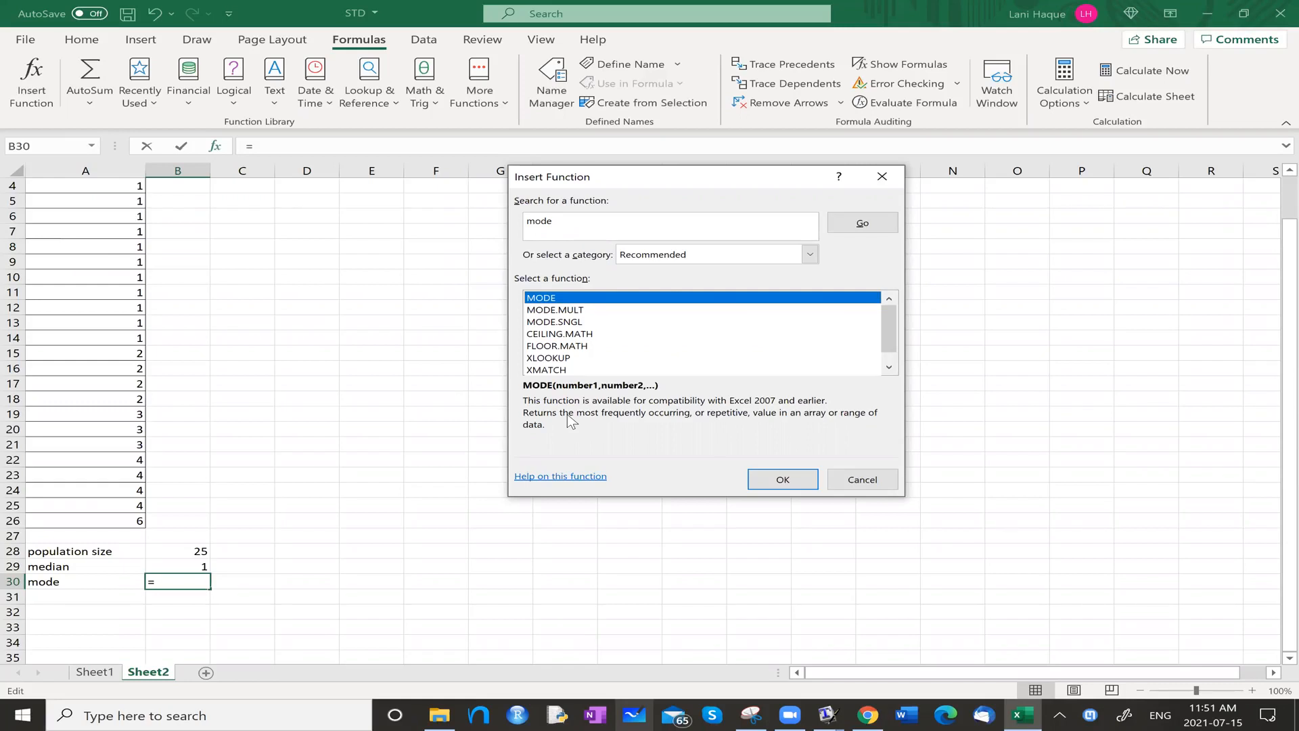
left_click(787, 480)
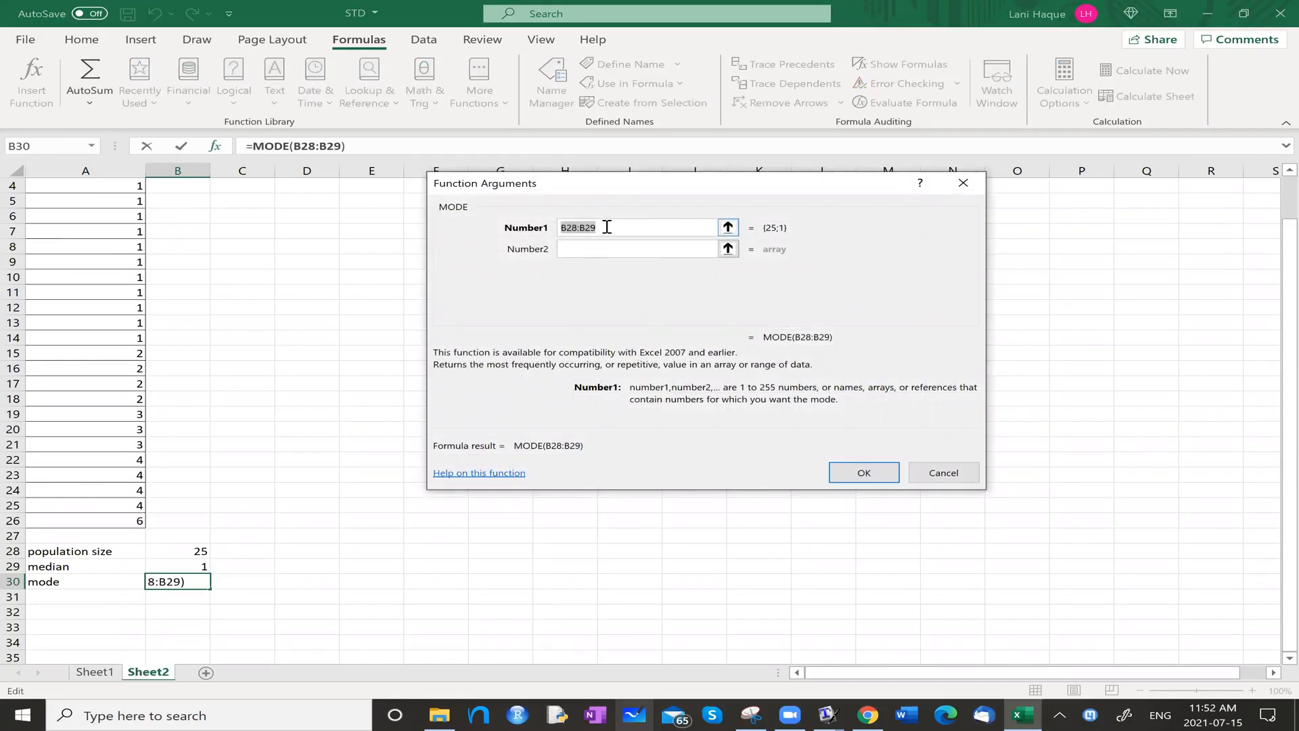
Replace the MODE function's suggested range with the data range a2:a26 and complete the formula.
type("a2")
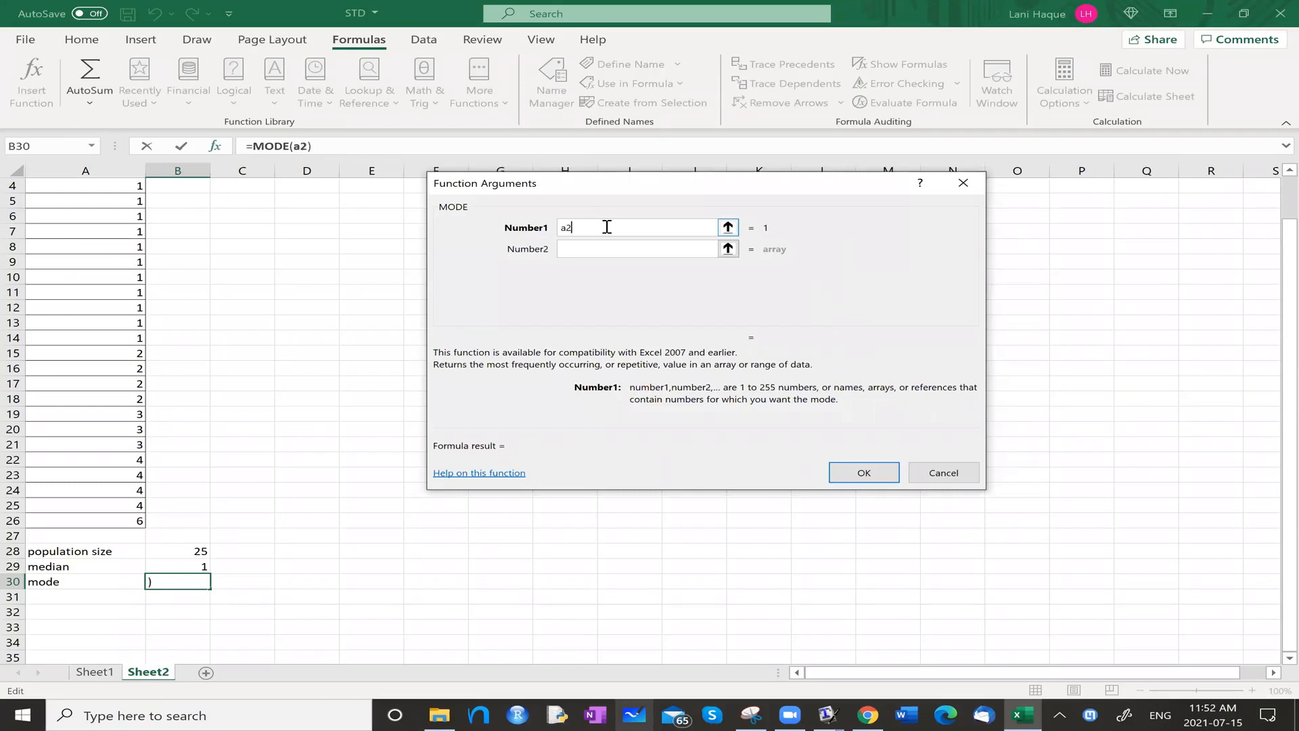
type(":a26")
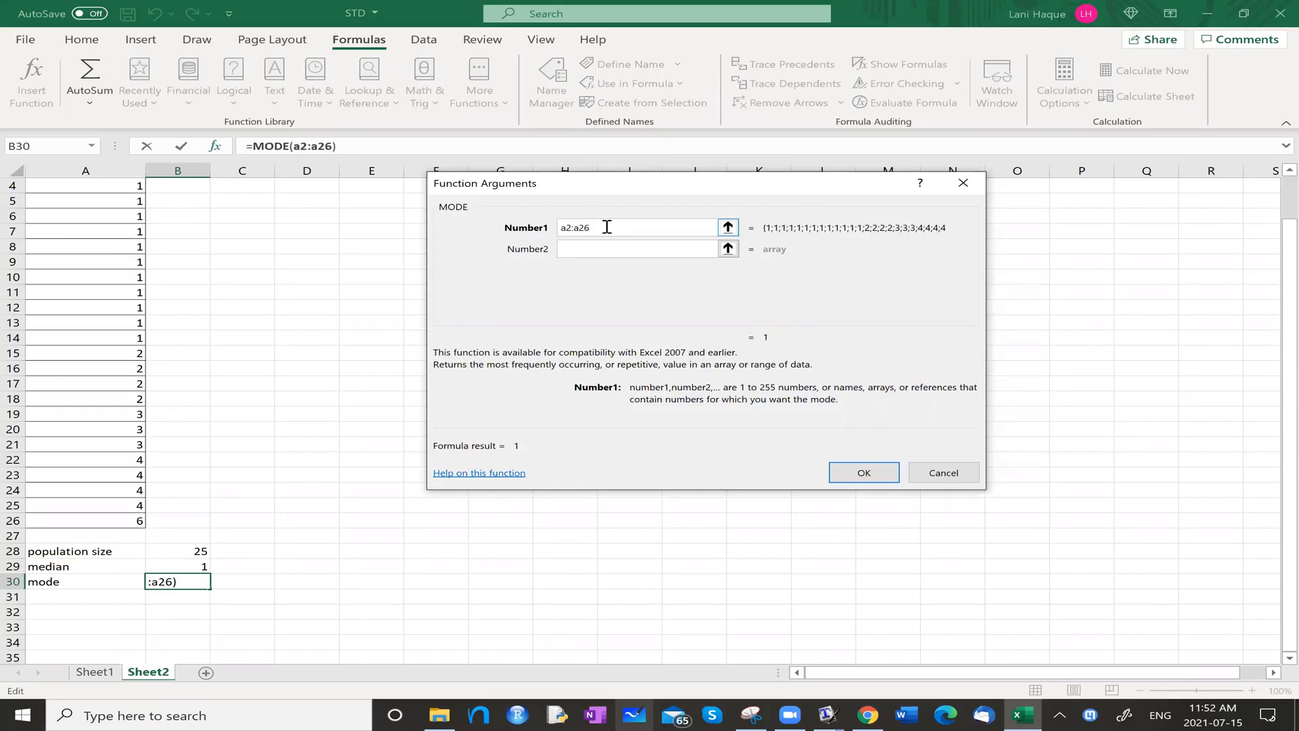
key("Return")
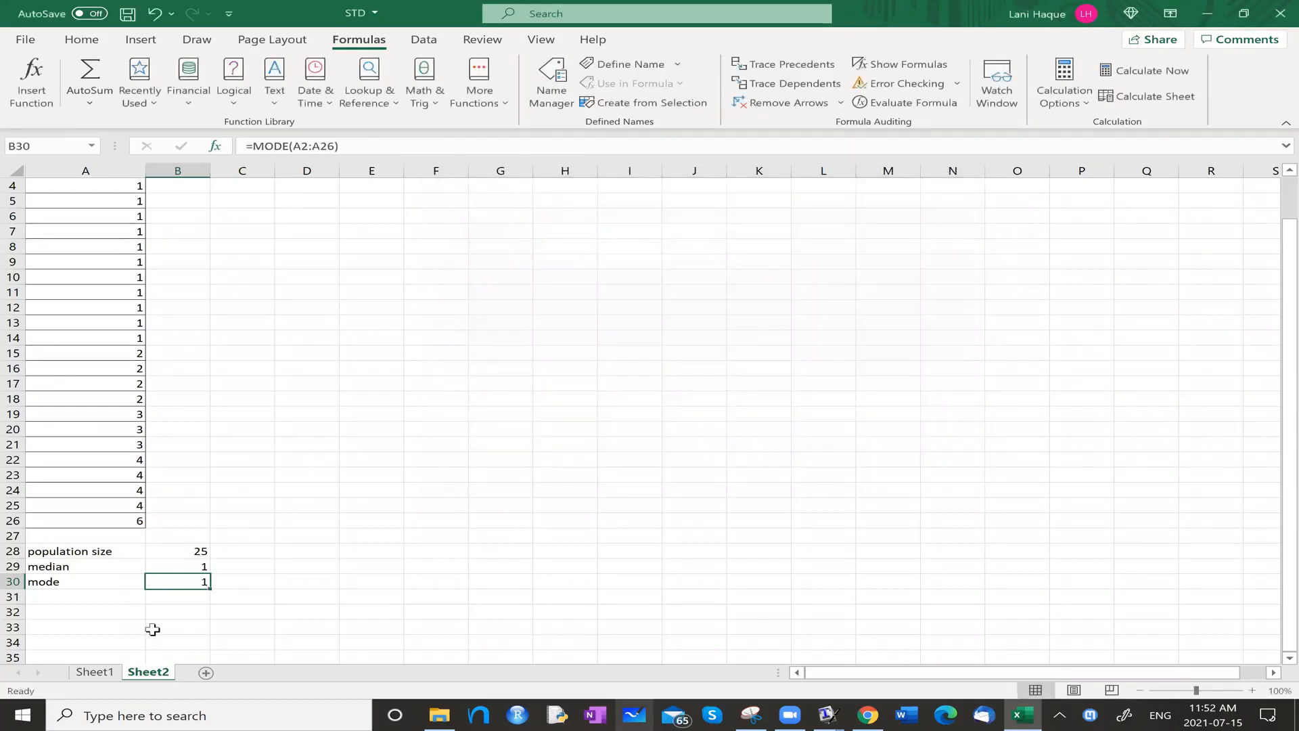
scroll(149, 448, "up", 1)
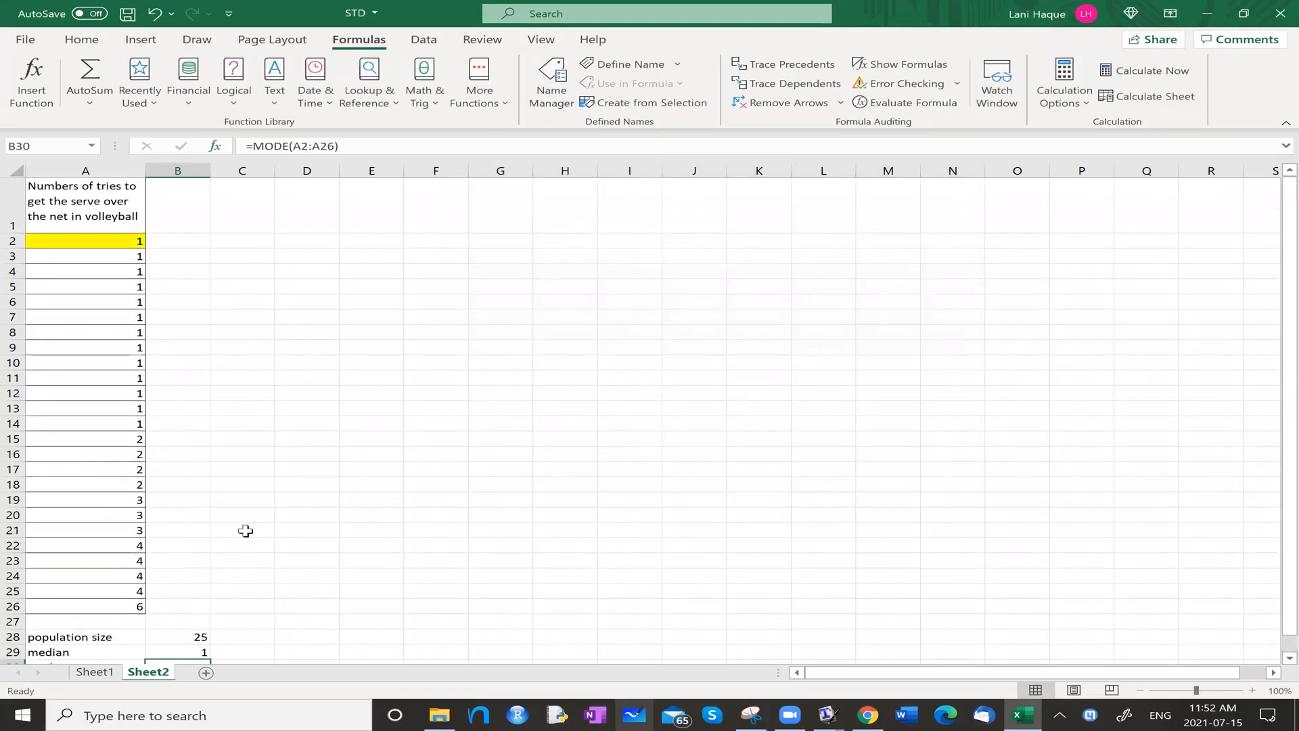
Enter the label "mean (average)" in cell A31 below the mode label.
scroll(246, 531, "down", 1)
scroll(246, 530, "down", 1)
left_click(90, 599)
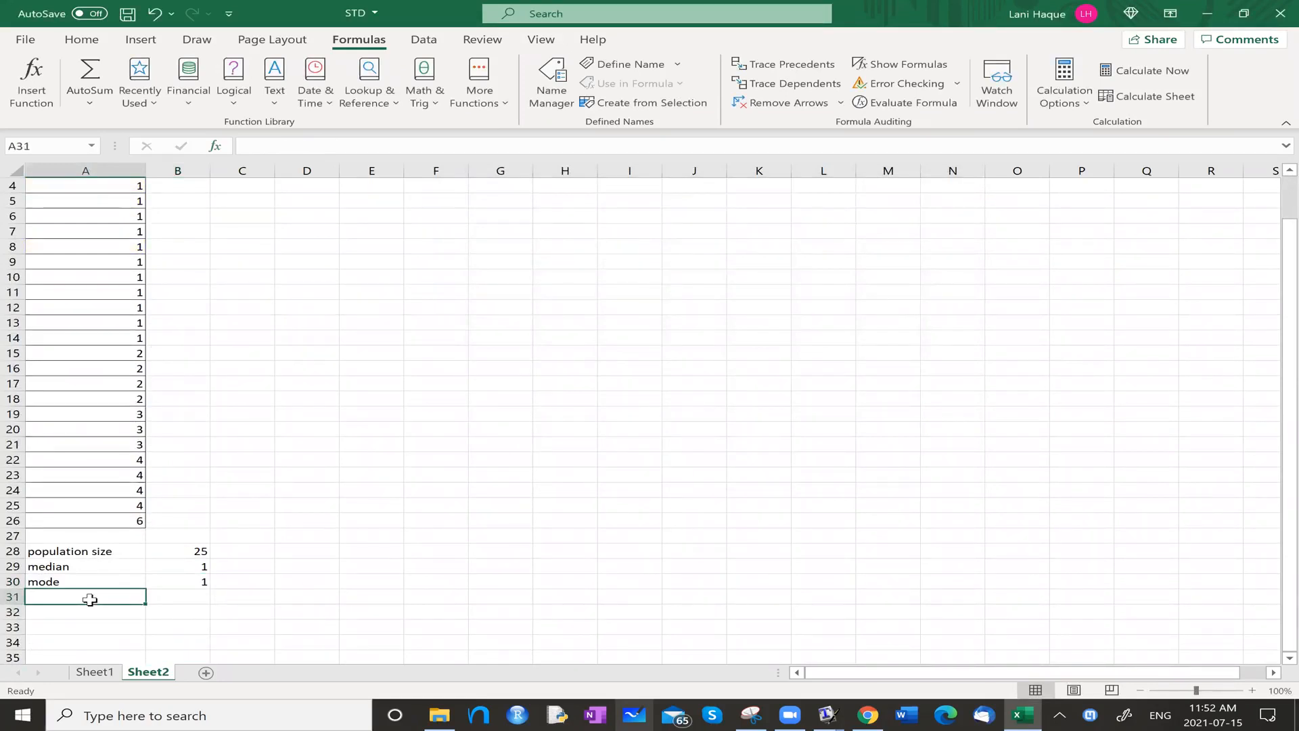
type("mean (average")
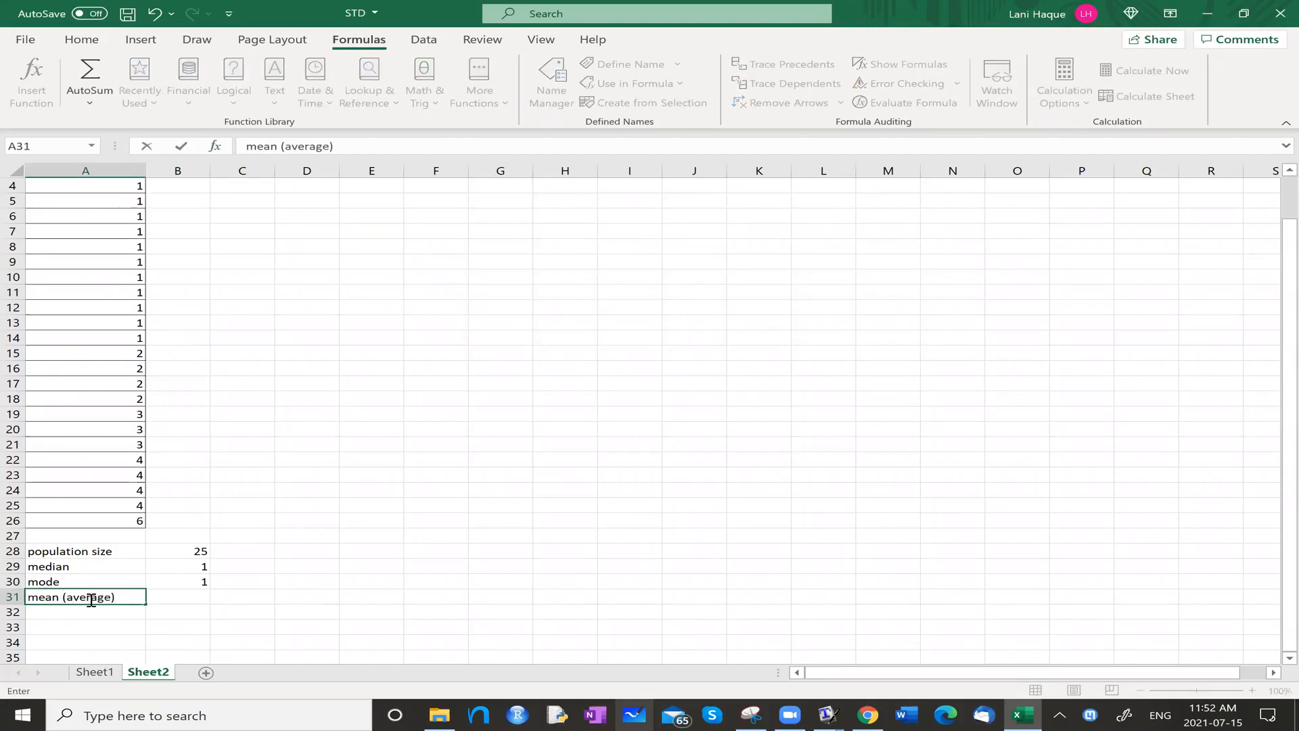
scroll(183, 604, "up", 1)
scroll(189, 589, "down", 1)
type("e)")
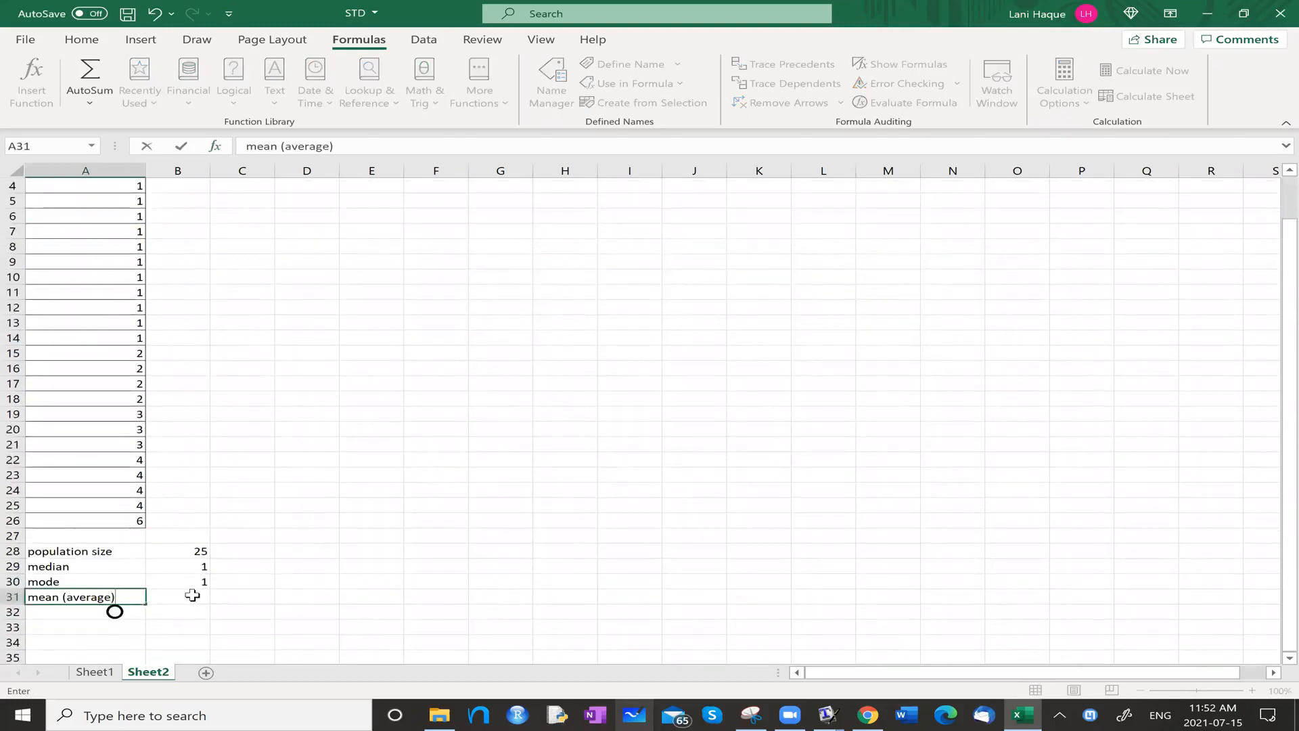
Search the function library for "mean" and insert the AVERAGE function in cell B31.
left_click(192, 595)
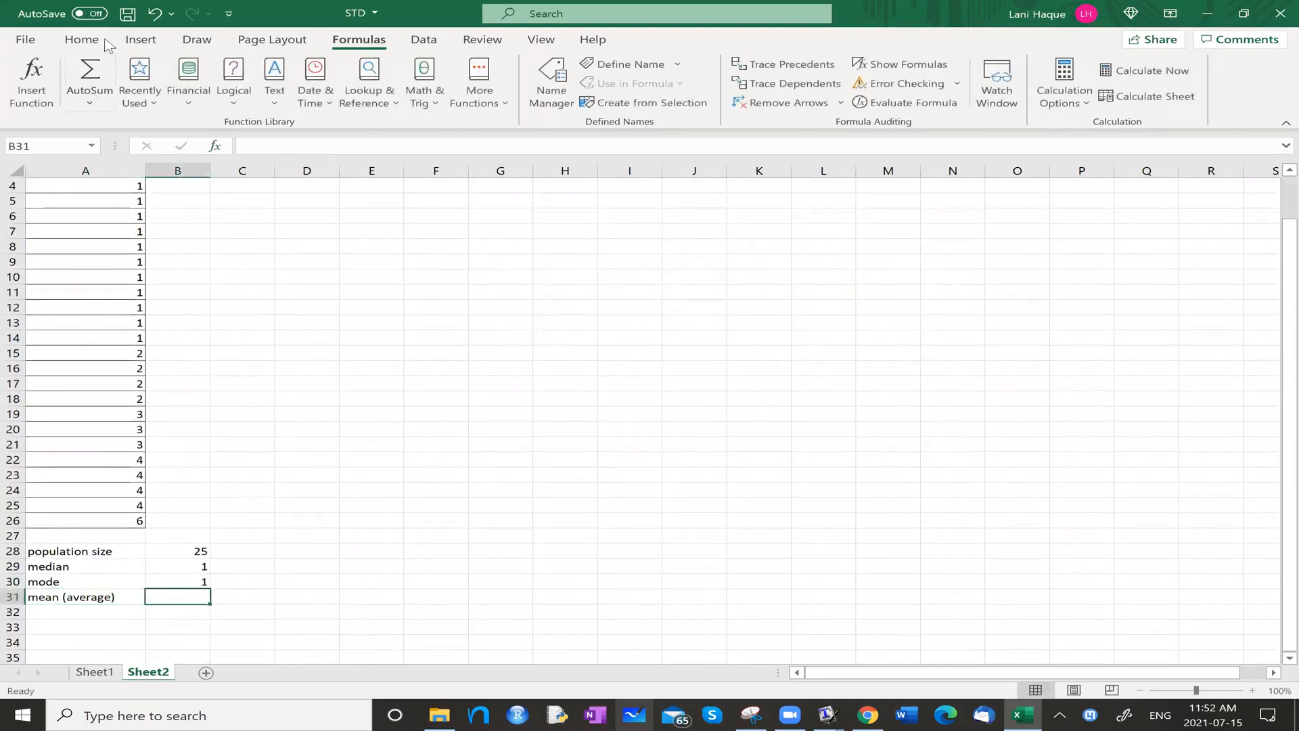
left_click(88, 100)
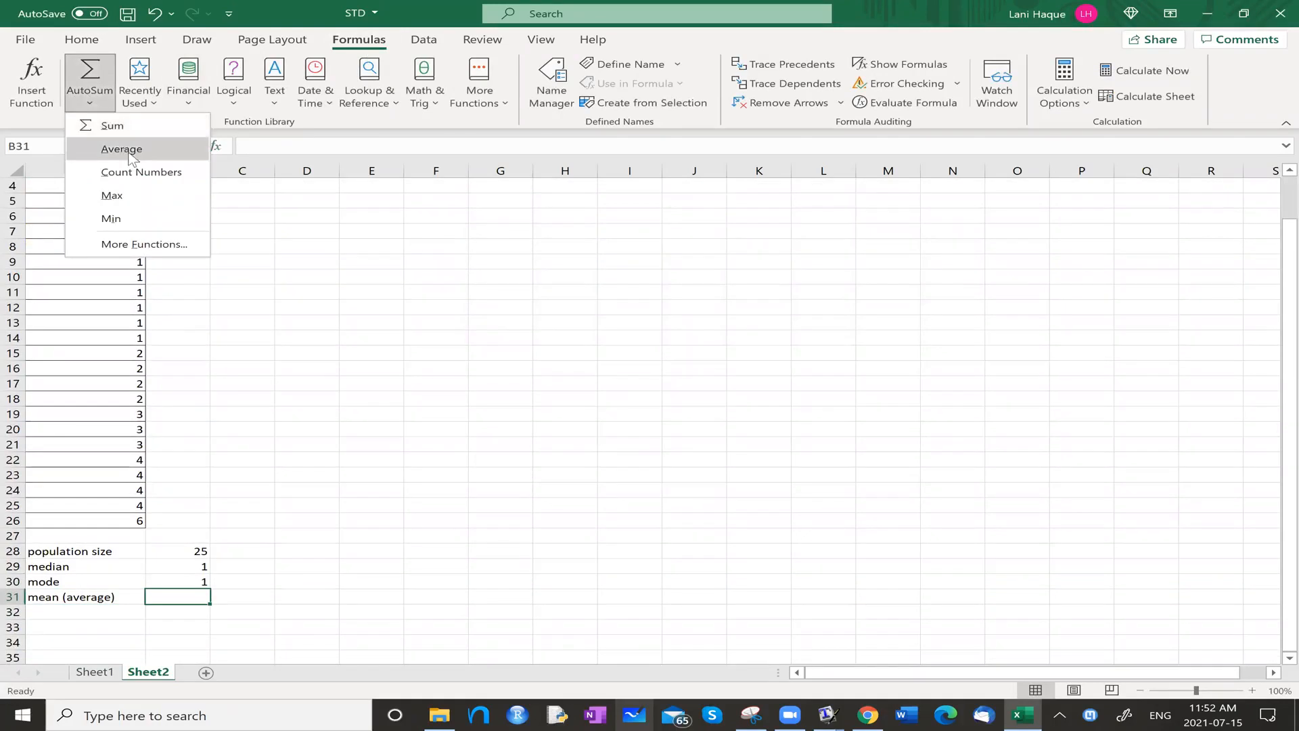
left_click(133, 245)
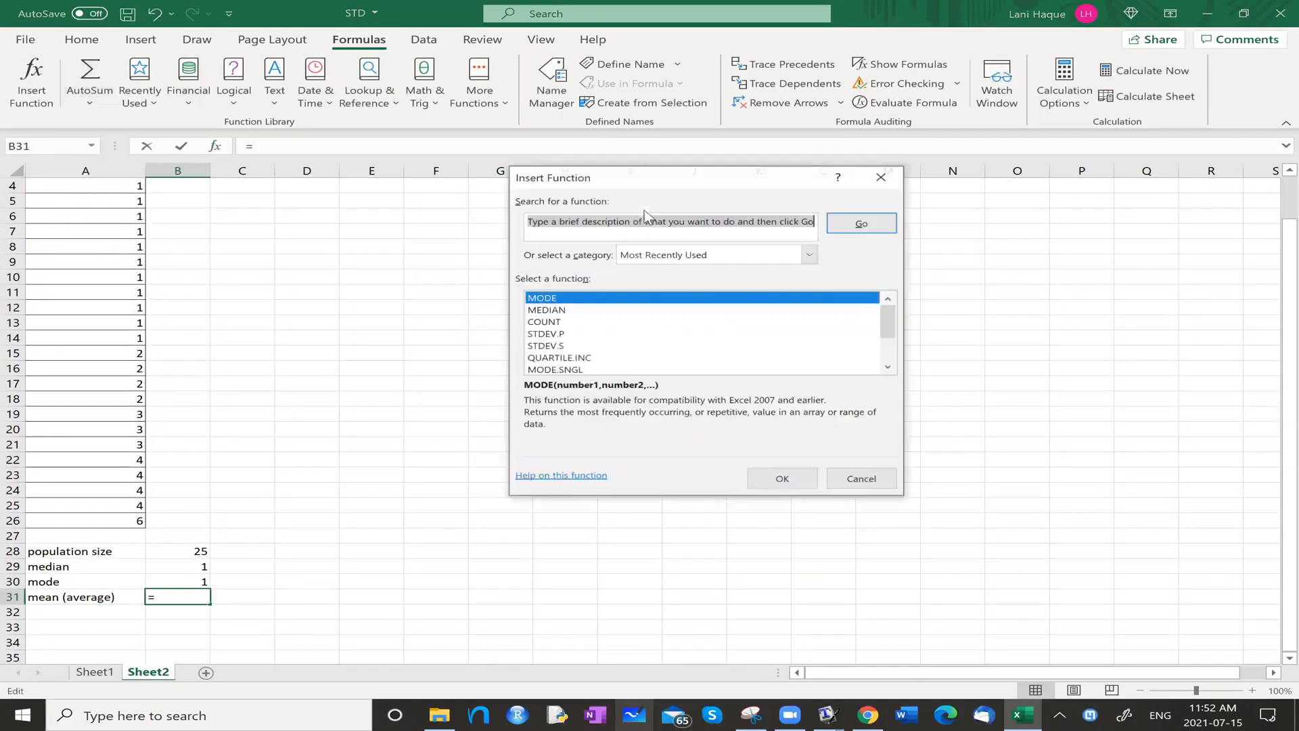
type("mean")
key("Return")
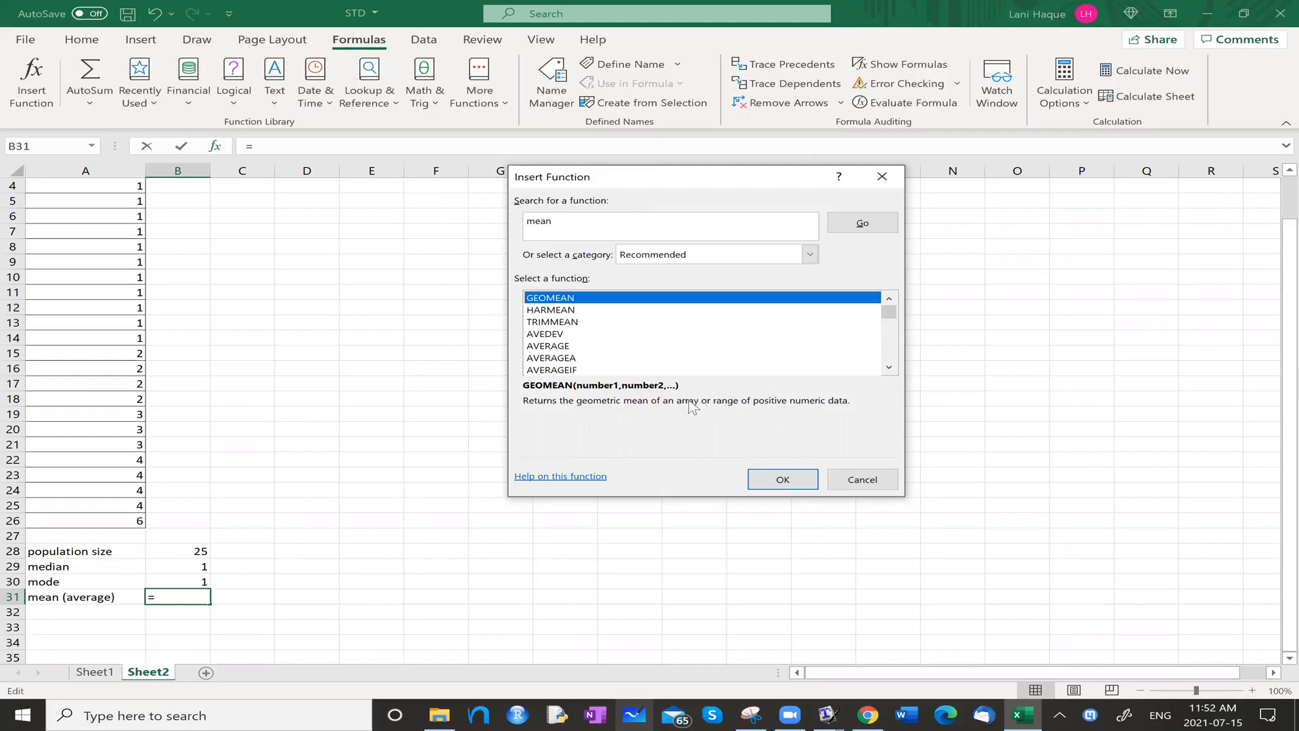
left_click(562, 311)
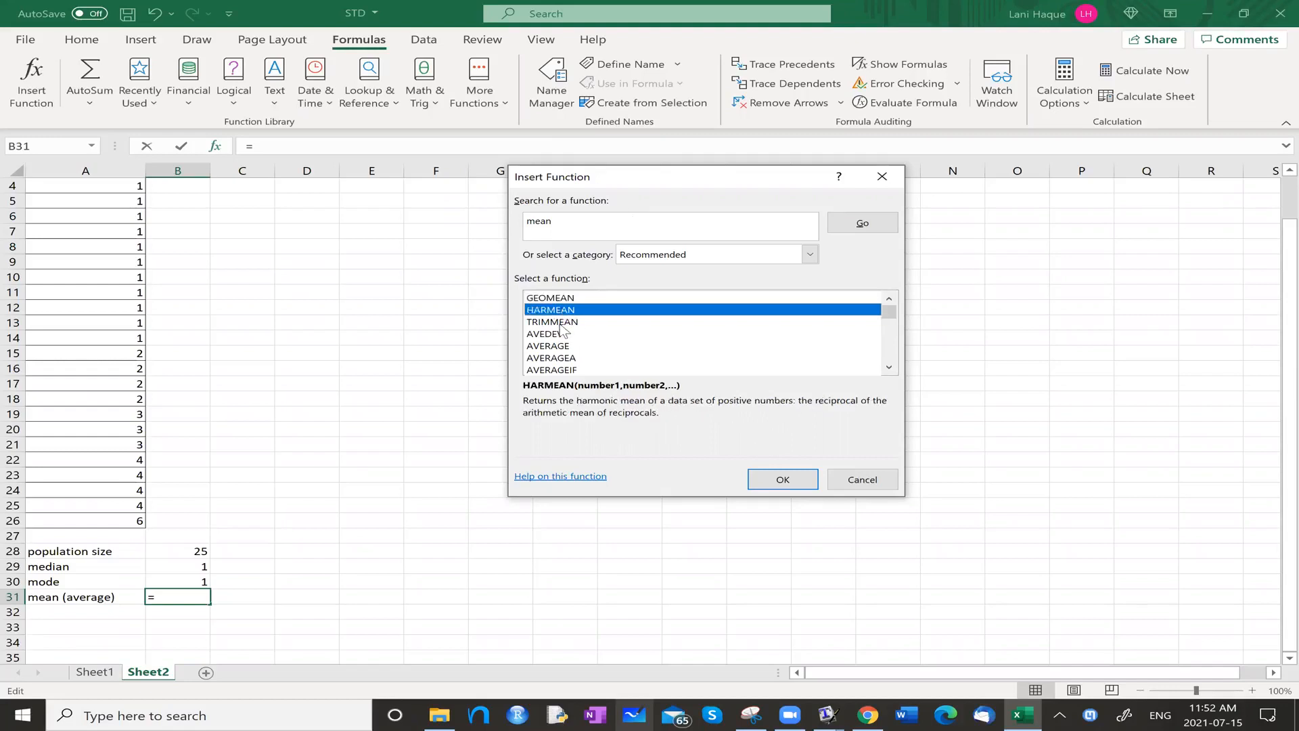
left_click(557, 324)
left_click(558, 334)
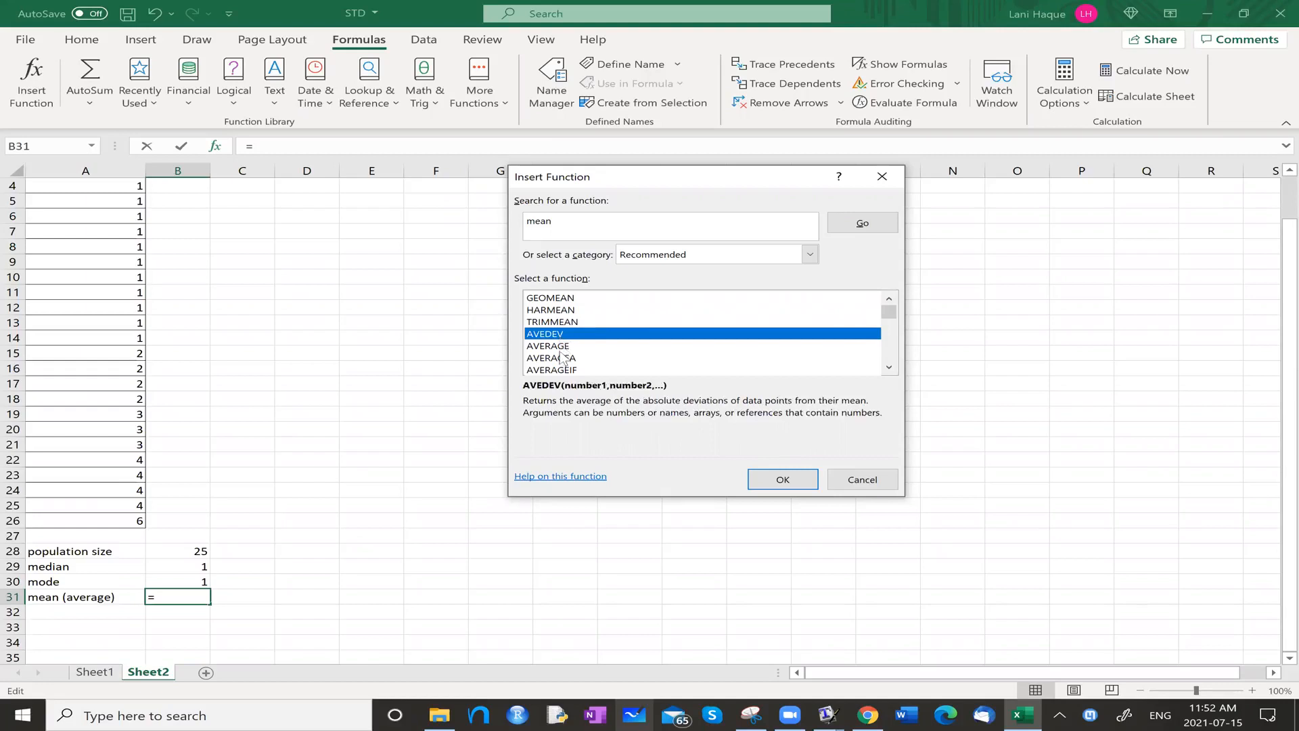
left_click(559, 346)
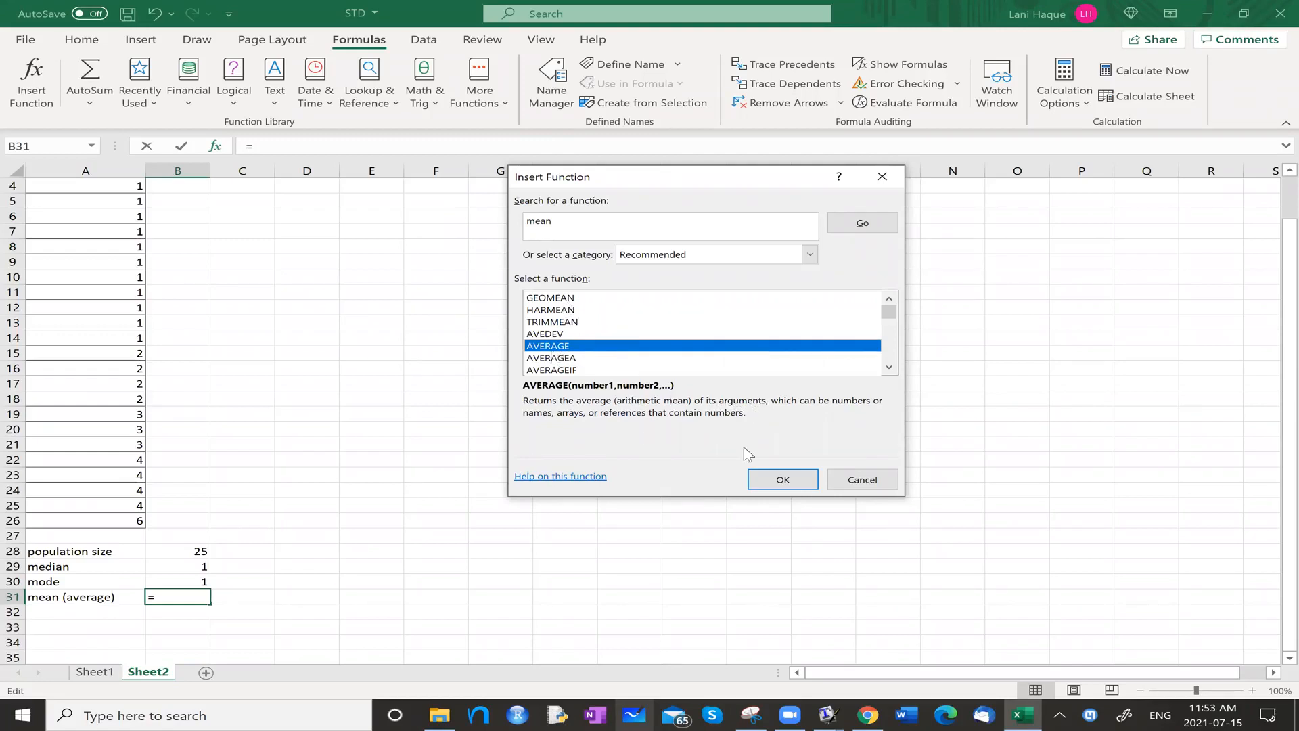
left_click(781, 479)
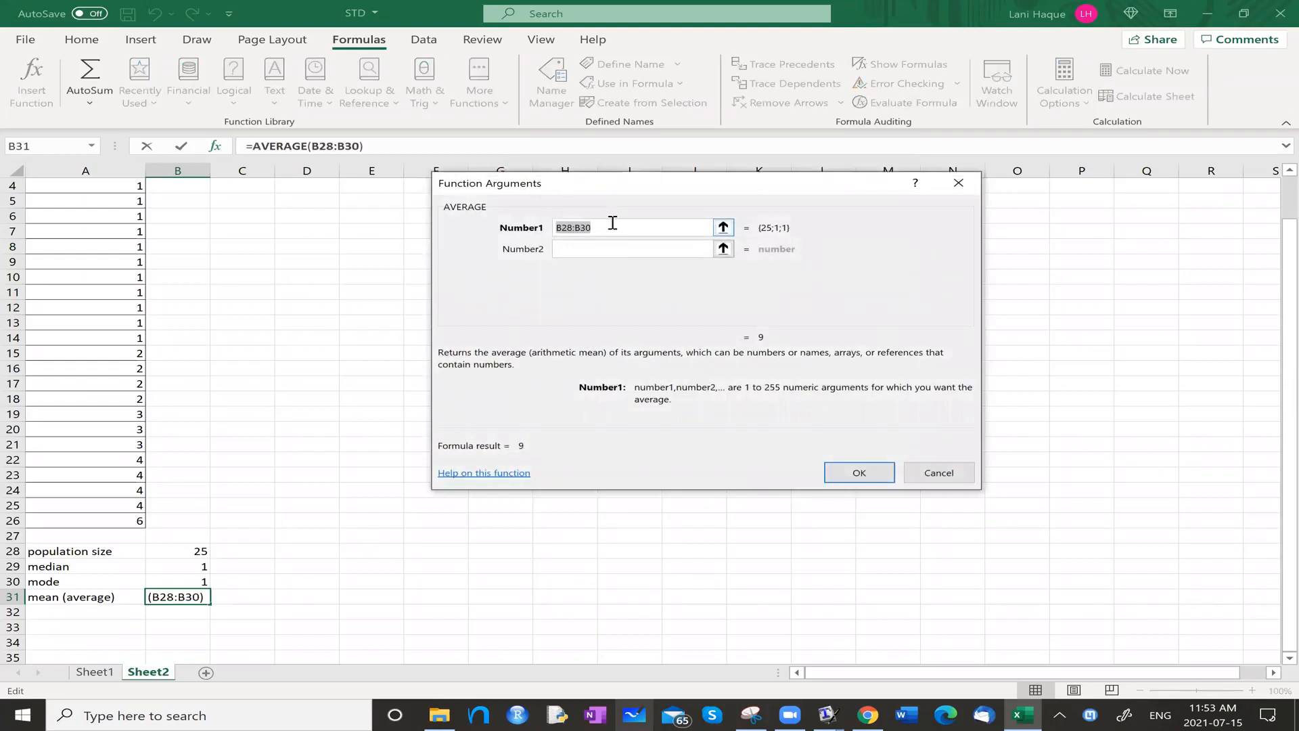
Replace the AVERAGE function's suggested range with the data range a2:a26 and complete the formula.
key("BackSpace")
type("a2:a26")
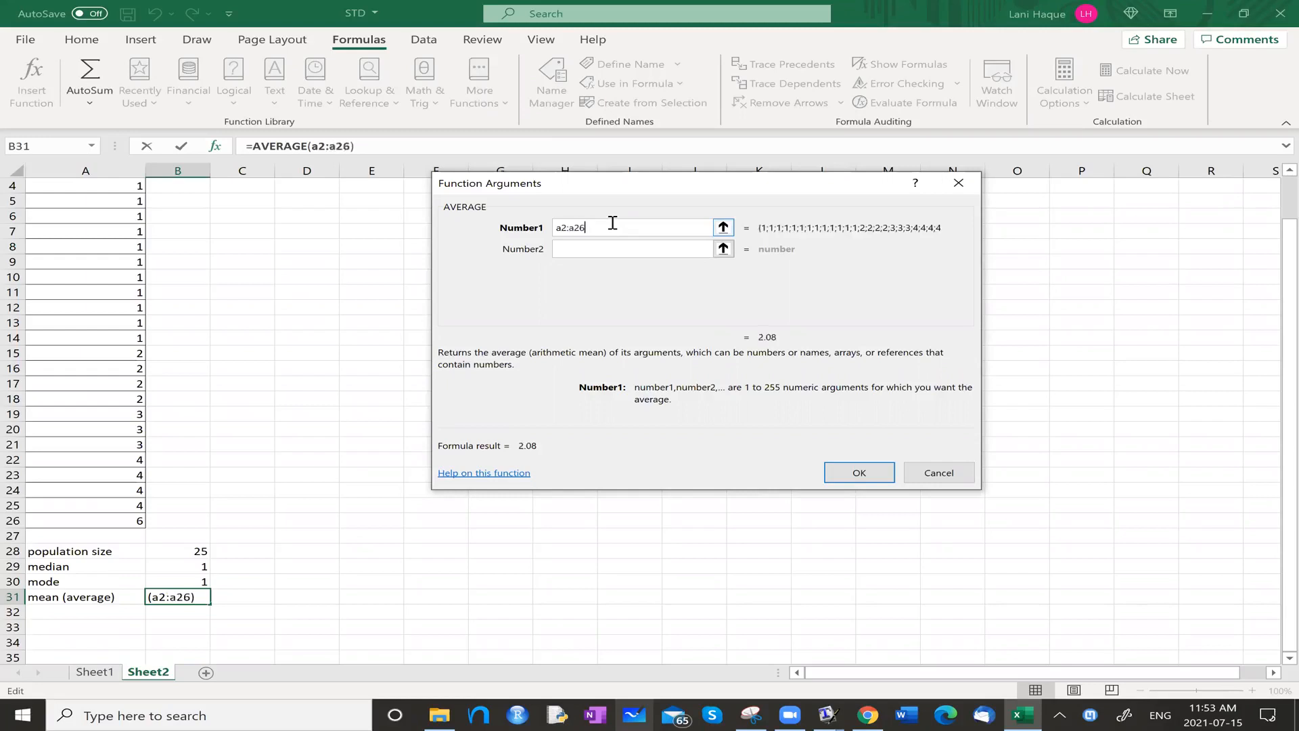
key("Return")
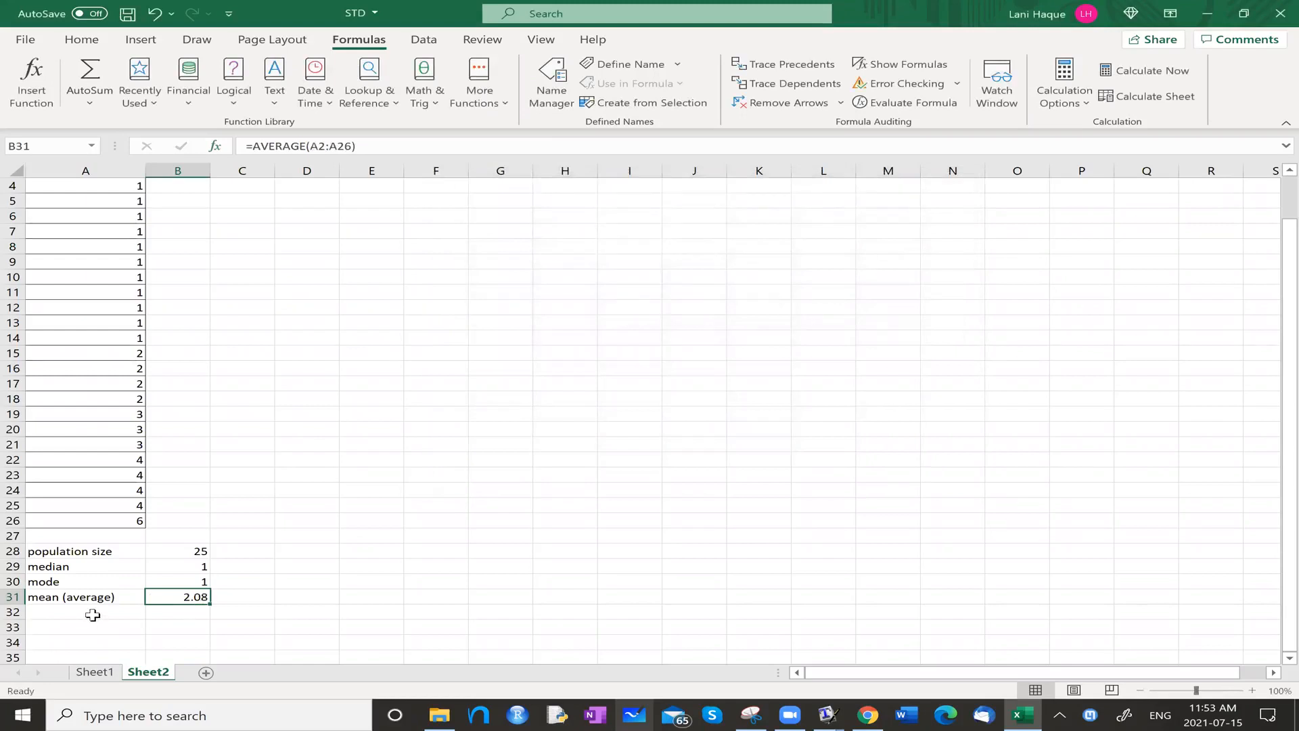
Try a box and whisker chart of the serve data with only cell B1 selected, and delete the chart.
scroll(92, 615, "up", 2)
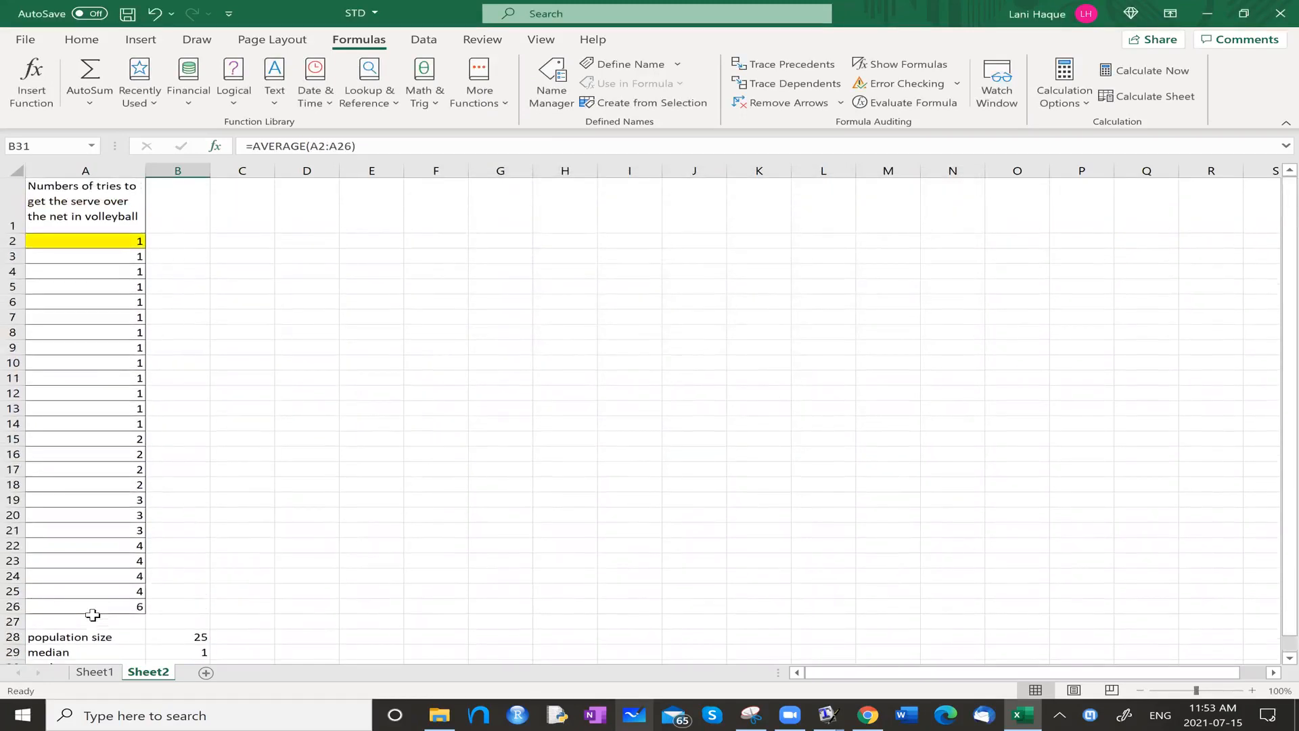
scroll(92, 615, "down", 3)
scroll(93, 615, "up", 3)
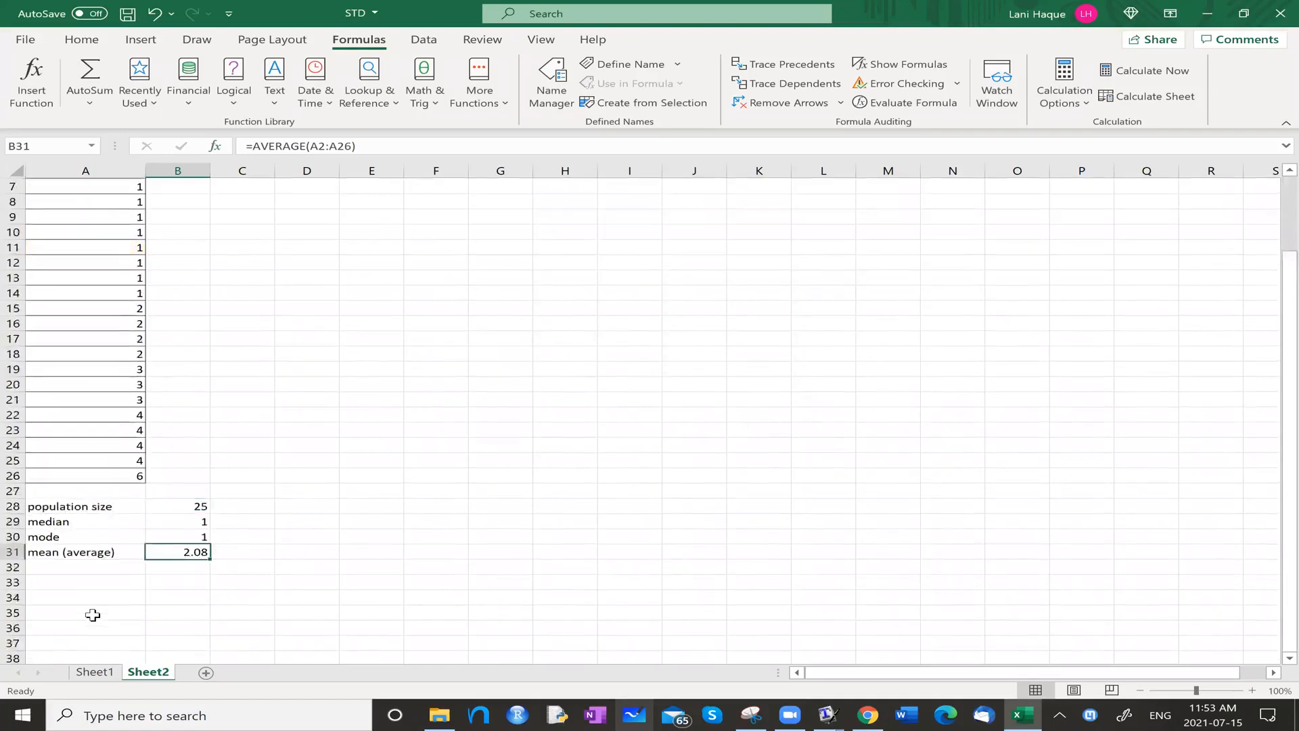
left_click(178, 213)
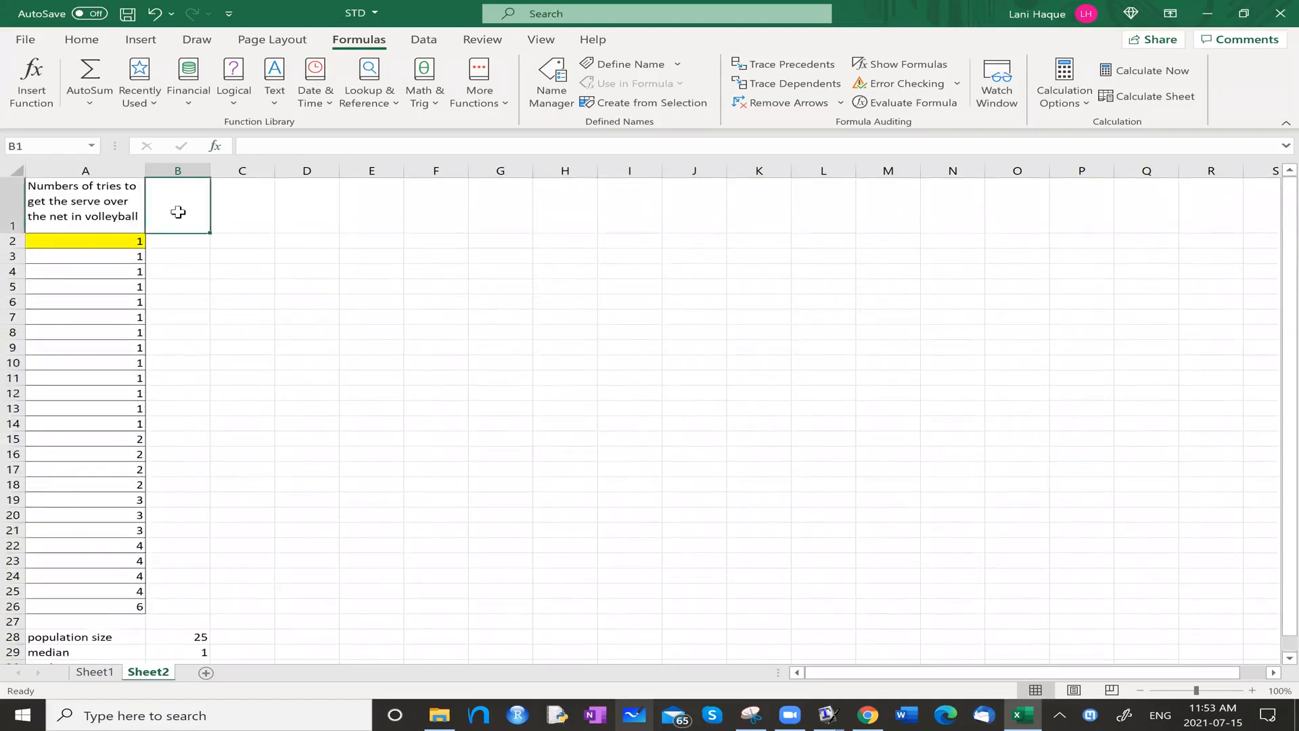
scroll(223, 502, "down", 3)
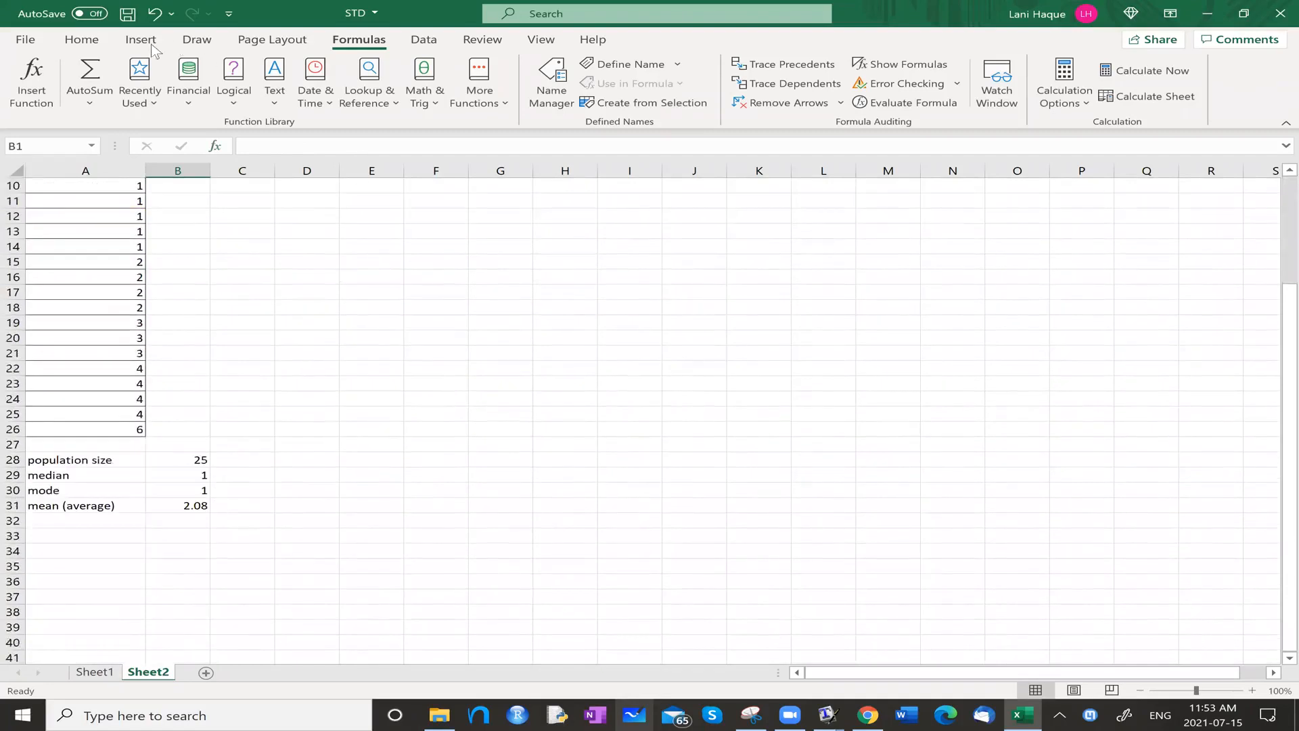
scroll(268, 487, "up", 3)
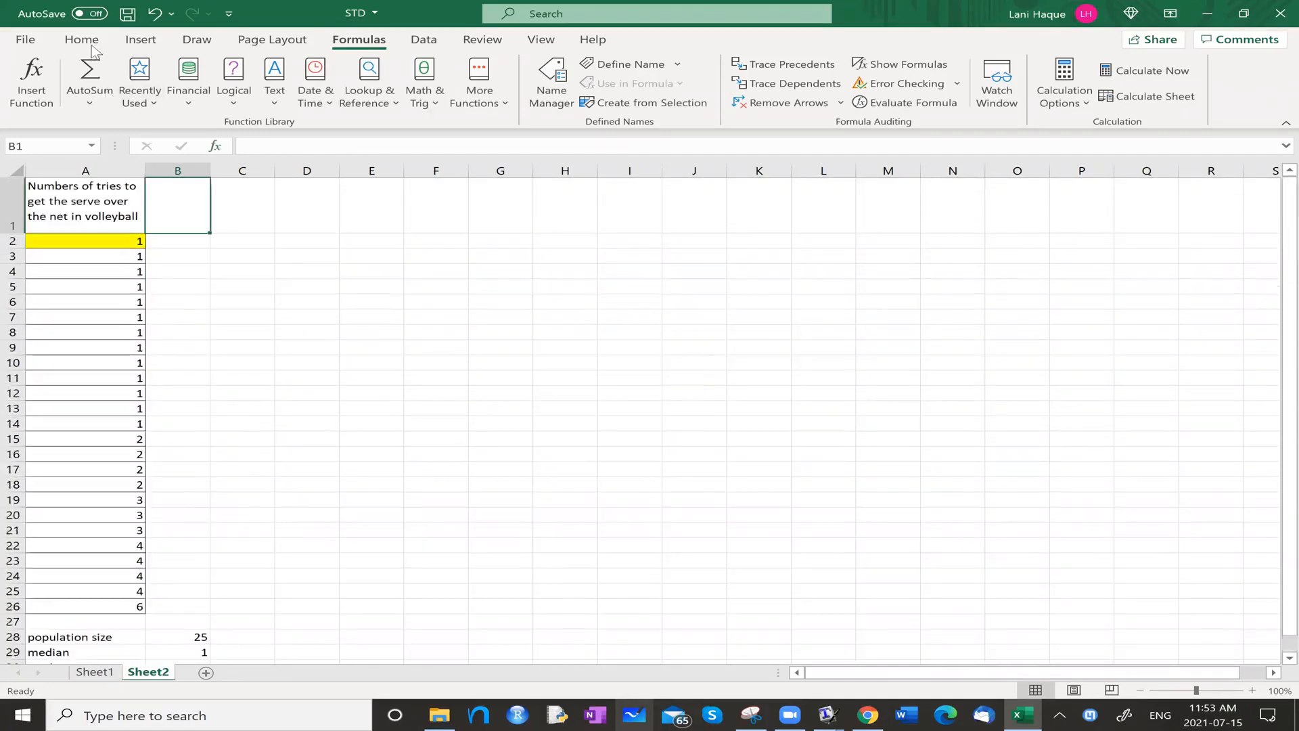
scroll(106, 91, "down", 3)
left_click(142, 42)
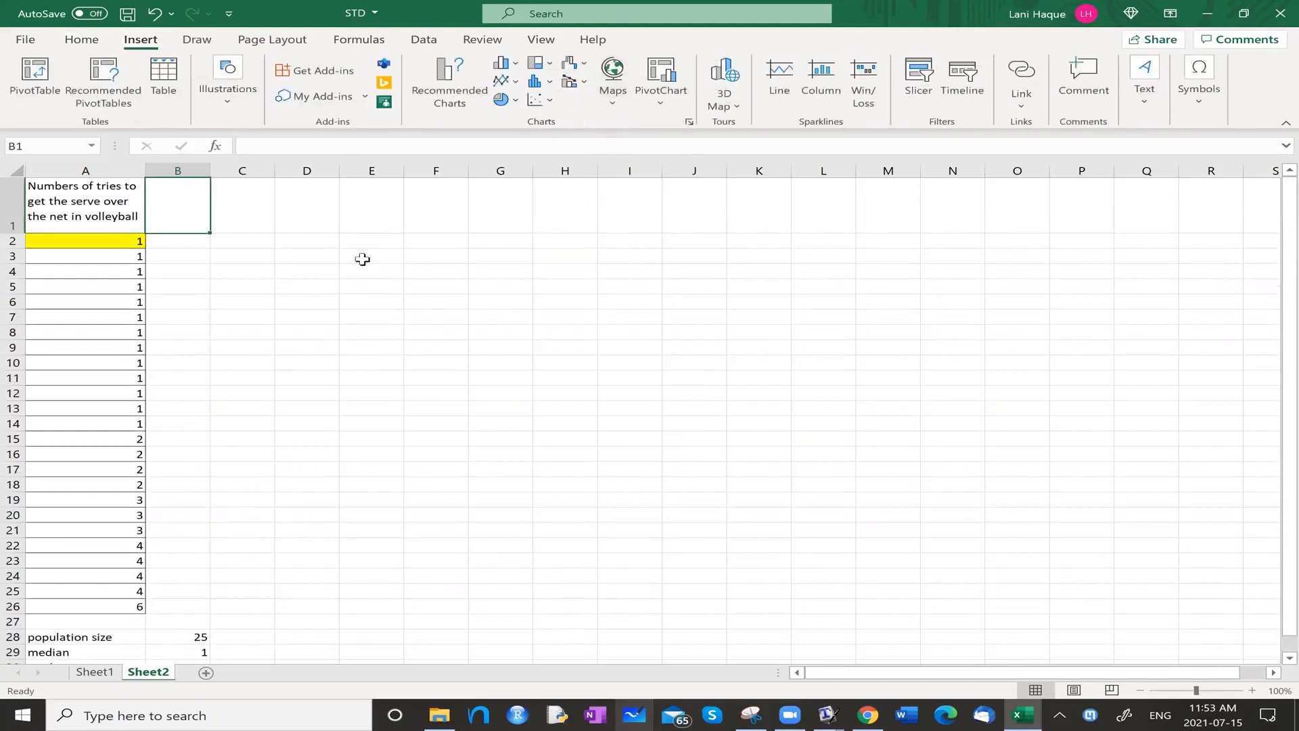
left_click(550, 83)
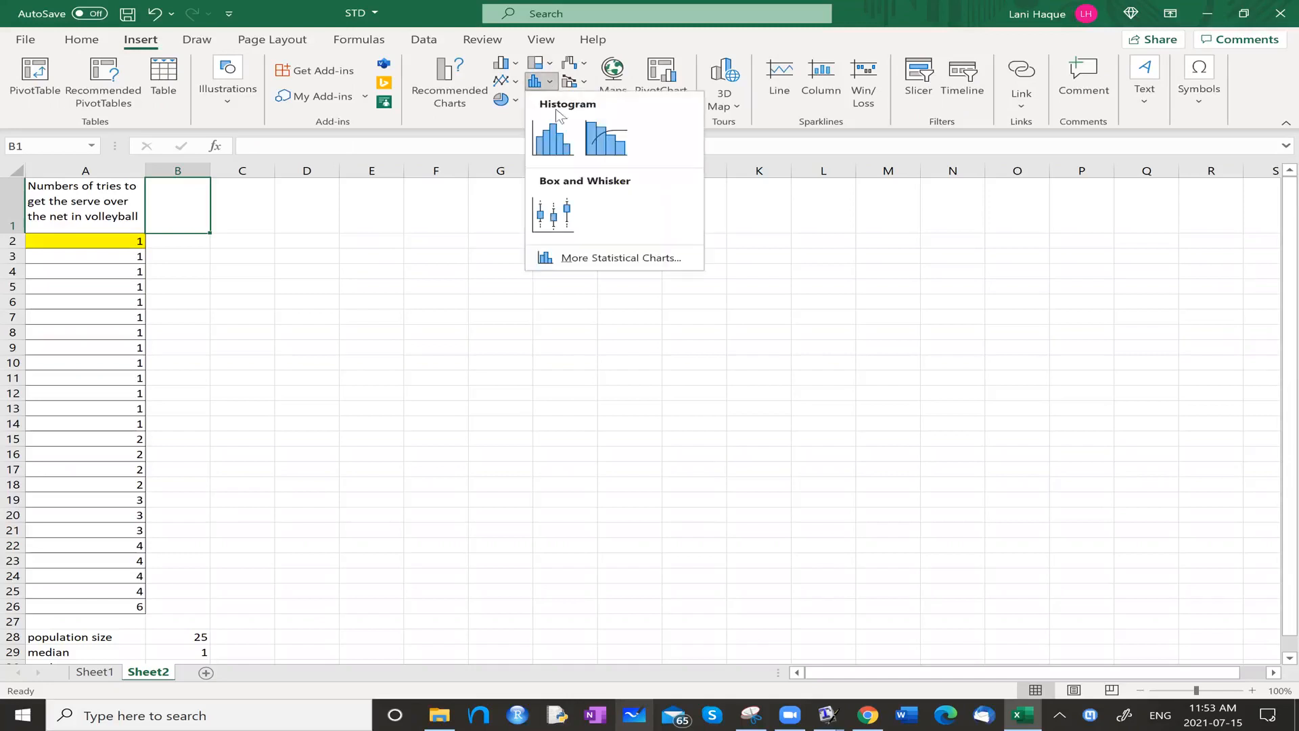
left_click(565, 220)
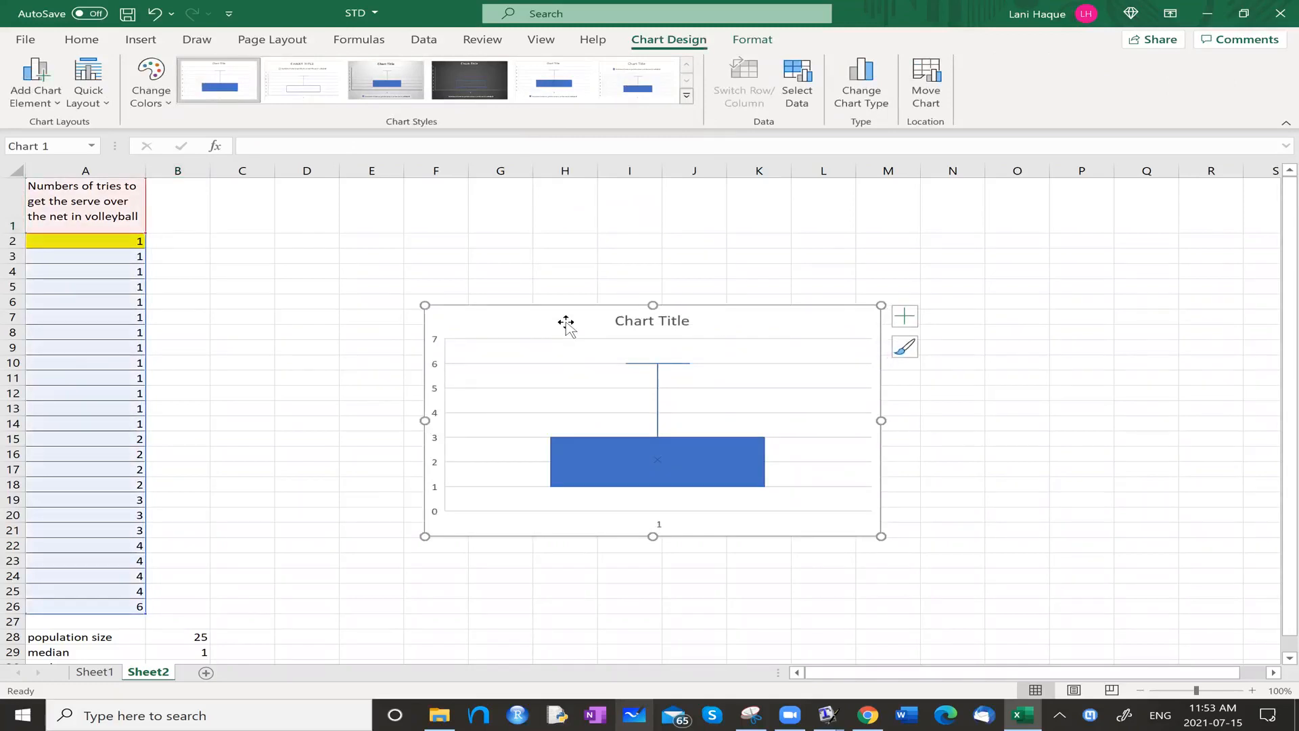
key("Delete")
Select the serve data in A2:A26 and review the recommended chart types for it.
left_click(217, 290)
left_click_drag(130, 243, 130, 608)
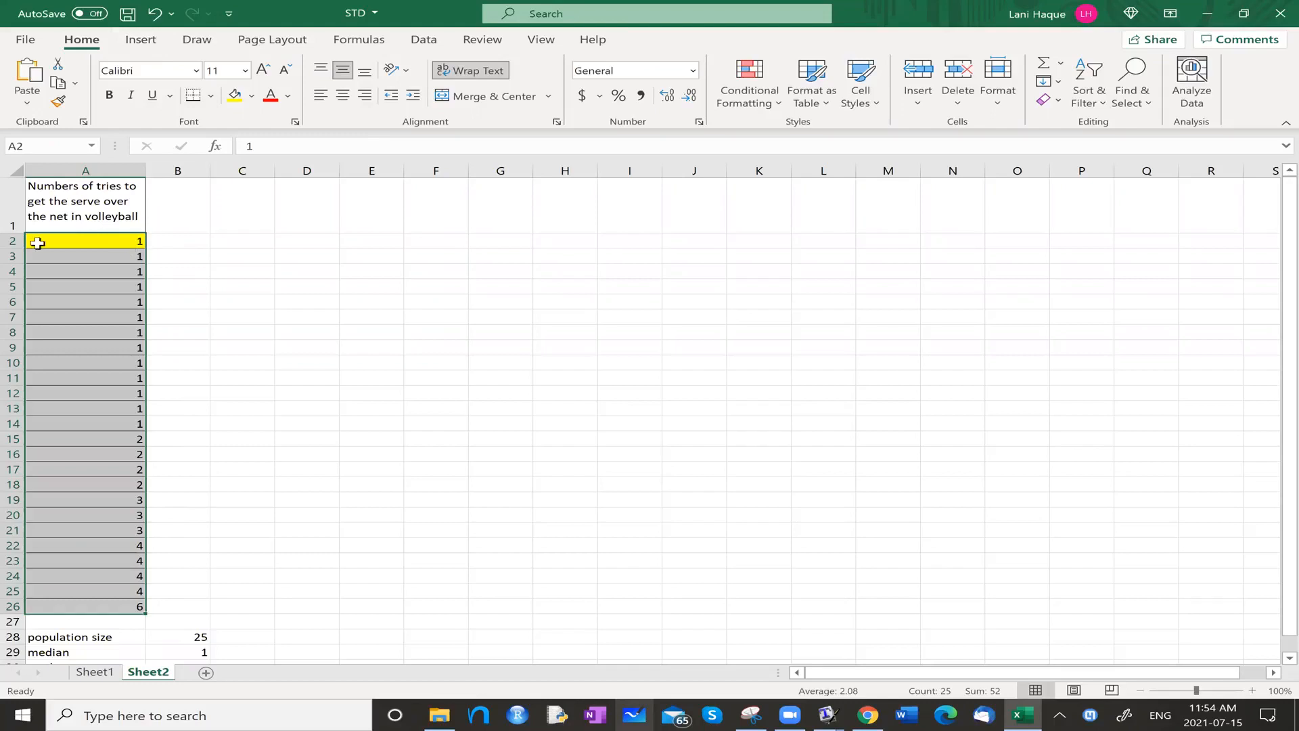
left_click(136, 45)
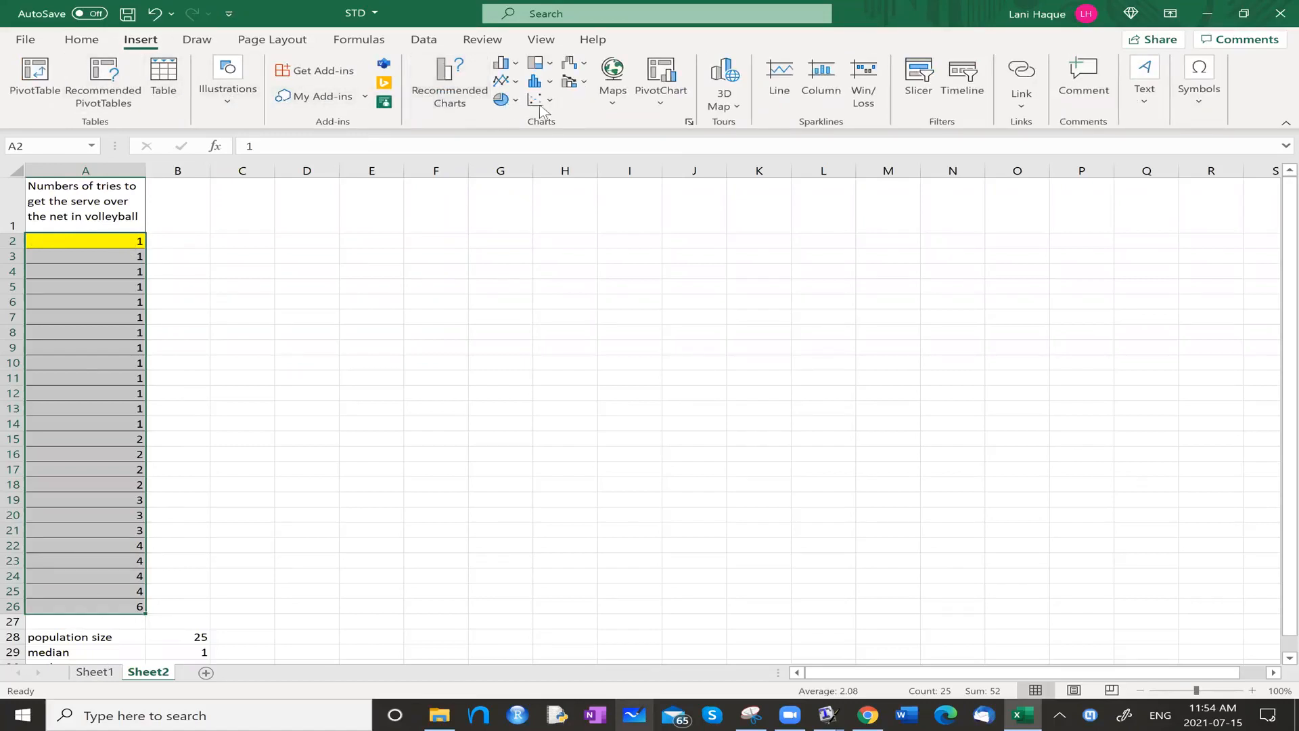
left_click(444, 89)
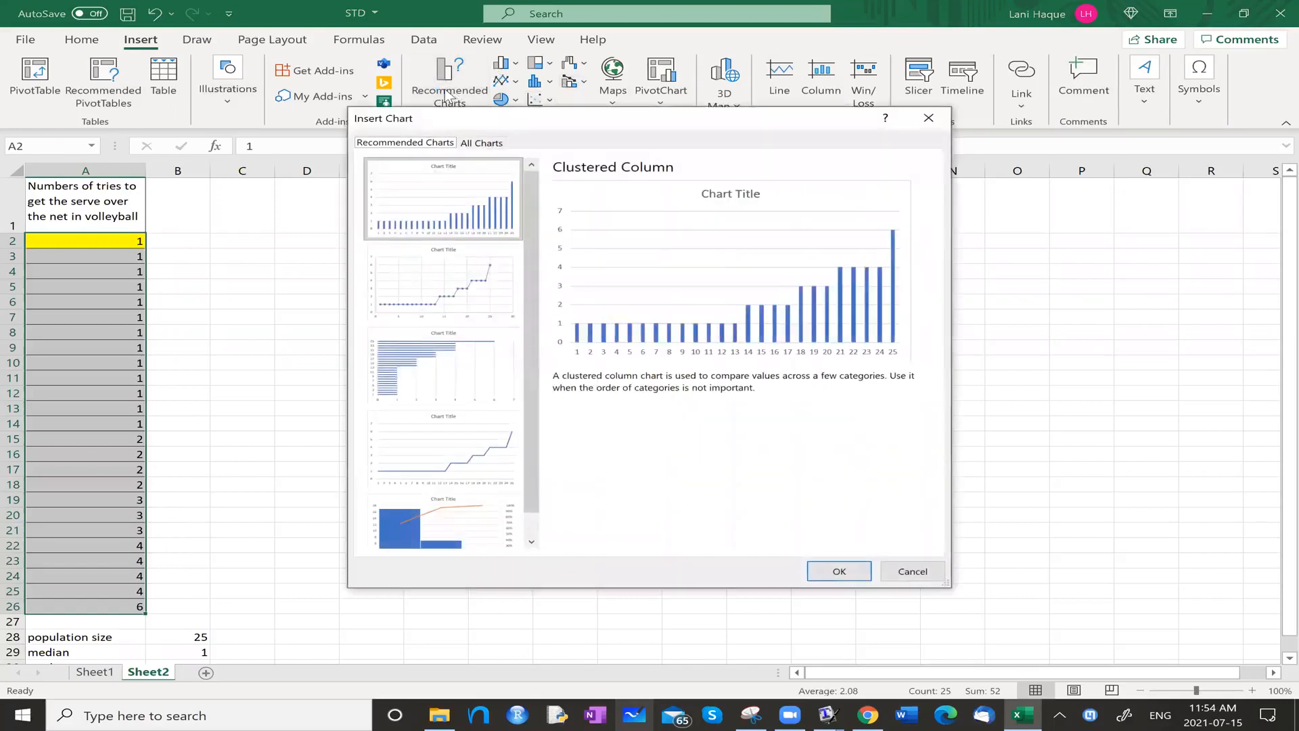
scroll(532, 238, "down", 1)
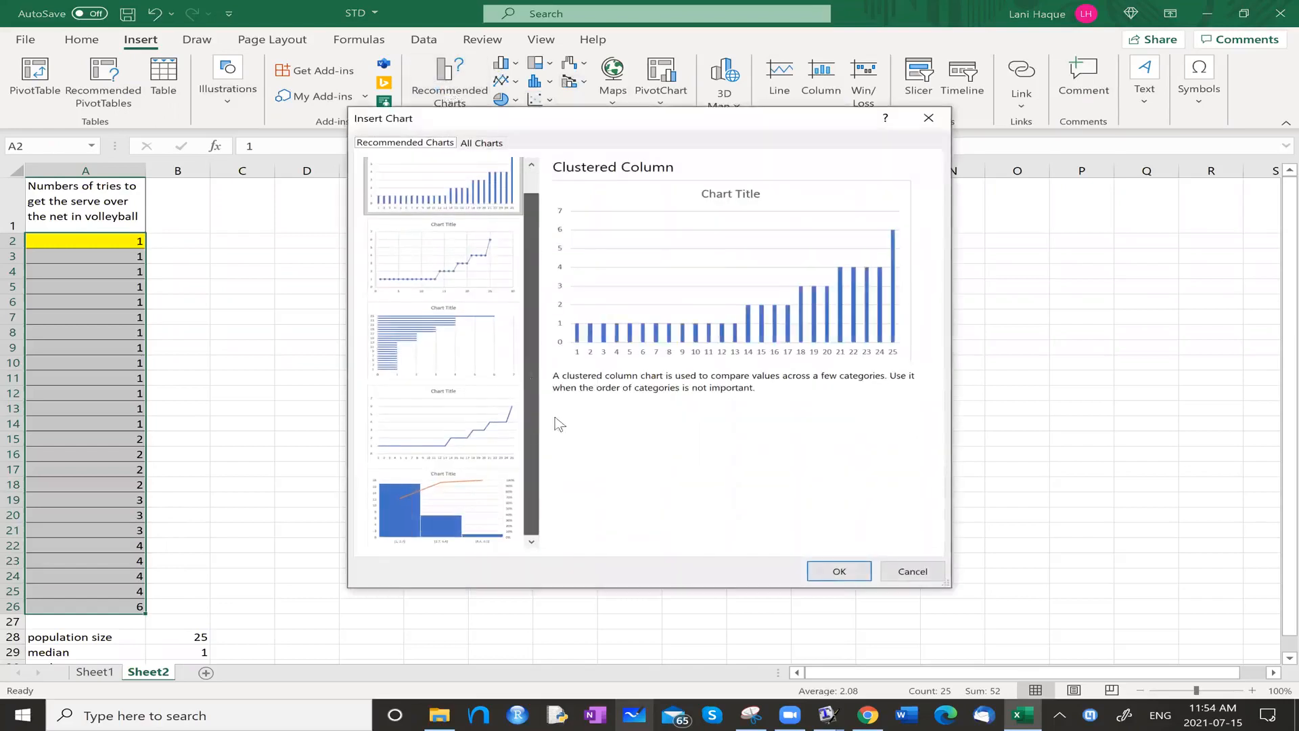
key("Escape")
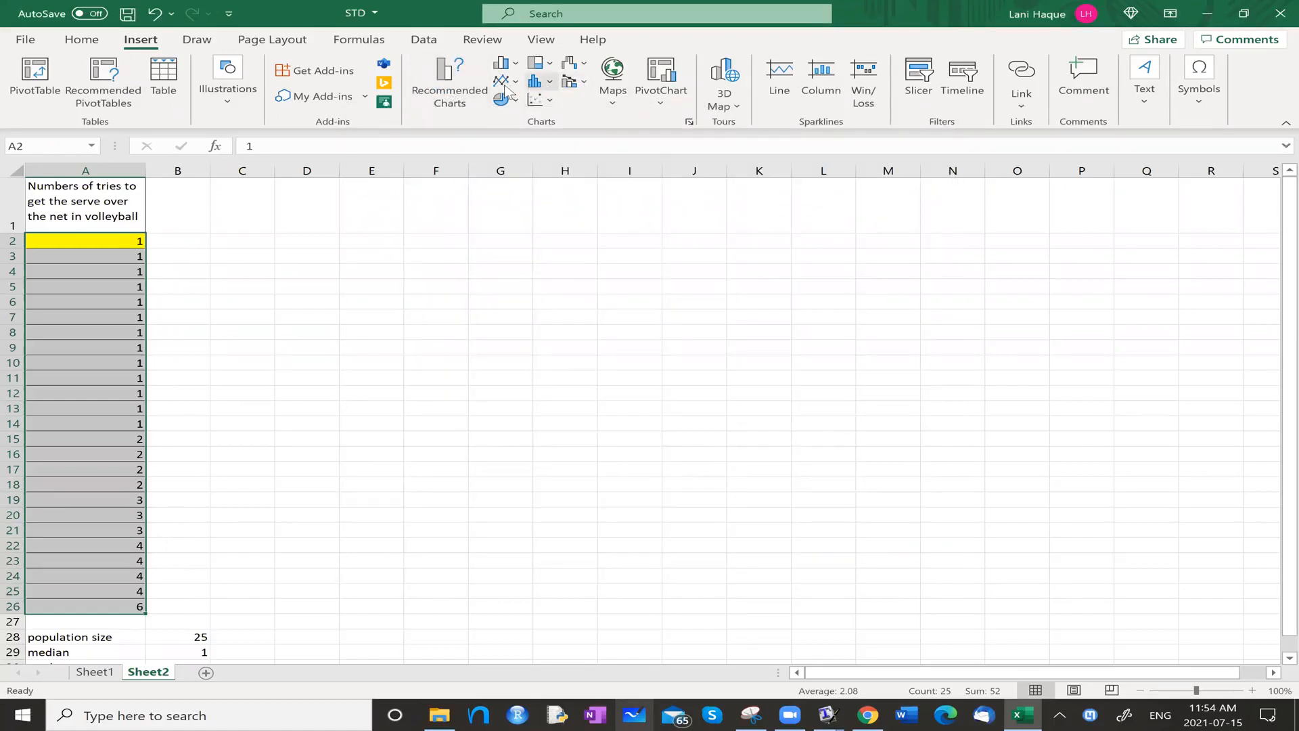
Insert a box and whisker chart of the selected serve data and make the chart narrower.
left_click(551, 82)
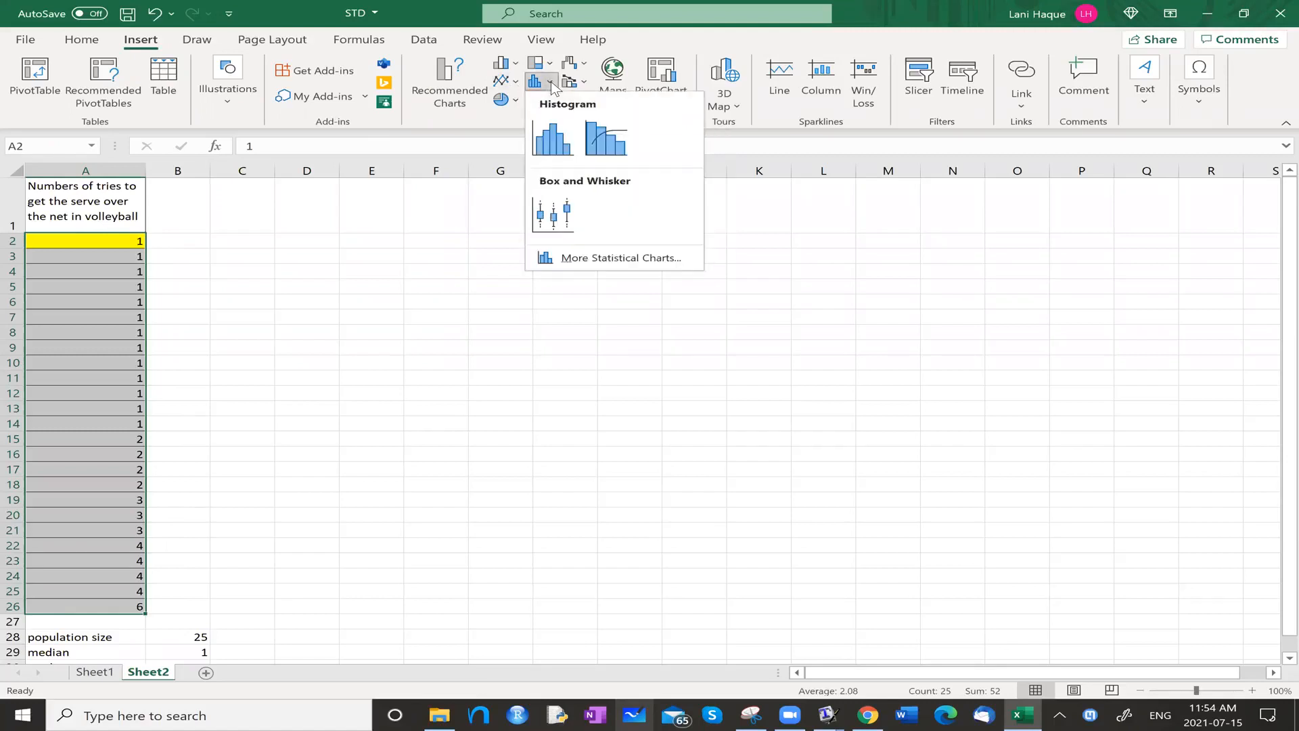
left_click(573, 215)
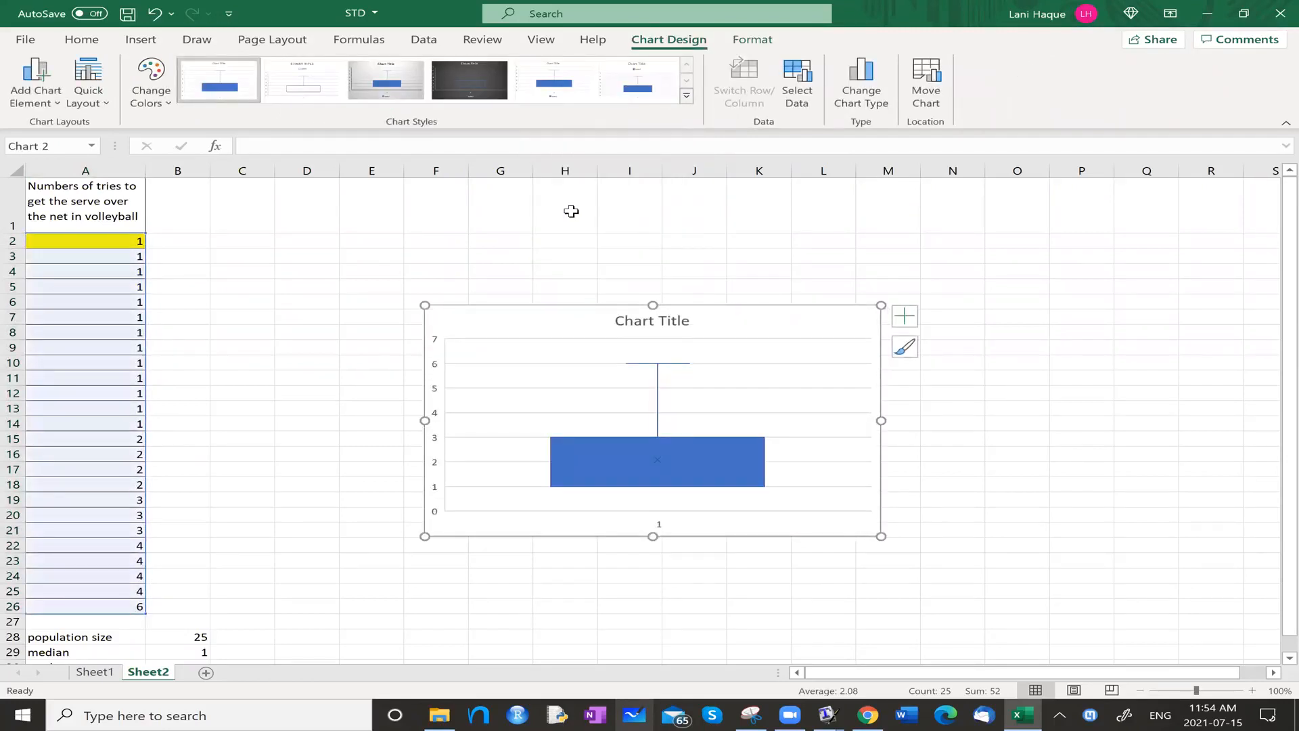
left_click_drag(425, 422, 556, 421)
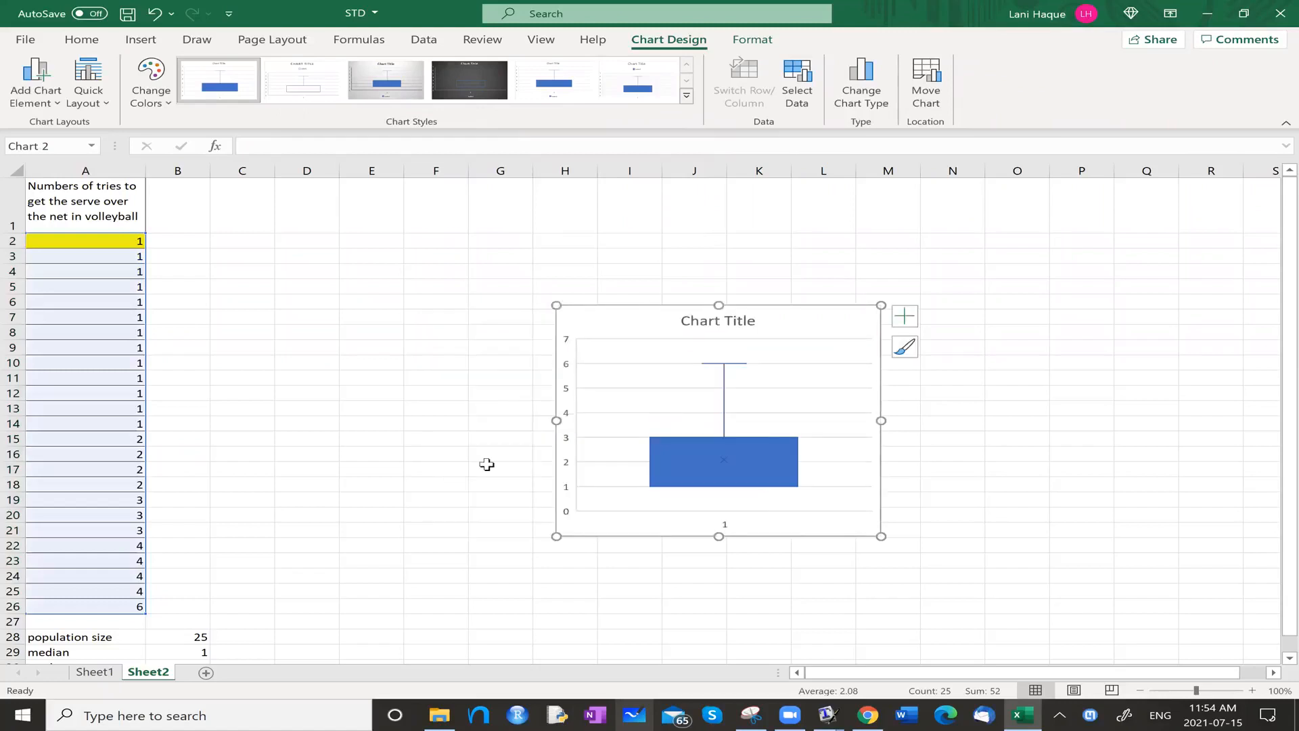
Change the box and whisker chart to a histogram and delete the chart from the sheet.
left_click(140, 40)
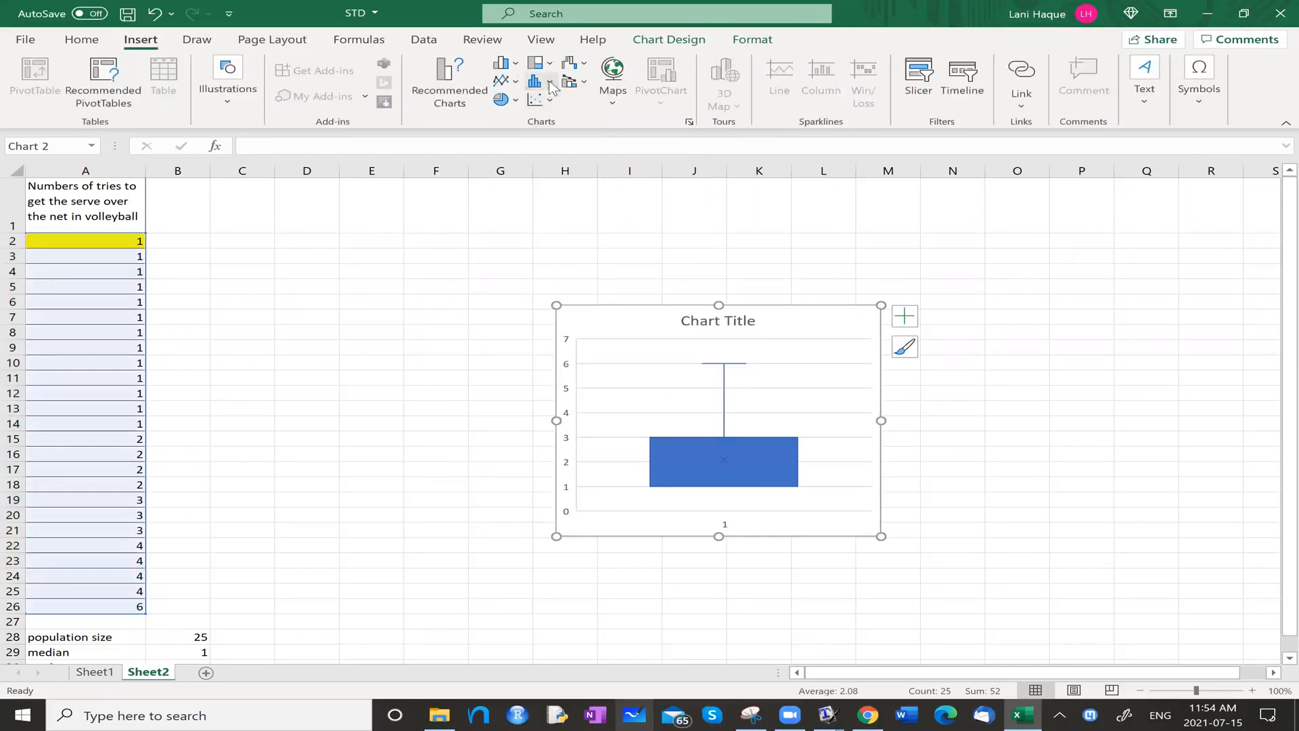
left_click(548, 82)
left_click(554, 139)
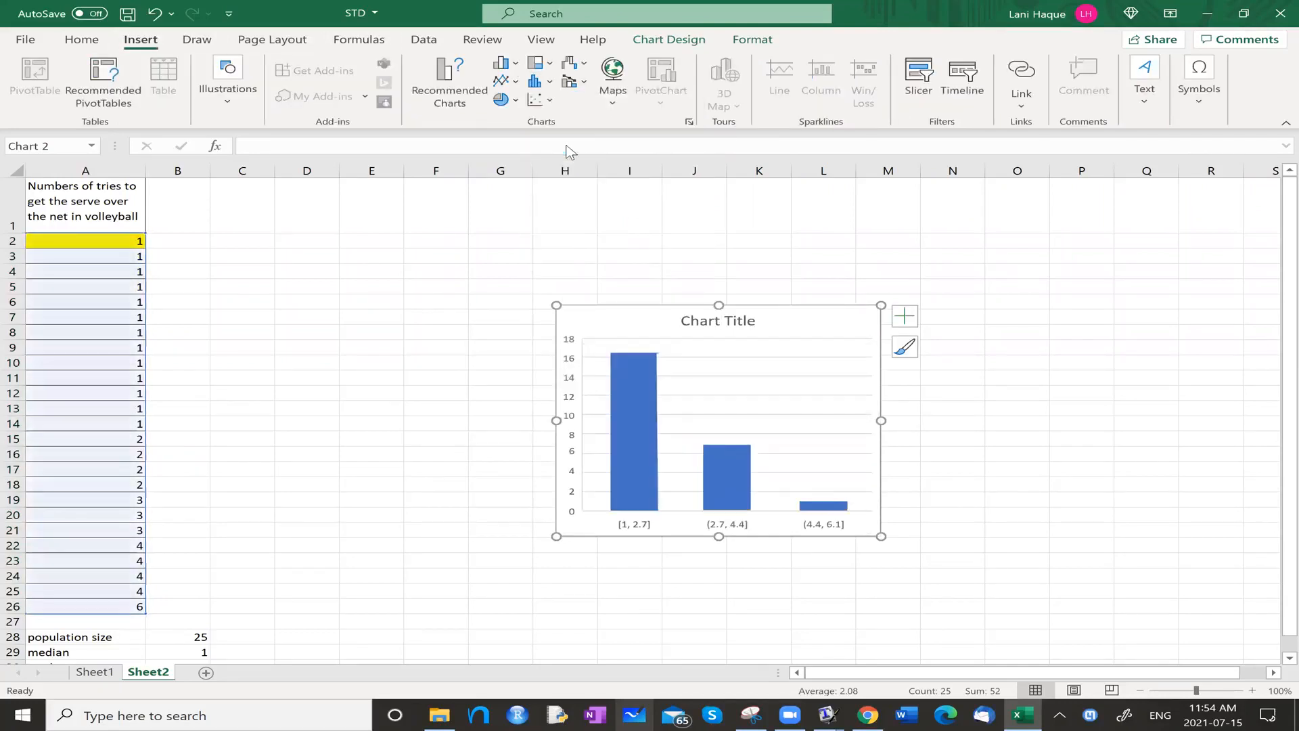
left_click(756, 325)
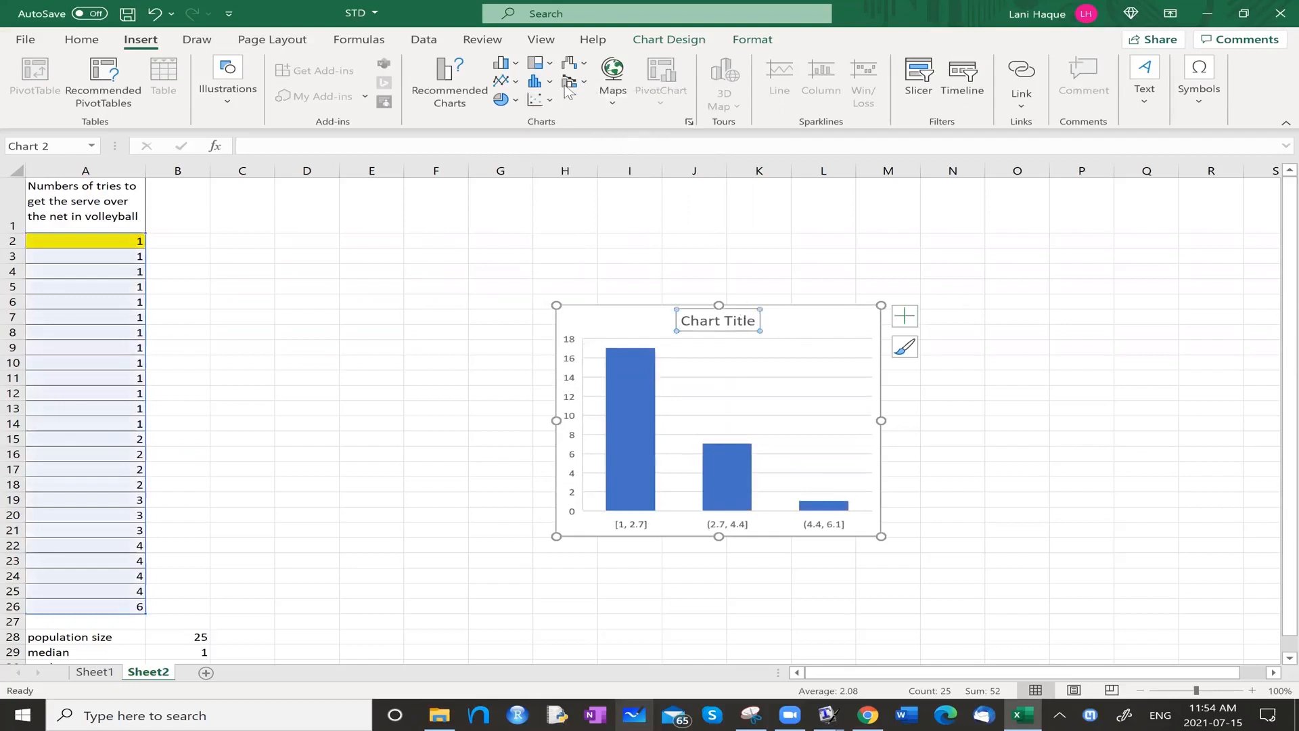
left_click(541, 82)
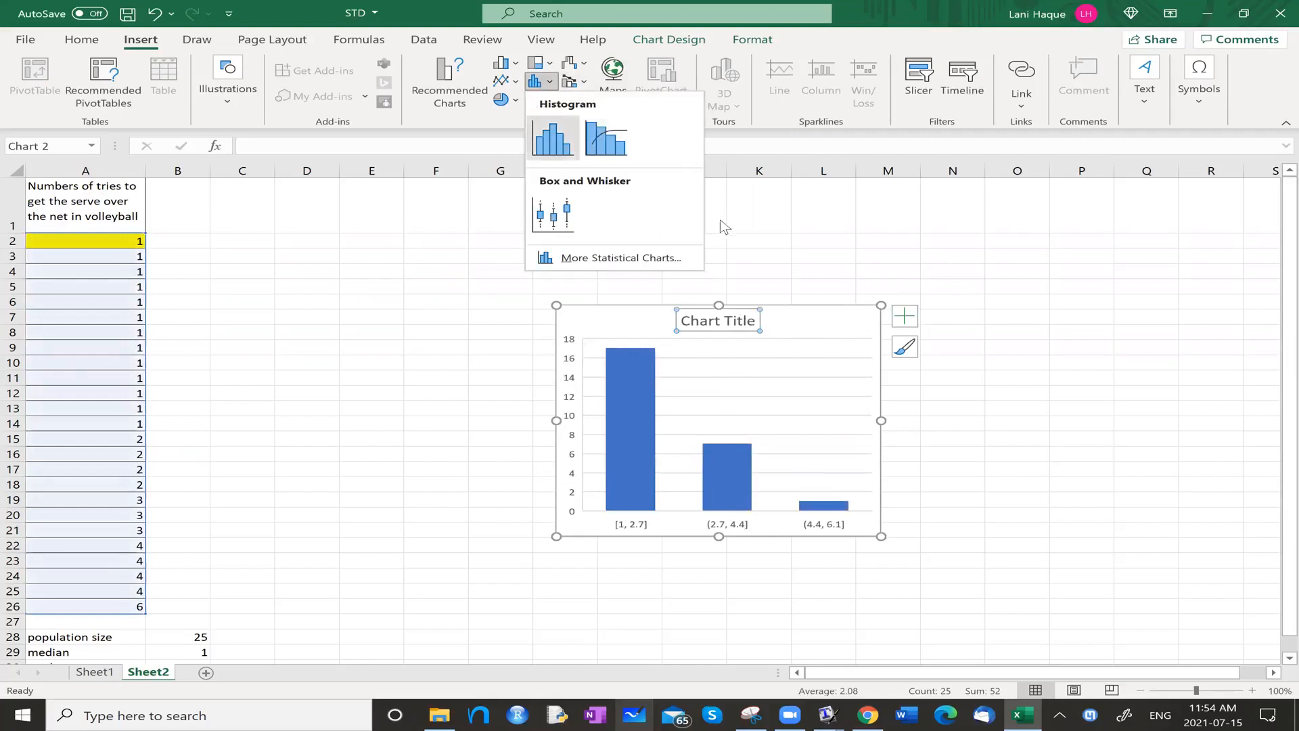
left_click(797, 236)
key("Escape")
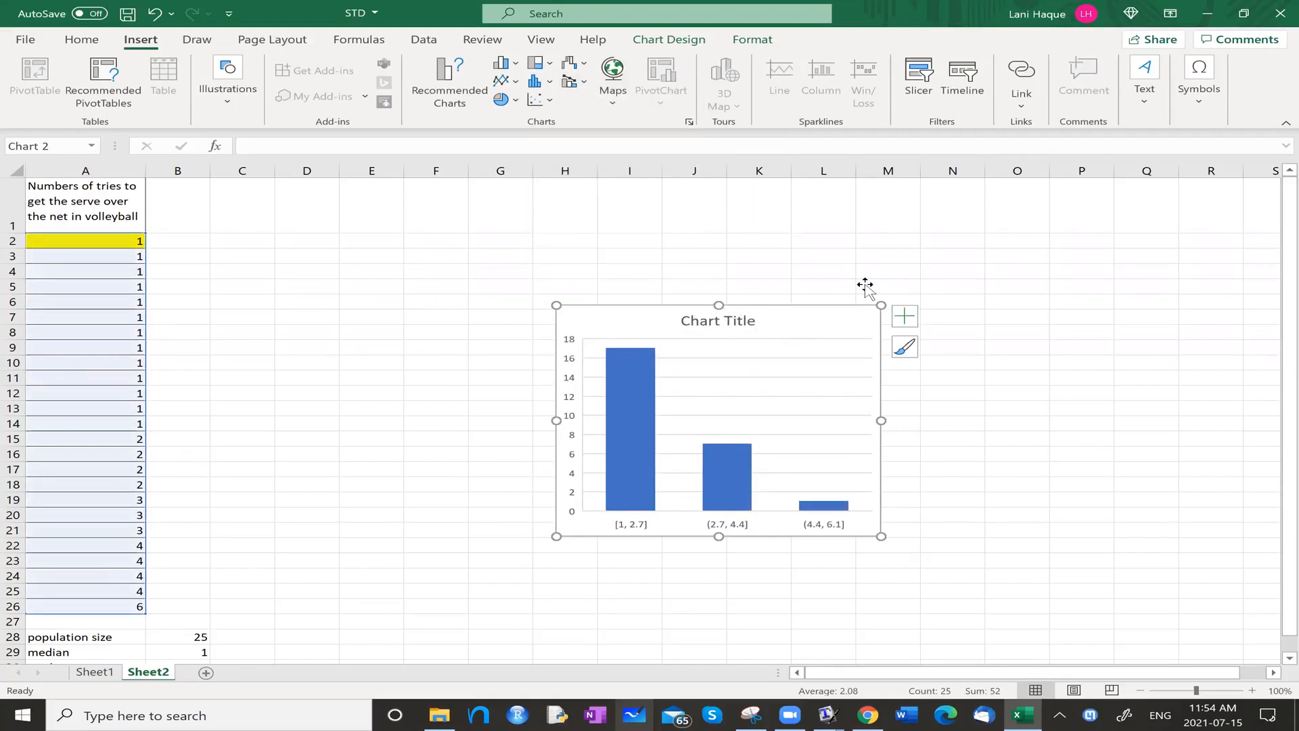
key("Delete")
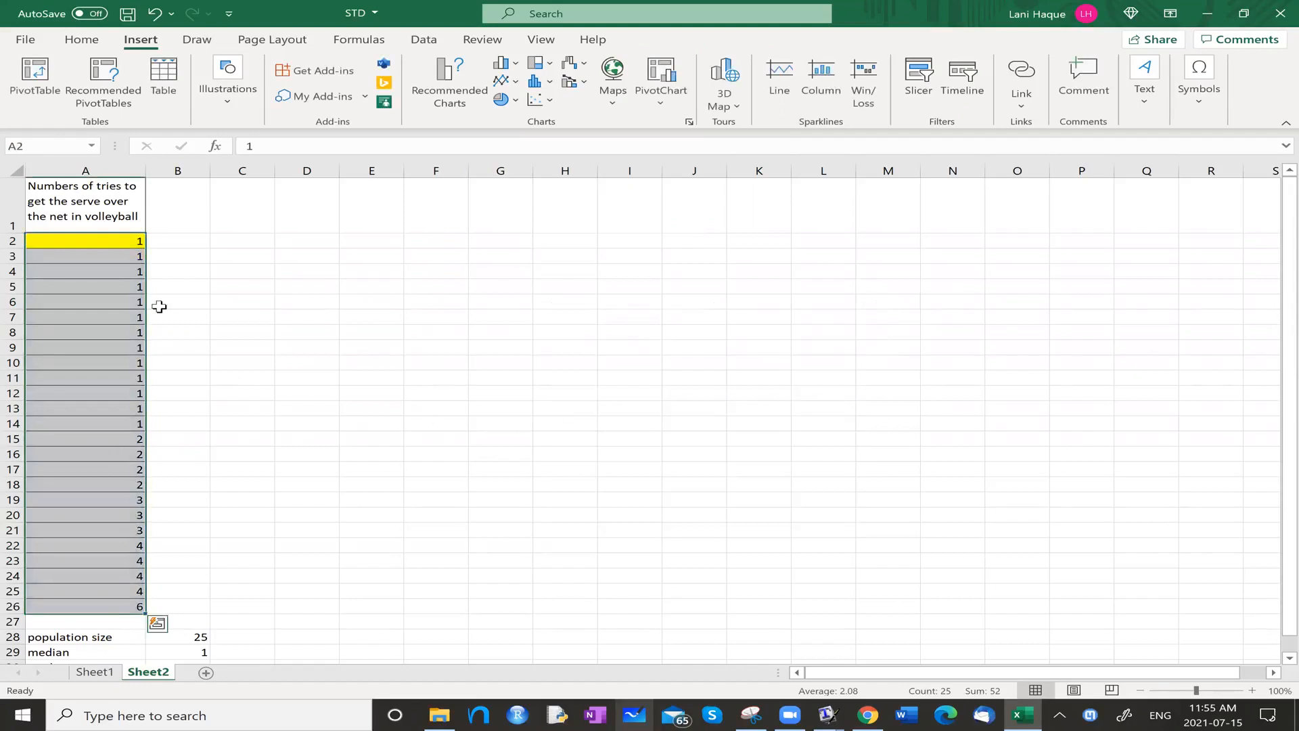
Enter the column heading "population deviation" in cell B1.
left_click(183, 216)
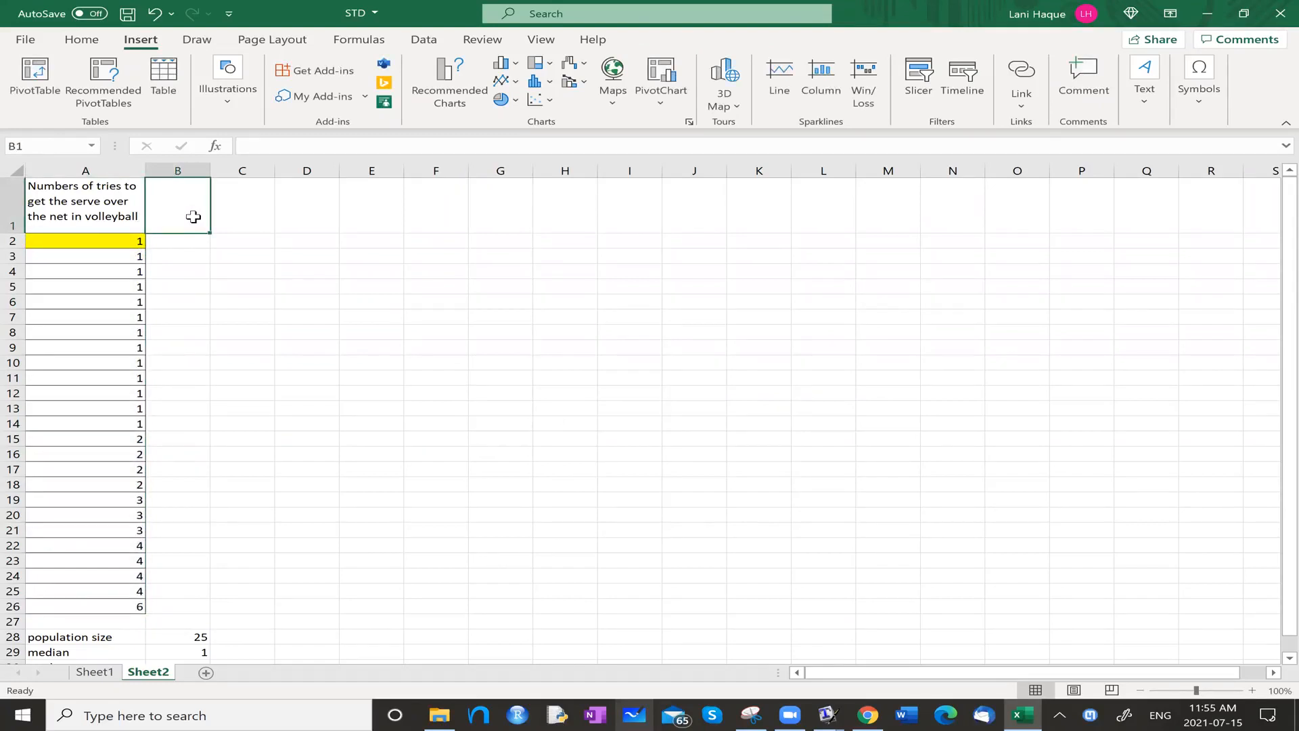
type("population deviation")
key("Return")
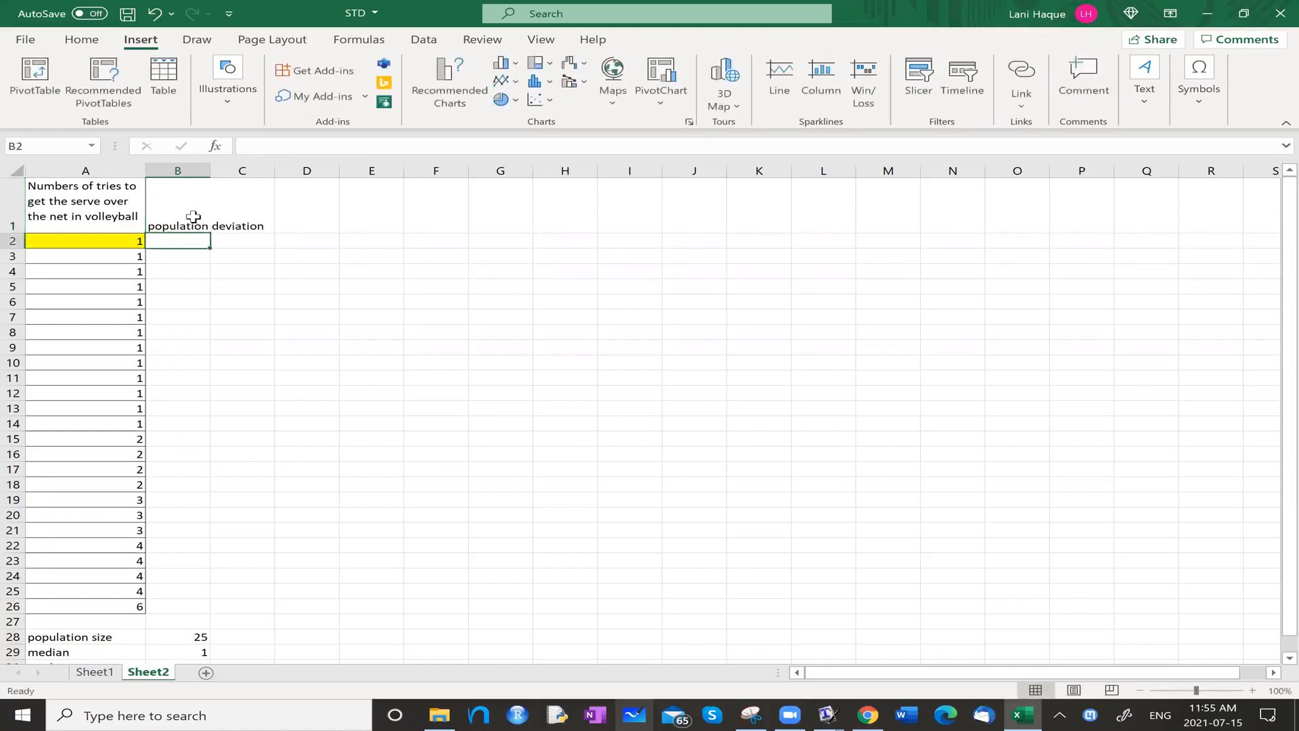
Wrap the text of the whole heading row, row 1.
left_click(13, 210)
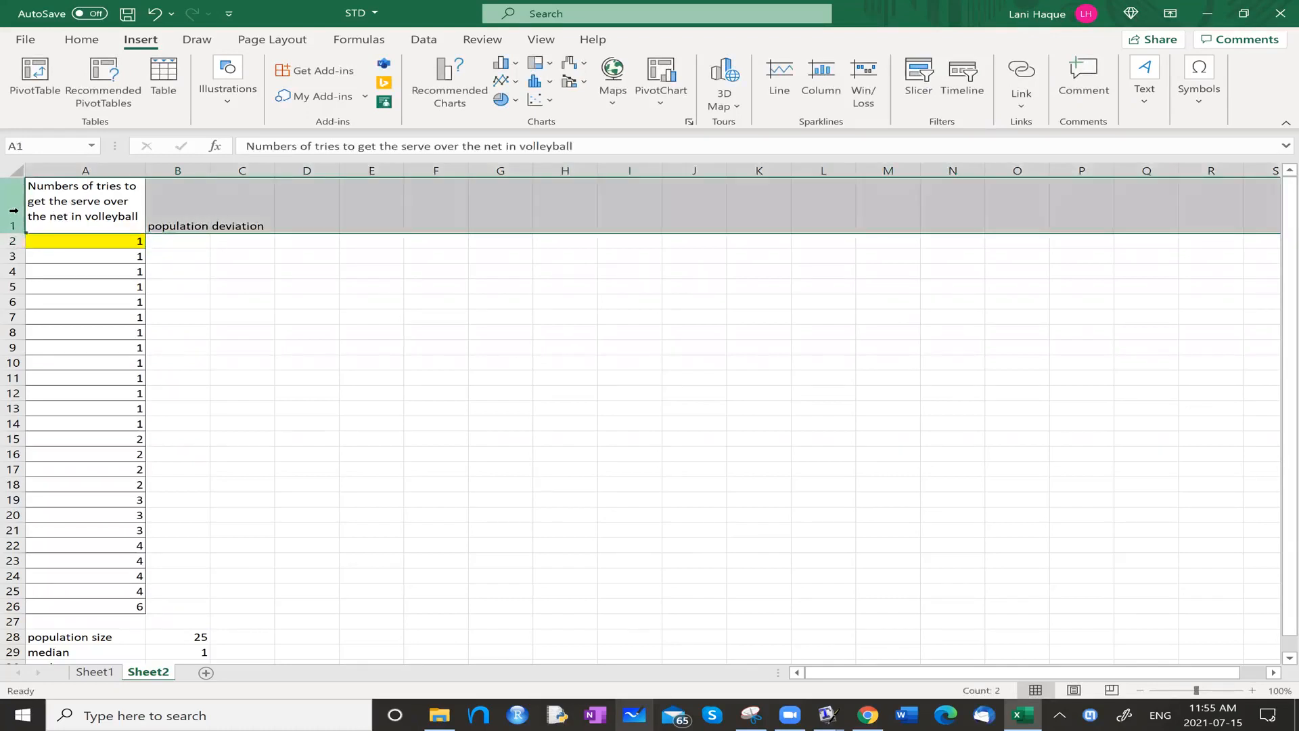
left_click(79, 41)
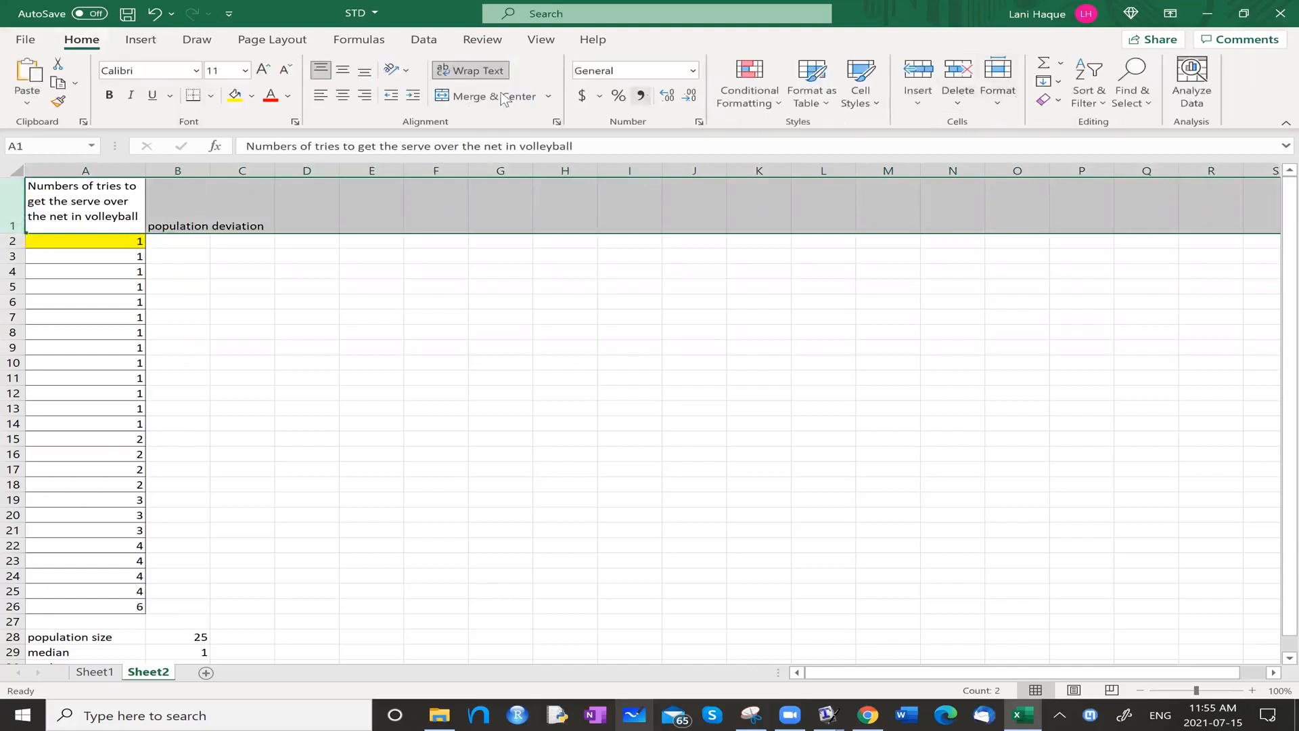
left_click(474, 71)
left_click(473, 70)
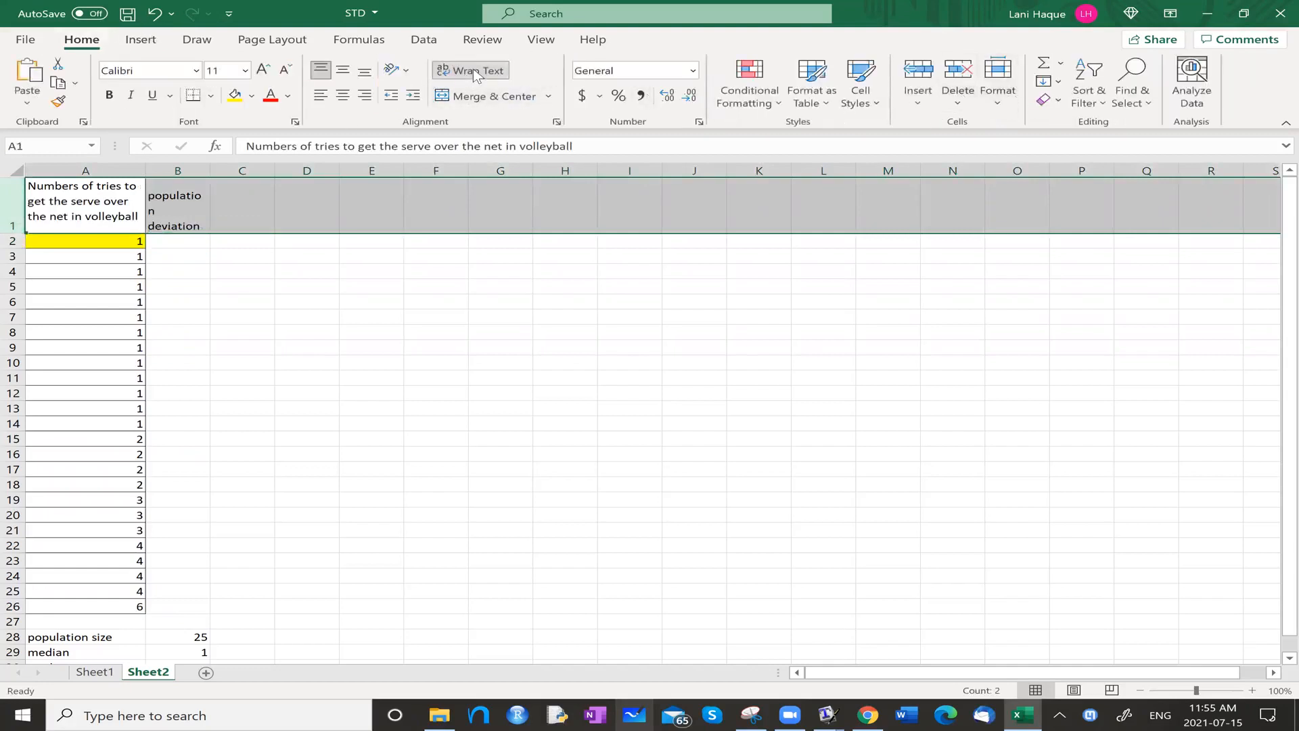
left_click(371, 301)
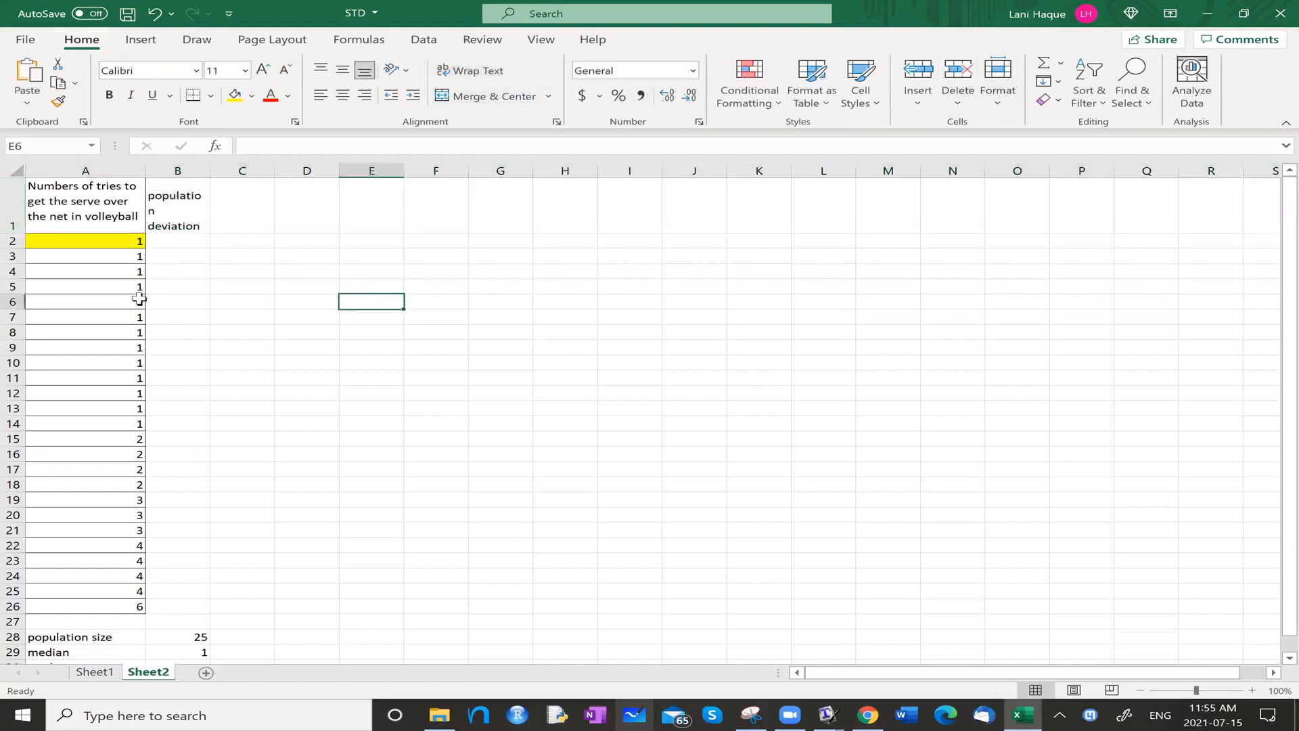
Calculate the first value's deviation from the mean in cell B2 with the formula =A2 - B31.
left_click(178, 240)
type("=")
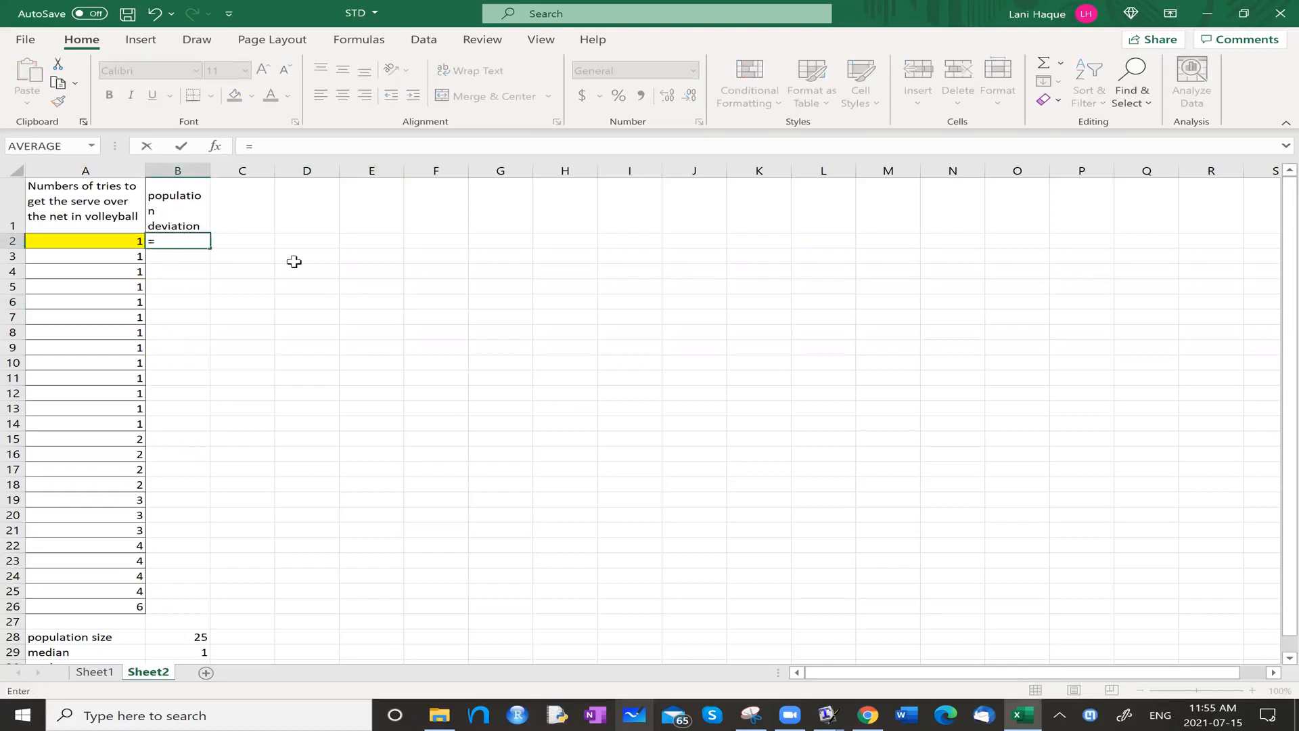
key("BackSpace")
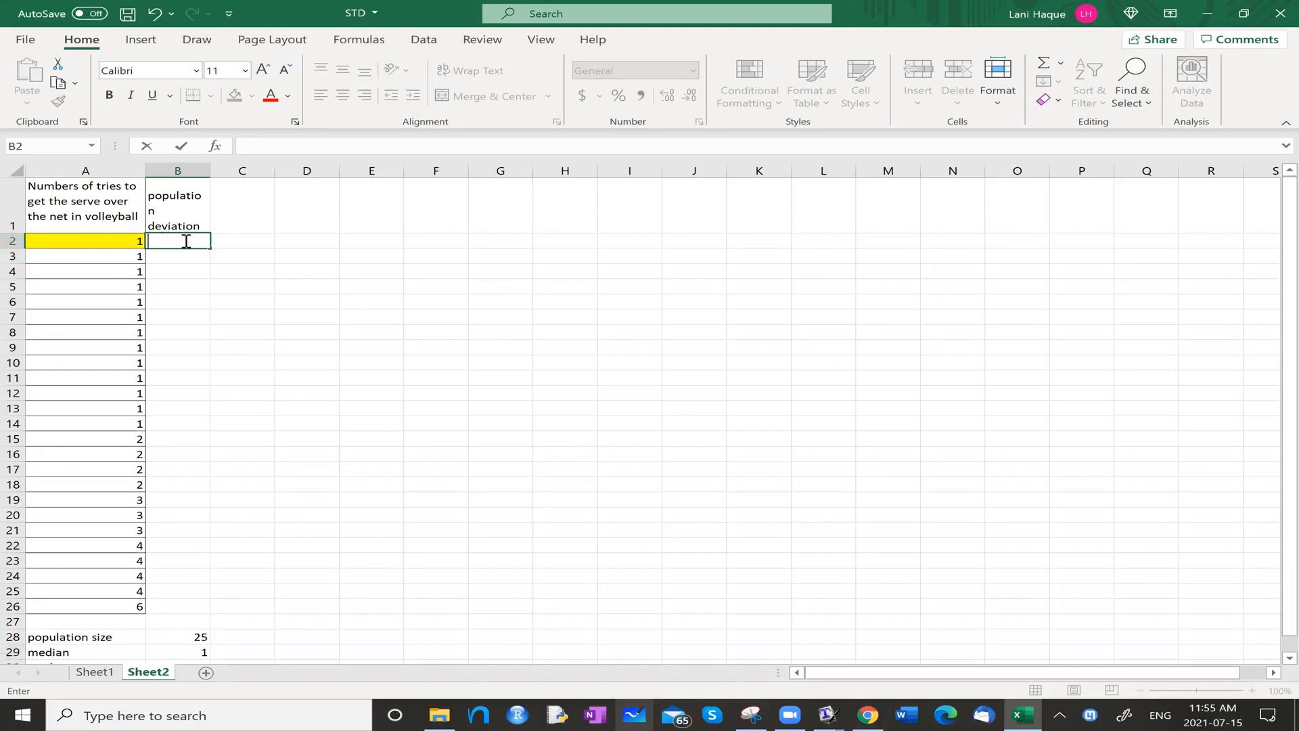
type("=")
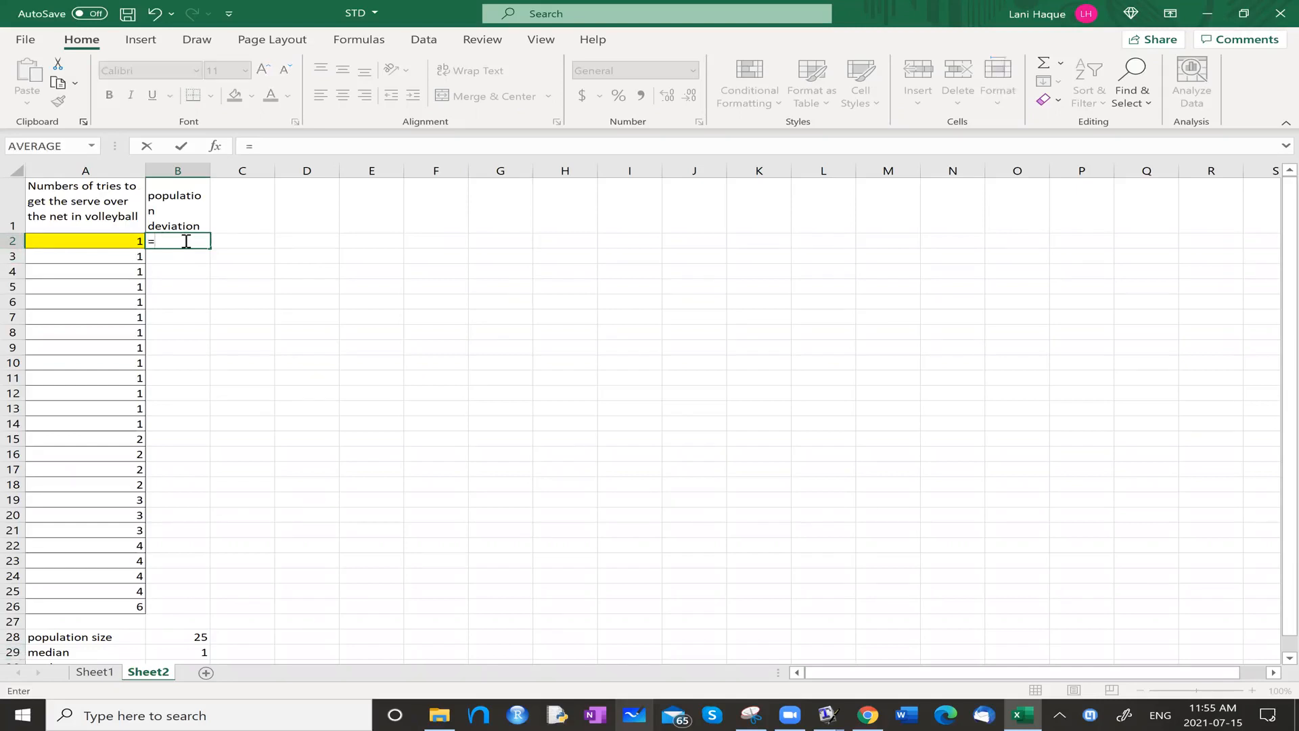
type("a2 -")
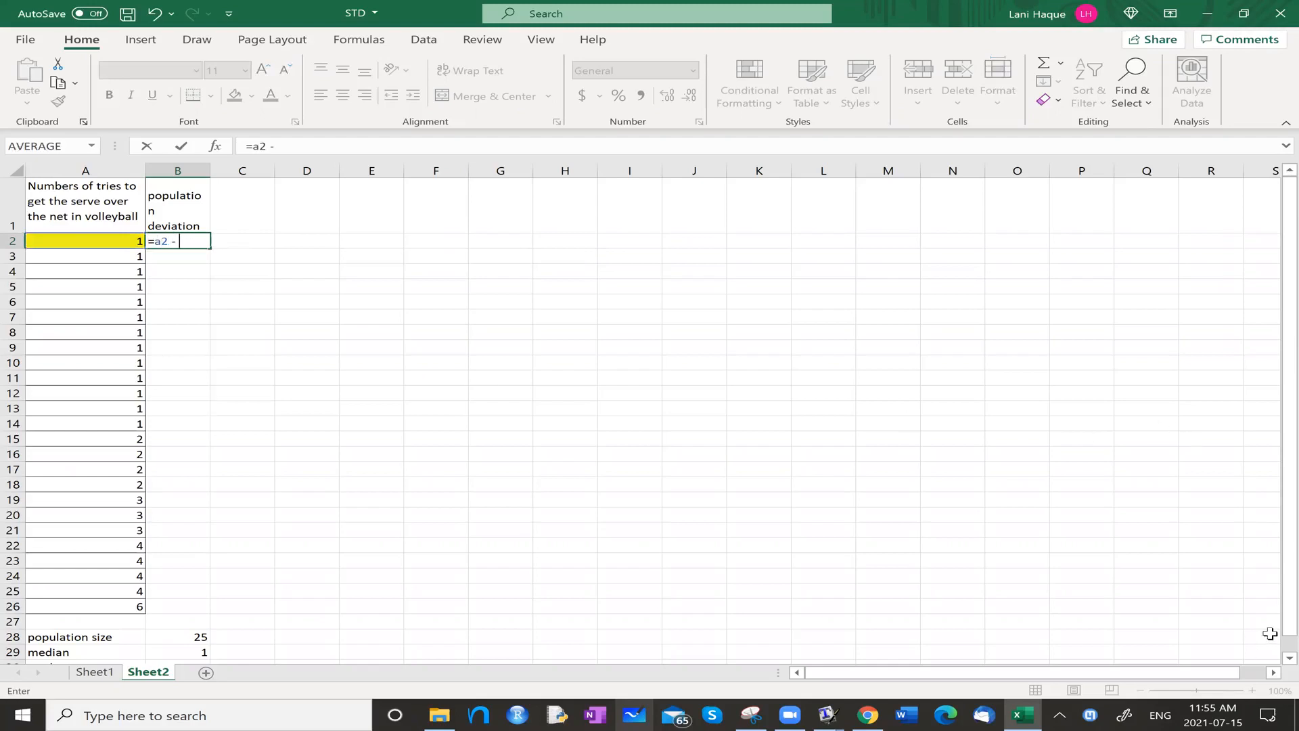
left_click_drag(1289, 619, 1289, 637)
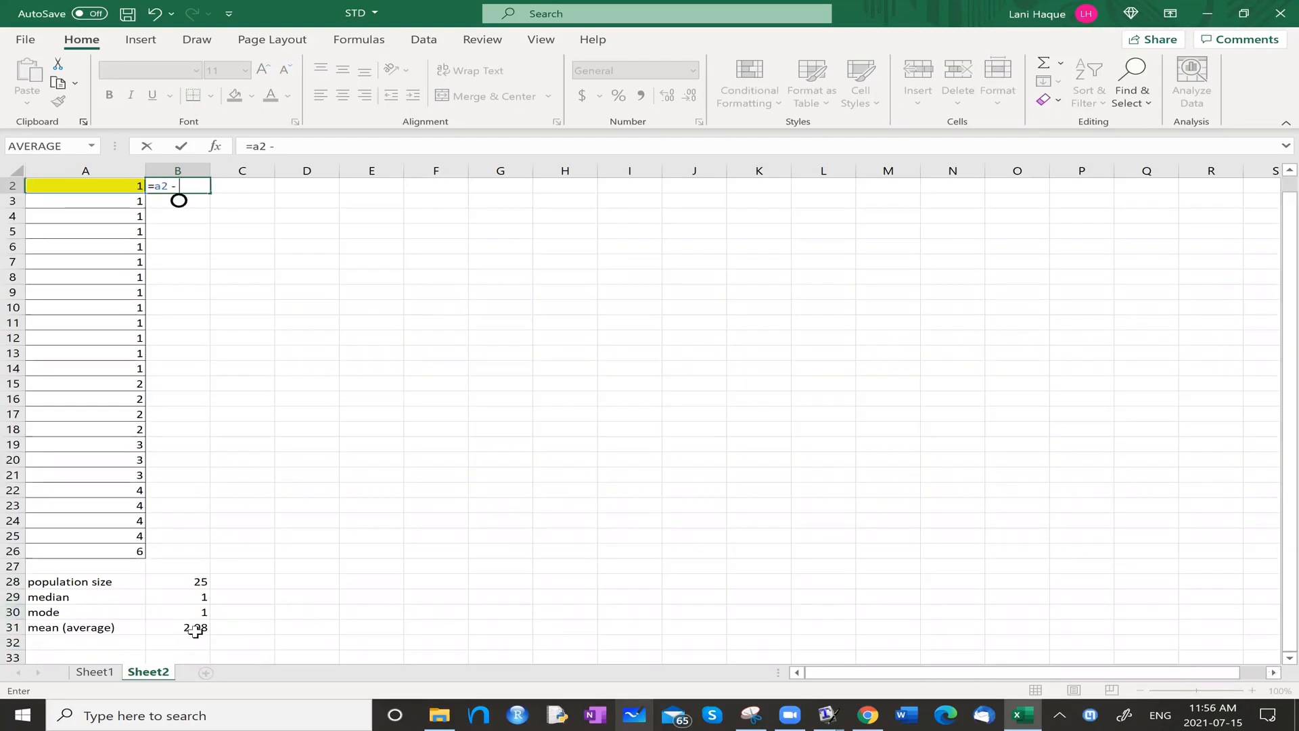
left_click(189, 192)
type("b31")
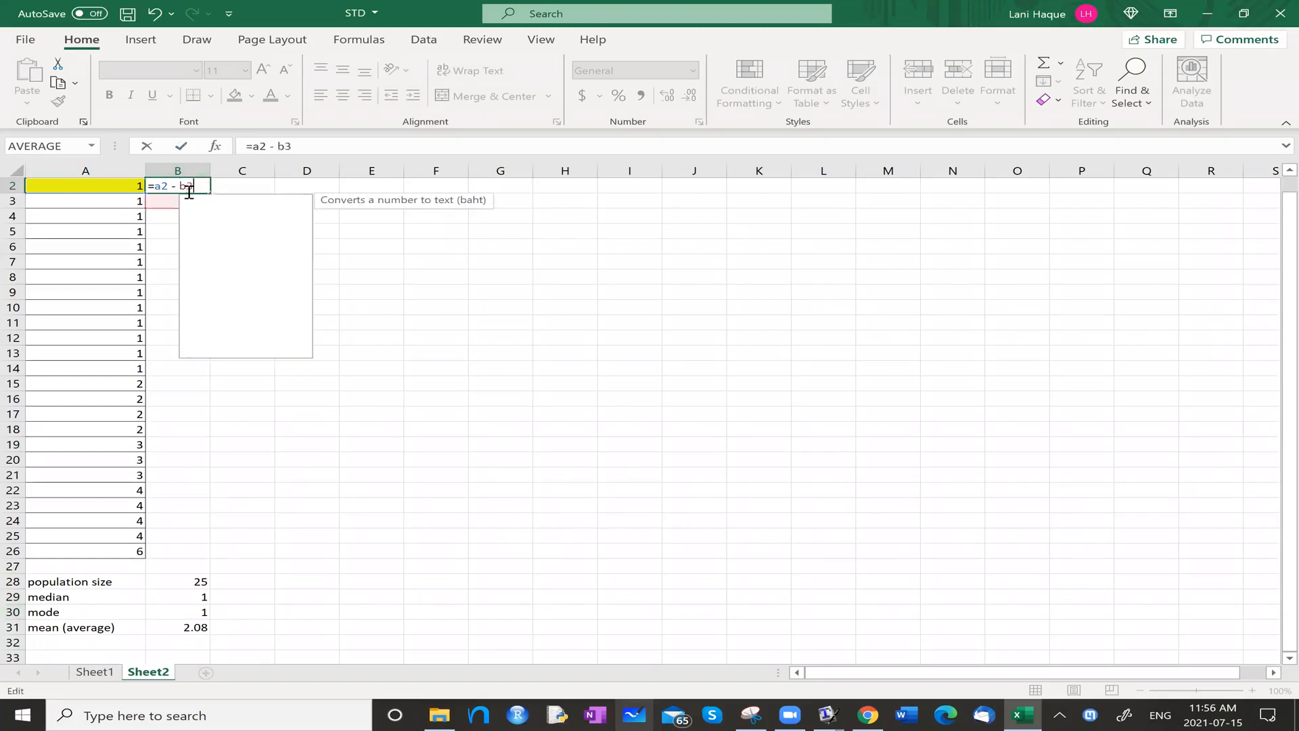
key("Return")
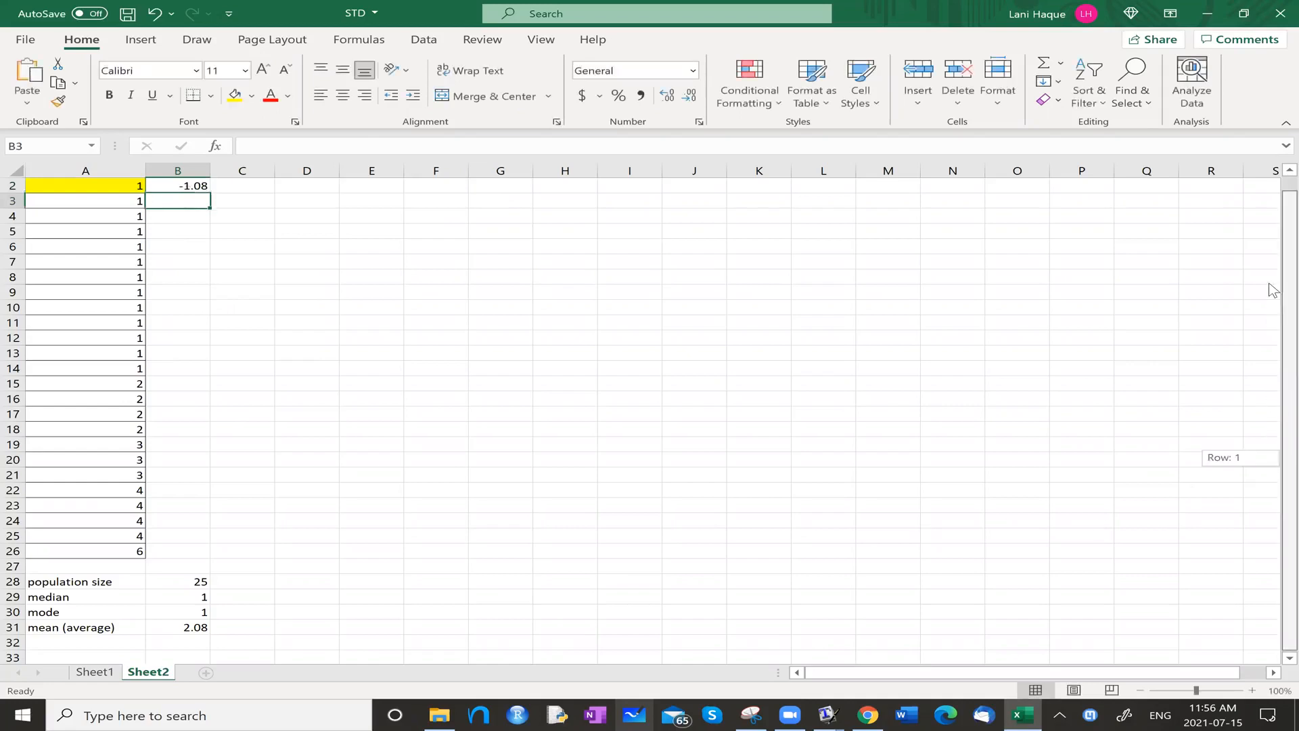
scroll(1276, 284, "up", 1)
left_click(196, 242)
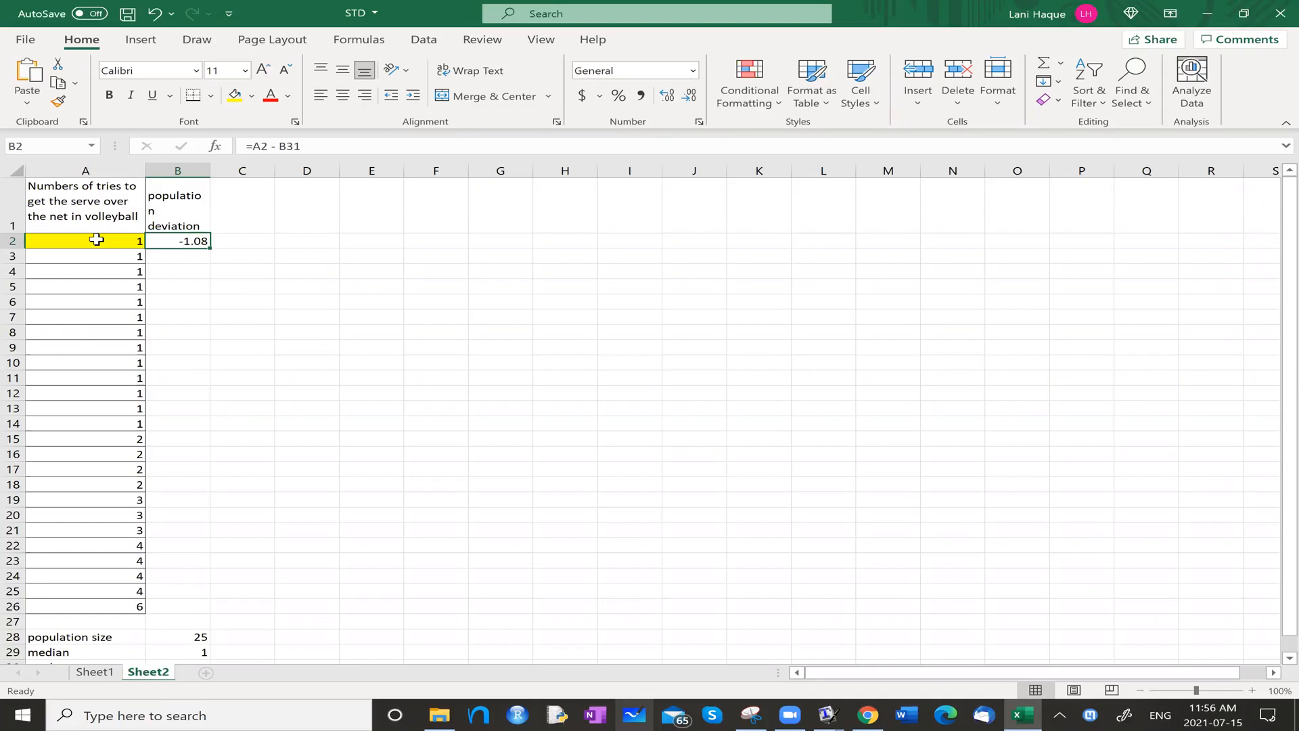
Copy the deviation formula from cell B2 into cells B3:B26.
left_click(185, 295)
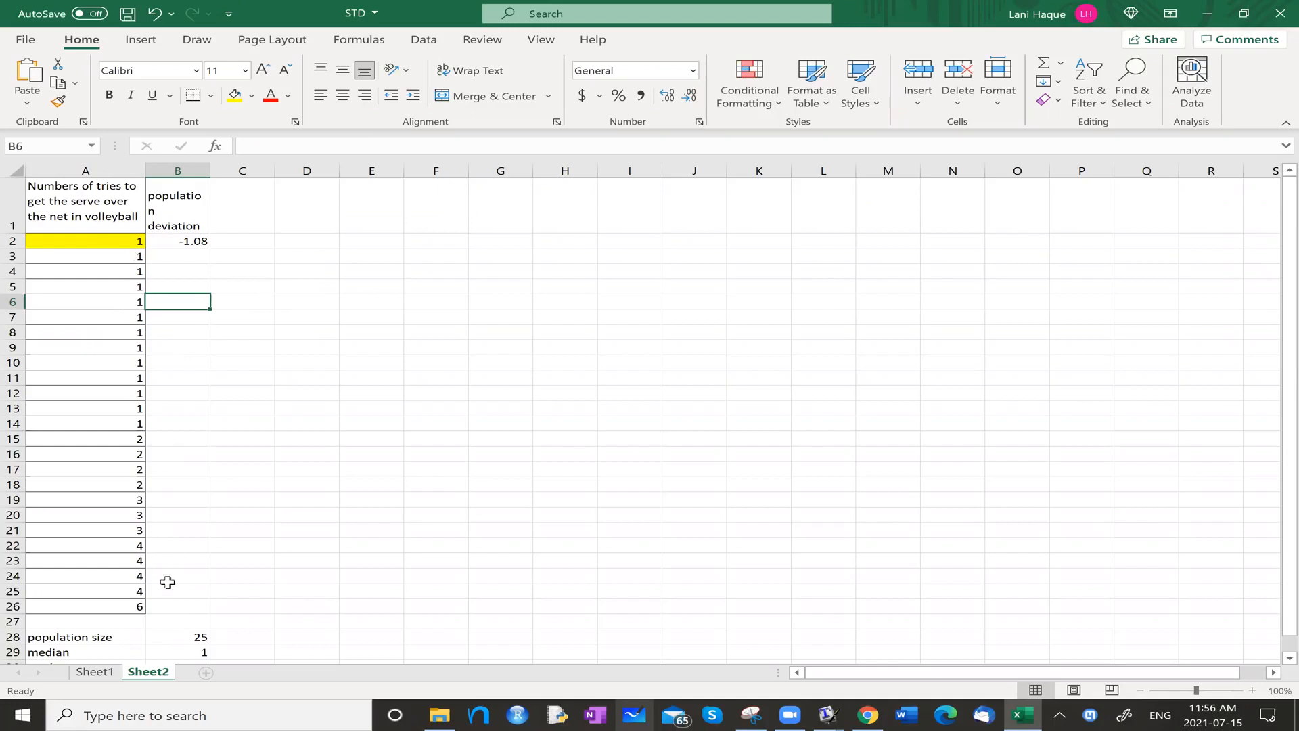
left_click(191, 239)
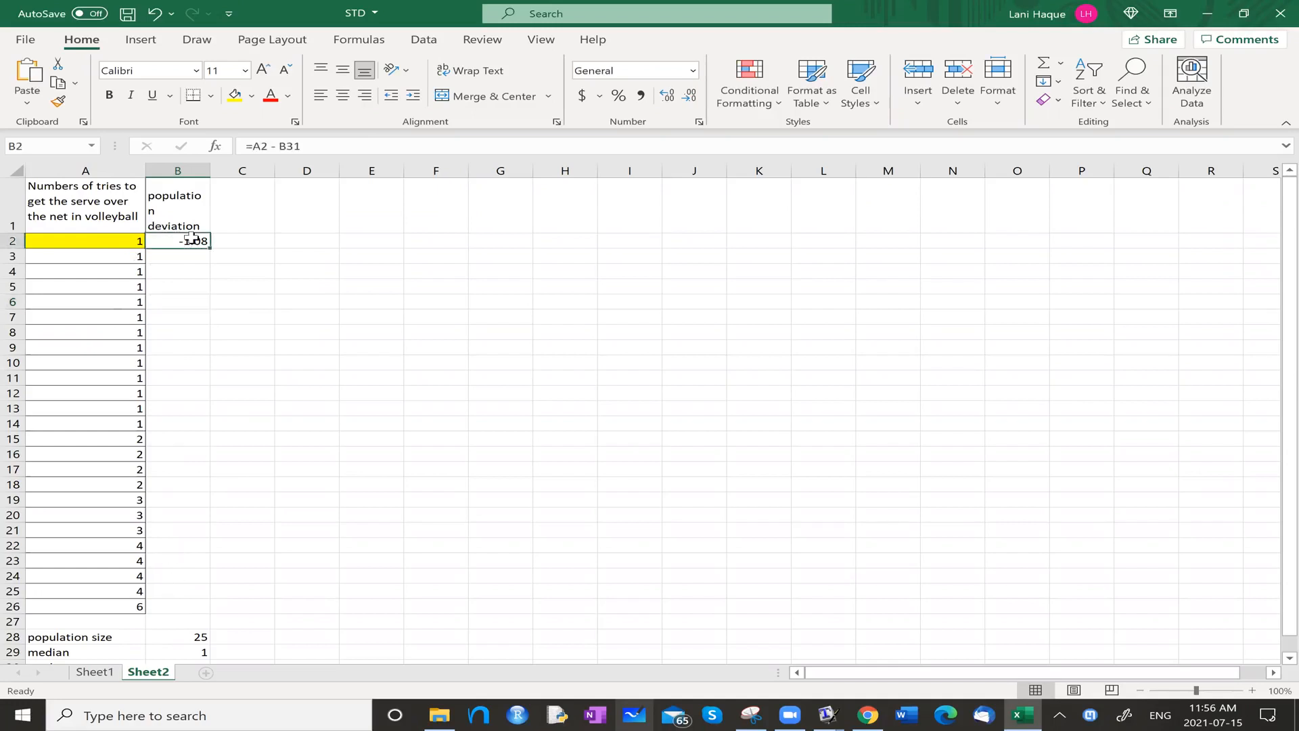
key("ctrl+c")
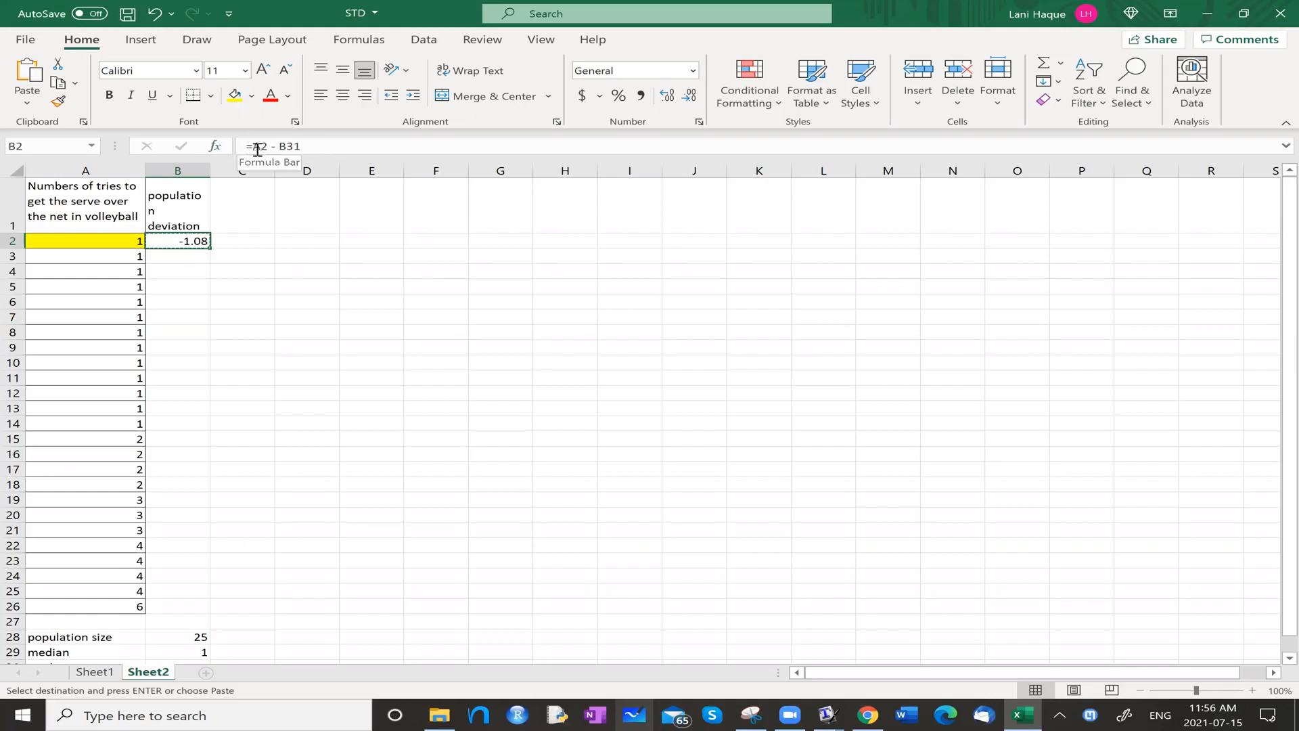
left_click(192, 257)
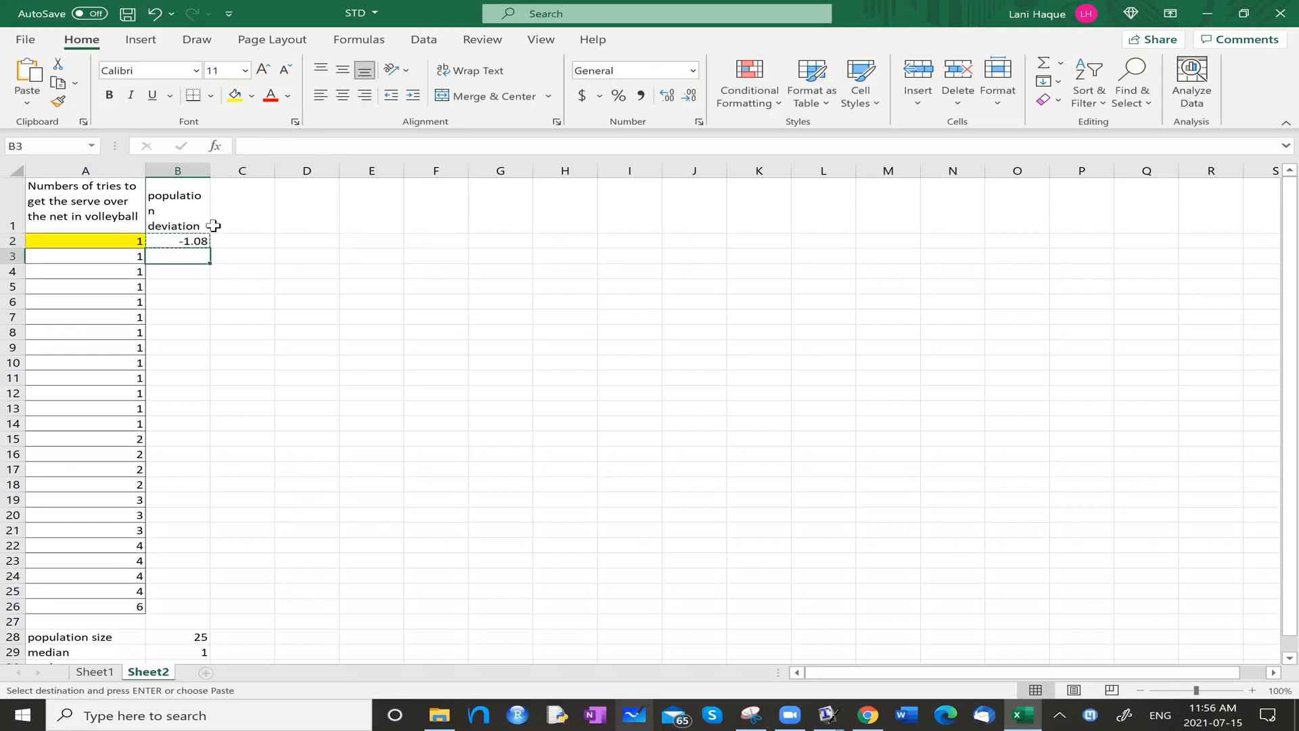
left_click_drag(188, 260, 184, 607)
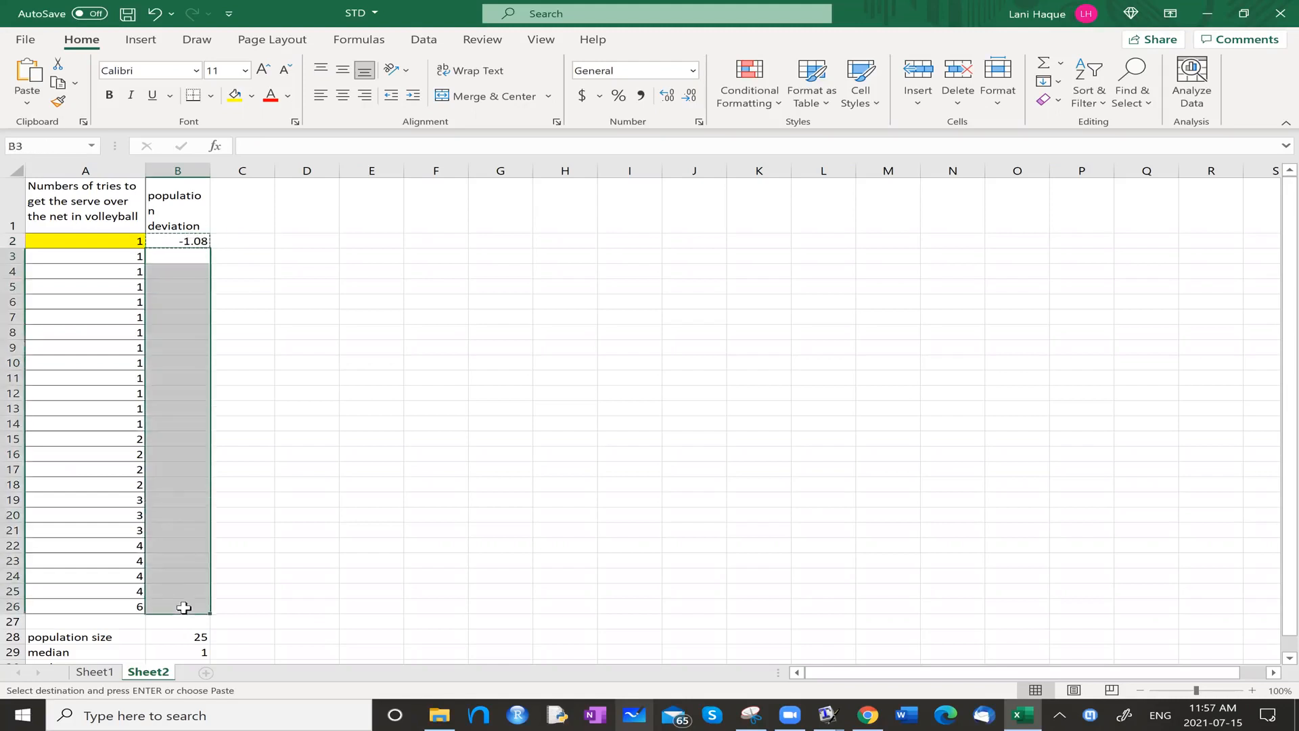
key("ctrl+v")
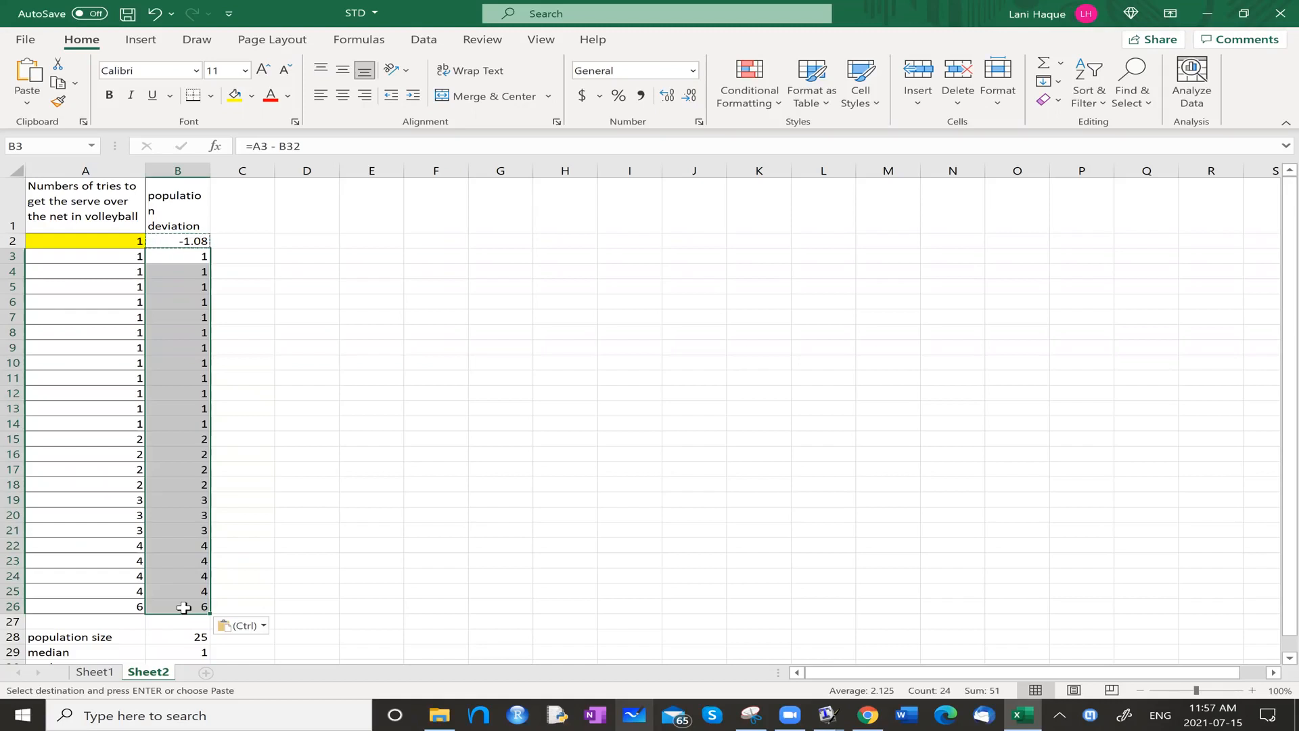
Examine the copied formulas in B13 and B3 against B2, and check which cells their mean references point to.
left_click(300, 518)
left_click(172, 406)
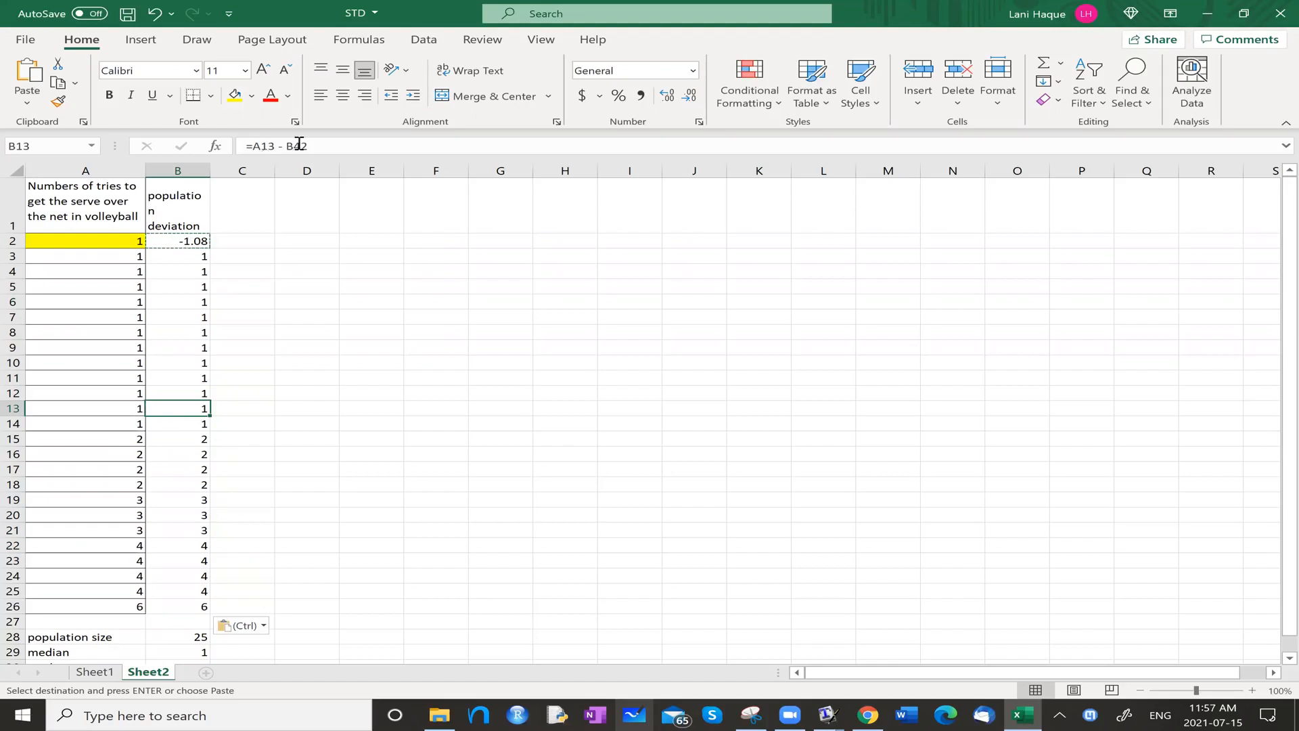
scroll(332, 450, "down", 1)
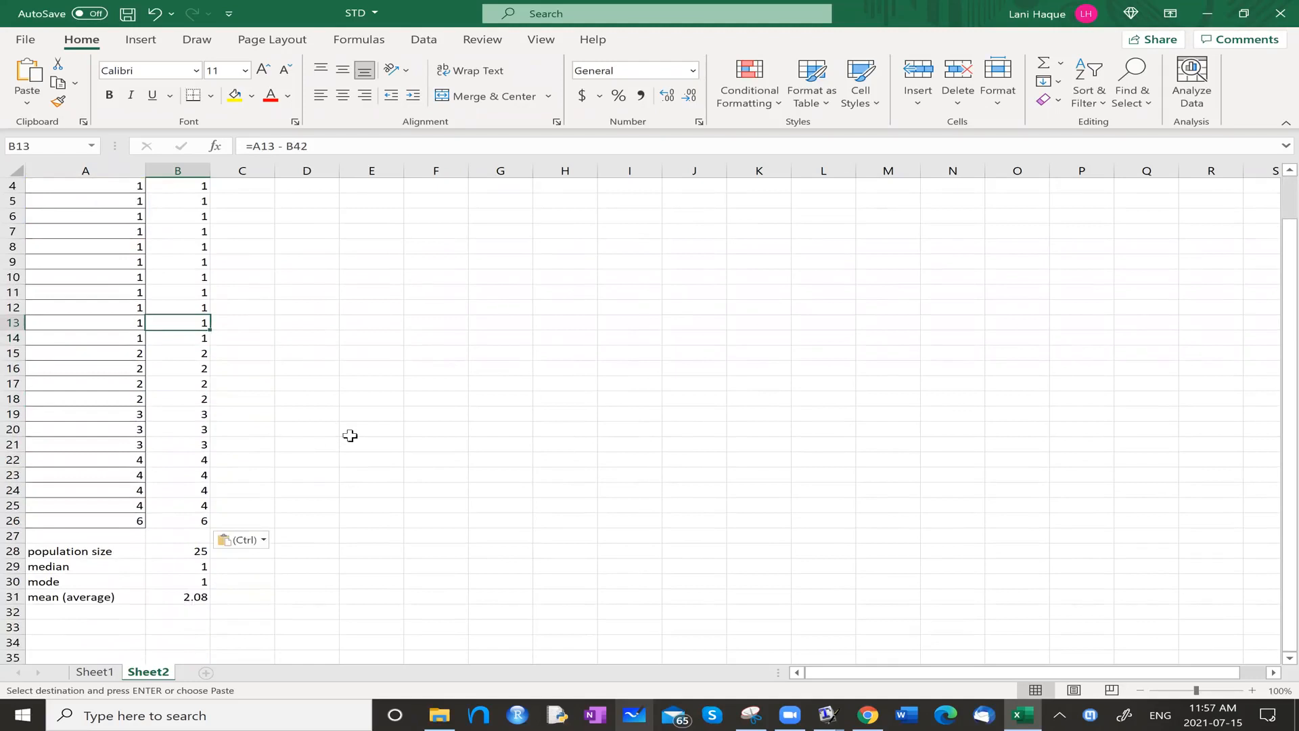
scroll(304, 447, "up", 1)
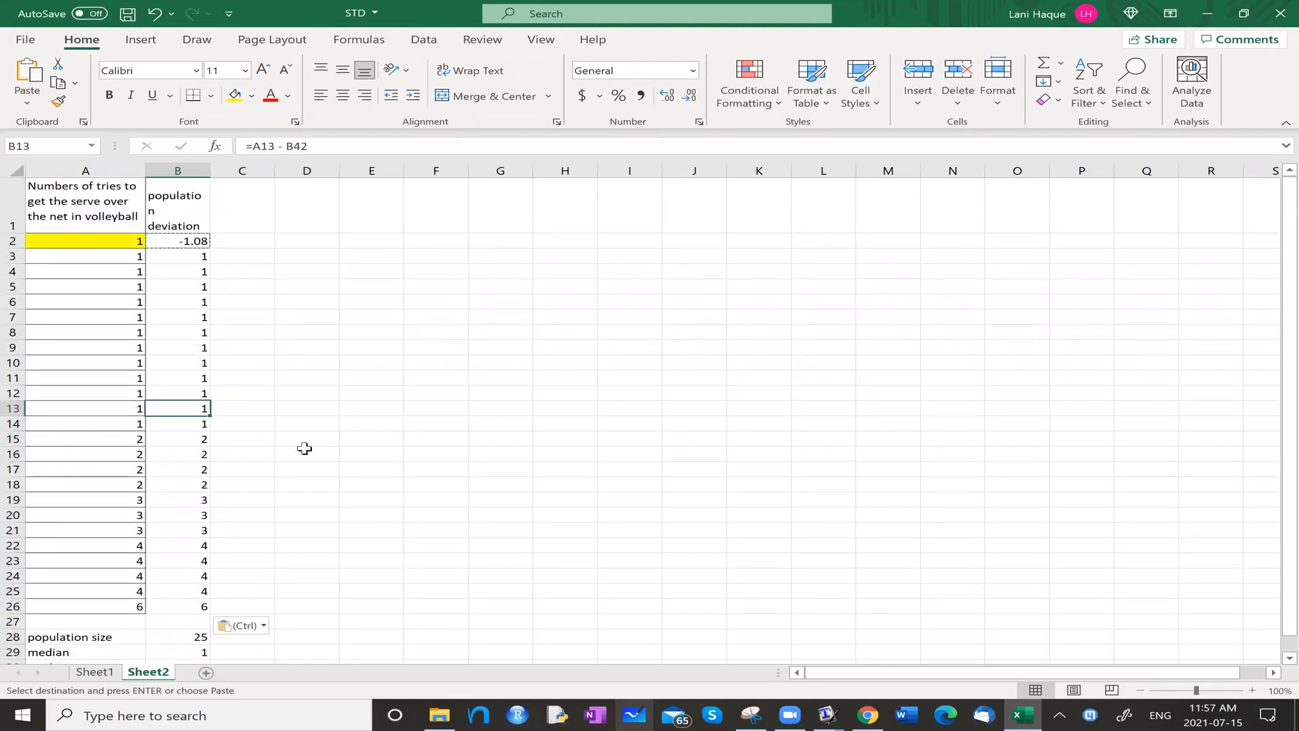
left_click(177, 242)
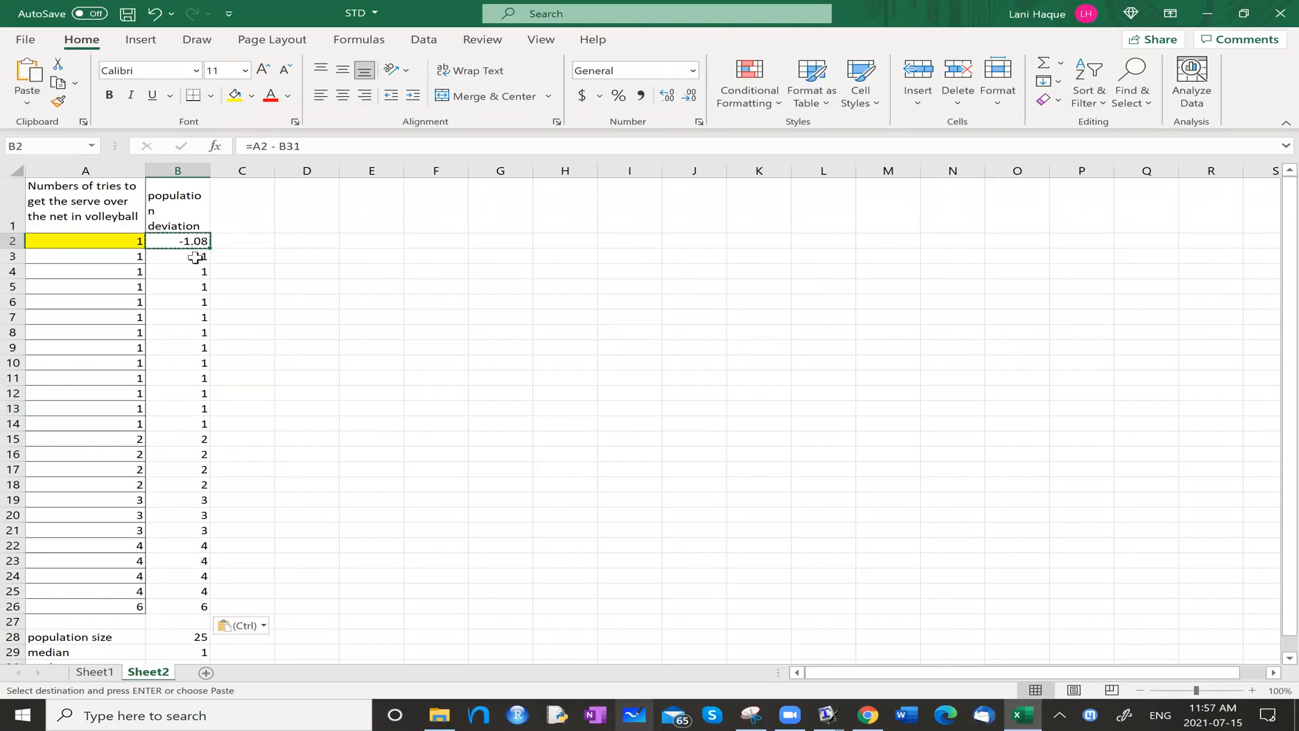
left_click(195, 257)
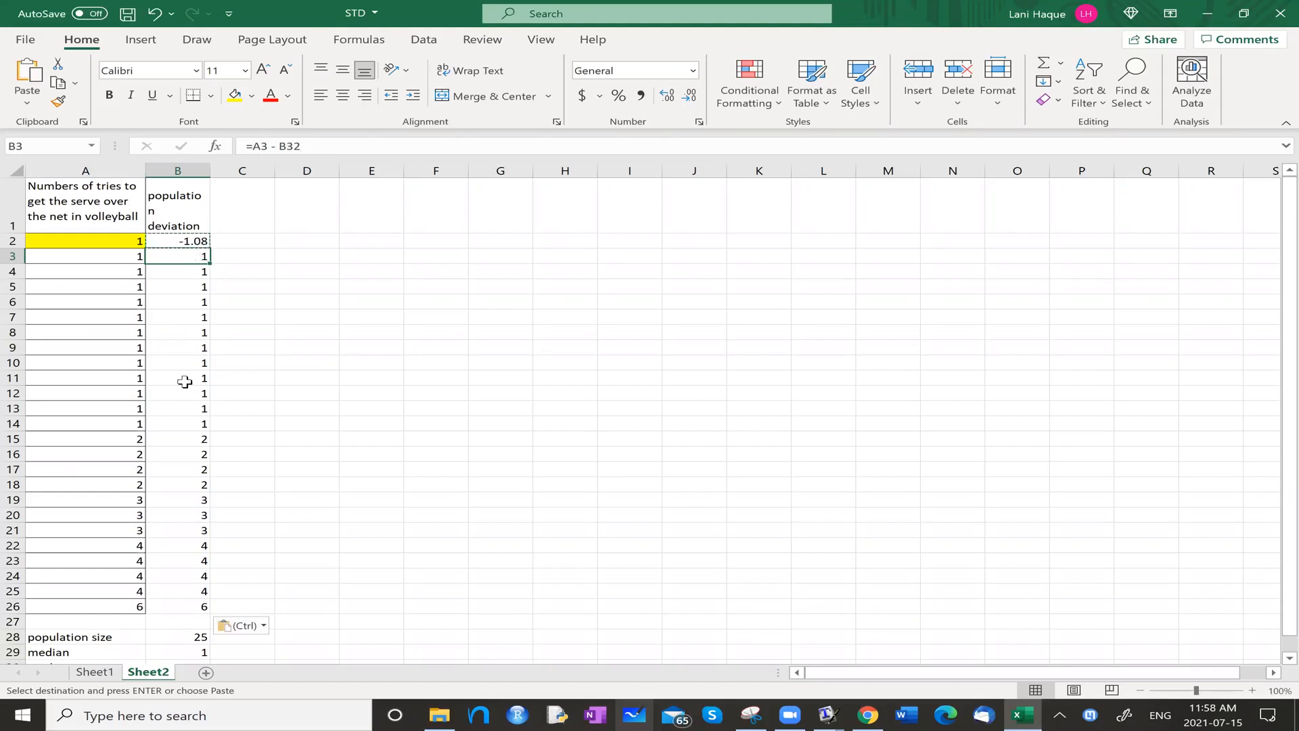
scroll(185, 382, "down", 3)
scroll(186, 382, "up", 1)
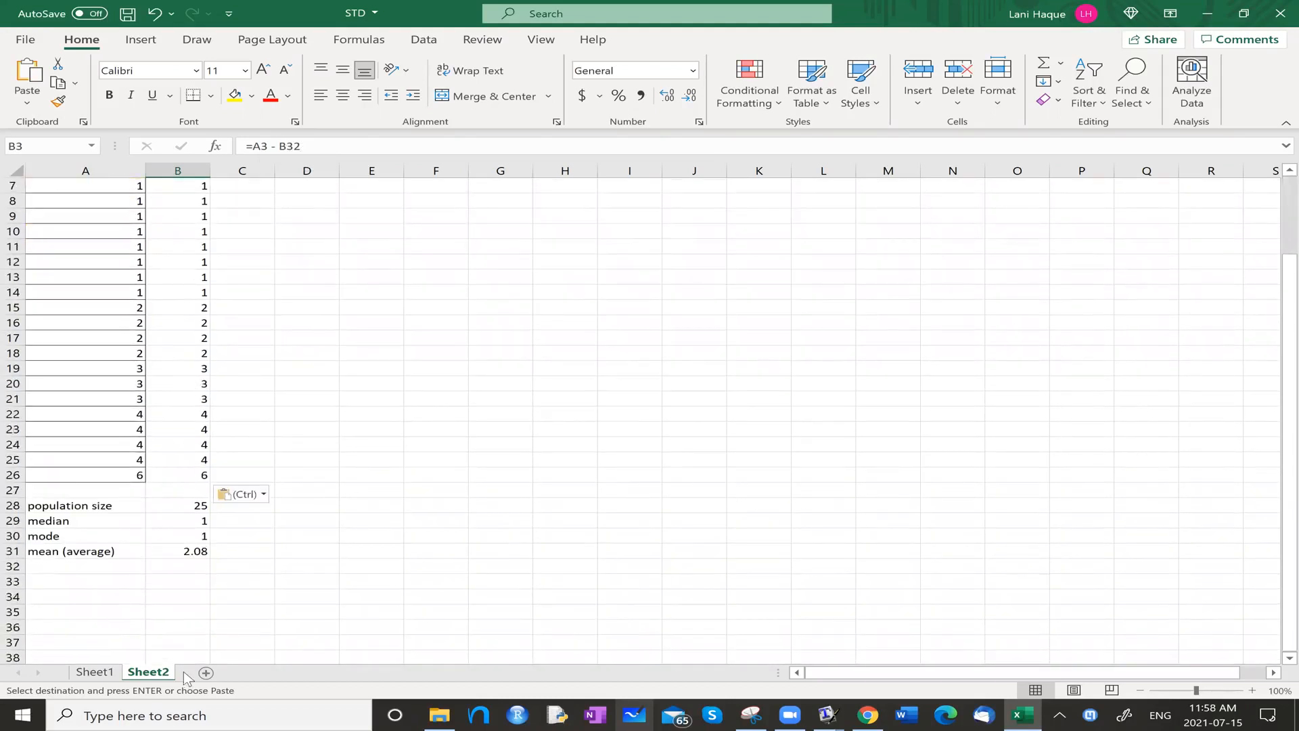
left_click(205, 567)
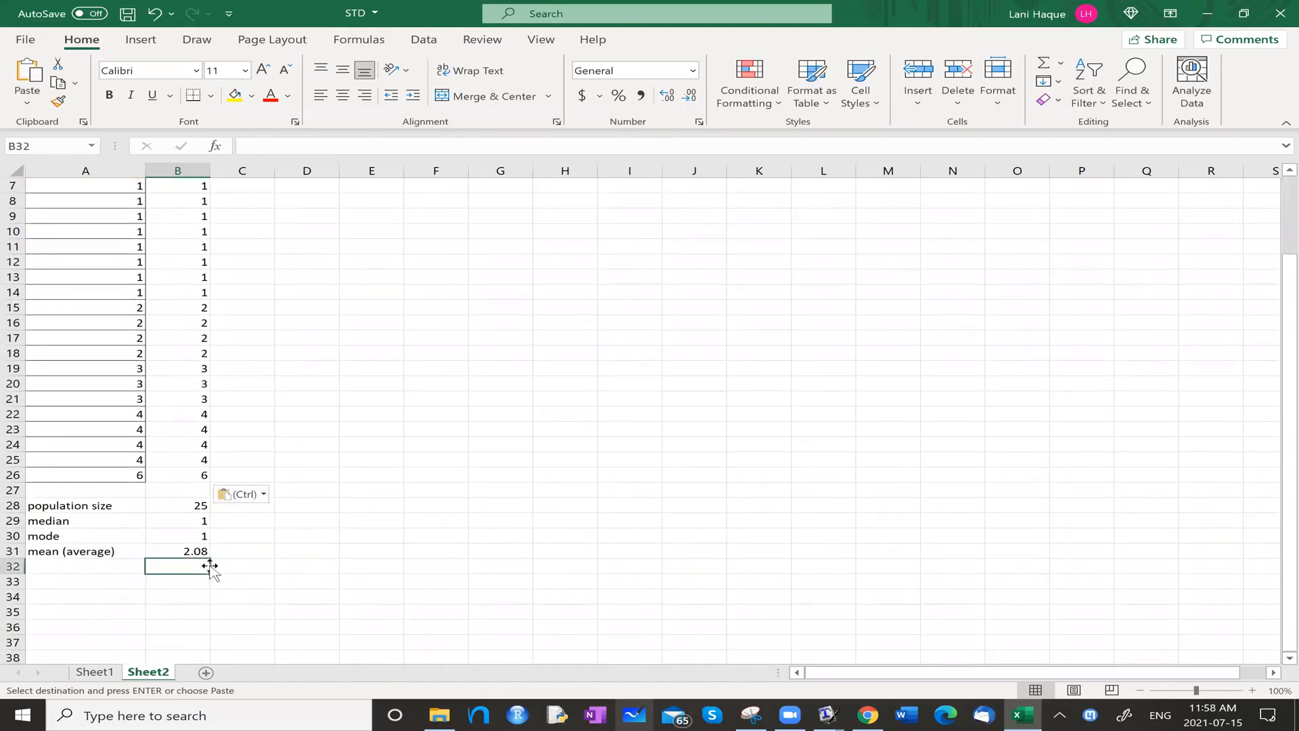
scroll(223, 370, "up", 2)
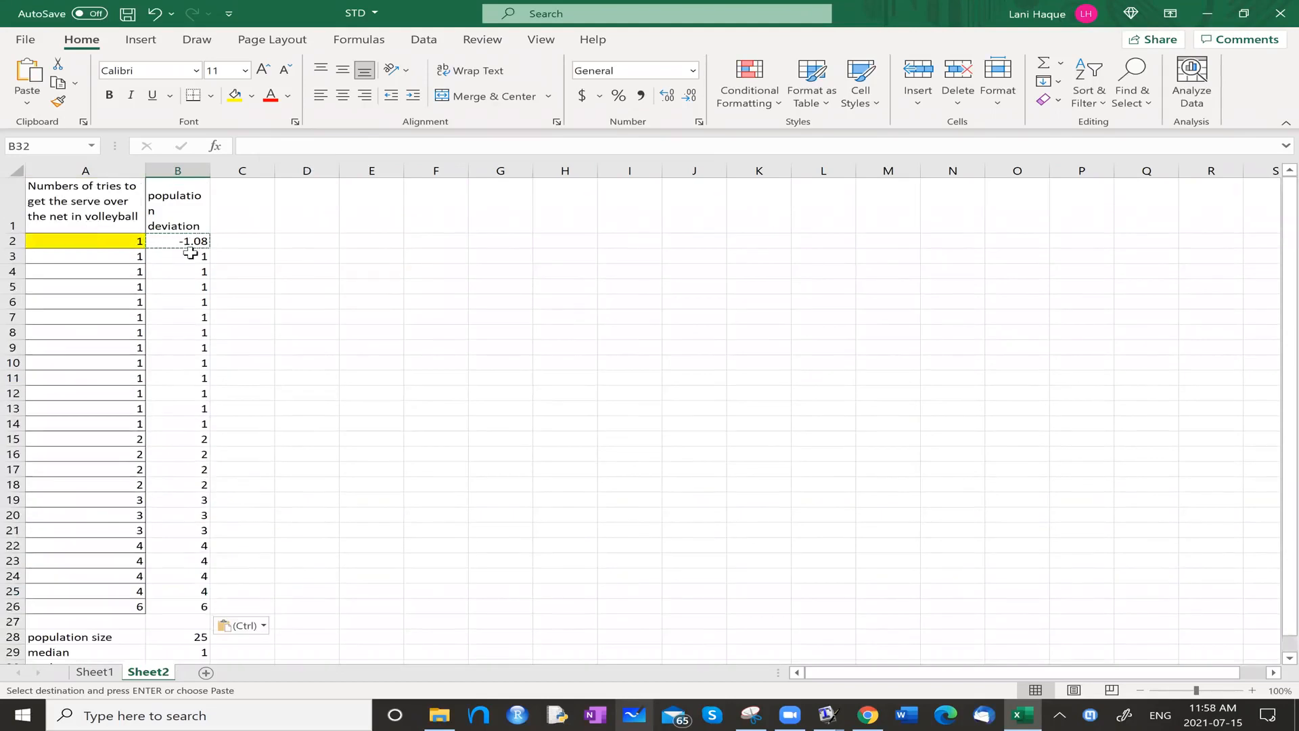
left_click(185, 262)
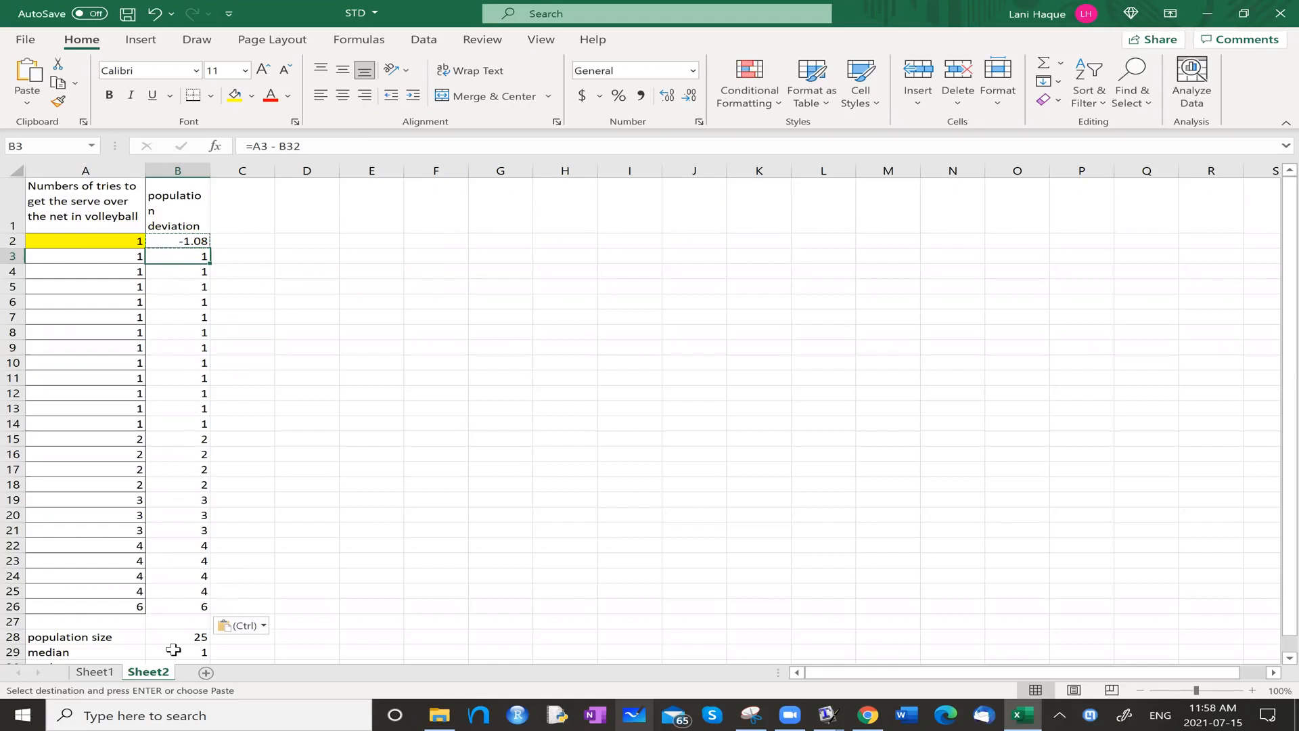
left_click(180, 238)
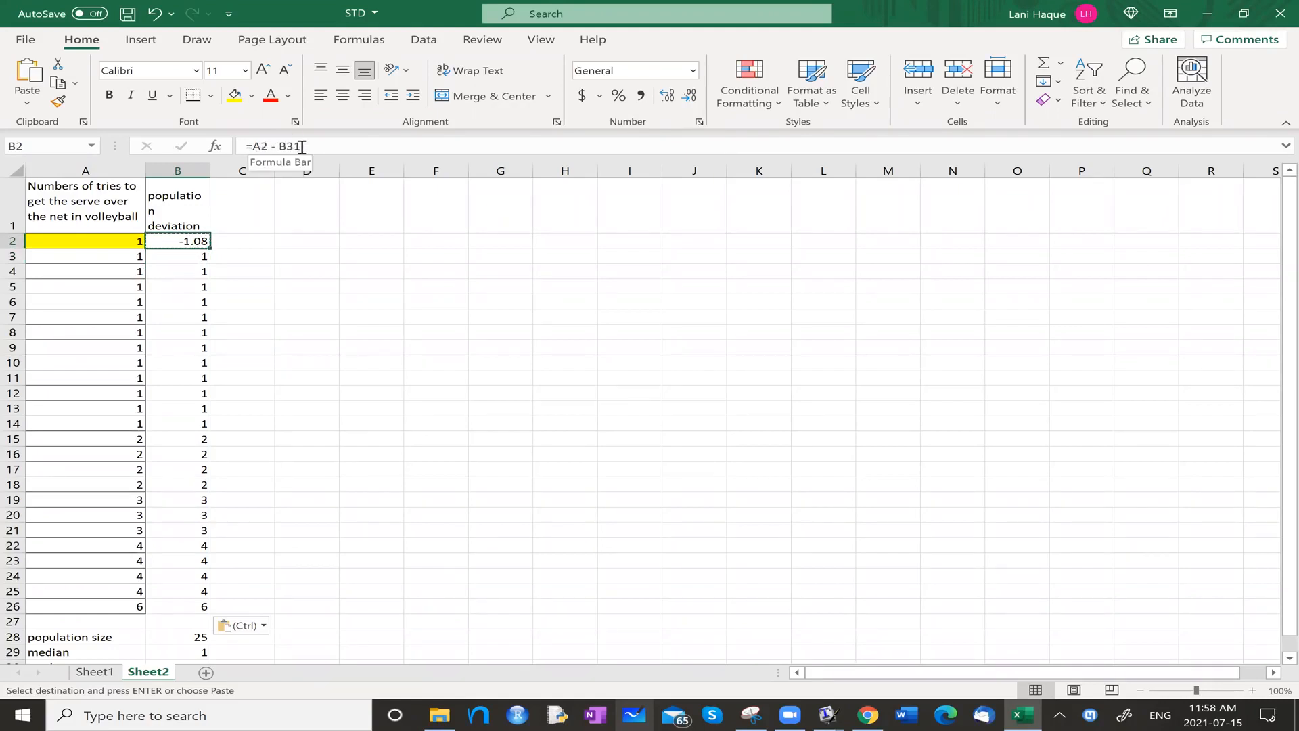
left_click(190, 257)
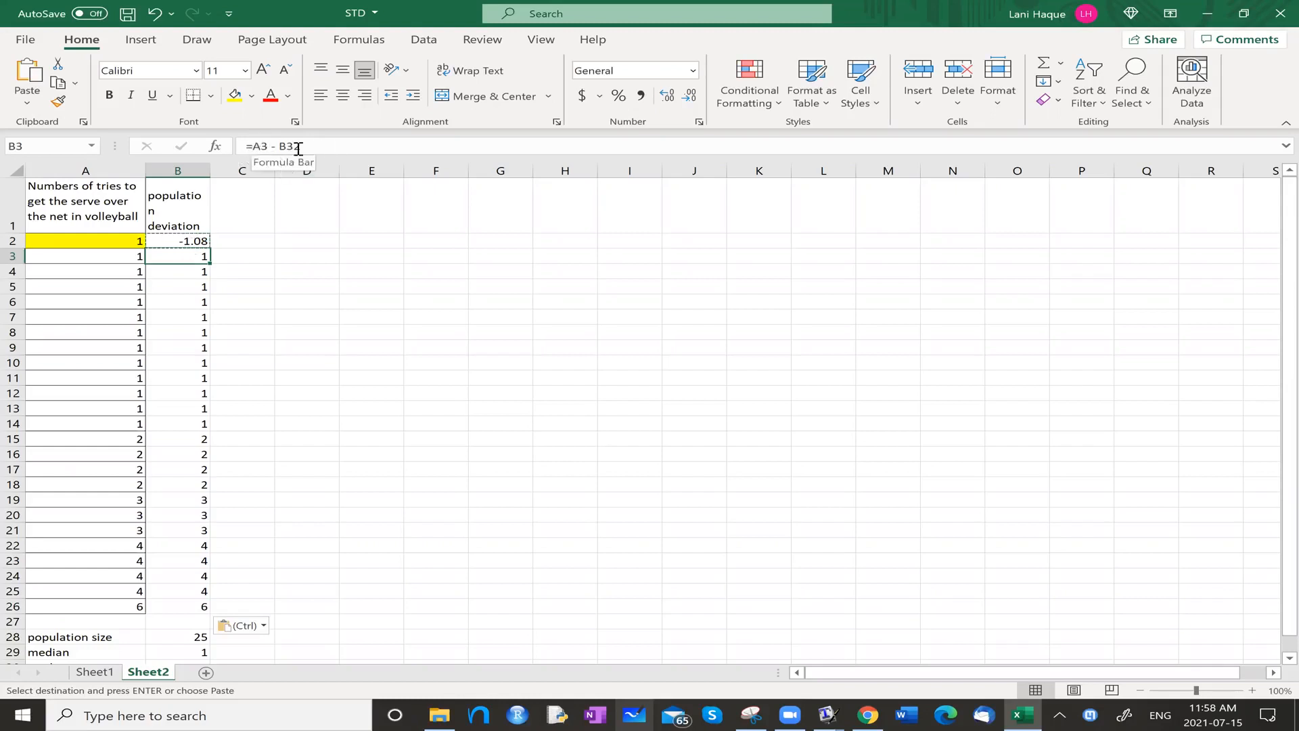
Make the mean reference in cell B2 absolute so that the formula reads =A2 - $B$31.
left_click(175, 238)
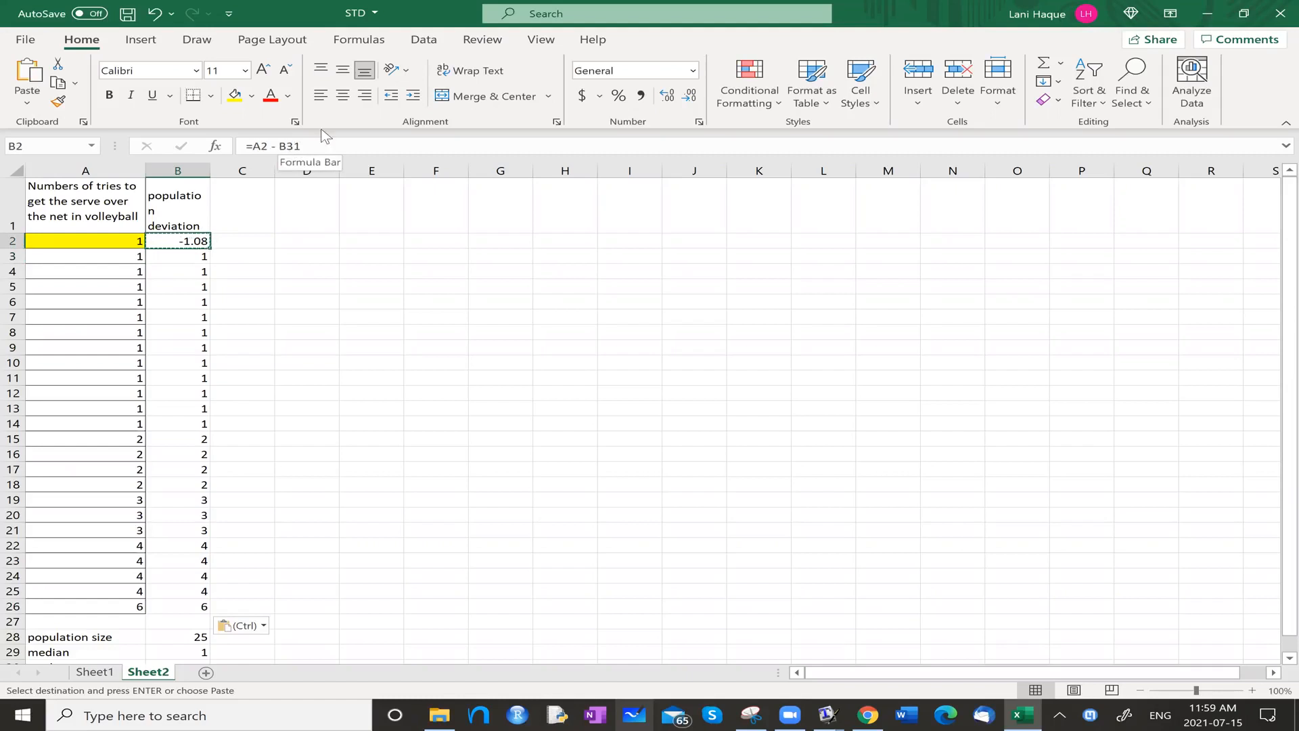
left_click(280, 146)
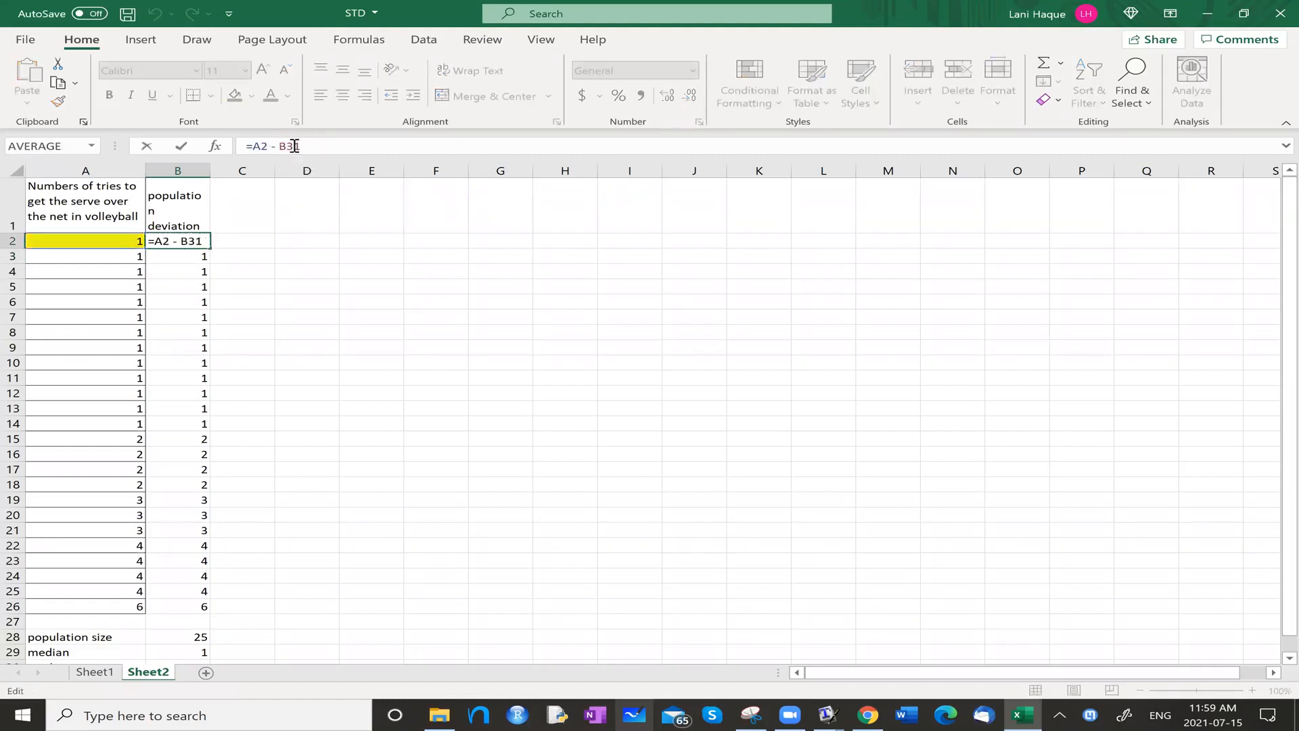
type("$")
left_click(294, 147)
type("$")
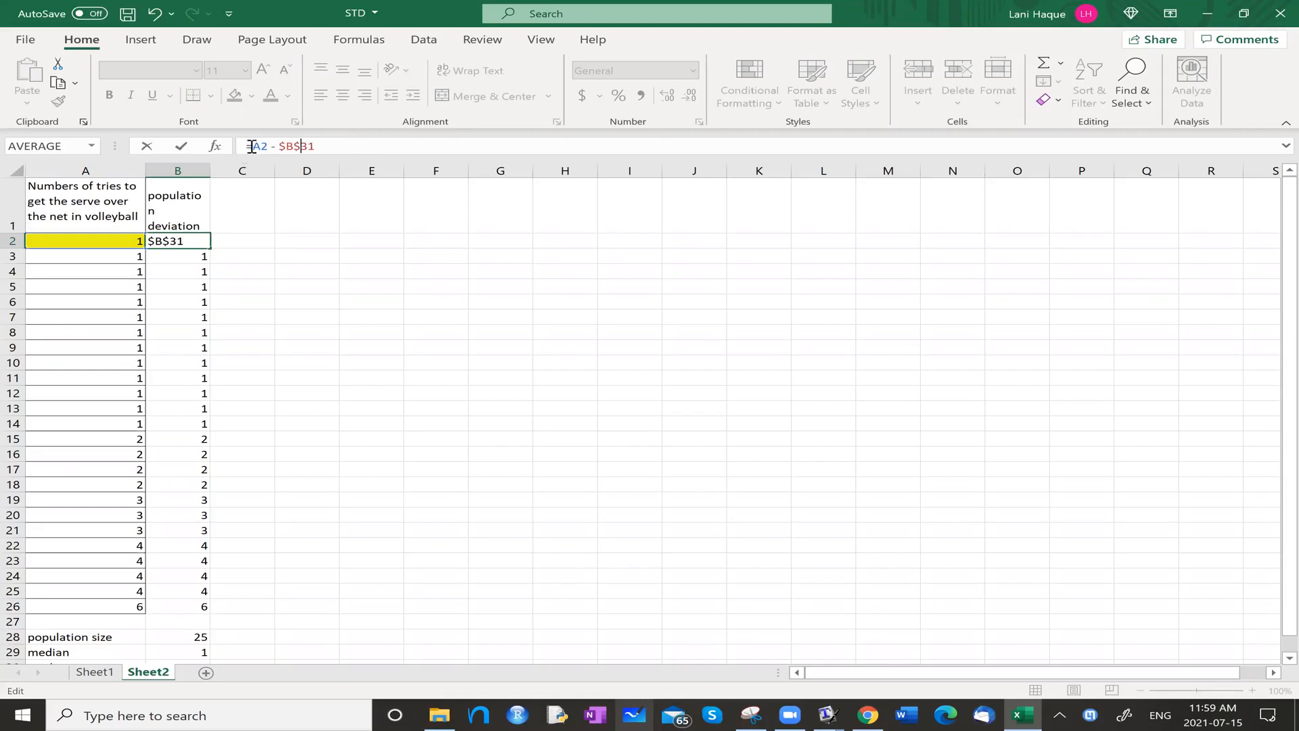
left_click(374, 298)
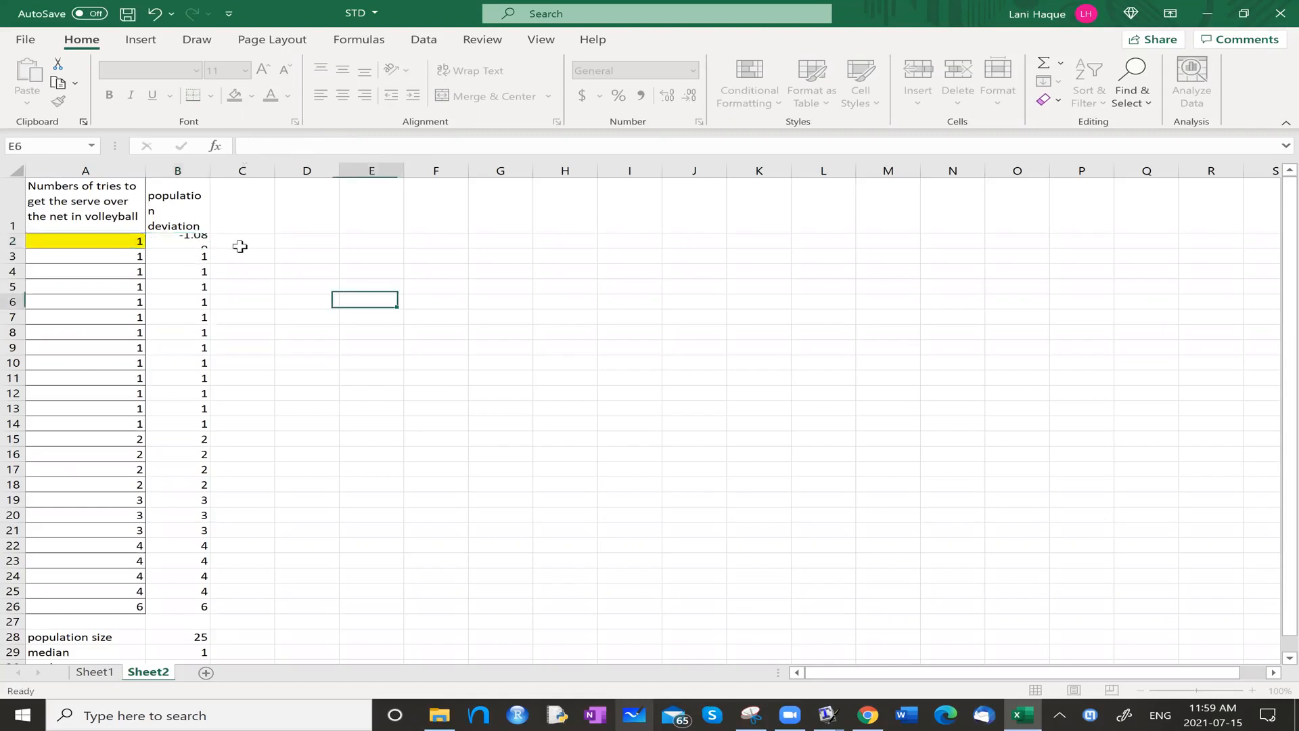
Copy the deviation formula with the absolute mean reference from B2 into B3:B26, and check the copies in B3 and B22.
left_click(192, 238)
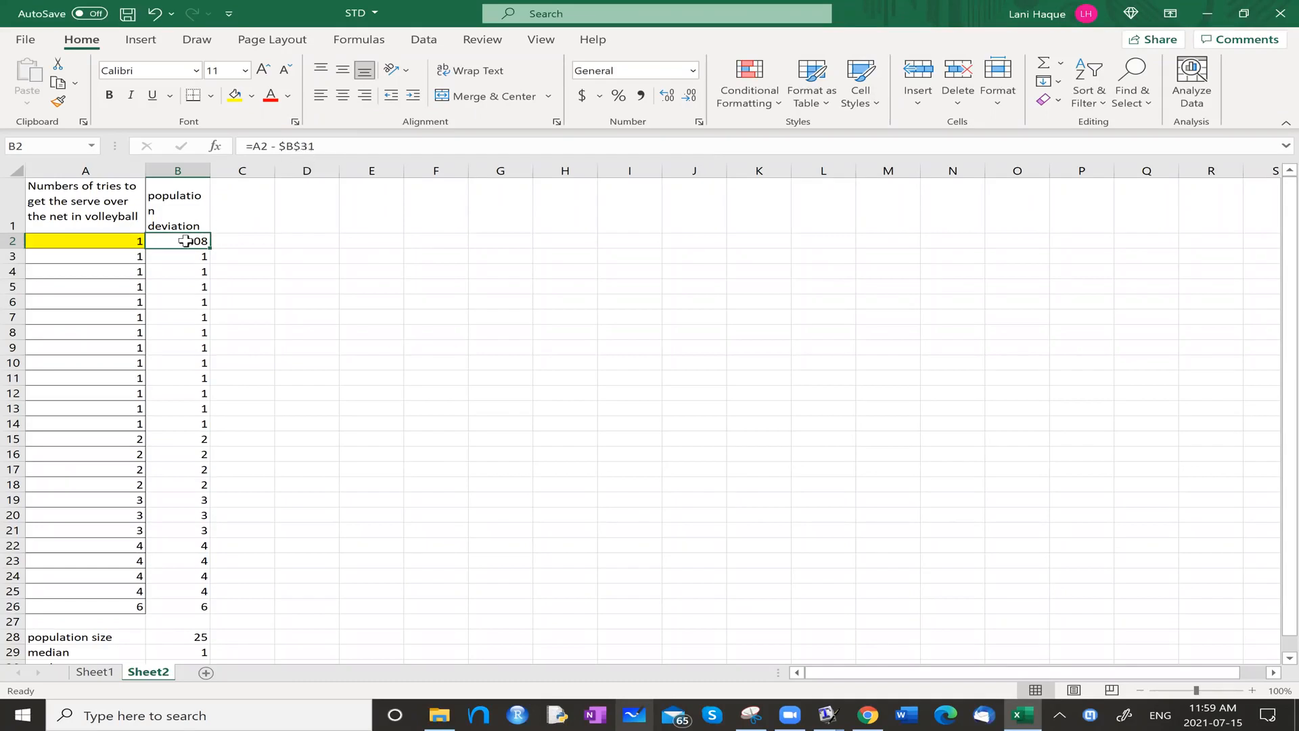
key("ctrl+c")
left_click(318, 299)
left_click_drag(197, 254, 177, 618)
key("ctrl+v")
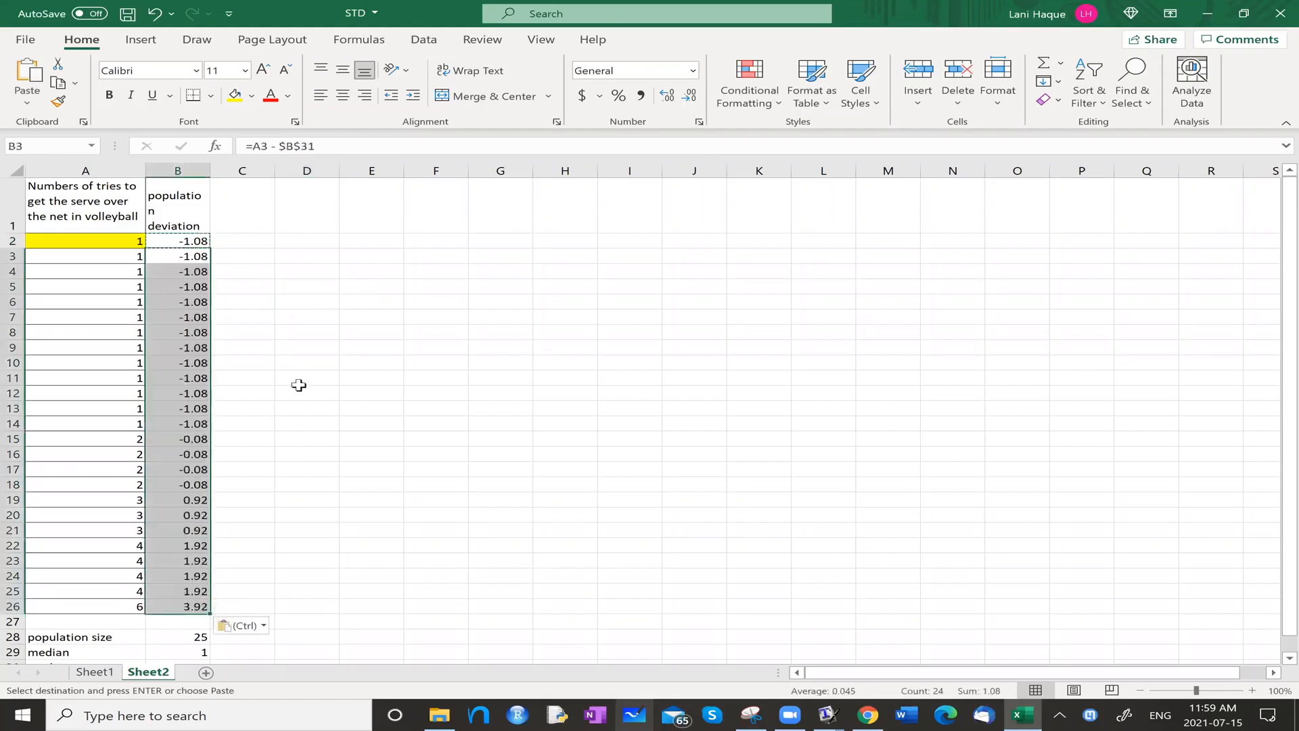
left_click(293, 381)
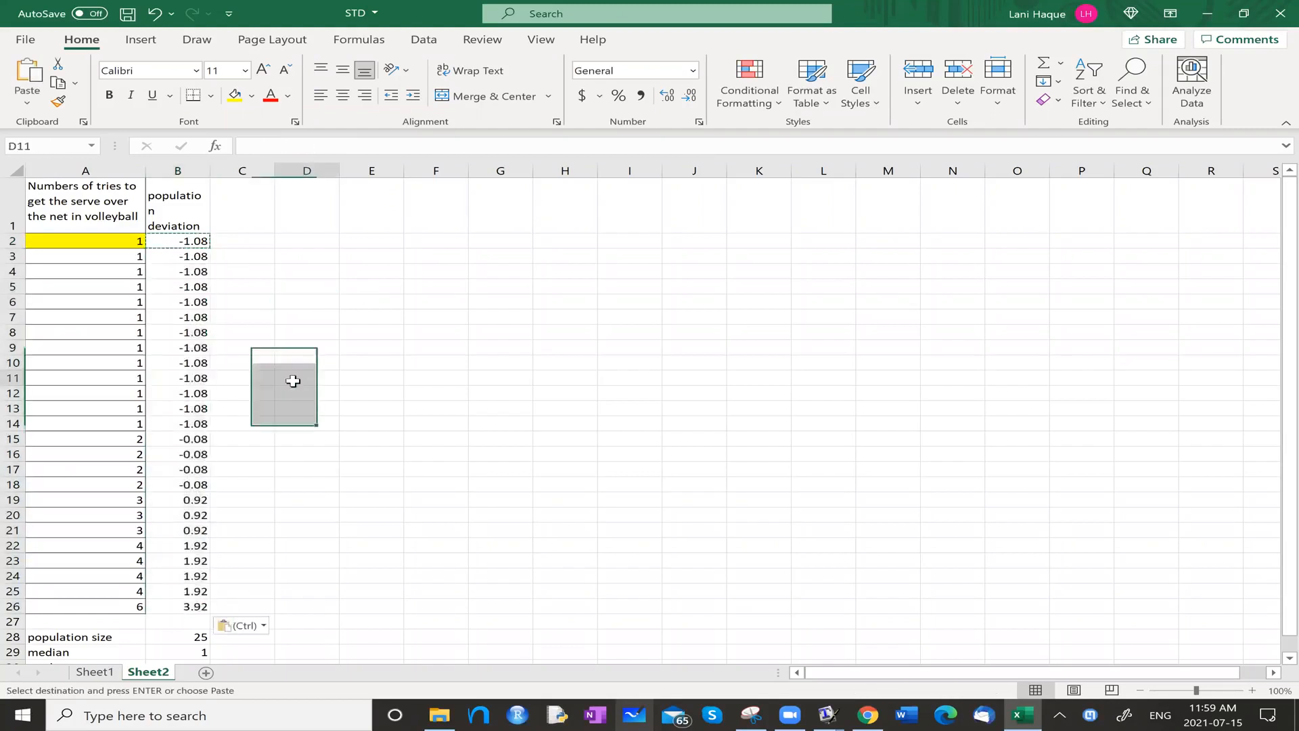
left_click(161, 257)
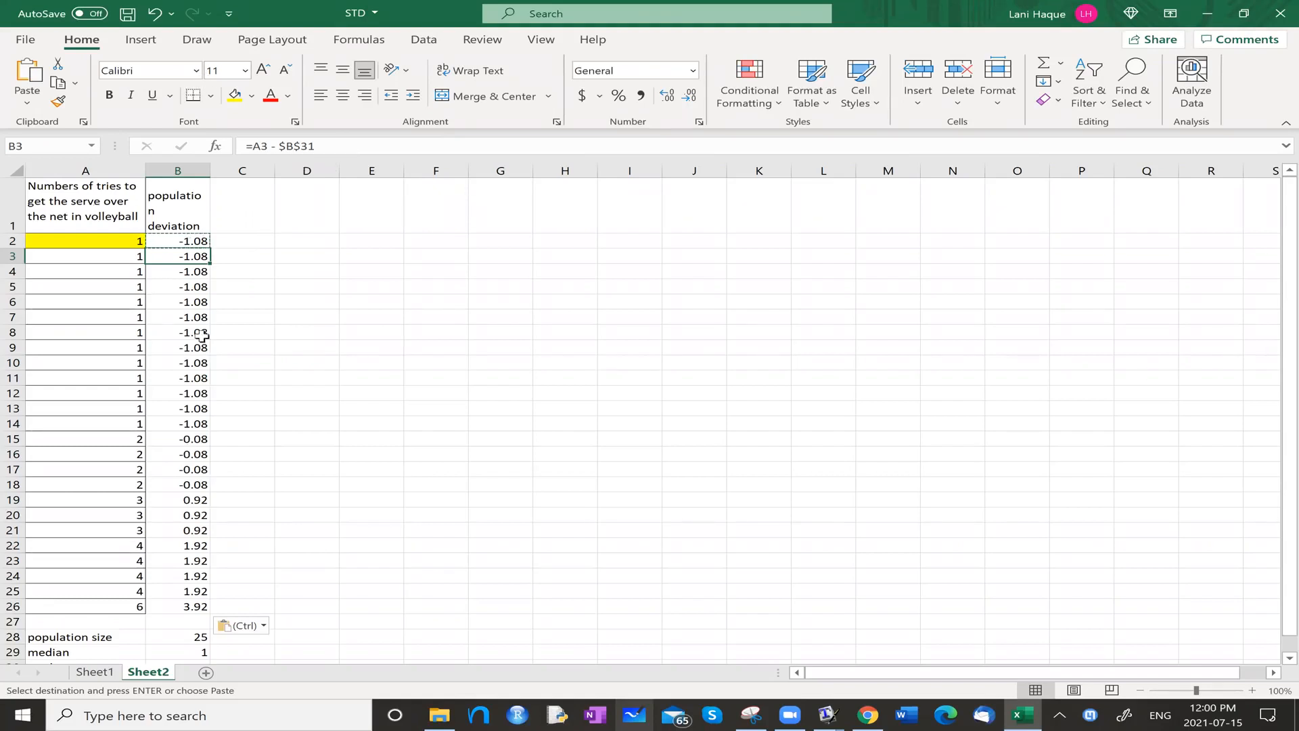
left_click(189, 545)
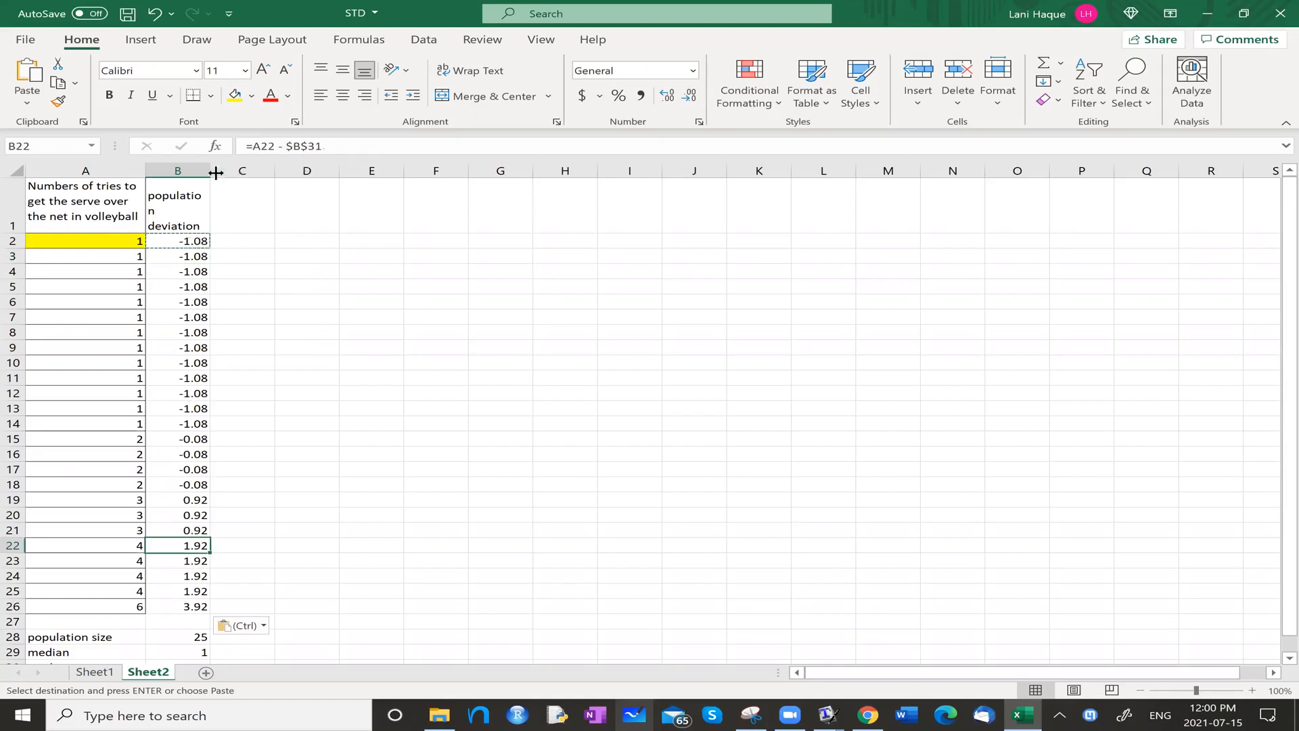
Widen column B slightly so that the word "population" in its header fits on one line.
left_click_drag(206, 167, 219, 167)
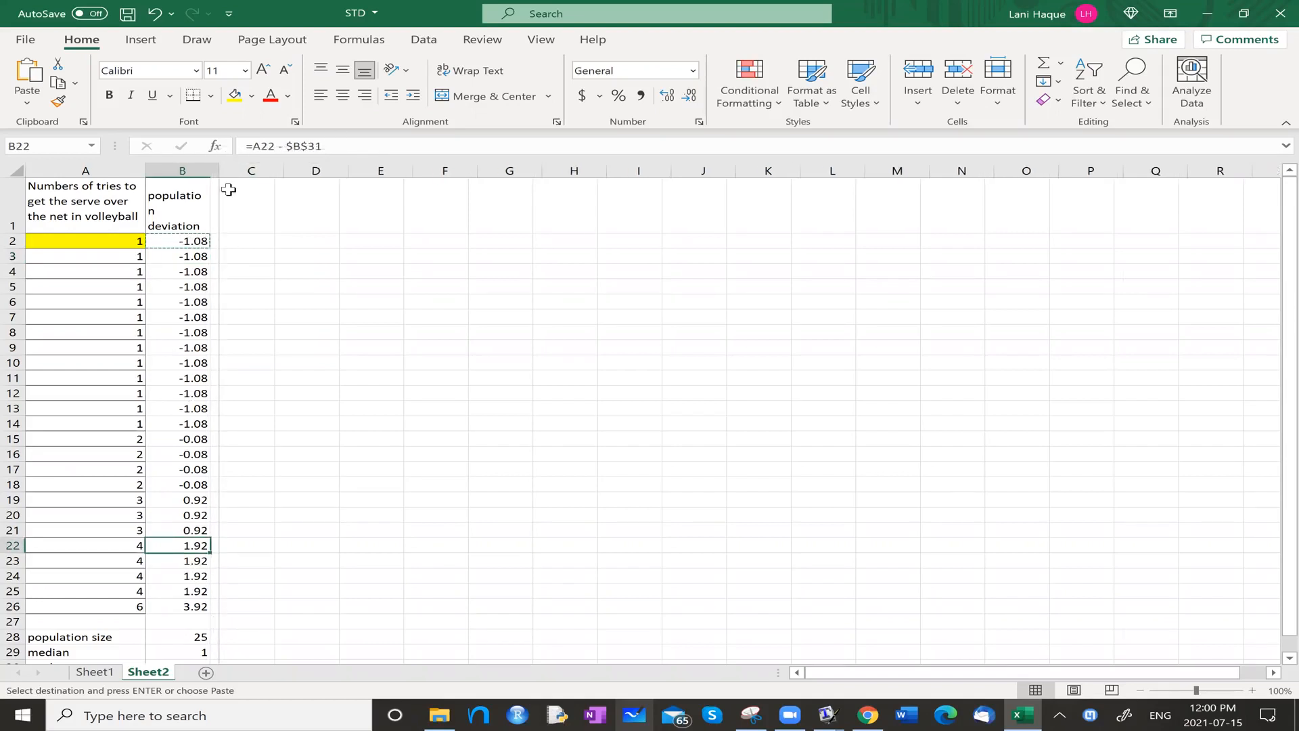
left_click(237, 285)
left_click(236, 255)
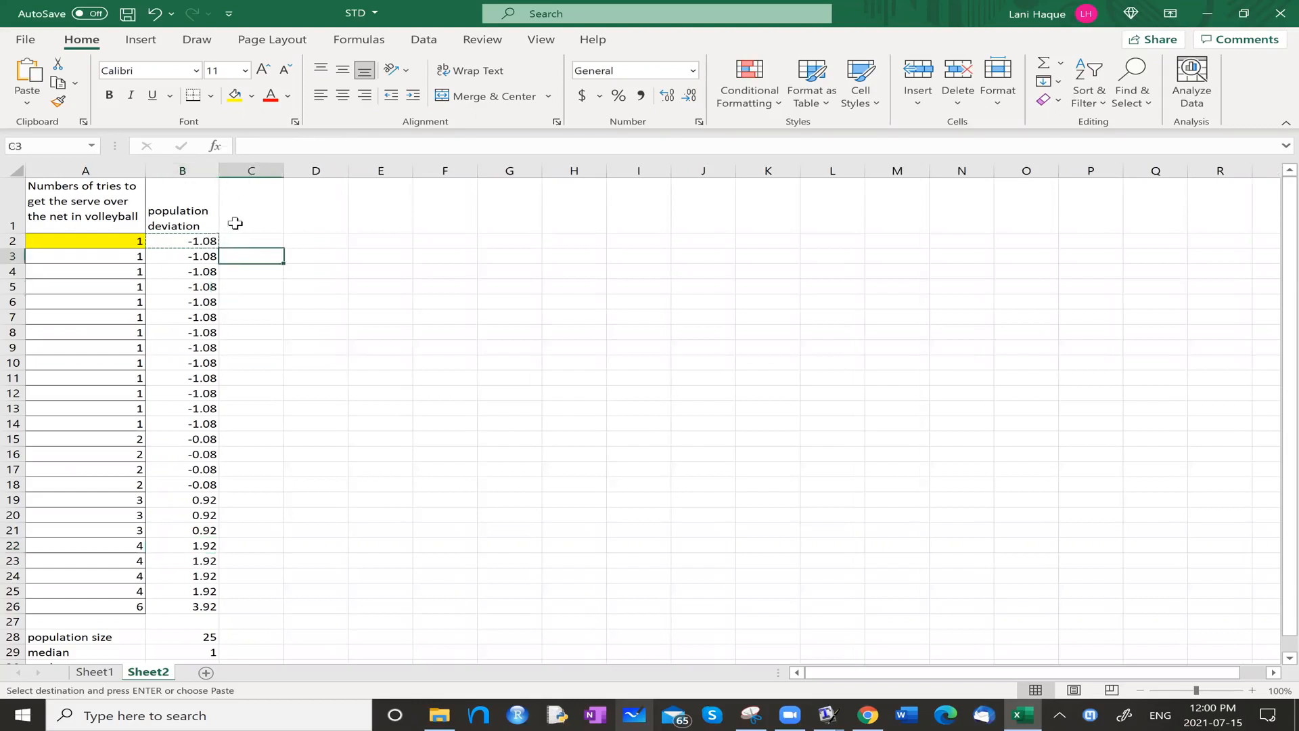
Enter the header "Sqaure of the population deviation" in cell C1.
left_click(250, 211)
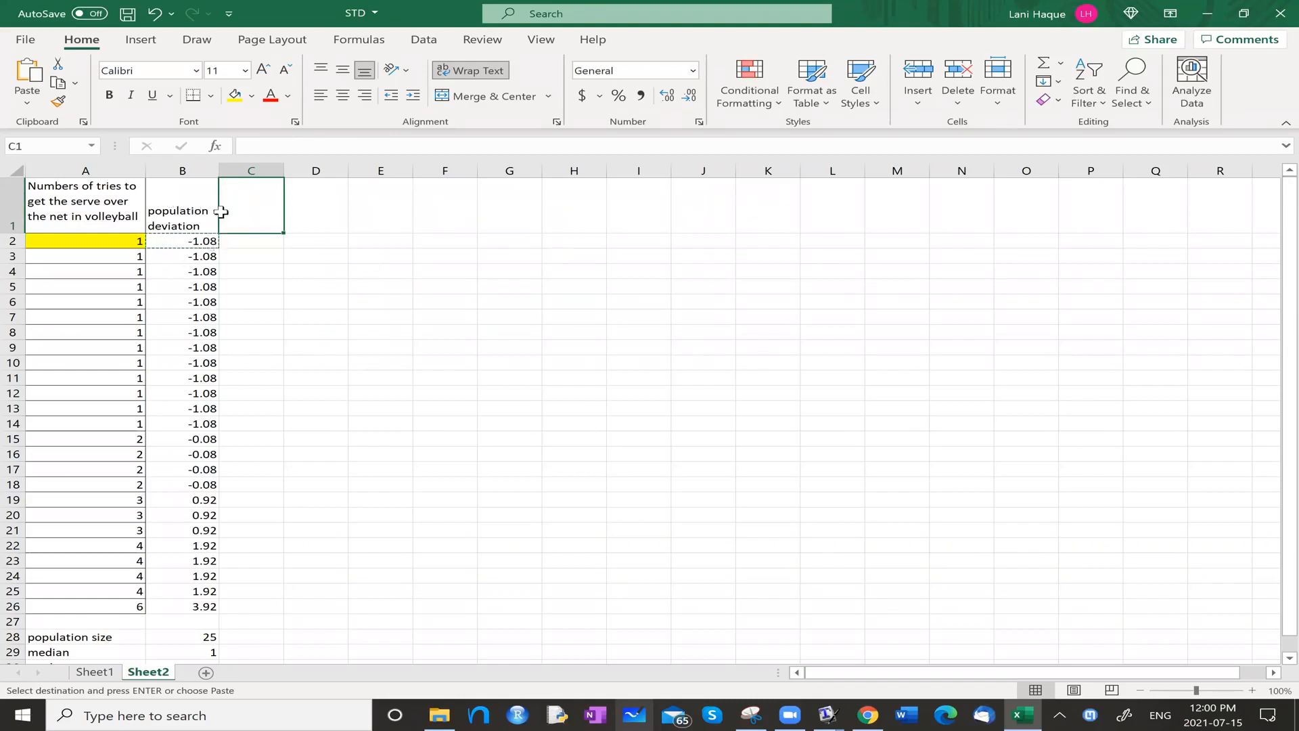
left_click(261, 241)
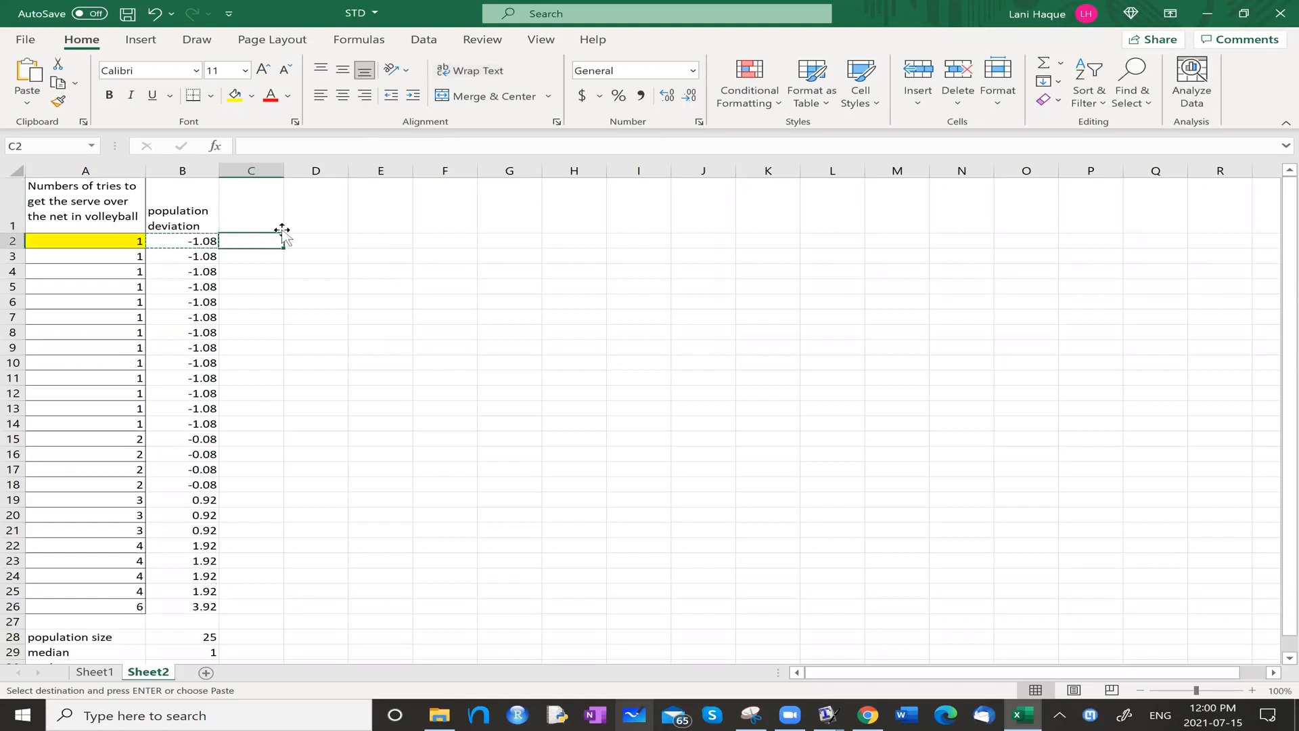
left_click(262, 216)
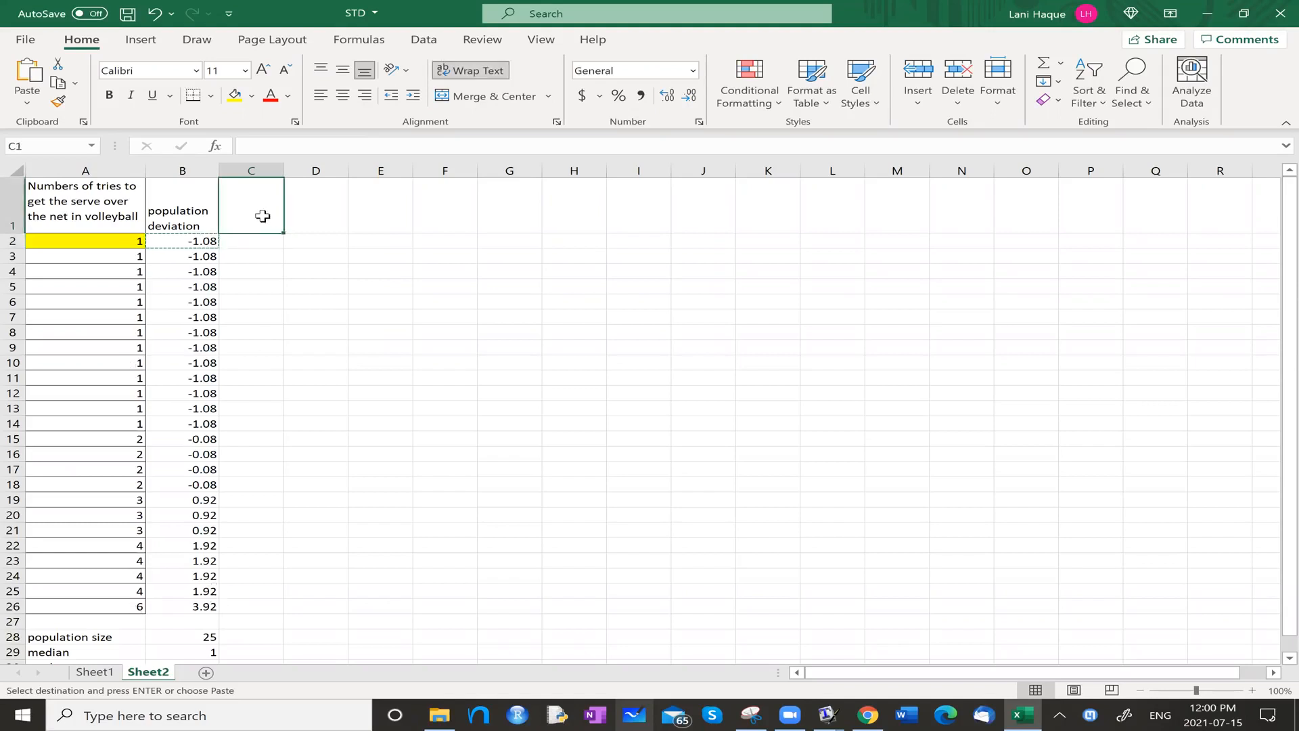
type("Sqau")
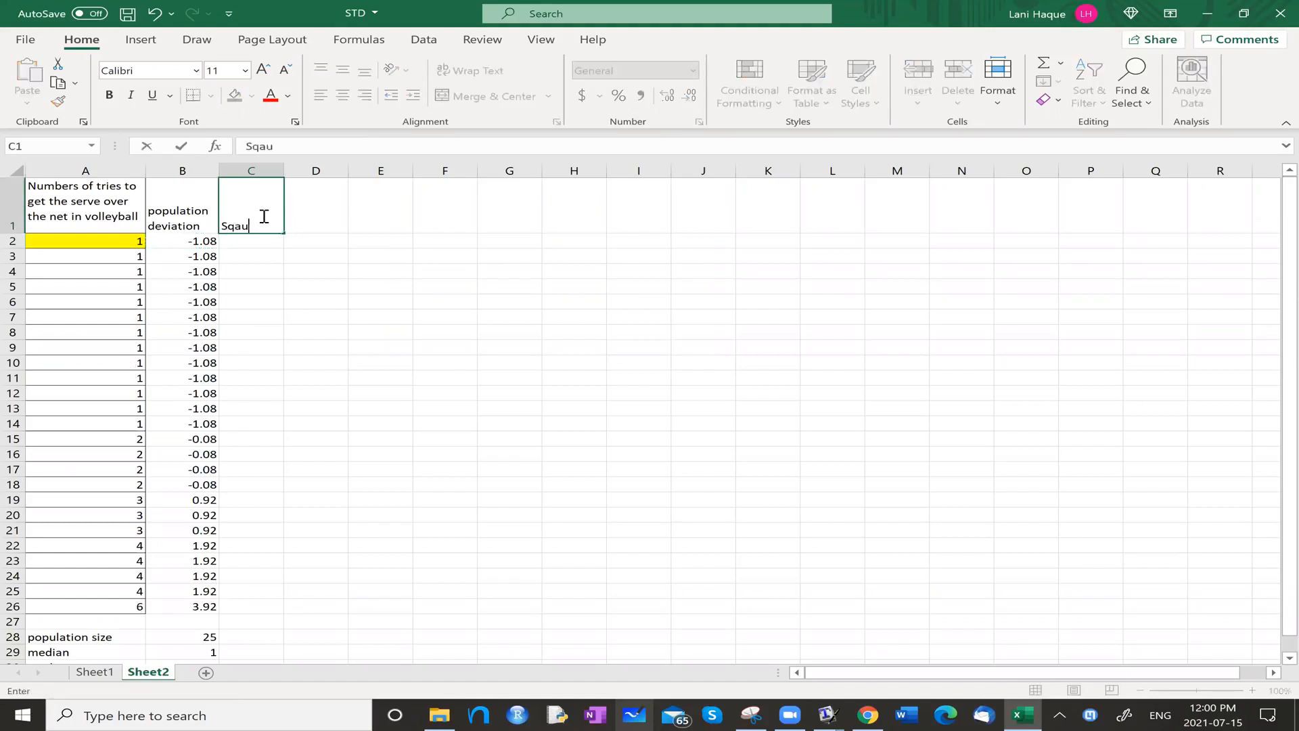
type("re of the population d")
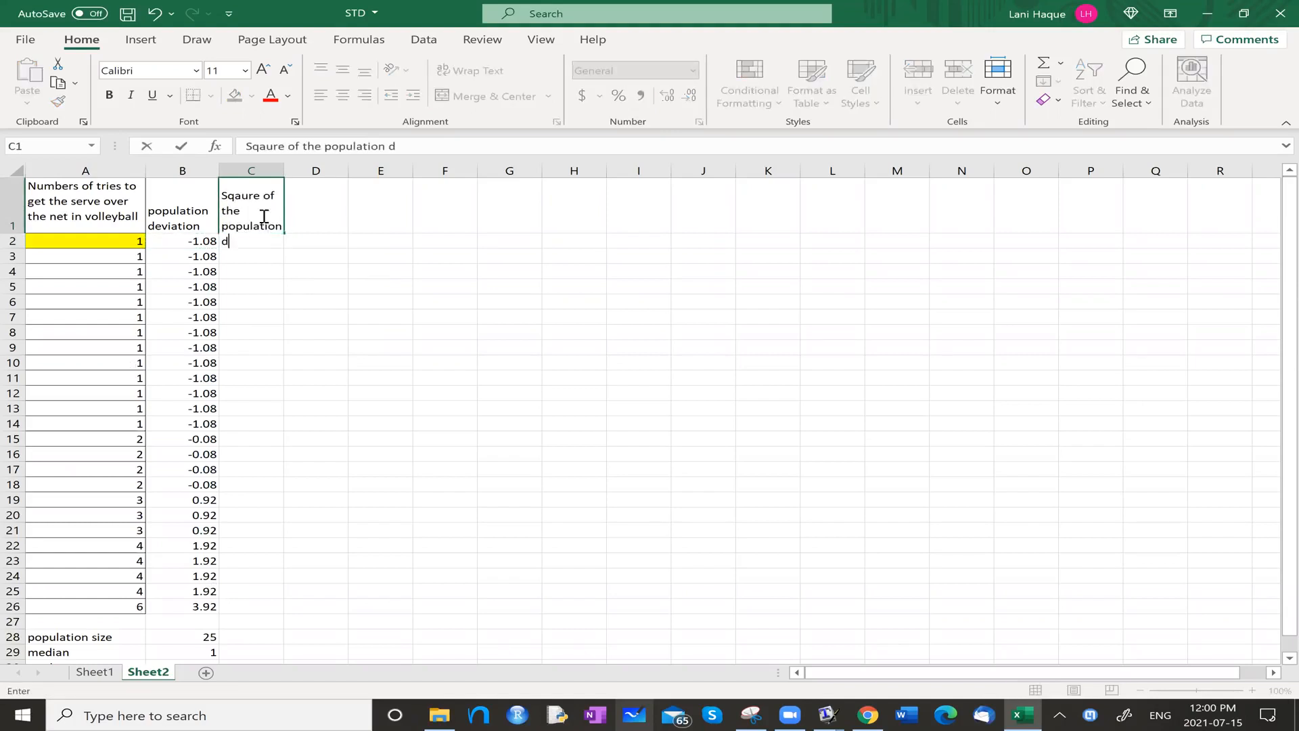
type("eviation")
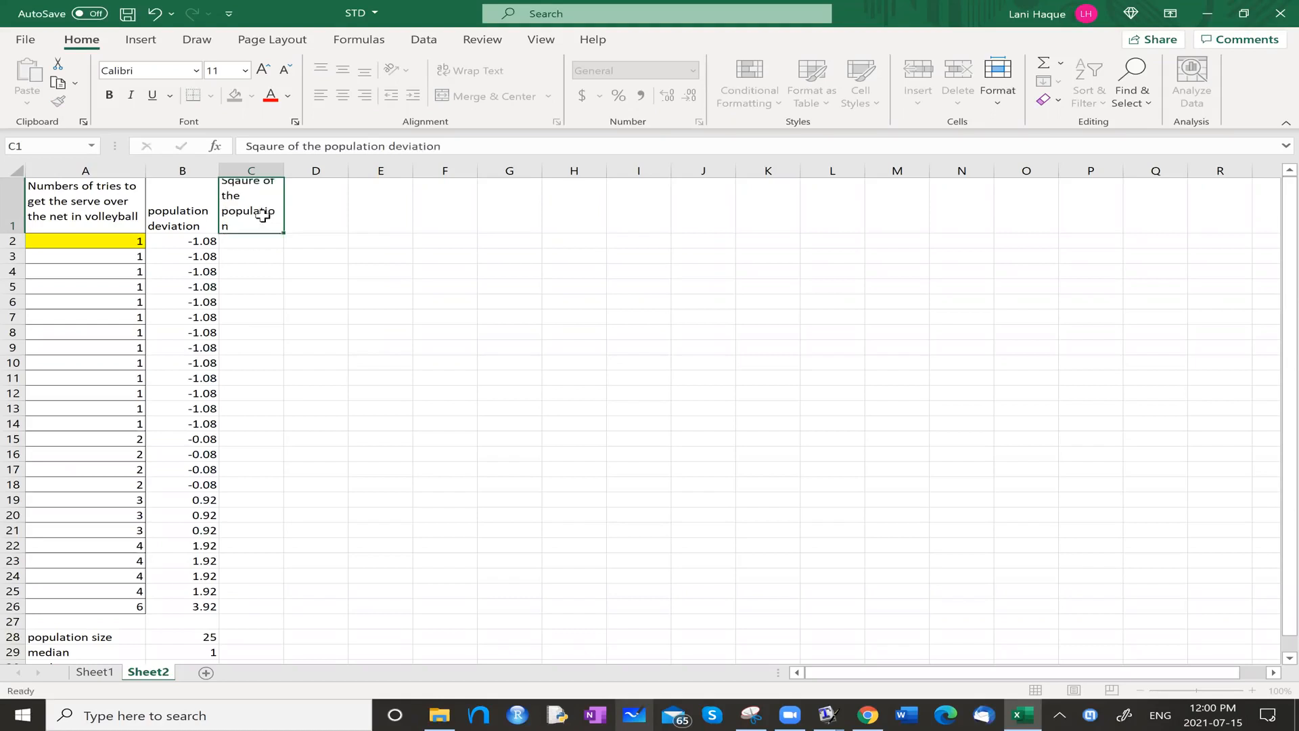
key("Return")
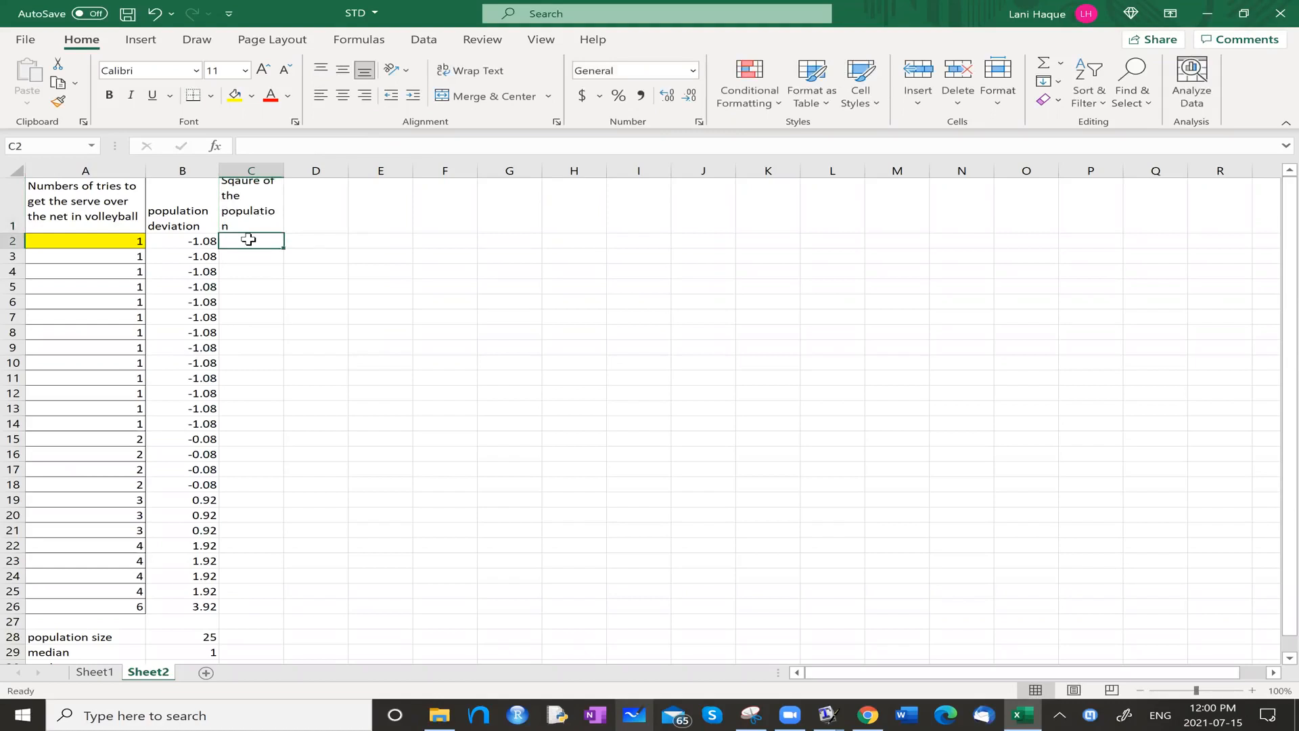
Calculate the square of the first deviation in cell C2 with the formula =B2*B2.
type("=")
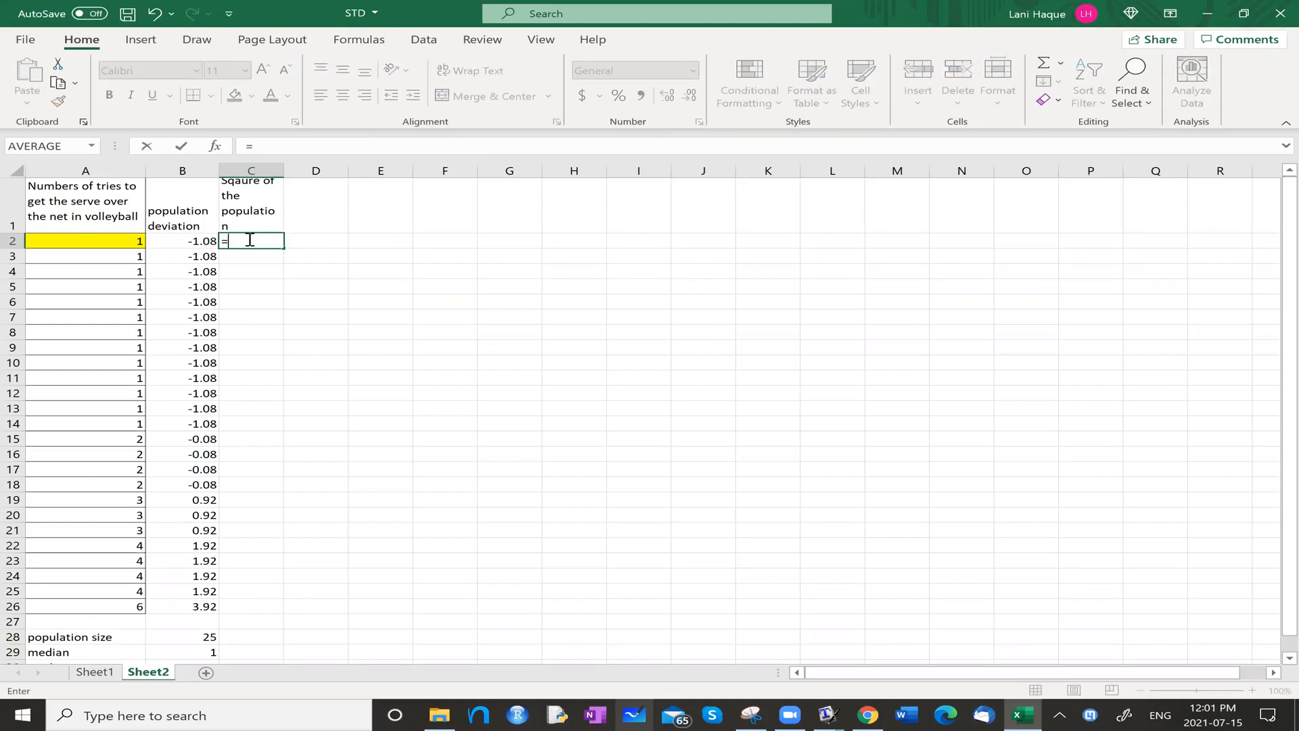
type("b2*b2")
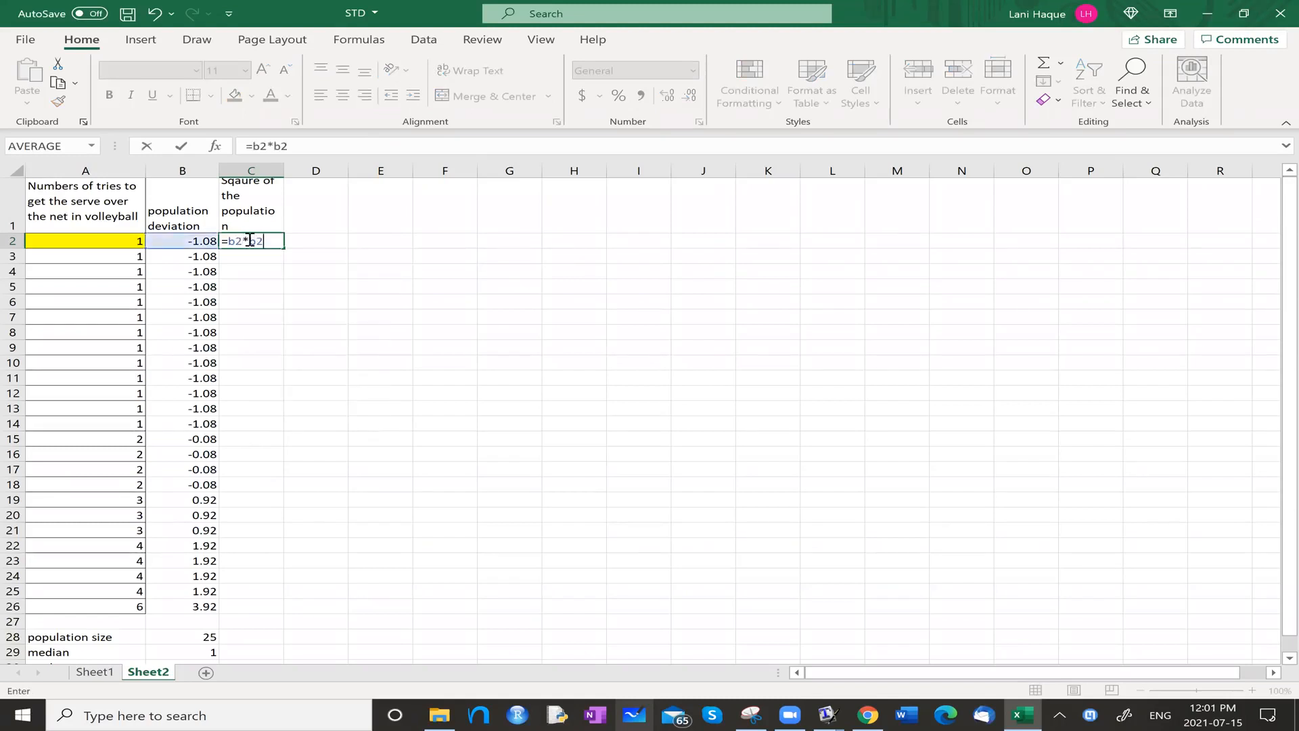
key("Return")
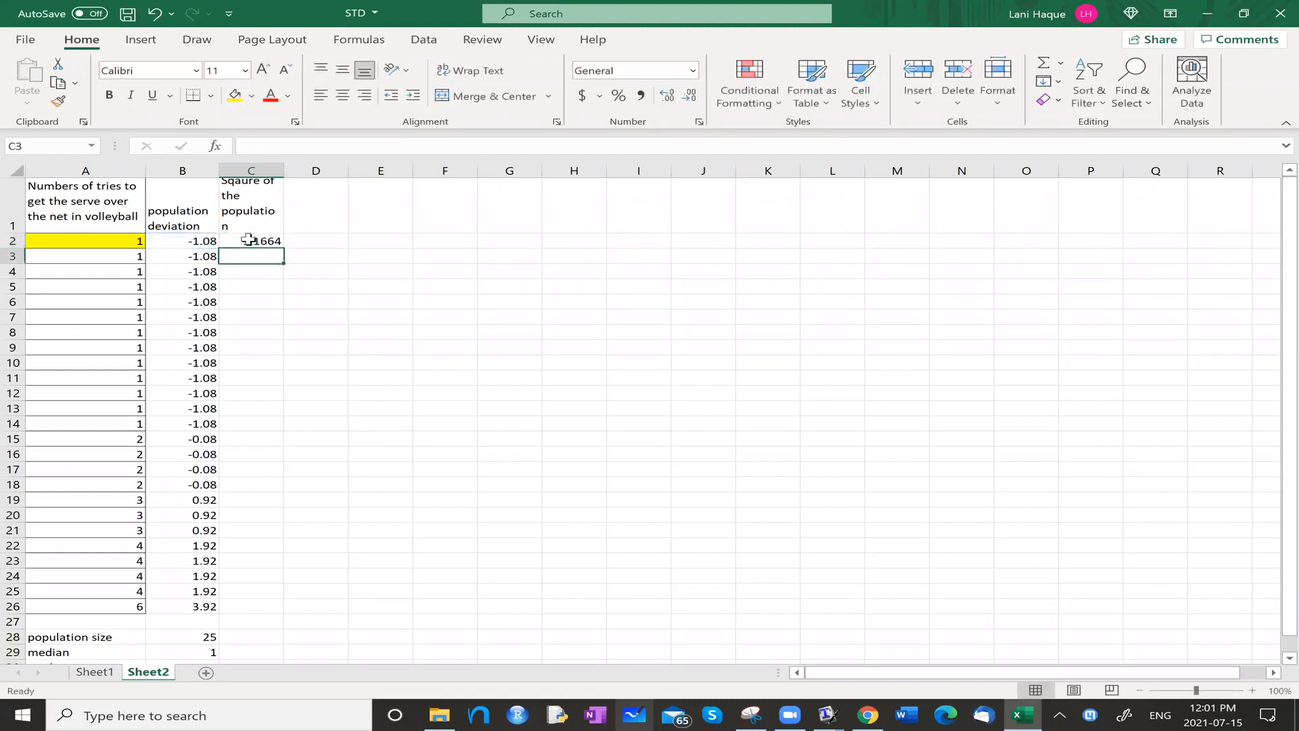
Copy the squared deviation formula from C2 into C3:C26, and check the copies in C3 and C24.
left_click(244, 238)
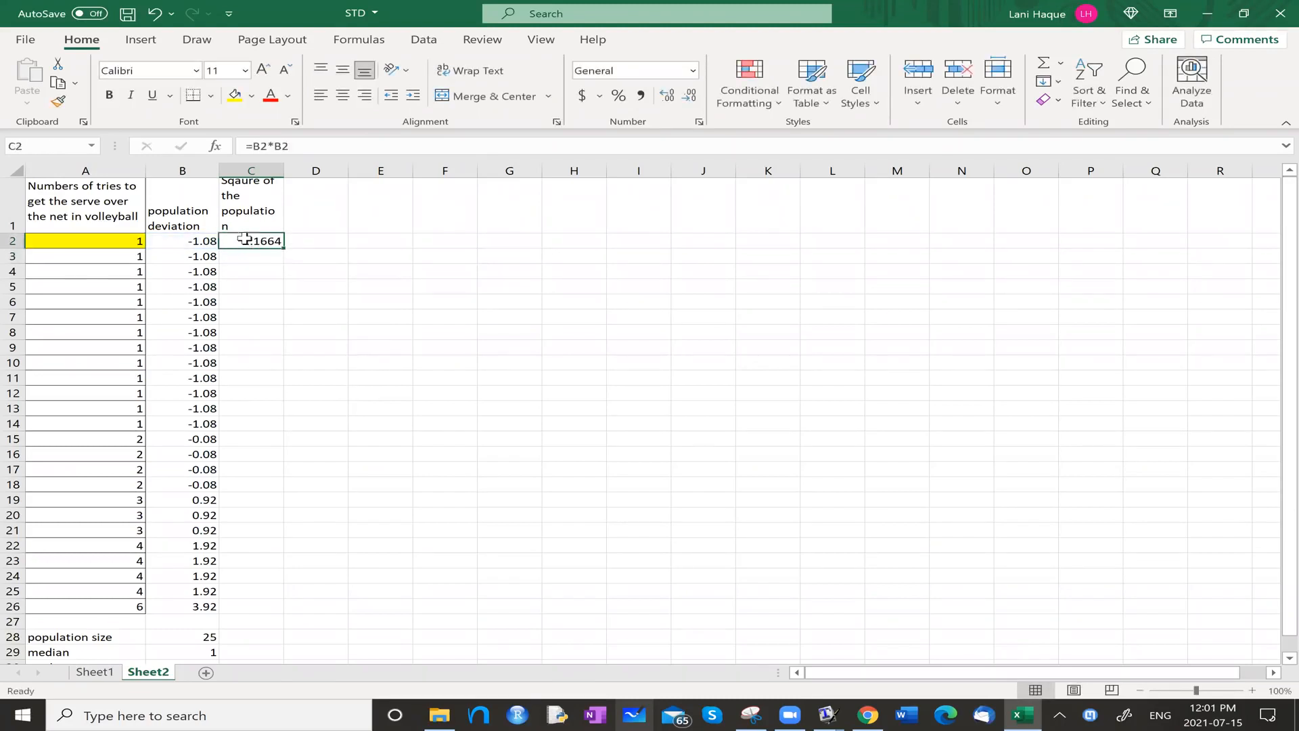
key("ctrl+c")
left_click_drag(247, 257, 231, 606)
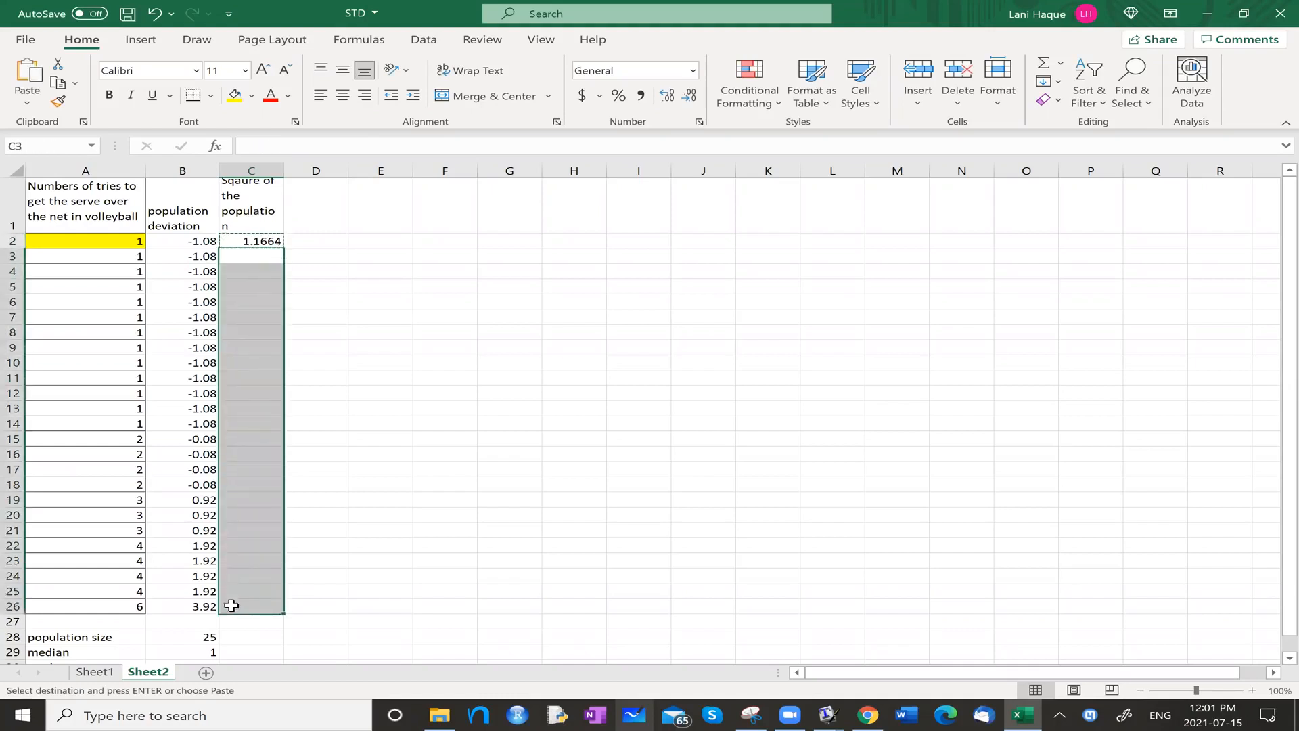
key("ctrl+v")
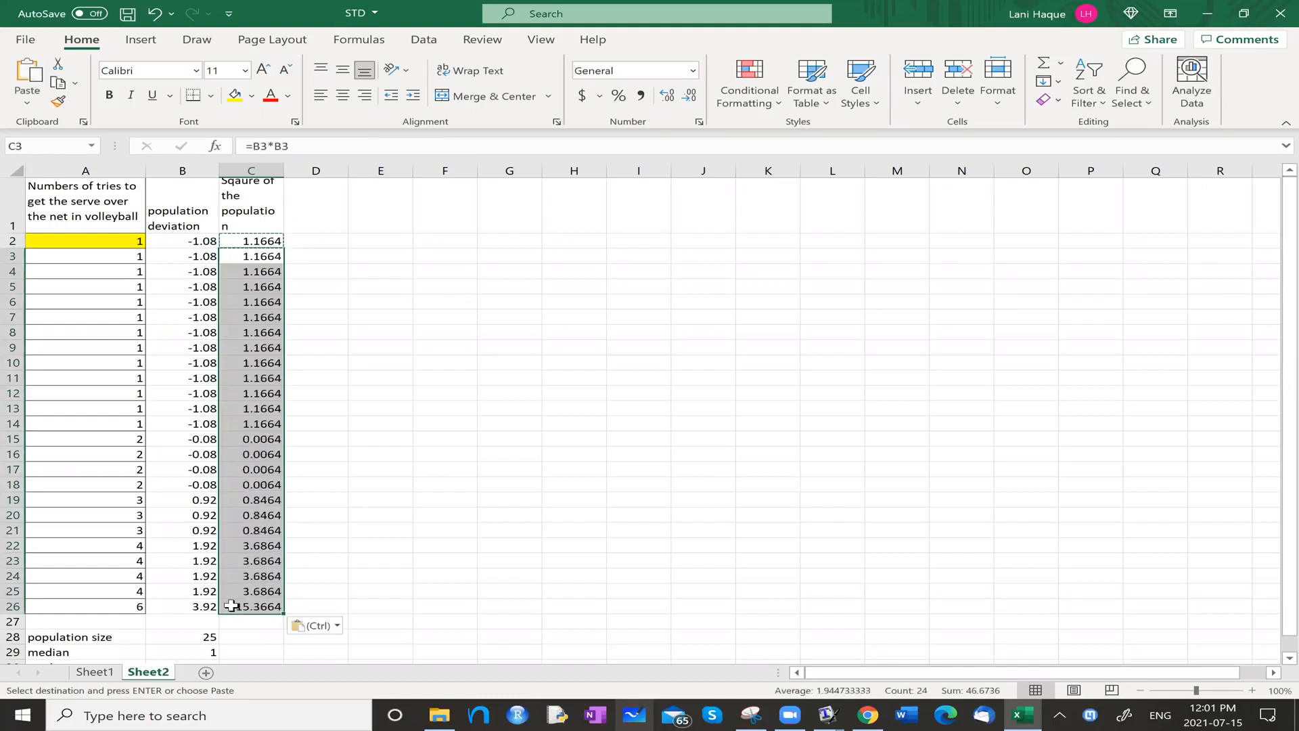
left_click(333, 319)
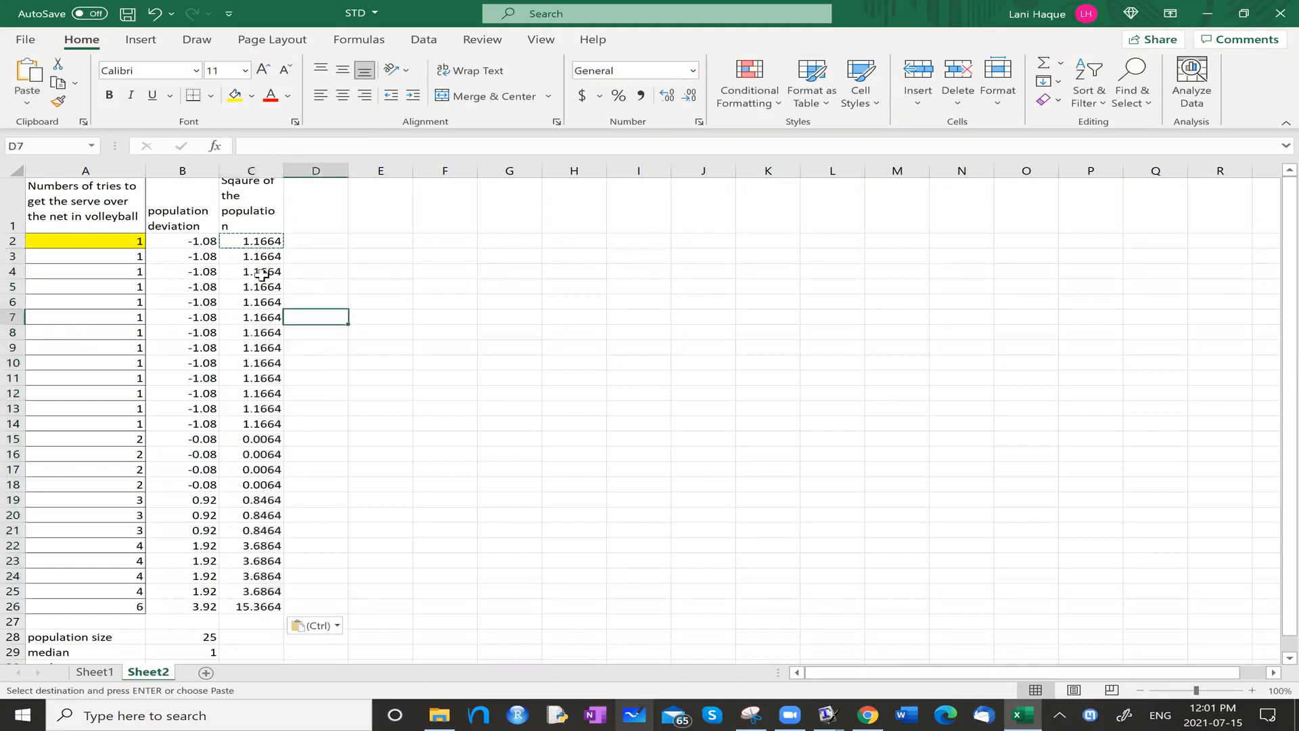
left_click(245, 258)
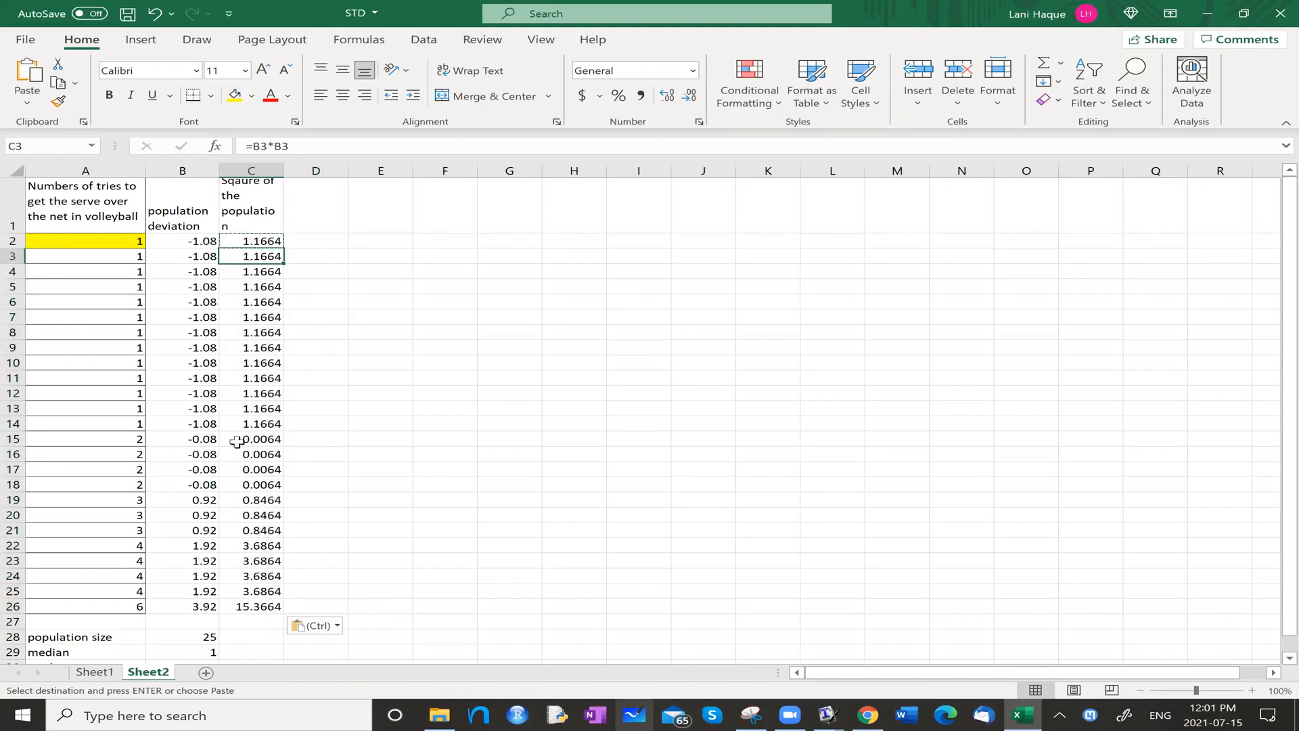
left_click(263, 574)
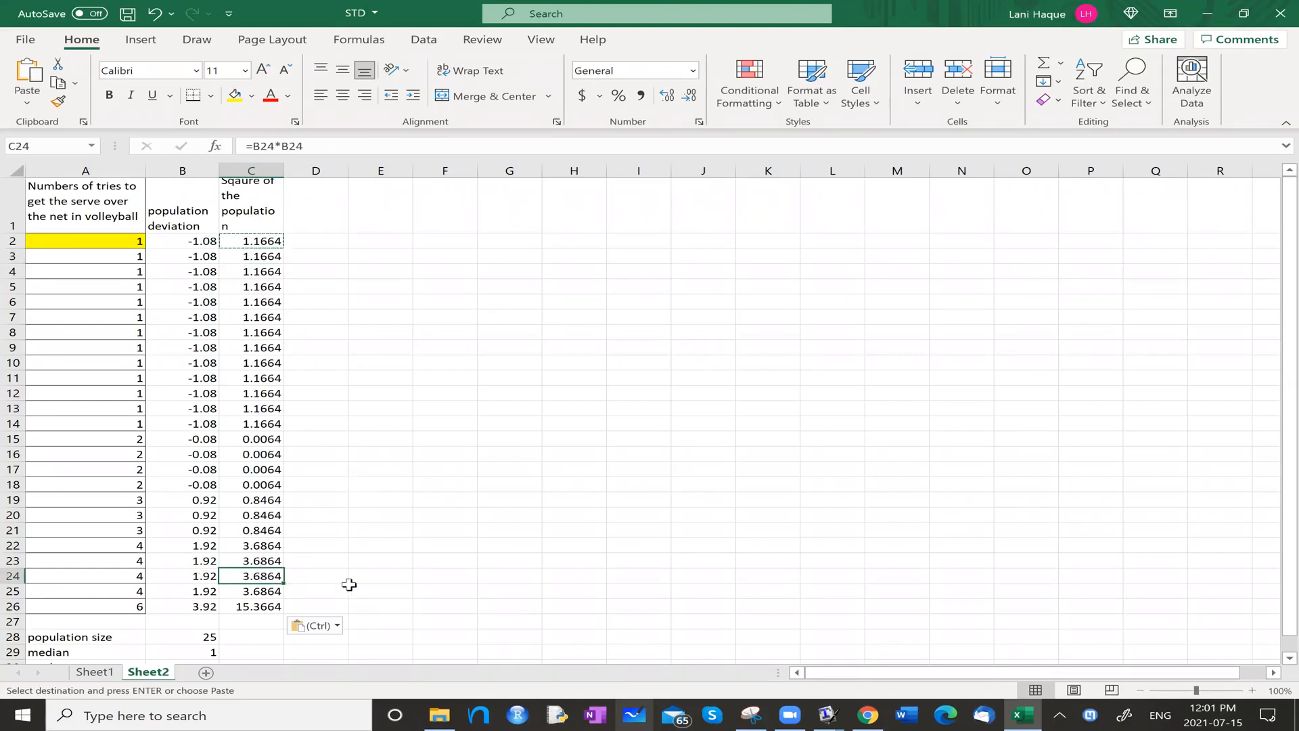
scroll(290, 487, "down", 1)
scroll(289, 486, "up", 1)
scroll(289, 485, "down", 1)
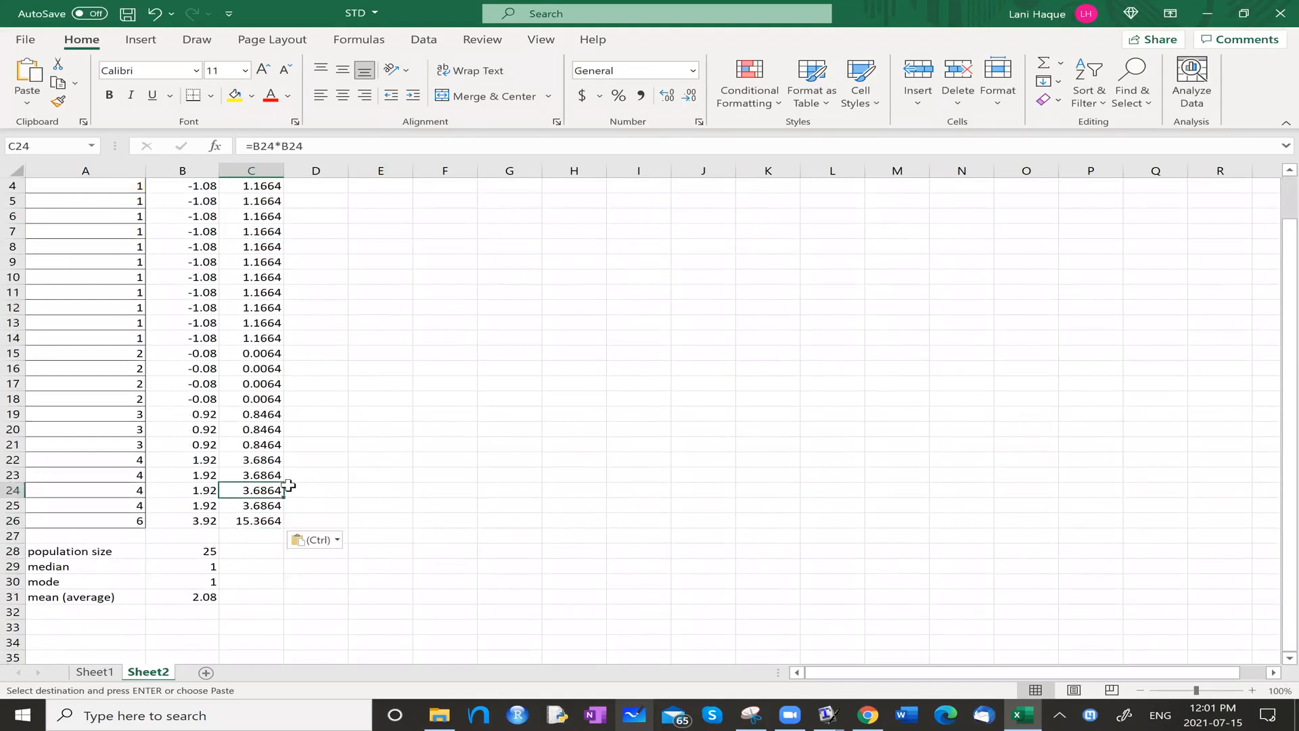
scroll(243, 566, "down", 1)
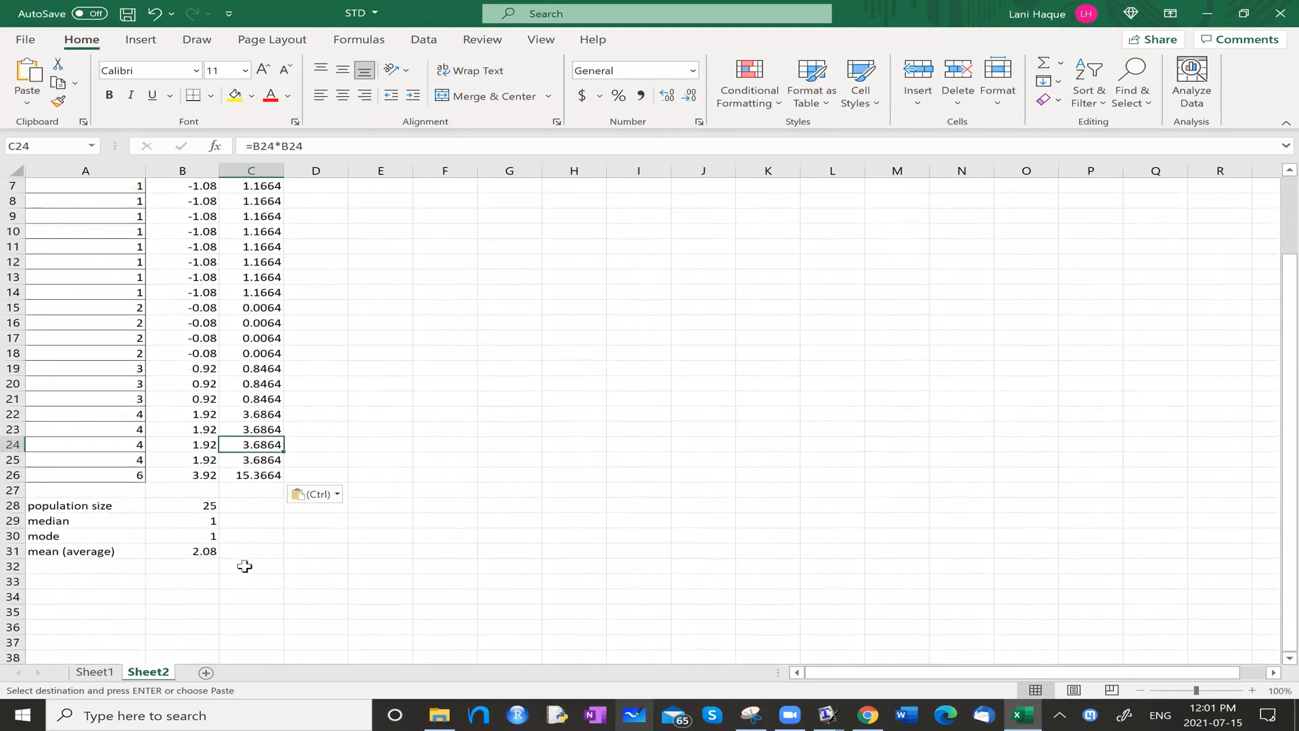
left_click(93, 583)
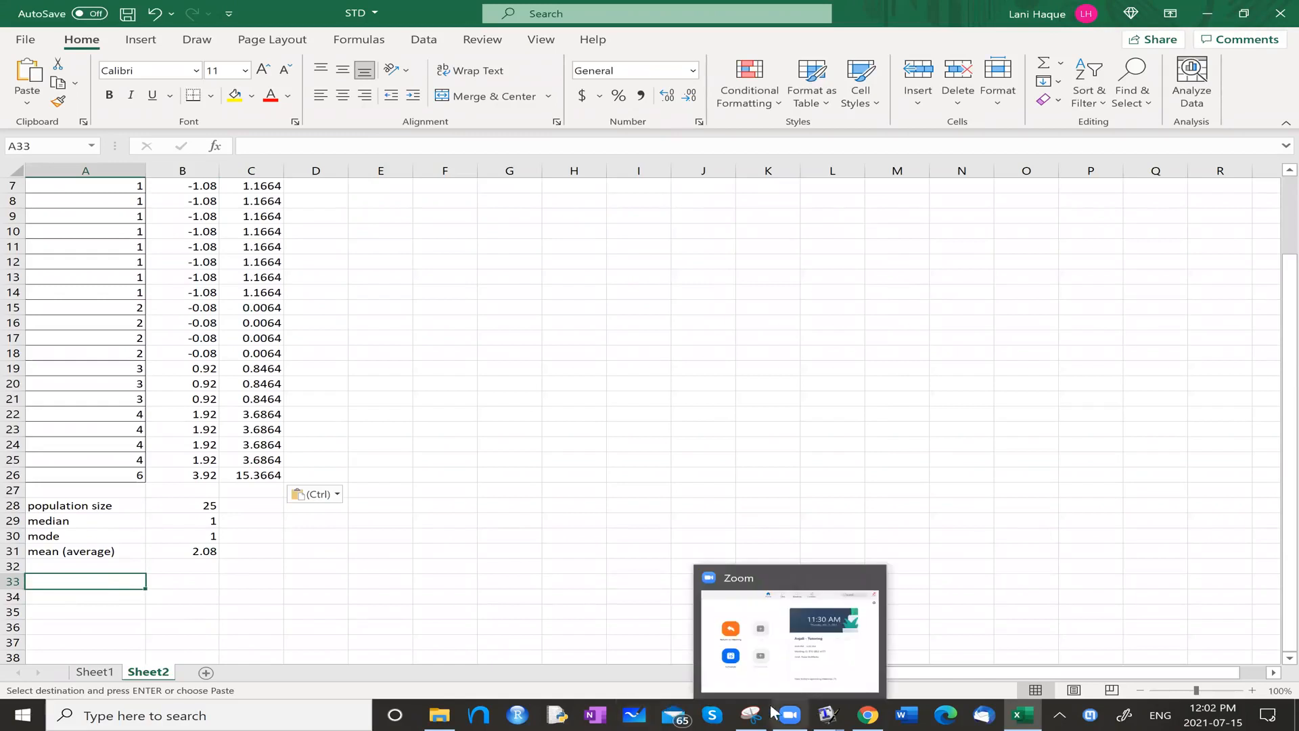
Switch to DM-MeasuresOfSpread-Sheet.pdf in TeXworks and capture its population standard deviation formula with Snipping Tool.
mouse_move(842, 713)
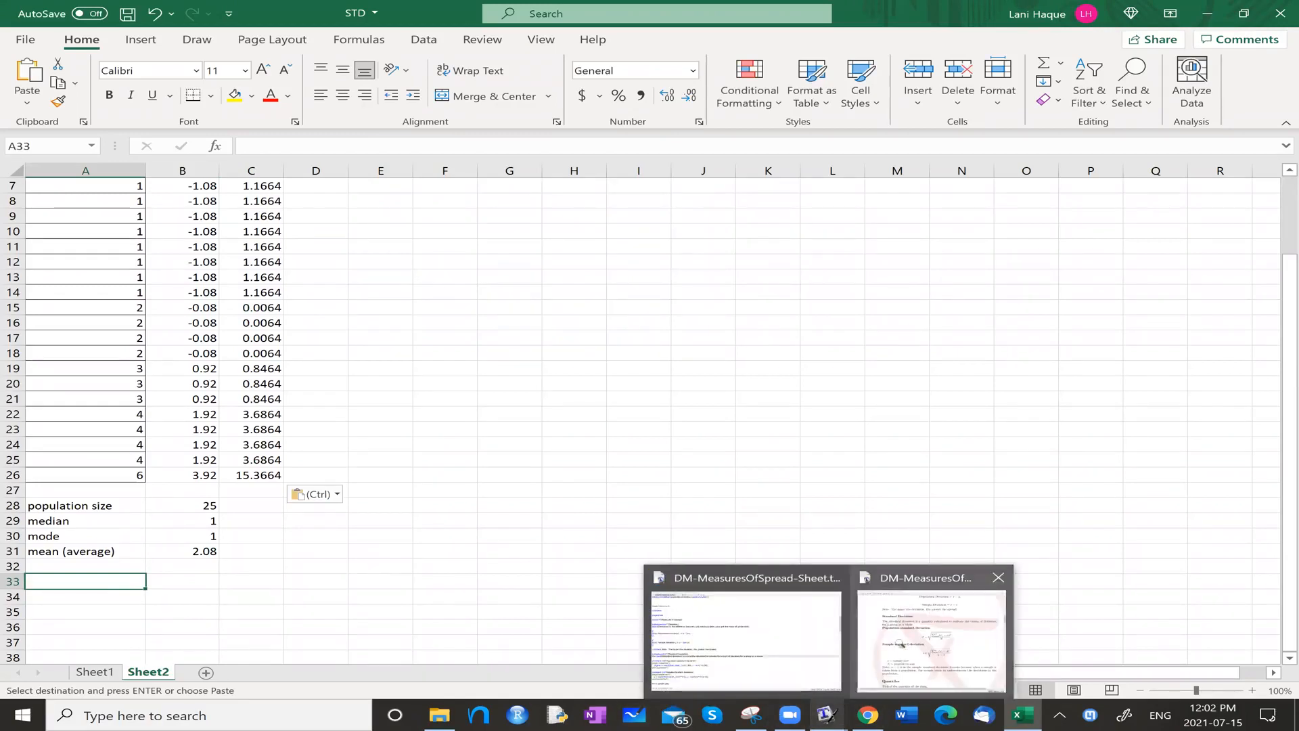
left_click(901, 644)
mouse_move(760, 712)
left_click(805, 629)
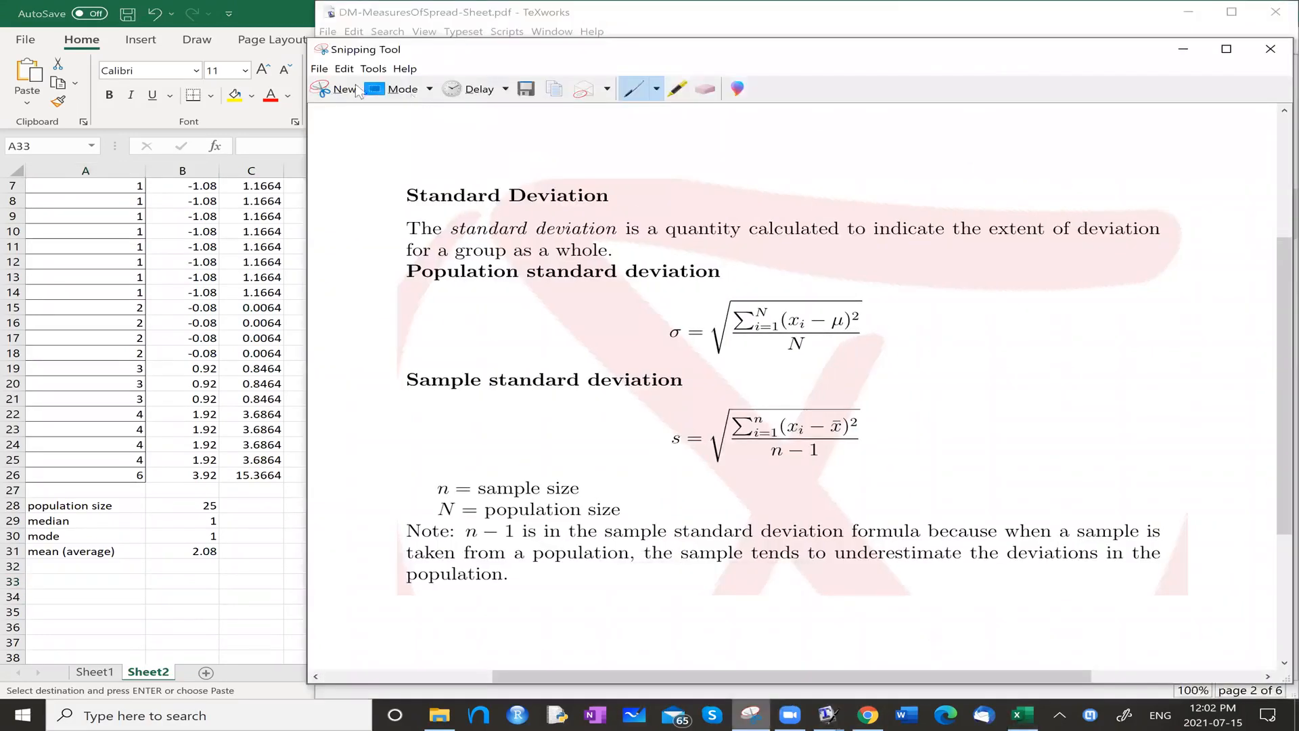
left_click(348, 87)
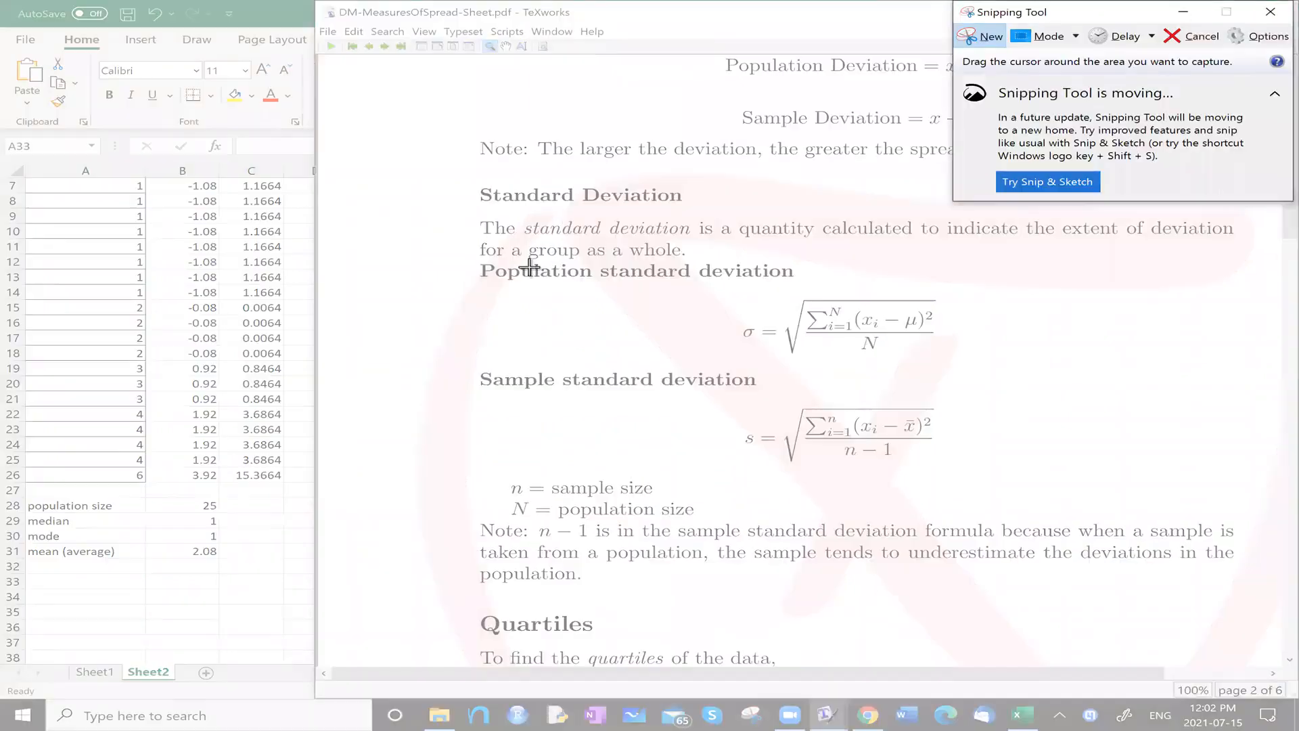
left_click_drag(732, 283, 967, 366)
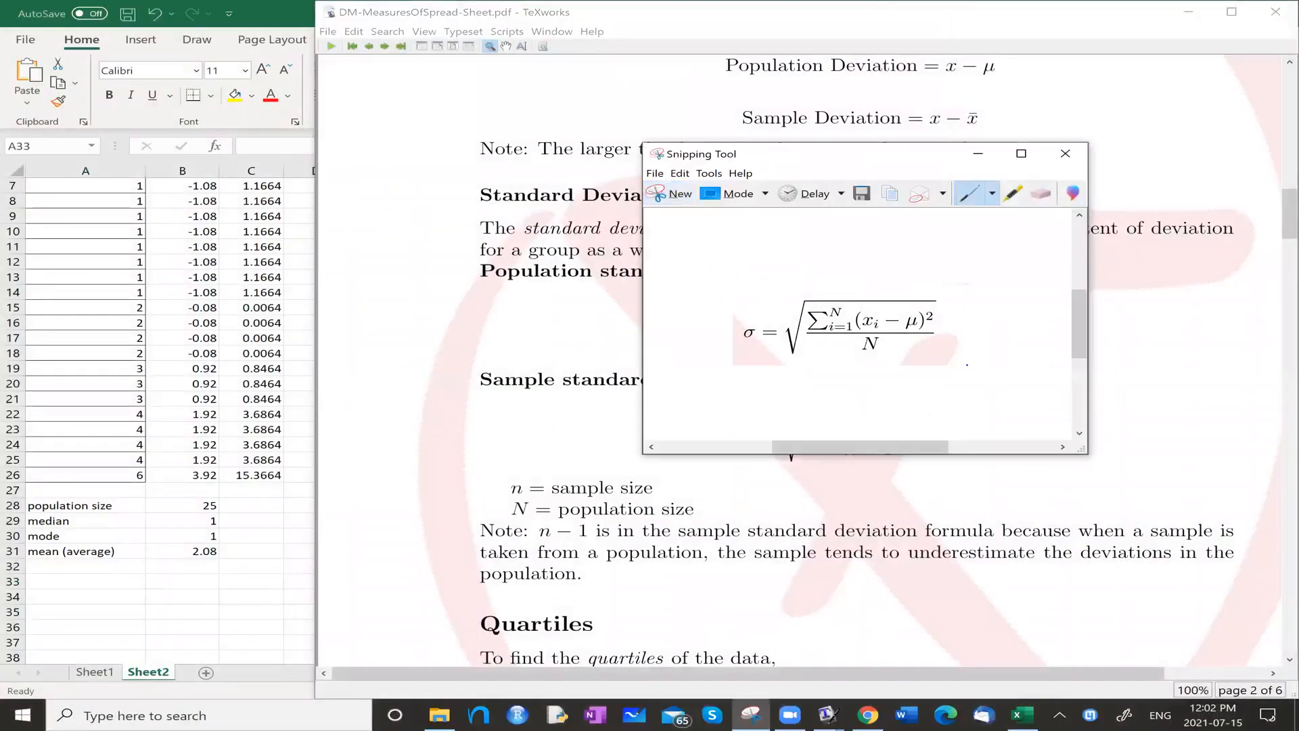
Return to the Excel worksheet, paste the captured formula picture, and place it over about columns J to N, rows 11 to 16.
left_click(260, 15)
left_click(733, 365)
key("ctrl+v")
left_click_drag(810, 417, 737, 305)
left_click_drag(602, 415, 854, 308)
left_click_drag(947, 287, 814, 288)
left_click(745, 422)
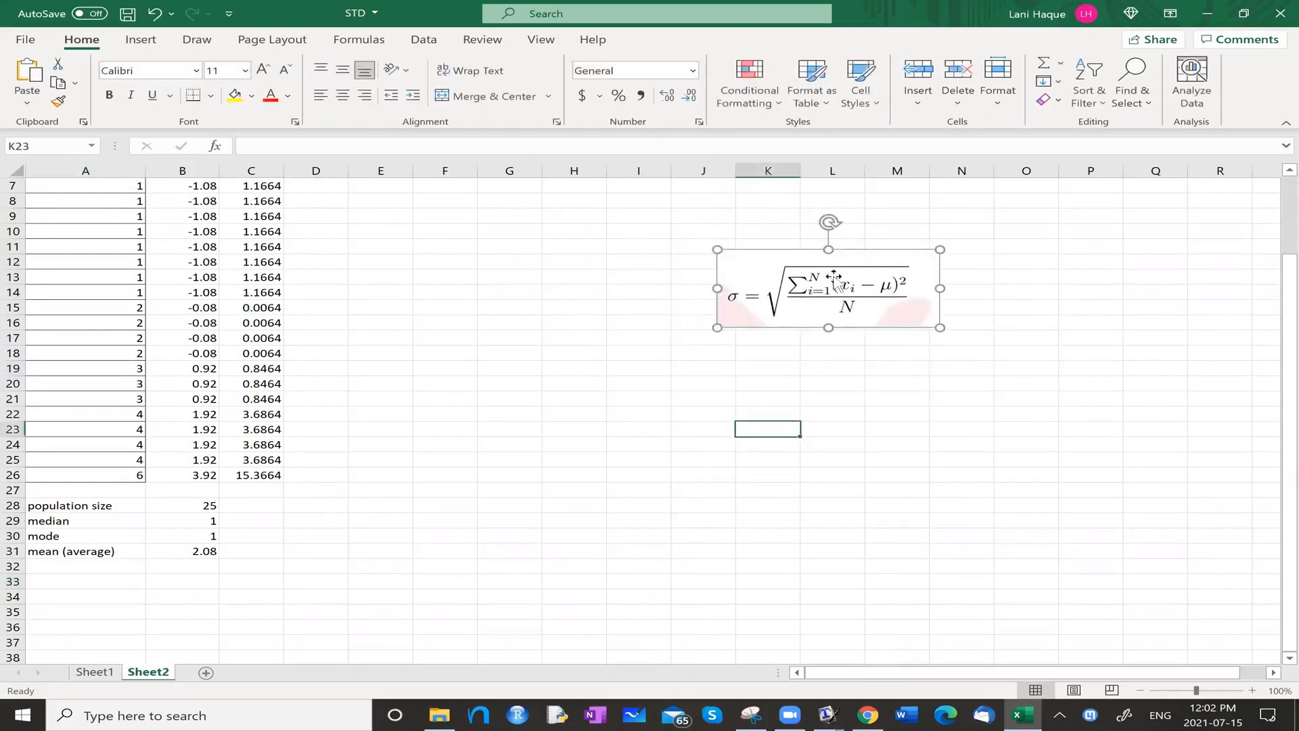
Label the formula picture by entering "Population stanard deviation" in cell K10 above it.
left_click(752, 230)
type("Poulation")
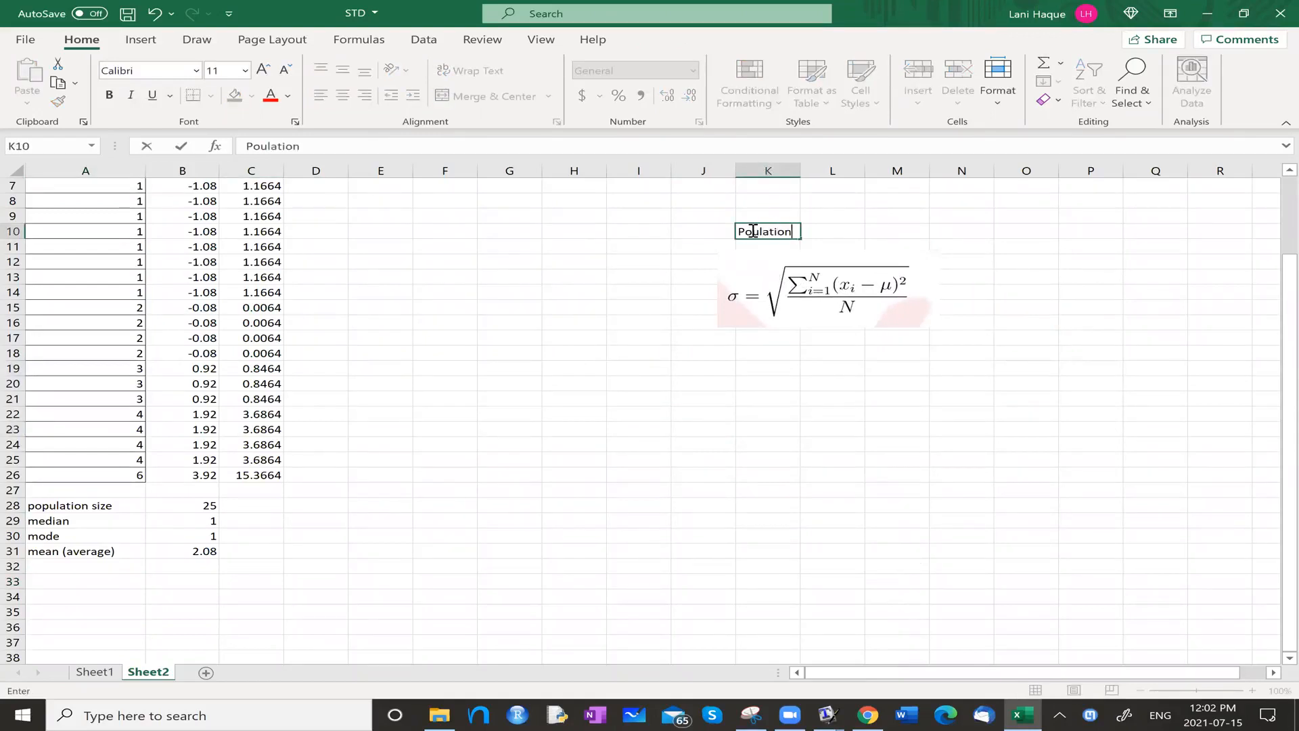
key("BackSpace")
key("BackSpace")
key("BackSpace")
key("BackSpace")
key("BackSpace")
key("BackSpace")
key("BackSpace")
type("pulation D")
key("BackSpace")
key("BackSpace")
type("stanard deviation")
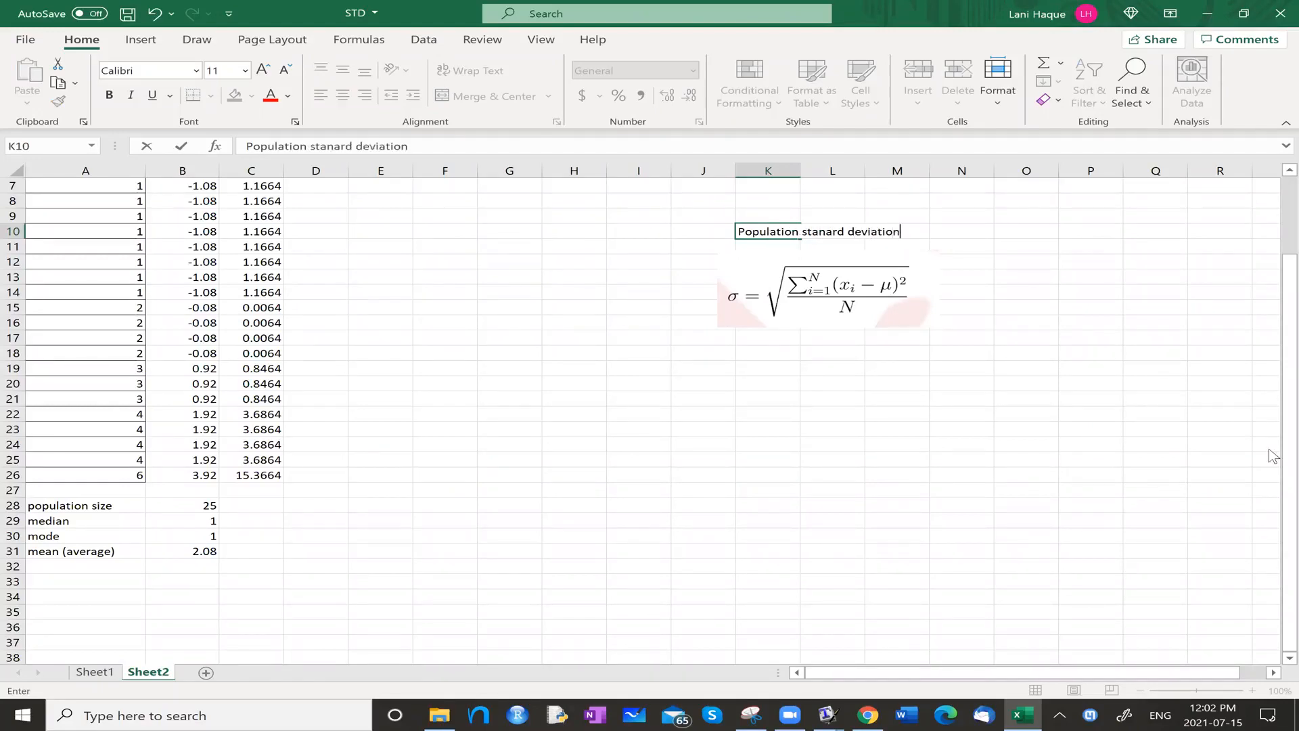
key("Return")
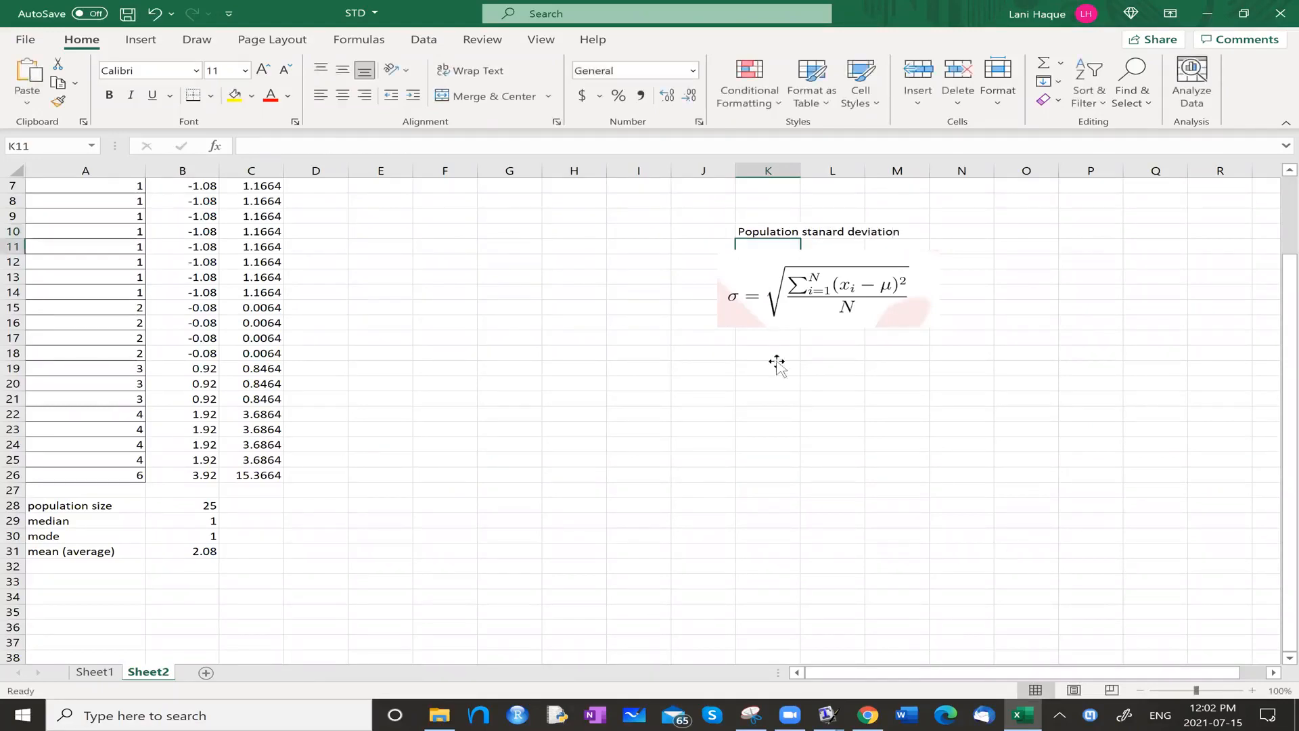
scroll(940, 294, "up", 1)
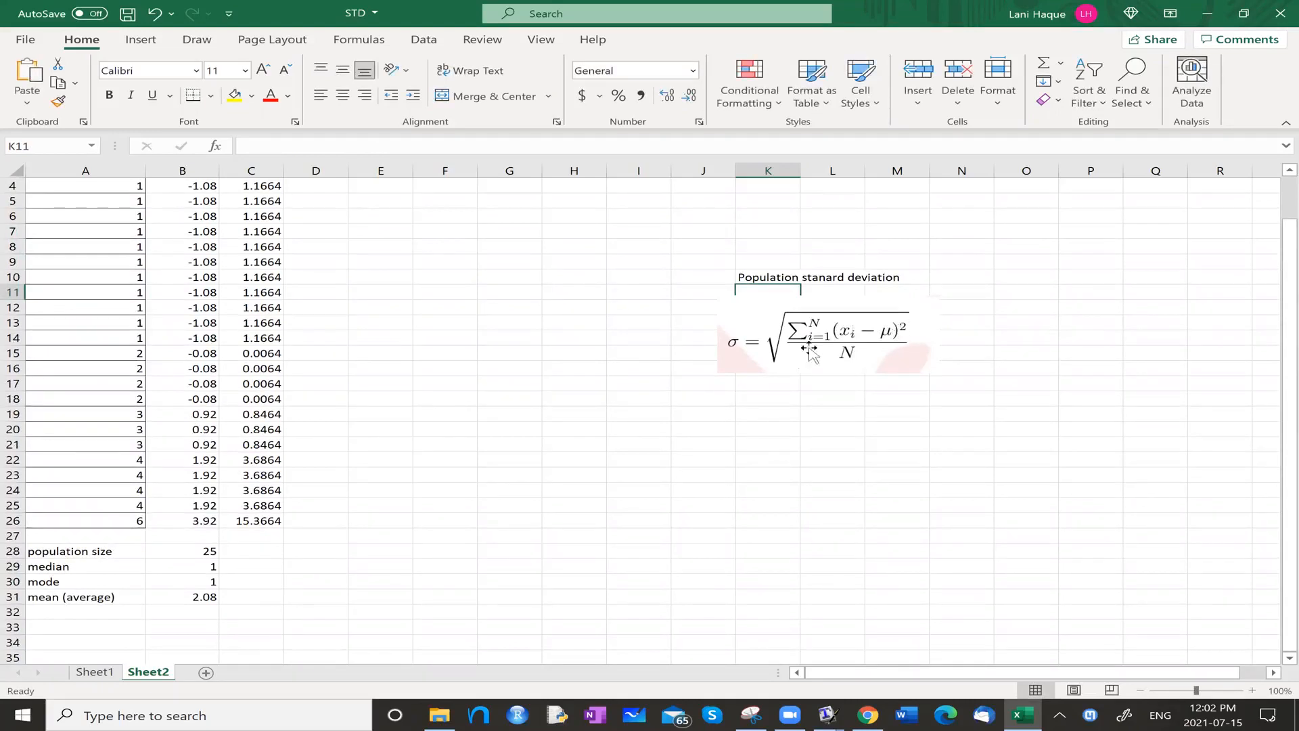
Enter the label "Sum no square of population deviations" in cell A33.
left_click(89, 628)
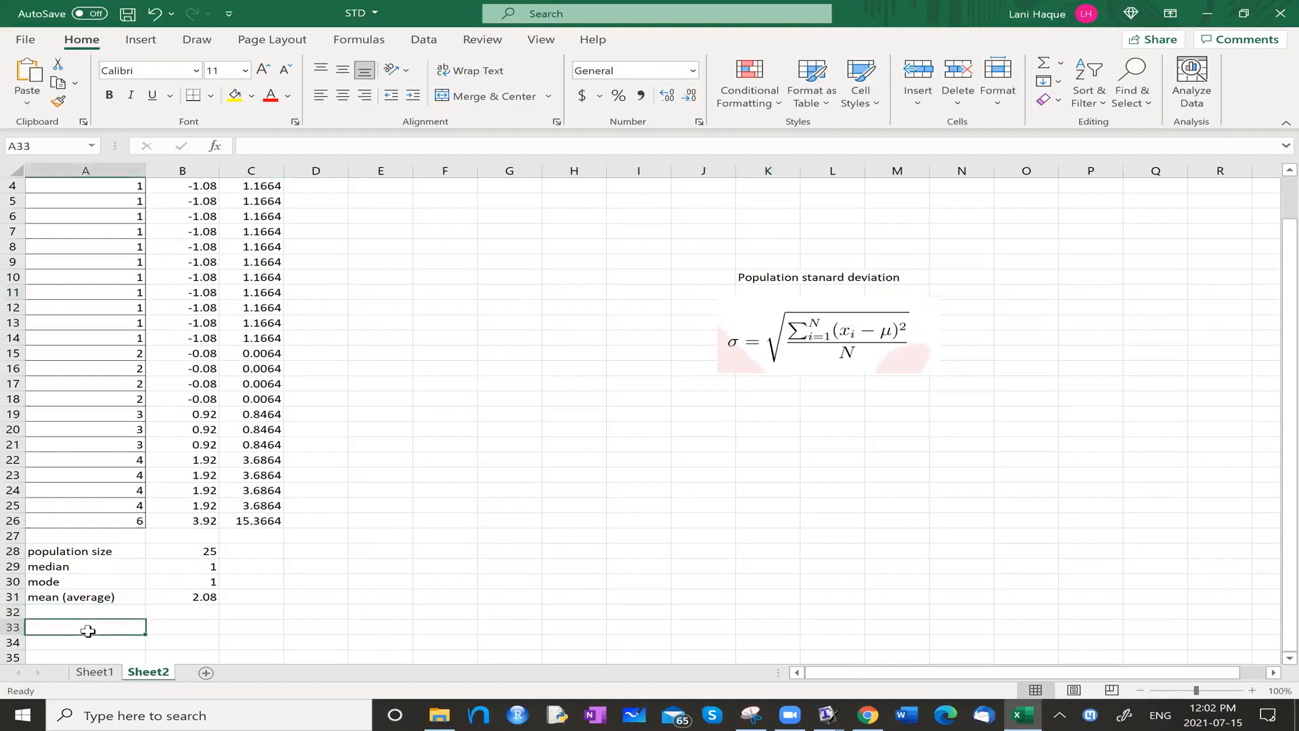
type("Sum nof ")
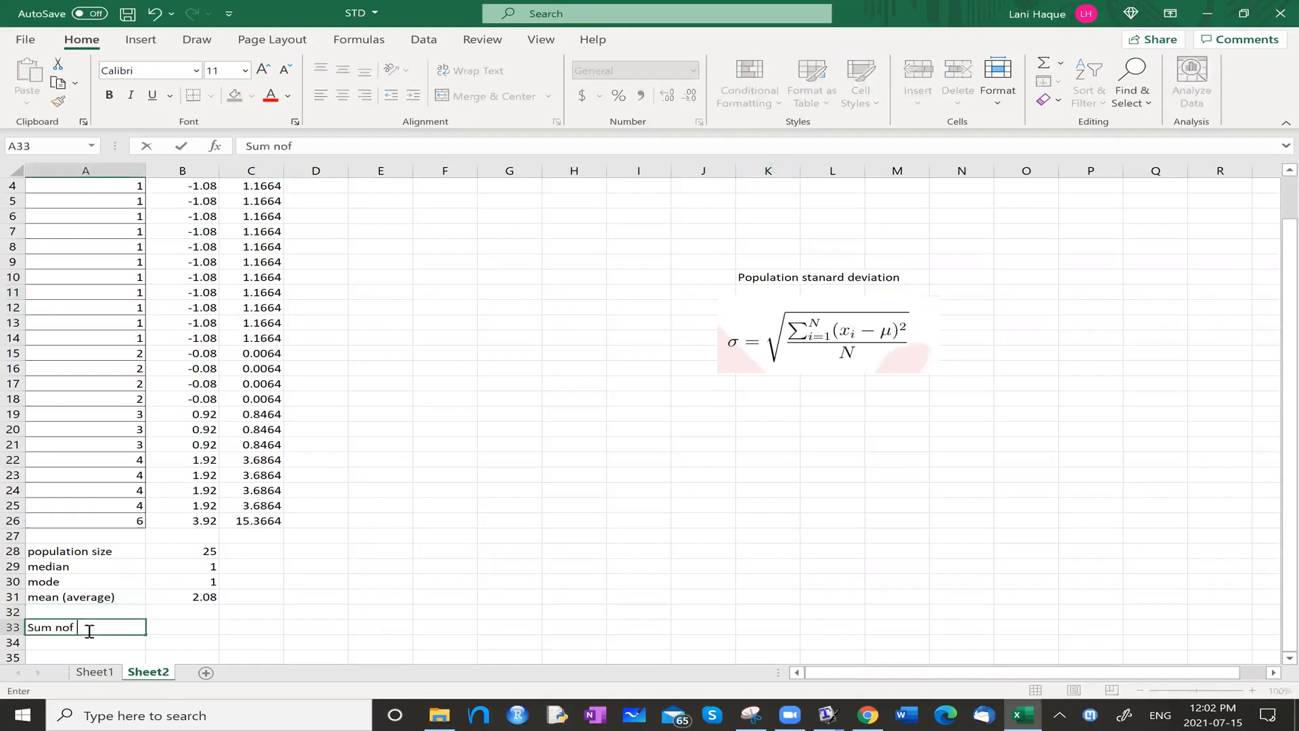
key("BackSpace")
key("BackSpace")
type(" square of popula")
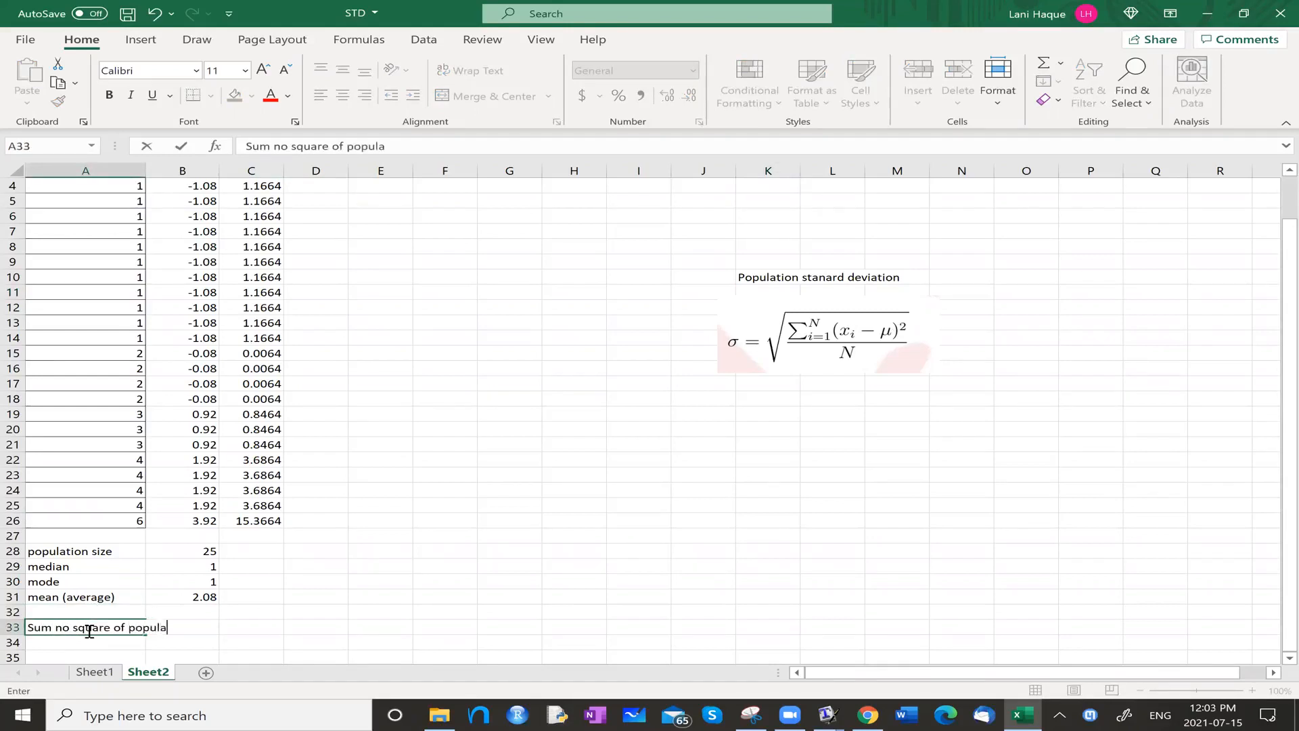
type("tion deviations")
key("Tab")
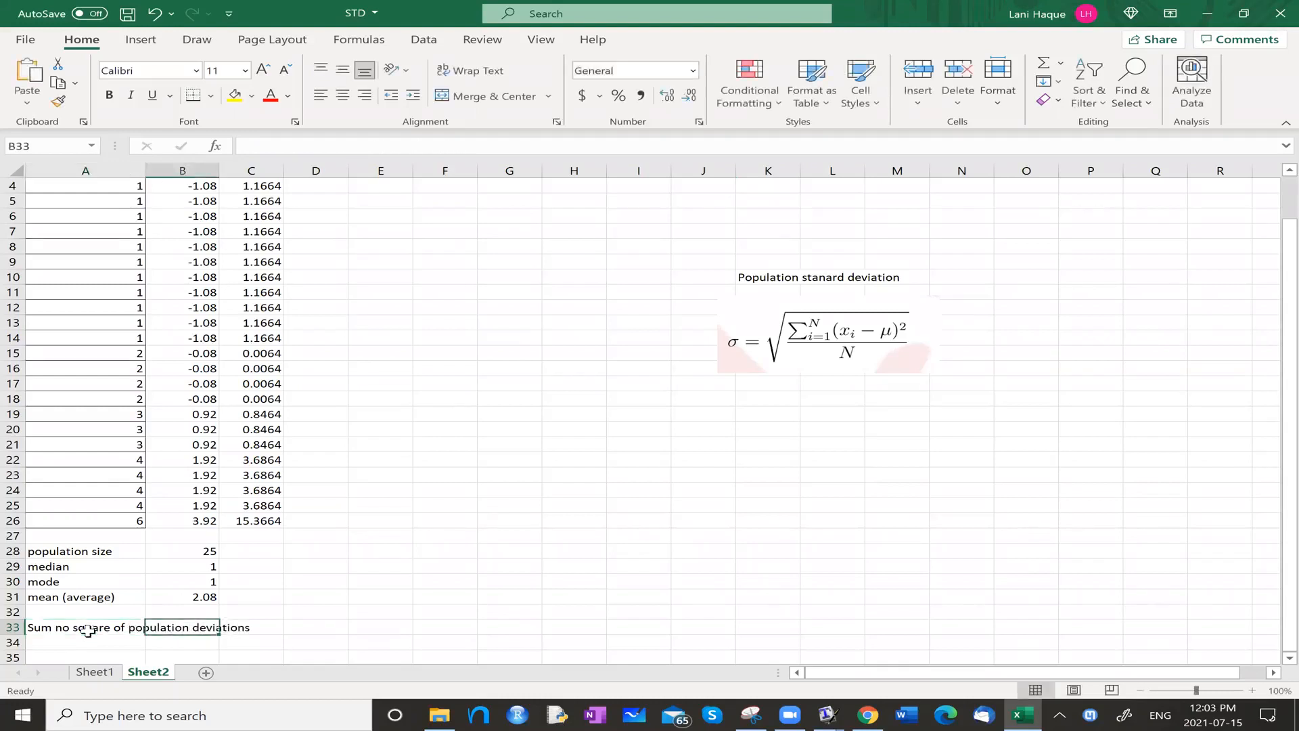
Wrap the text throughout column A so the long label in A33 fits its column width.
left_click(82, 170)
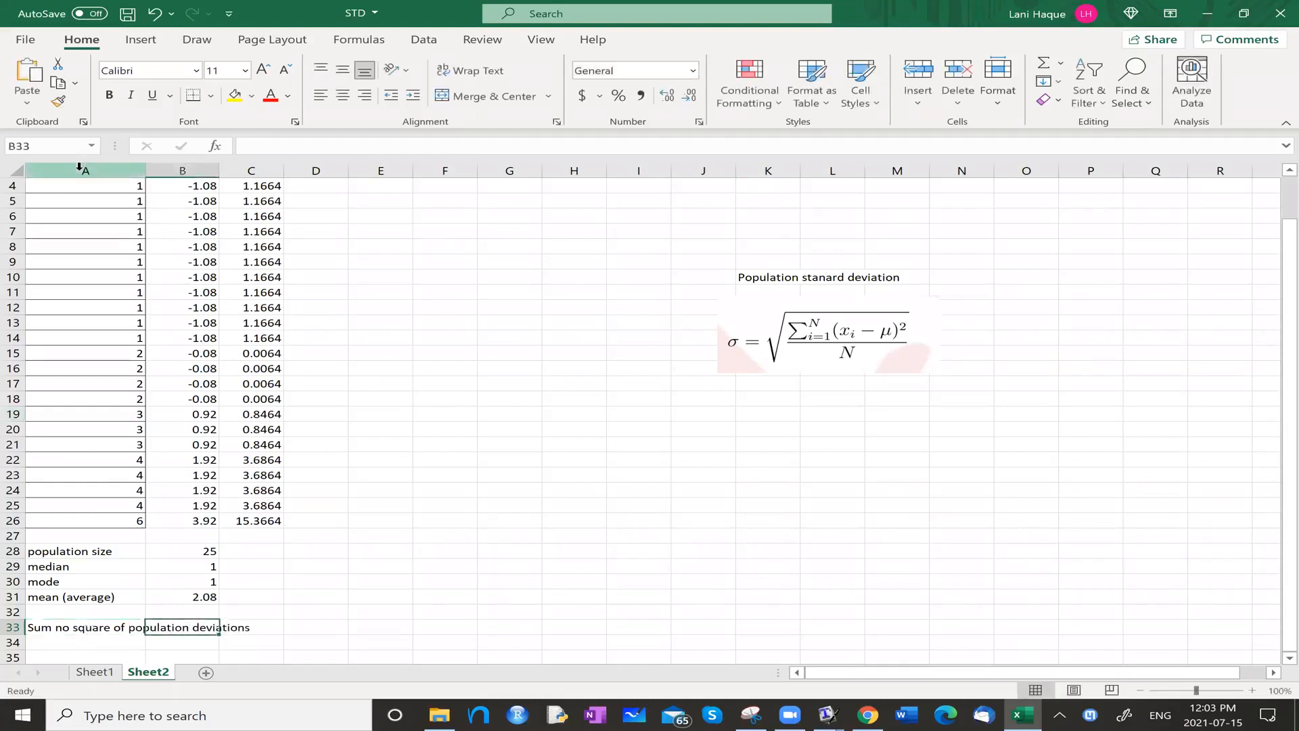
left_click(451, 72)
left_click(208, 642)
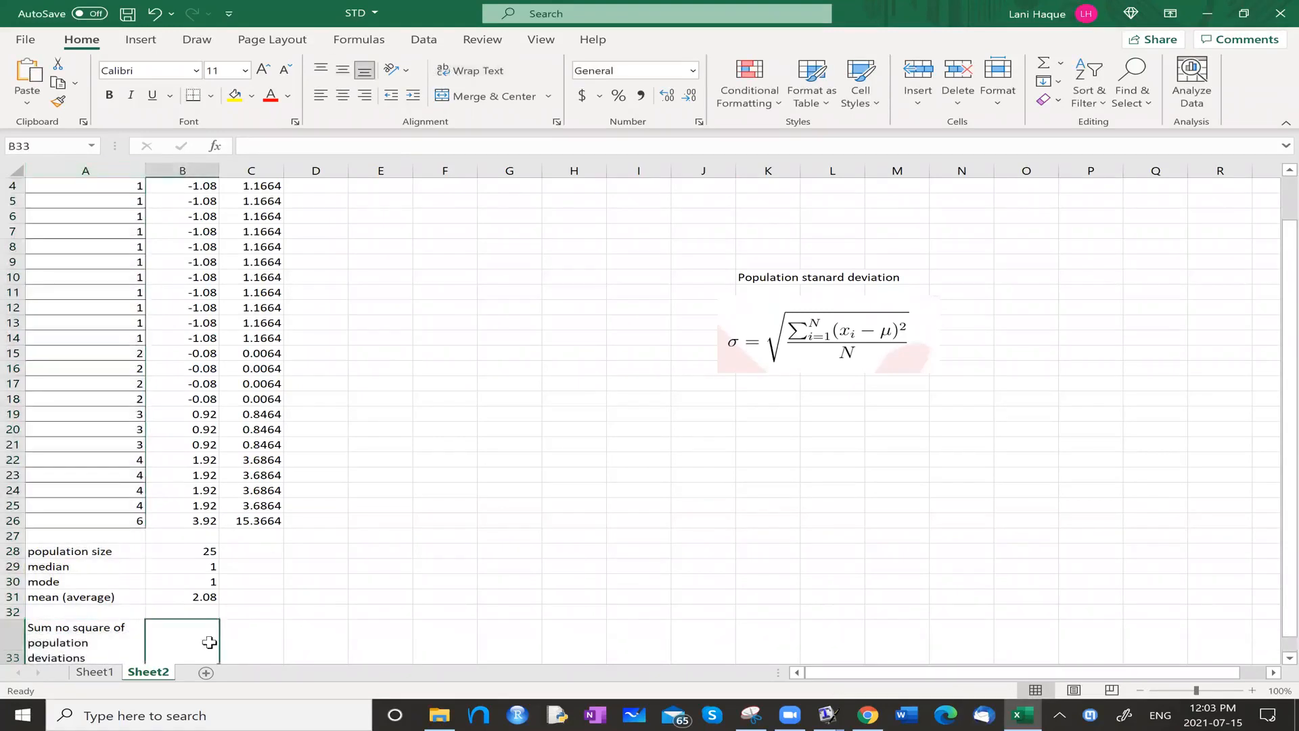
Check the first and last cells of the squared deviation data, C2 and C26.
left_click(271, 641)
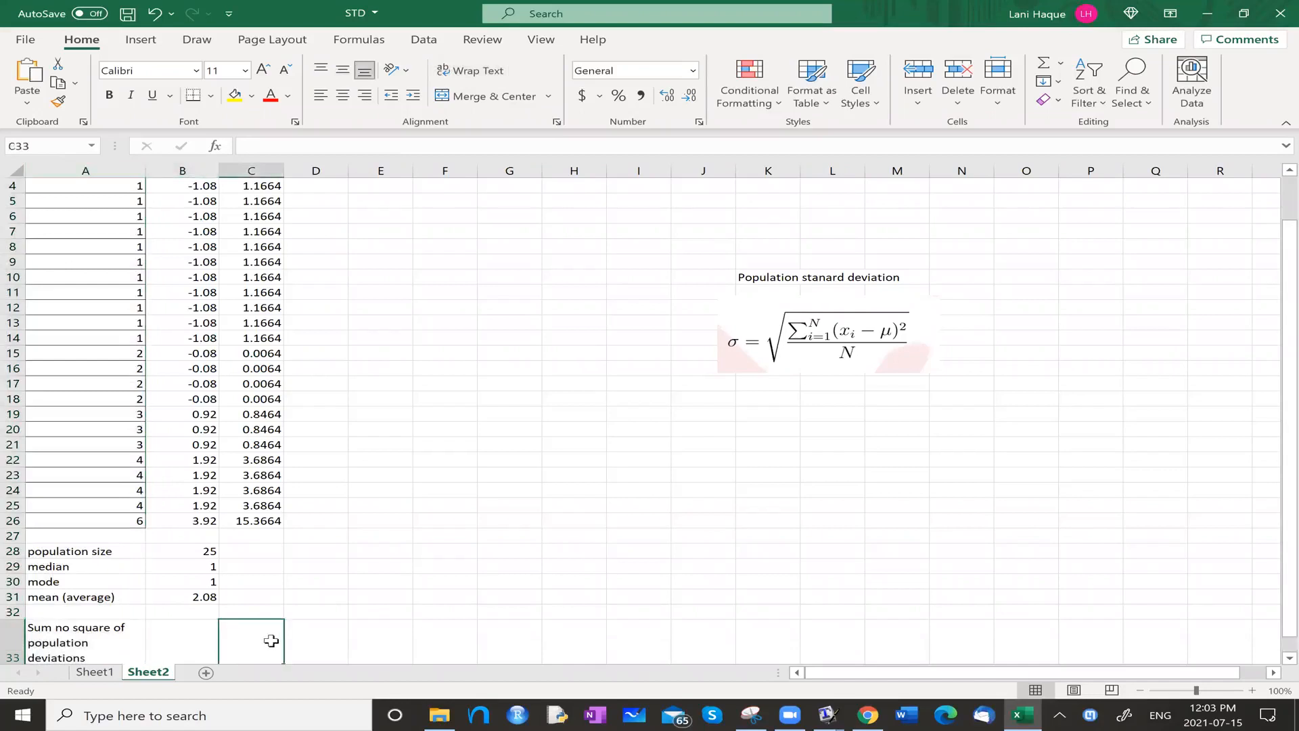
scroll(271, 640, "down", 1)
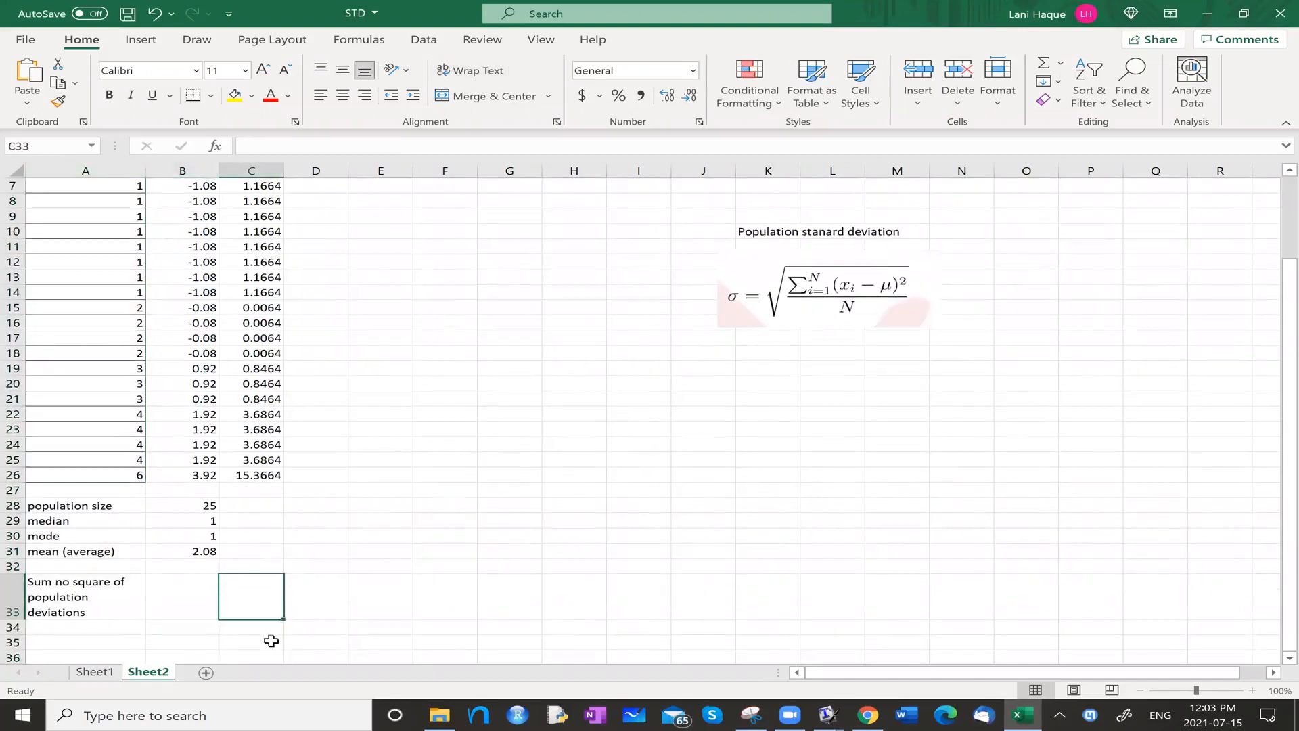
scroll(267, 546, "up", 2)
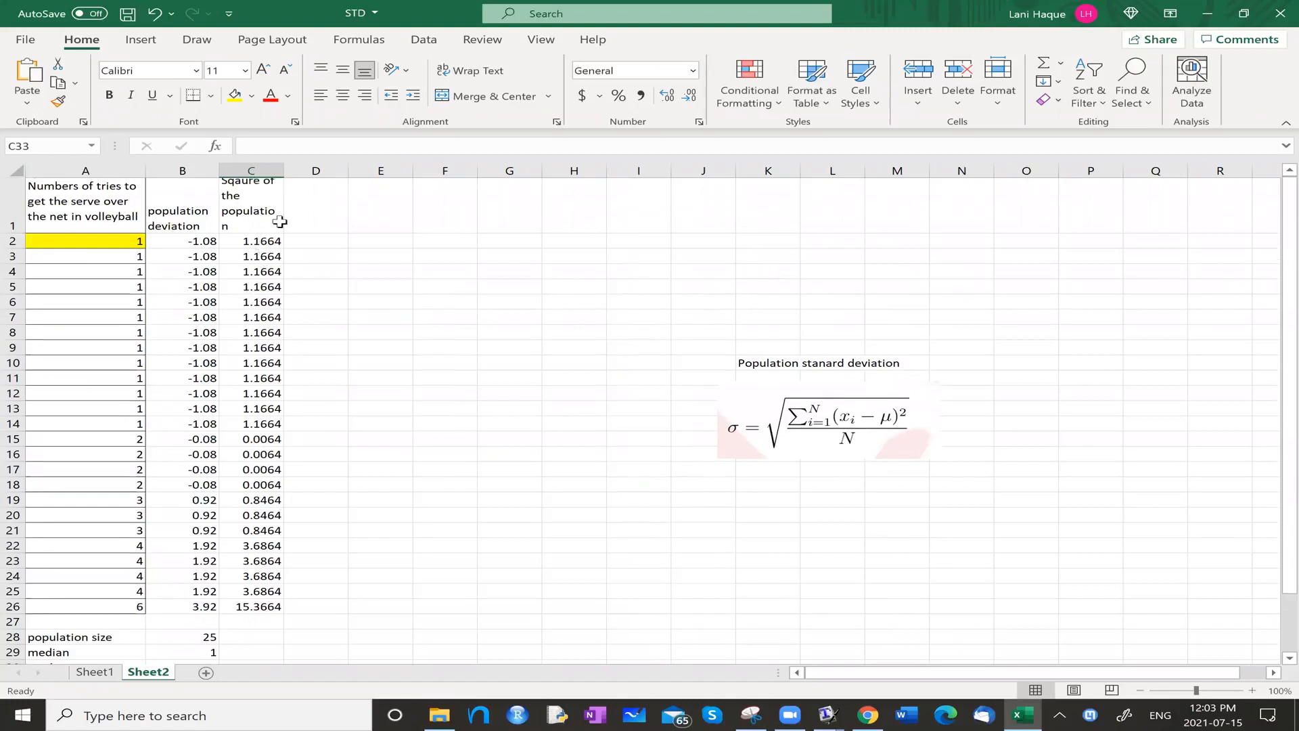
left_click(250, 238)
left_click(265, 604)
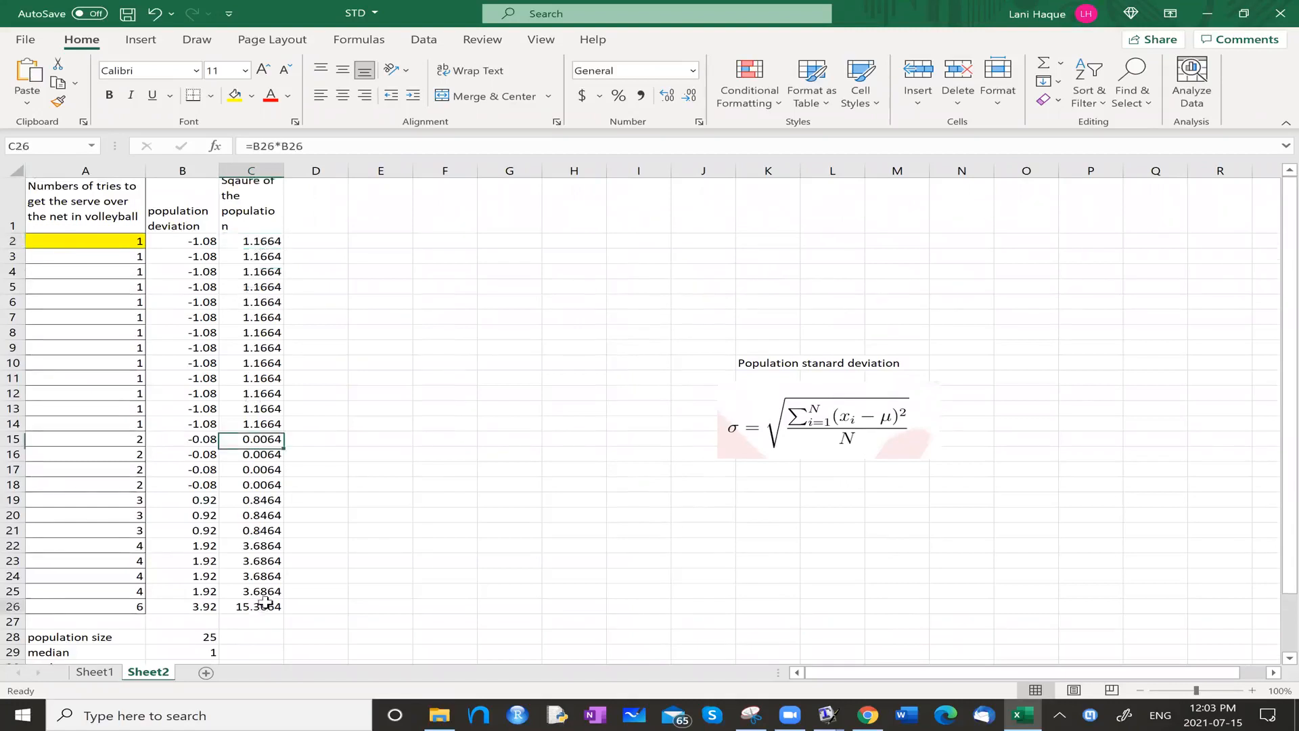
scroll(265, 604, "down", 1)
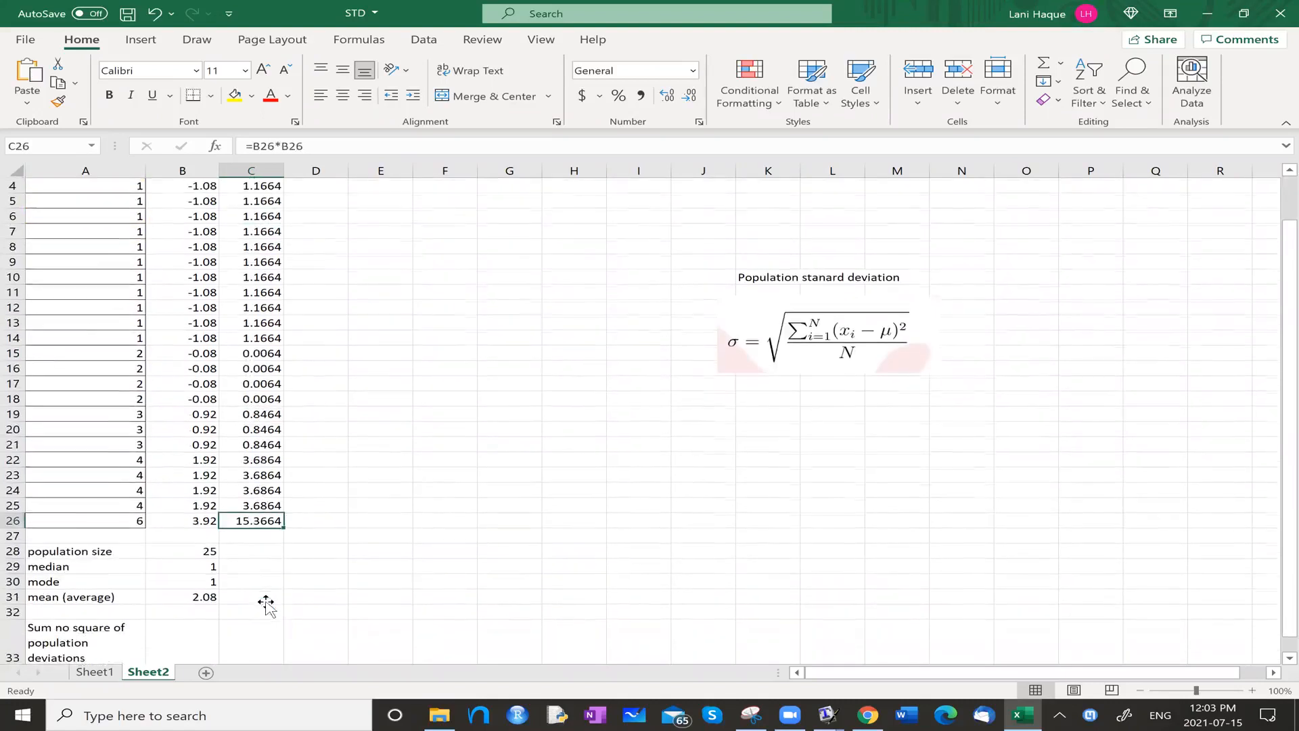
Total the squared deviations in C33 with AutoSum, correcting the range so the formula is =SUM(C2:C26).
left_click(241, 640)
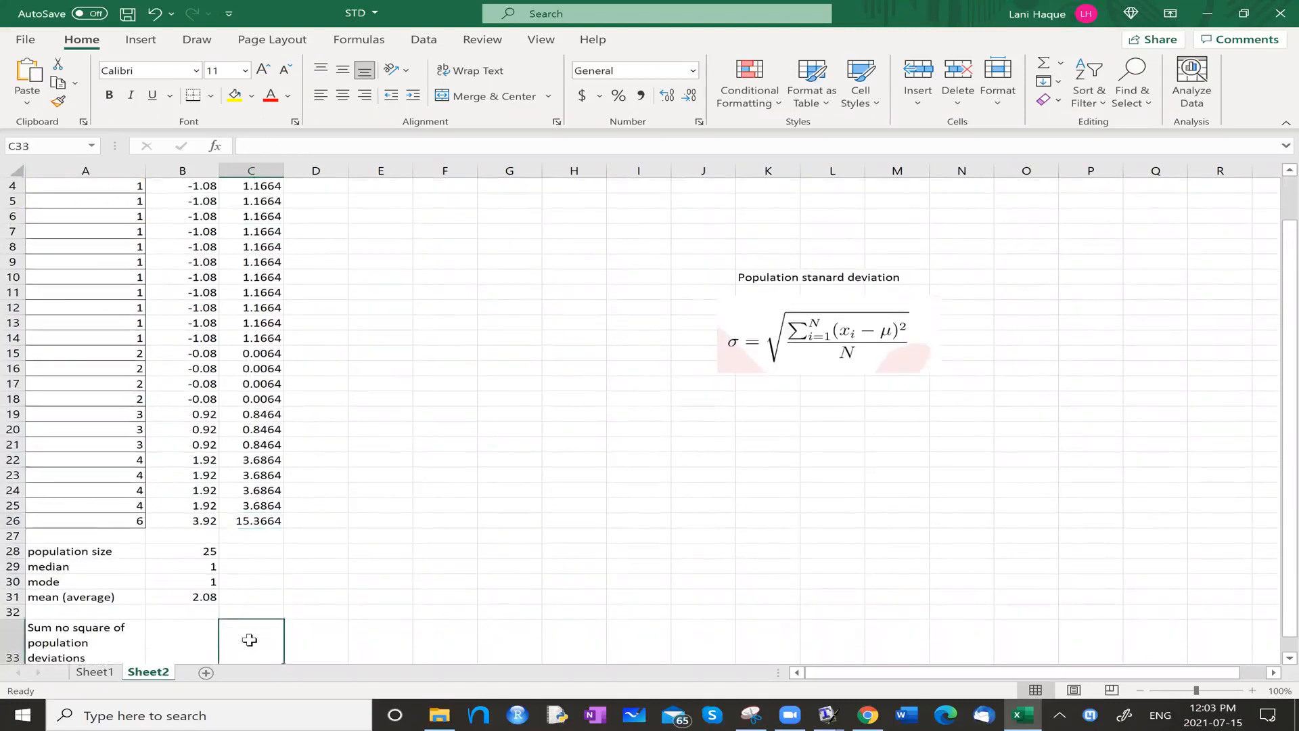
scroll(249, 639, "down", 1)
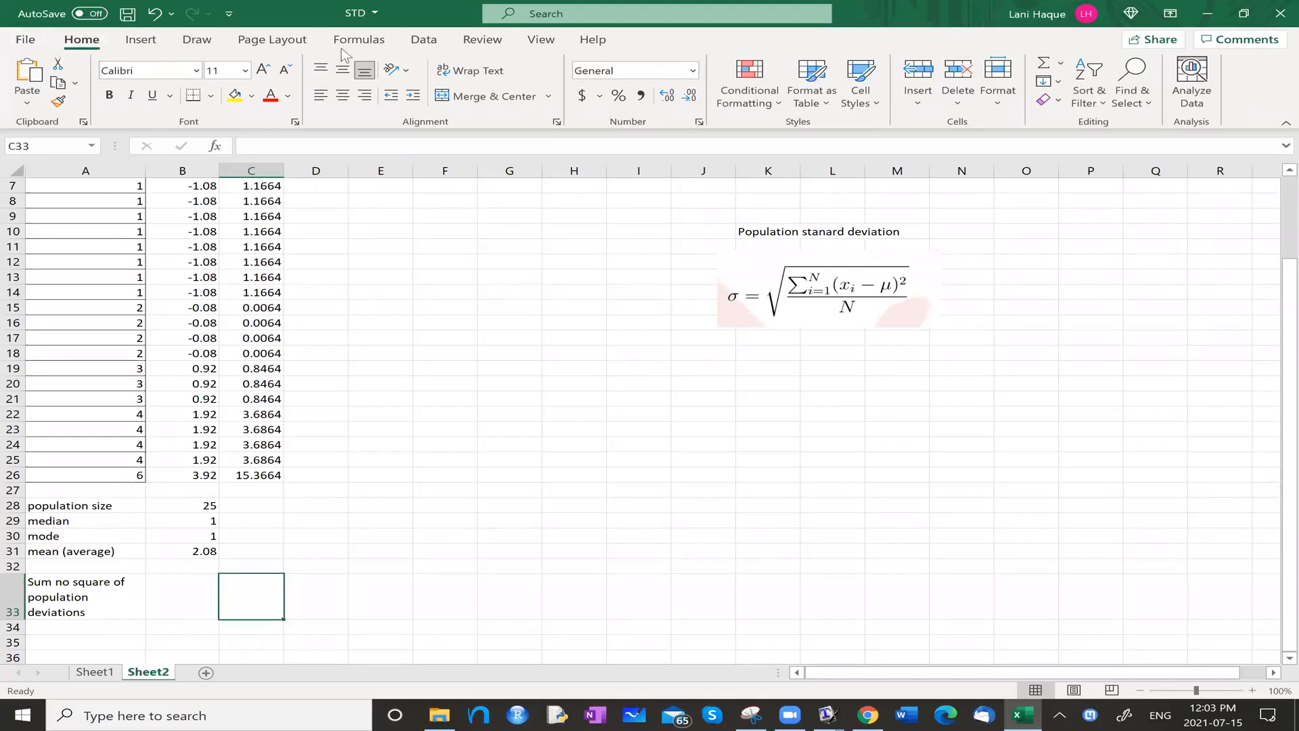
left_click(367, 42)
left_click(89, 102)
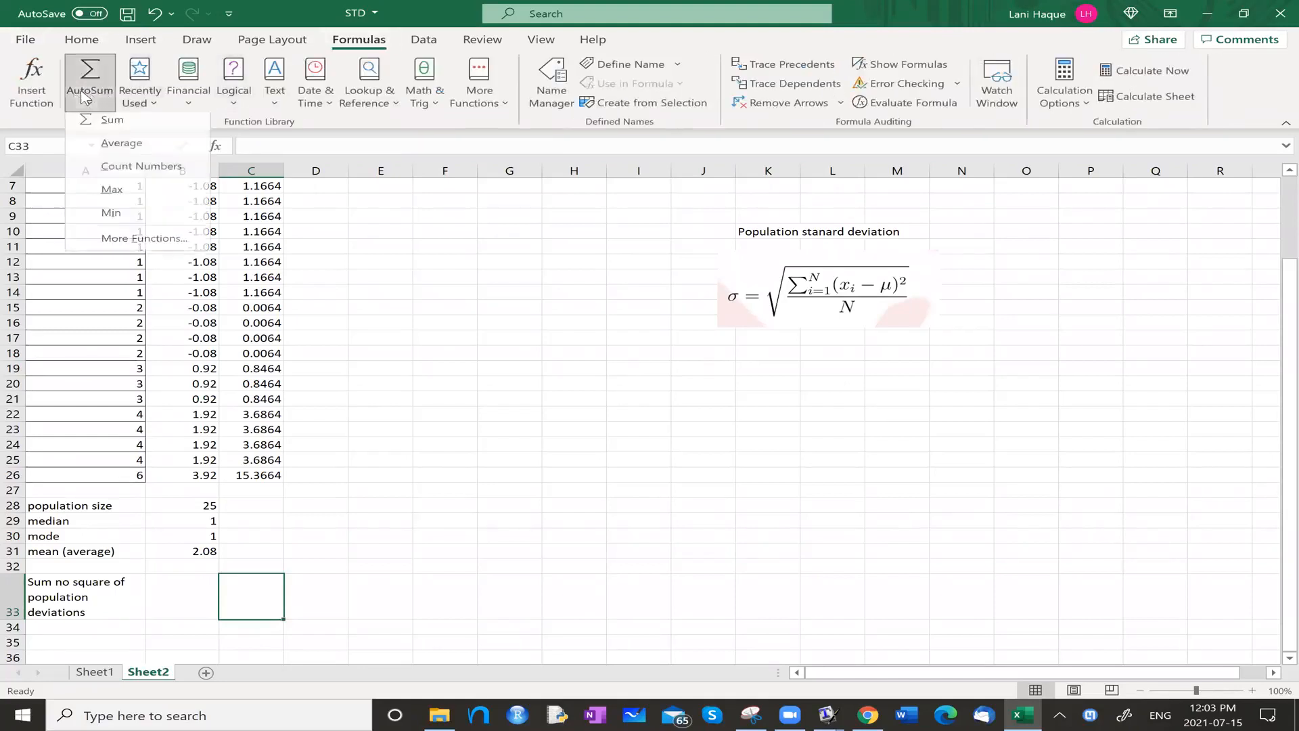
left_click(110, 127)
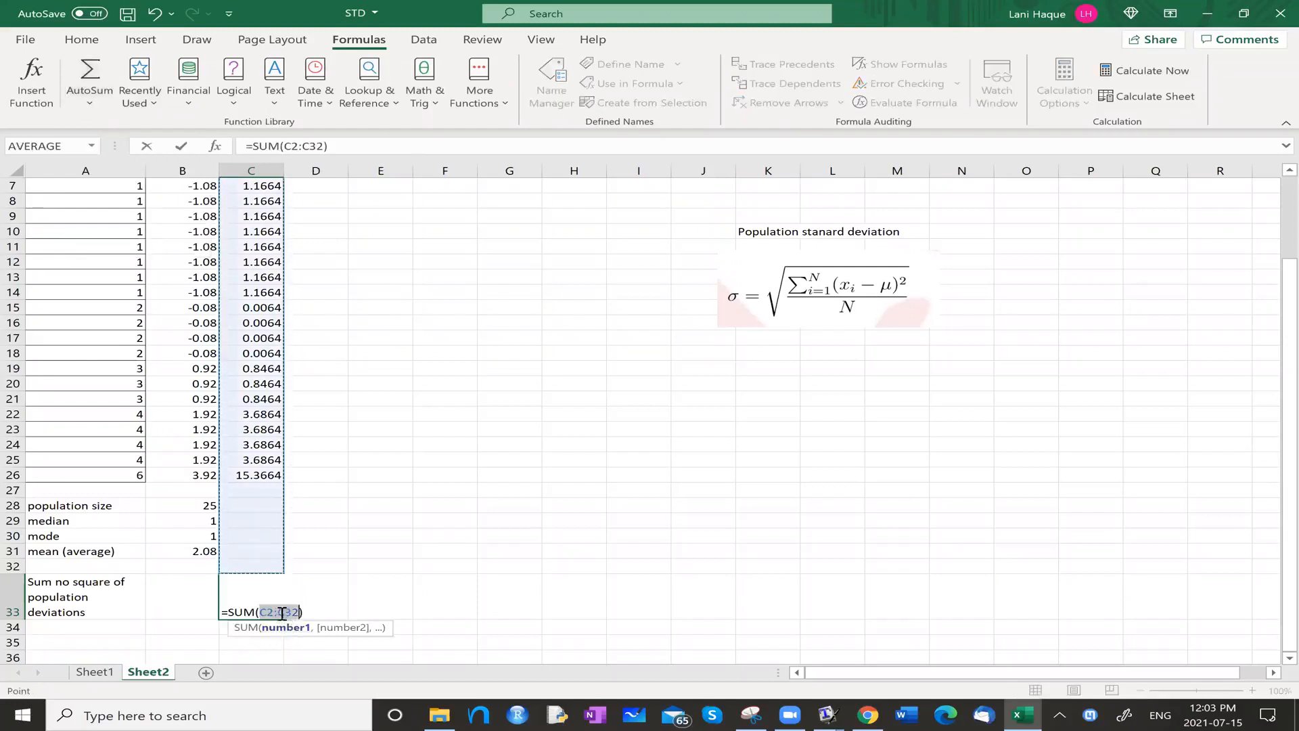
left_click(306, 609)
key("BackSpace")
key("BackSpace")
key("BackSpace")
type("C26")
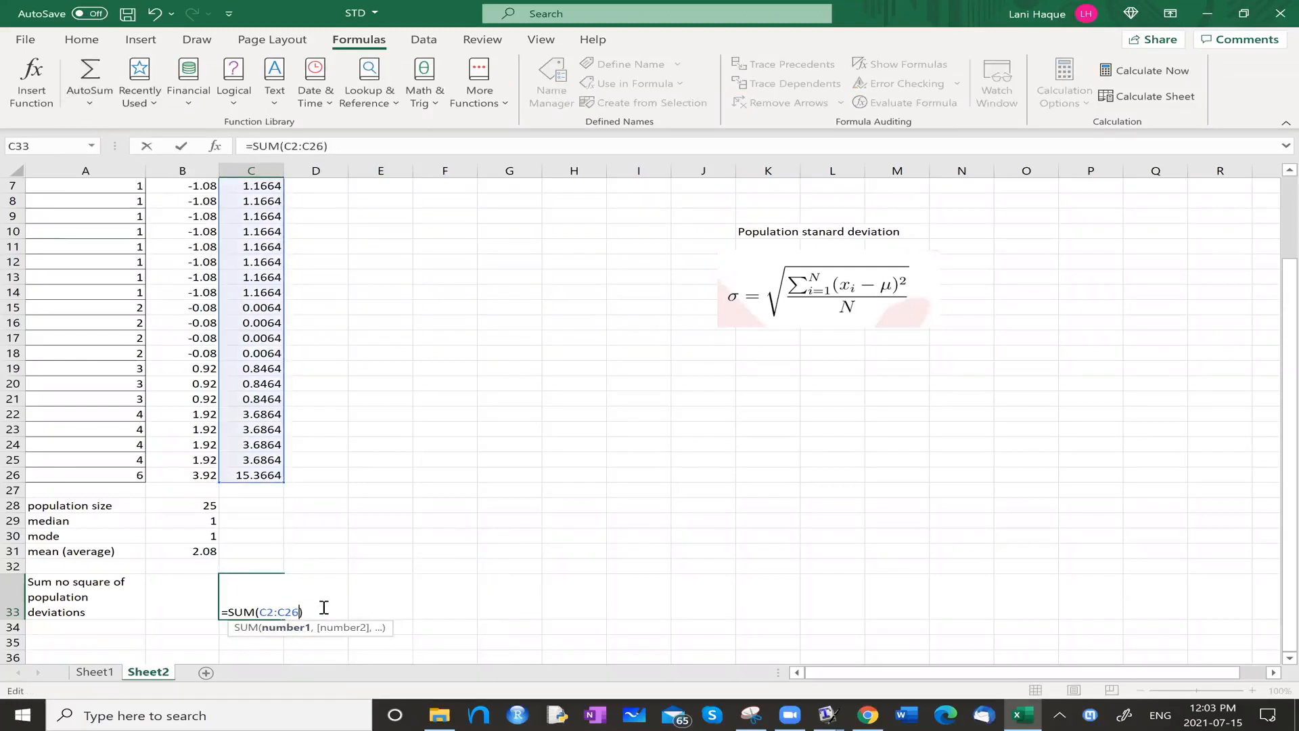
key("Return")
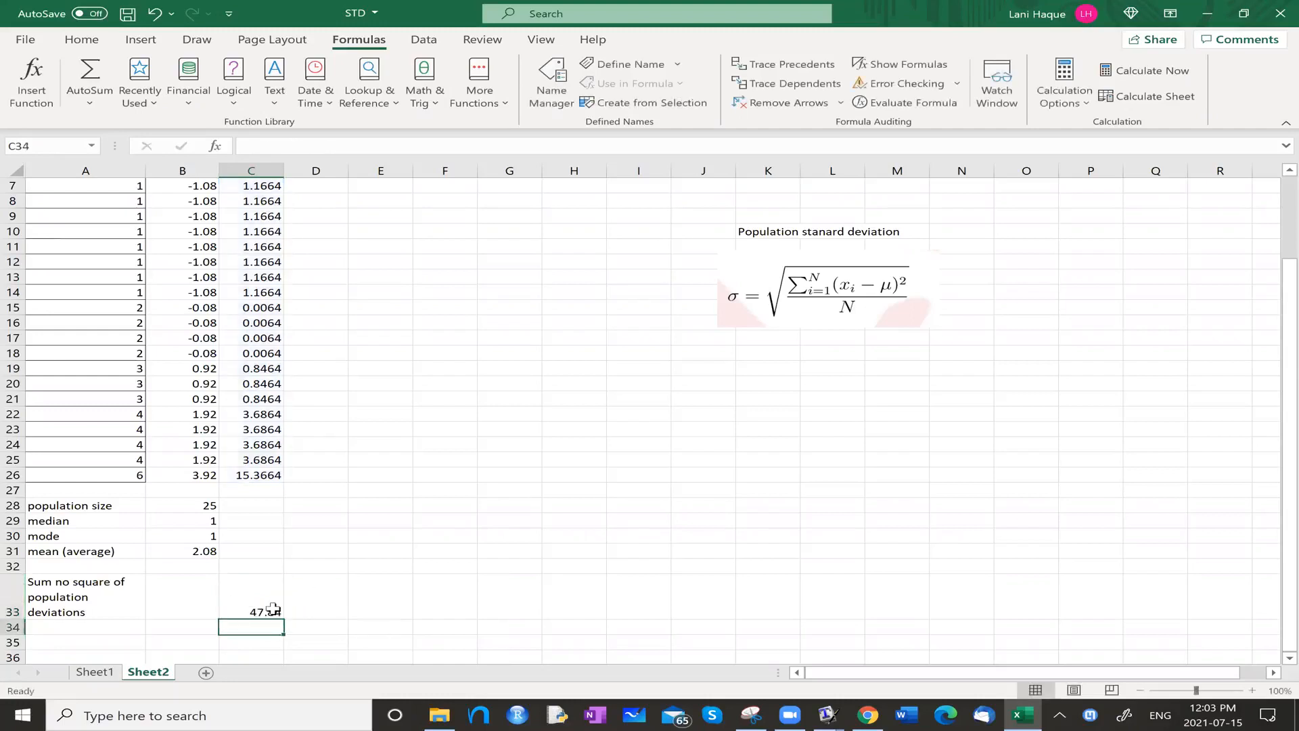
left_click(281, 615)
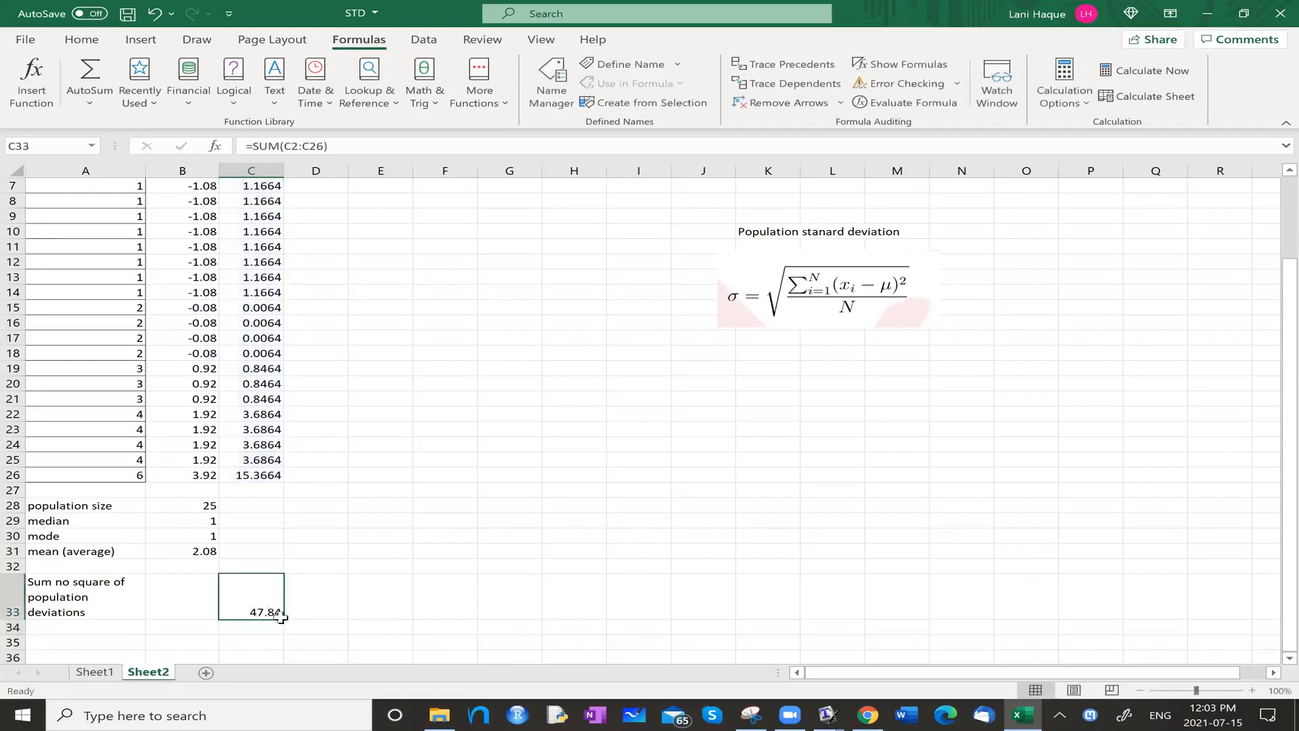
Correct the label in A33 to "Sum of squares of population deviations".
left_click(125, 629)
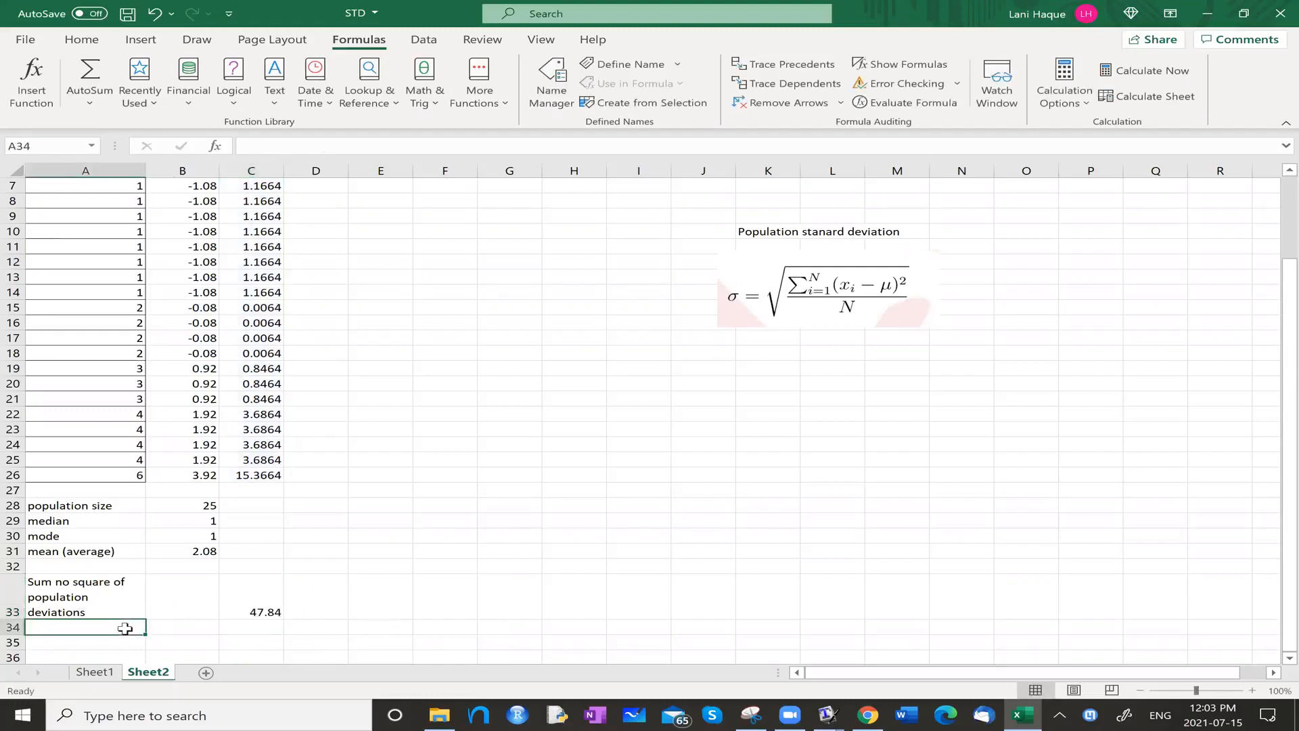
left_click(44, 597)
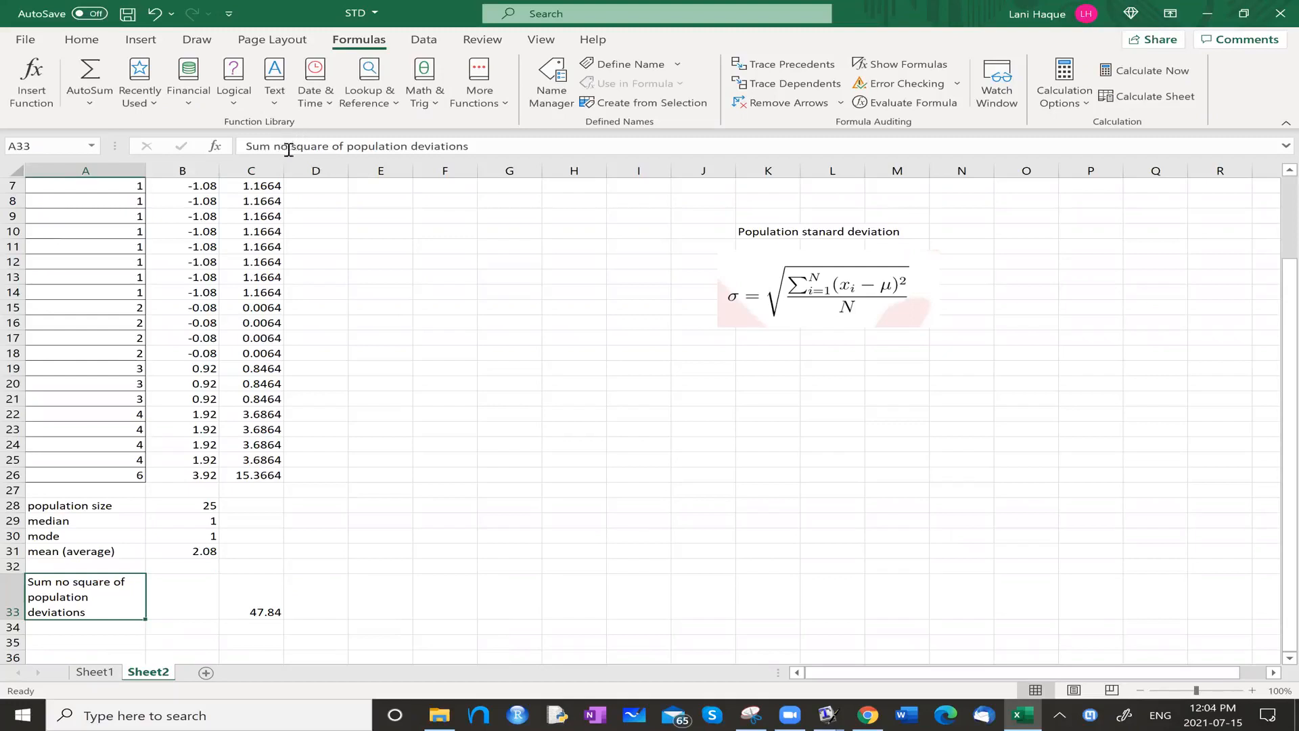
left_click(340, 148)
key("BackSpace")
key("BackSpace")
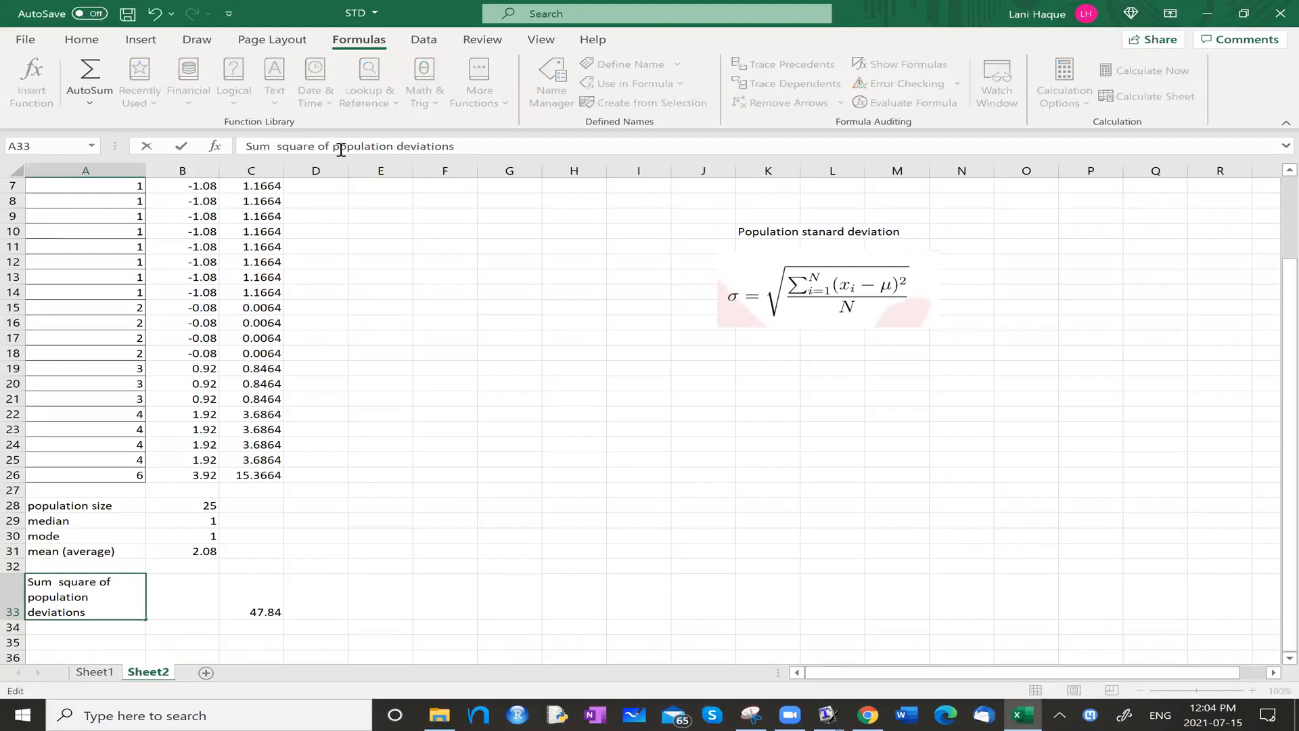
type("of")
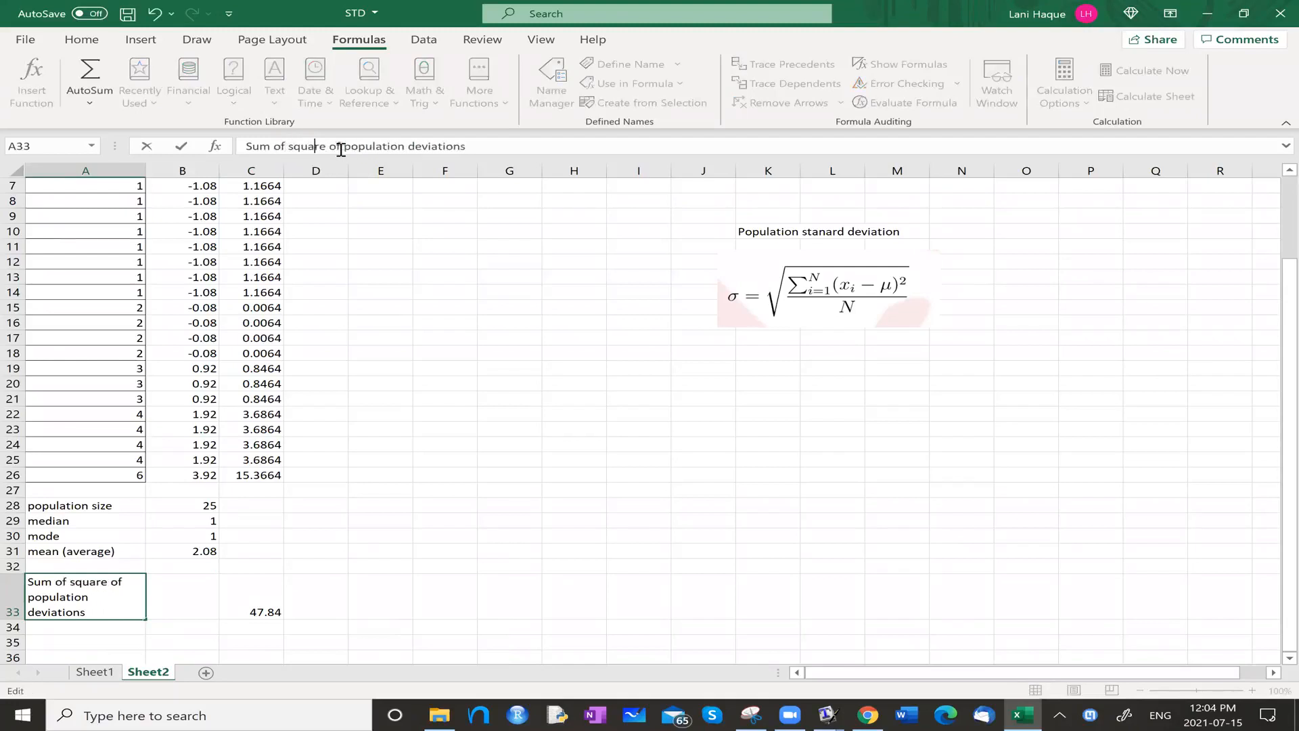
key("Left")
type("s")
key("BackSpace")
type("s")
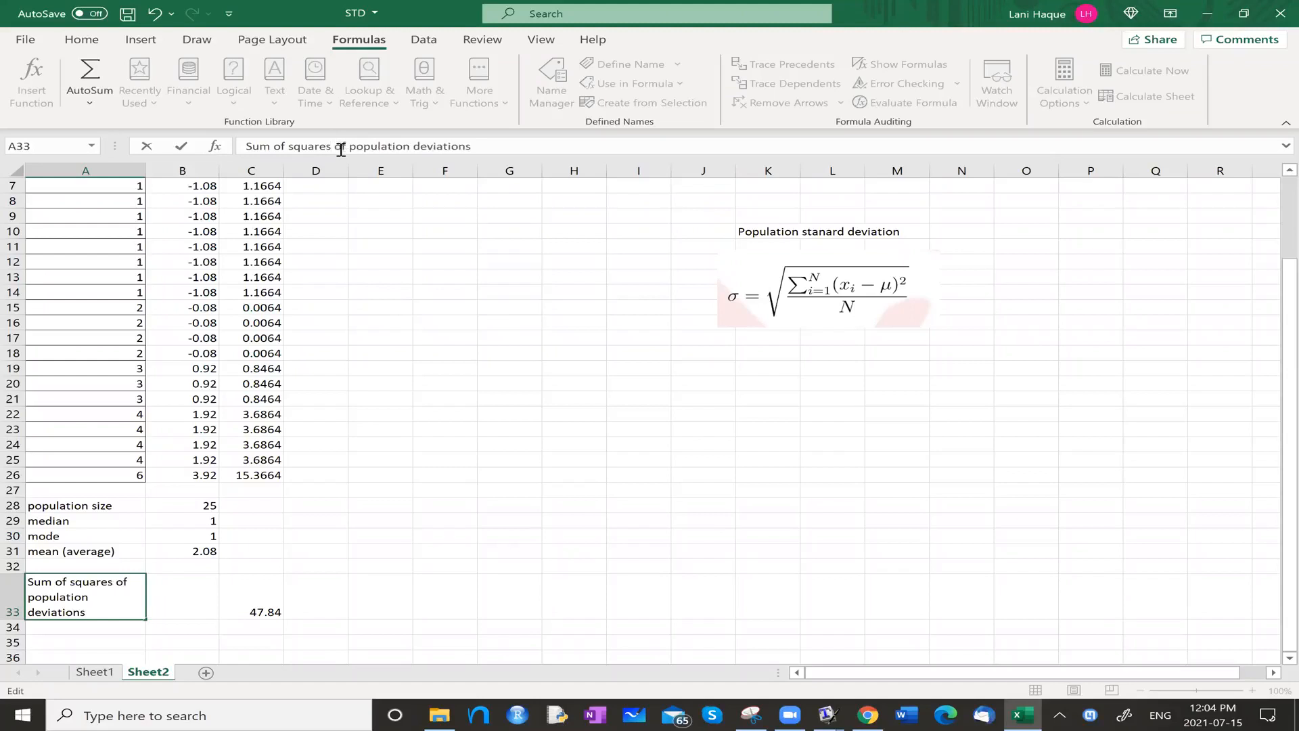
left_click(209, 589)
Enter the label "Sum of square of population deviations divided by population size" in cell A35.
left_click(109, 637)
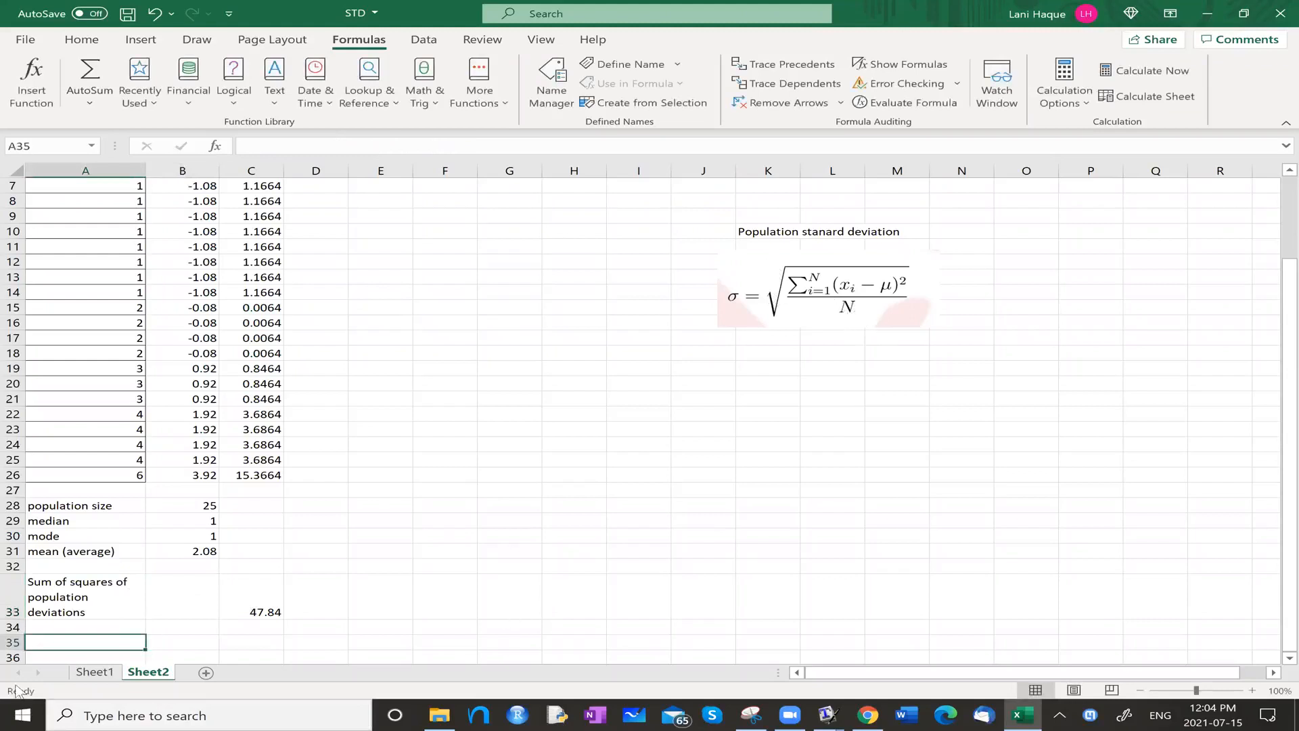
type("Sum of square o")
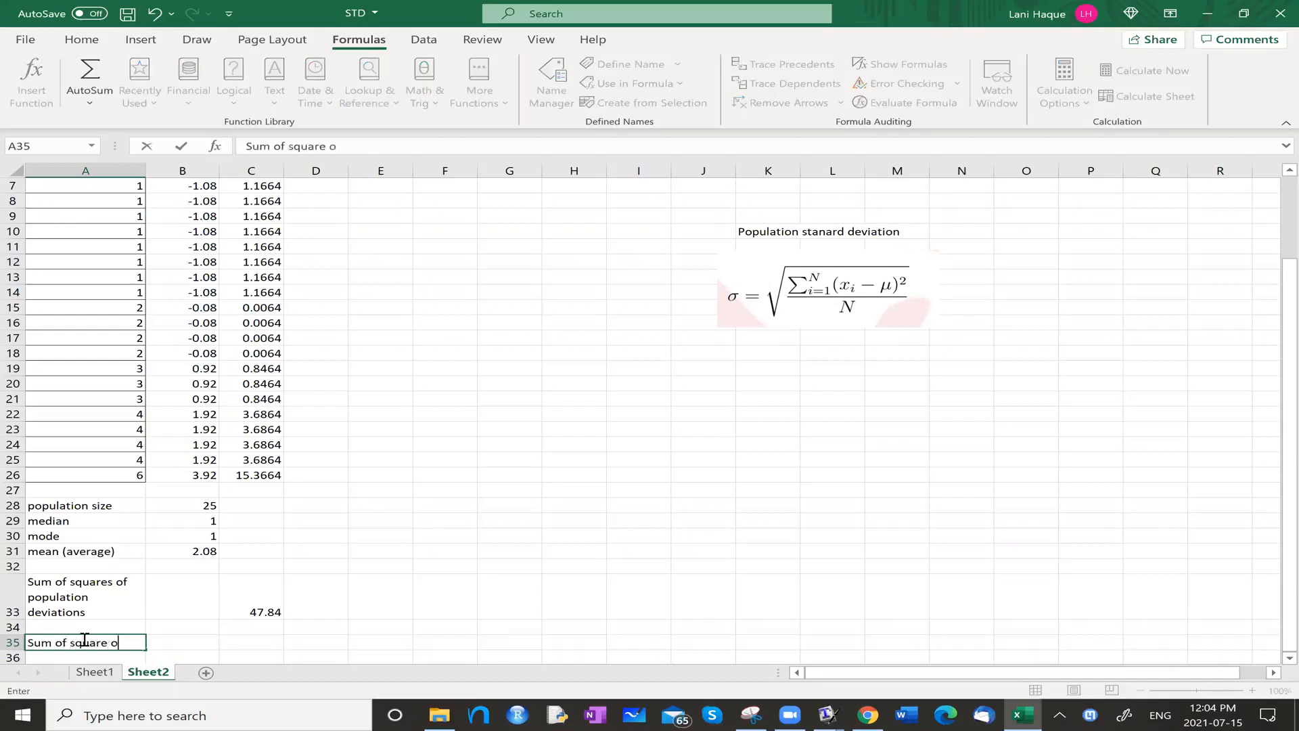
type("f population dev")
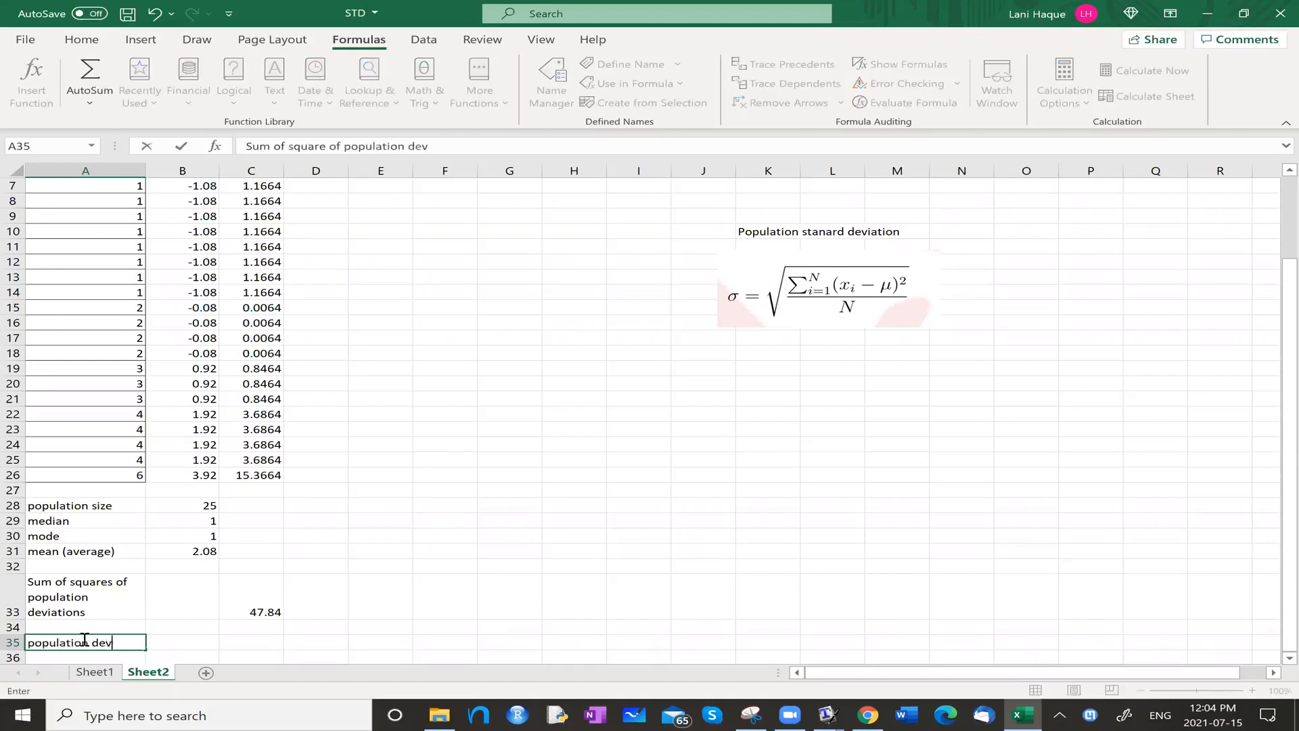
type("iations divided by populations")
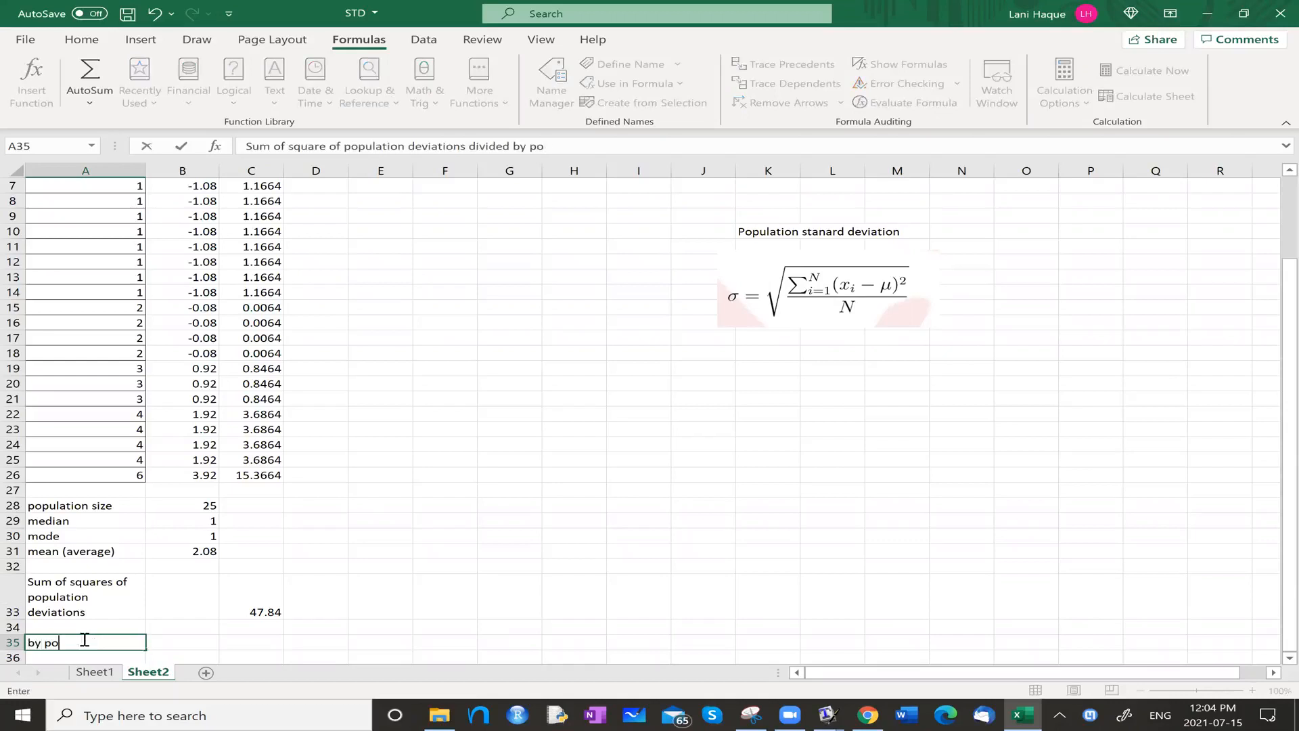
key("BackSpace")
type("size")
key("Return")
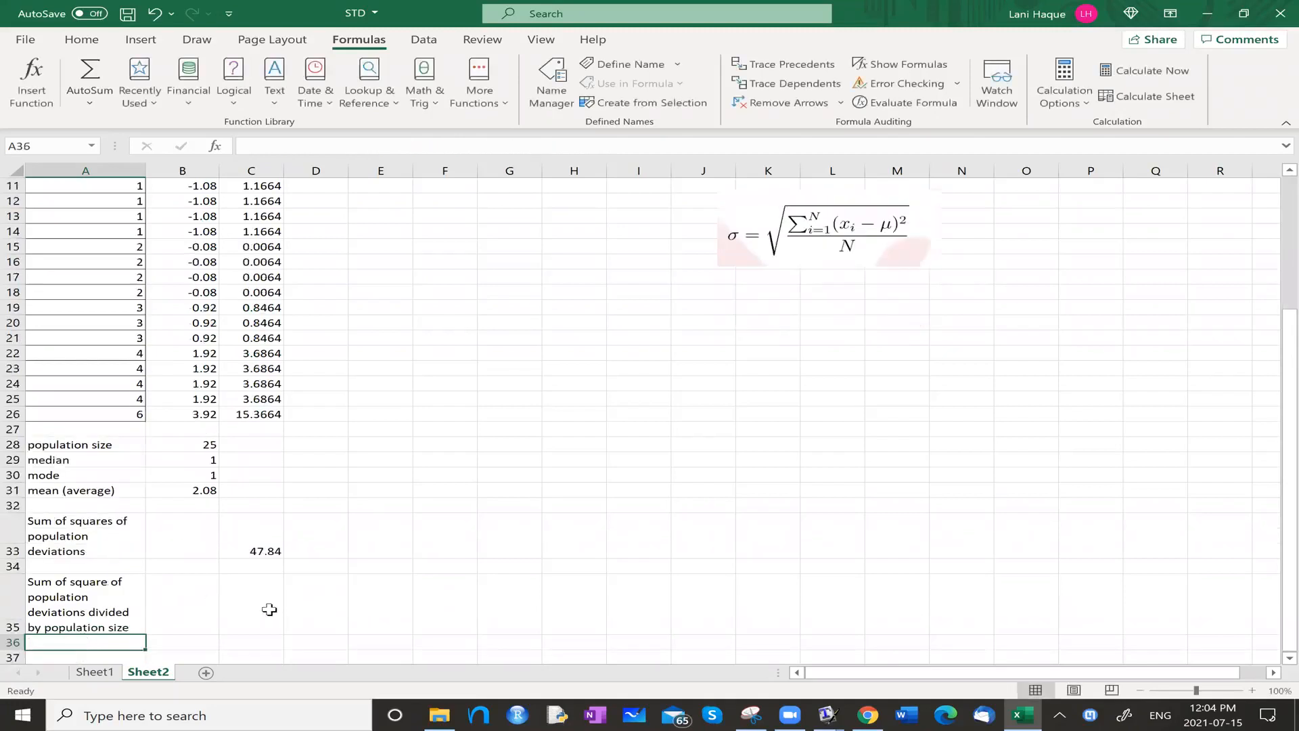
Divide the sum of squares by the population size in C35 with the formula =C33/B28, and check the entry.
left_click(262, 609)
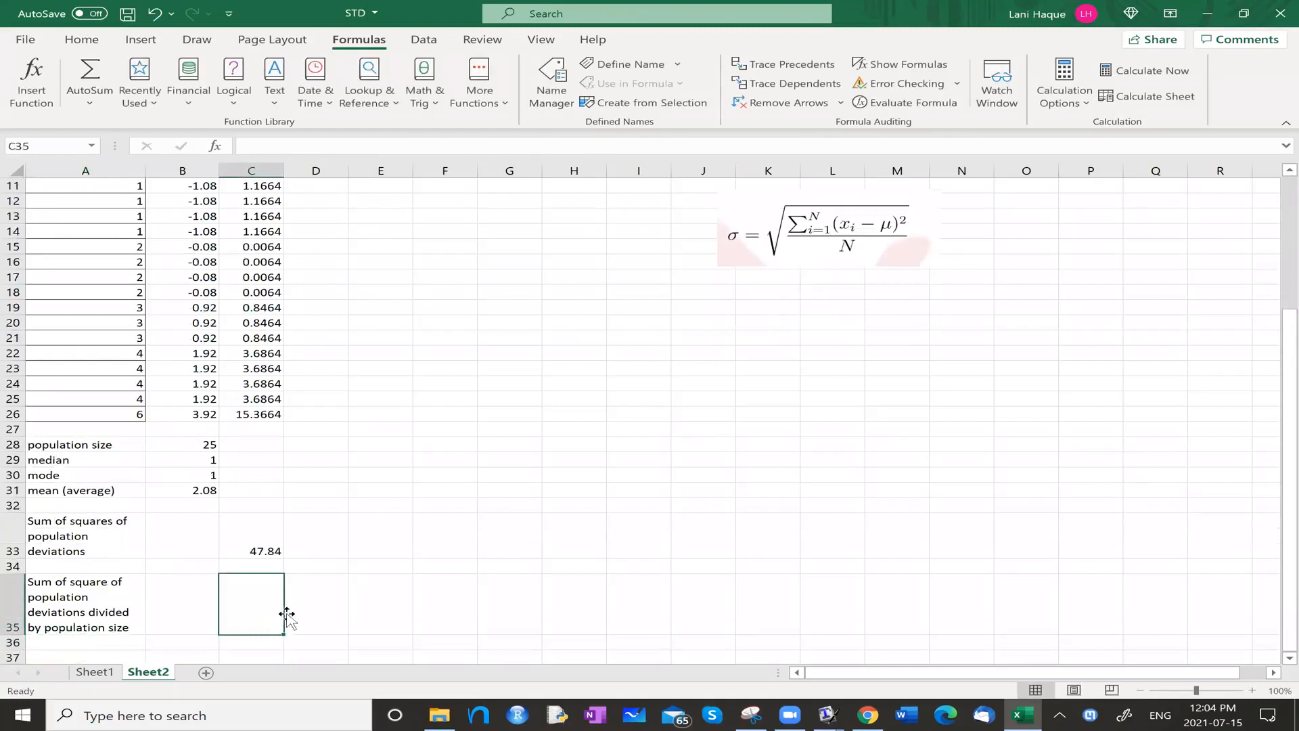
type("=")
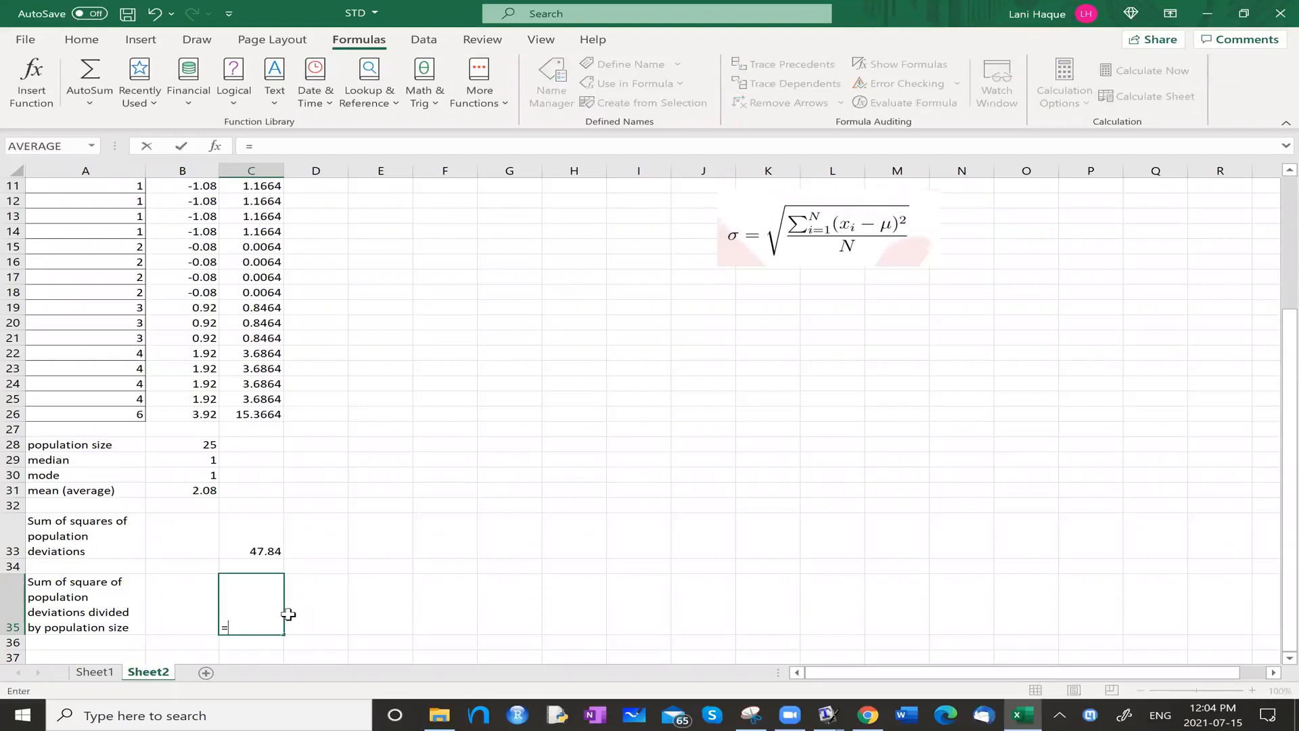
type("c33")
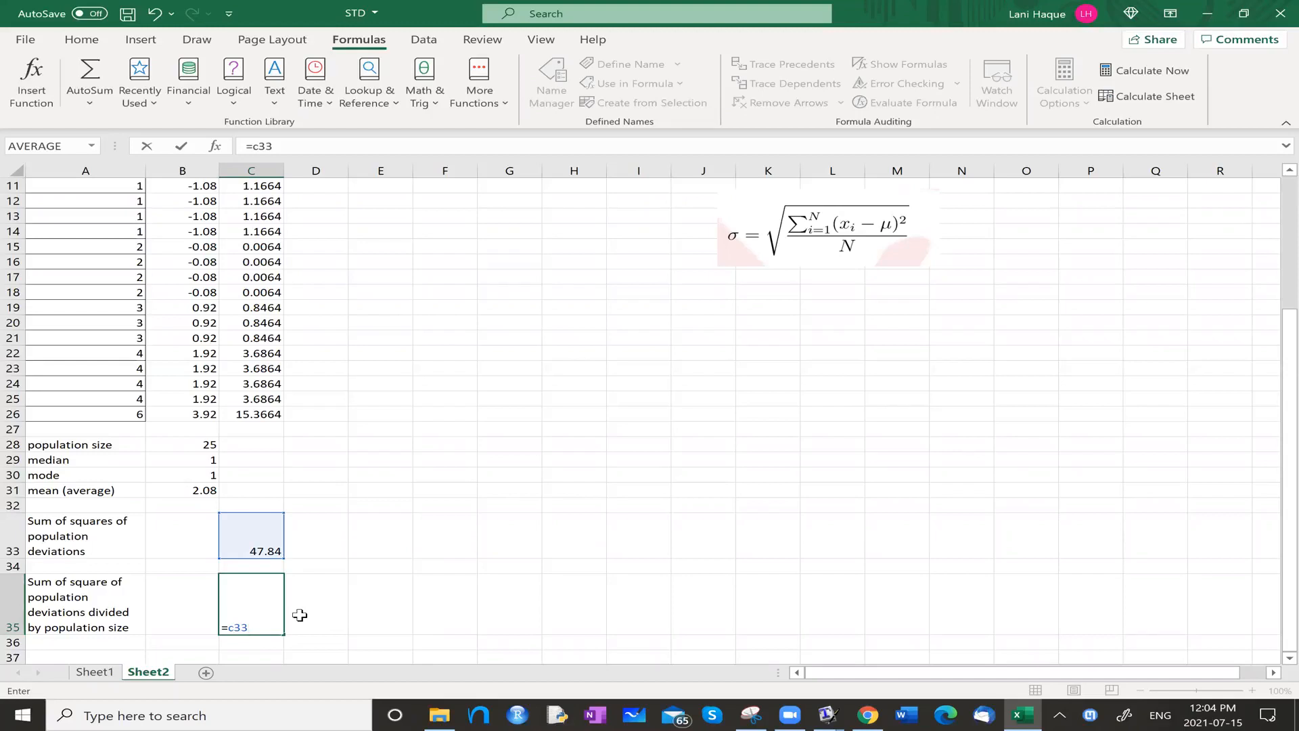
type("b28")
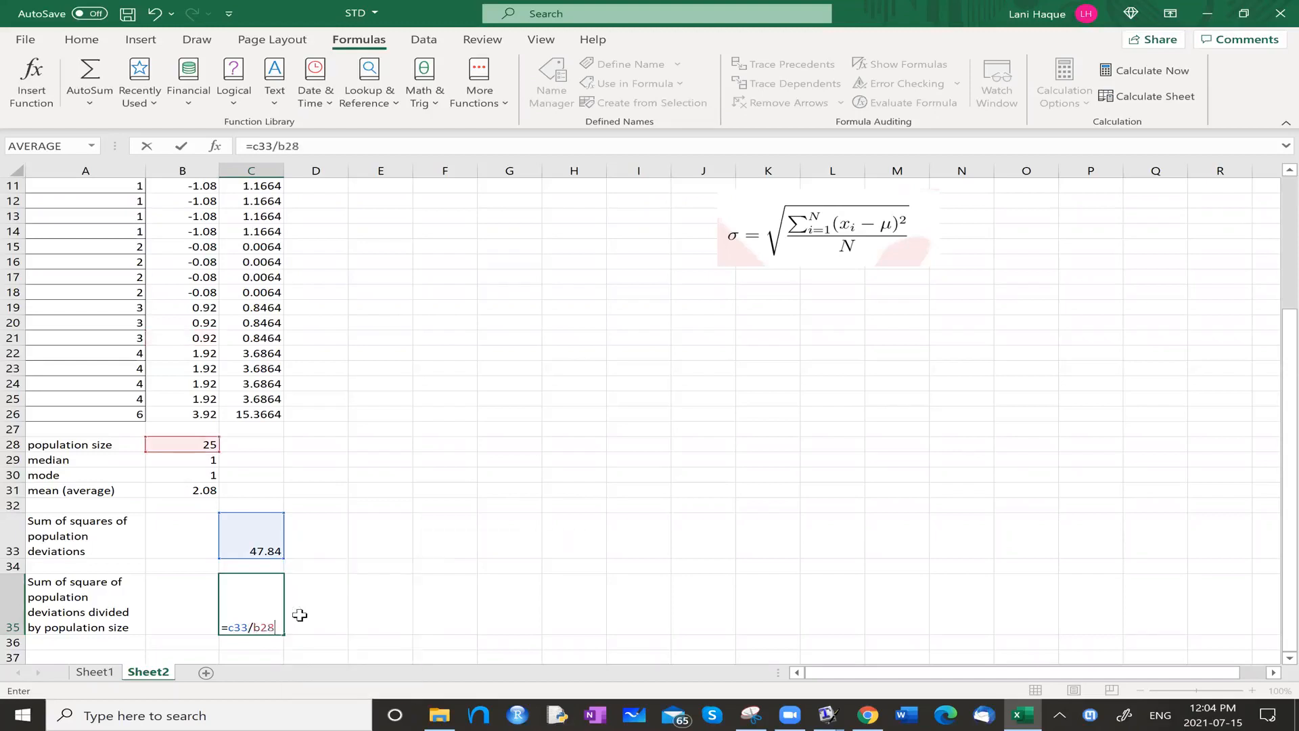
key("Return")
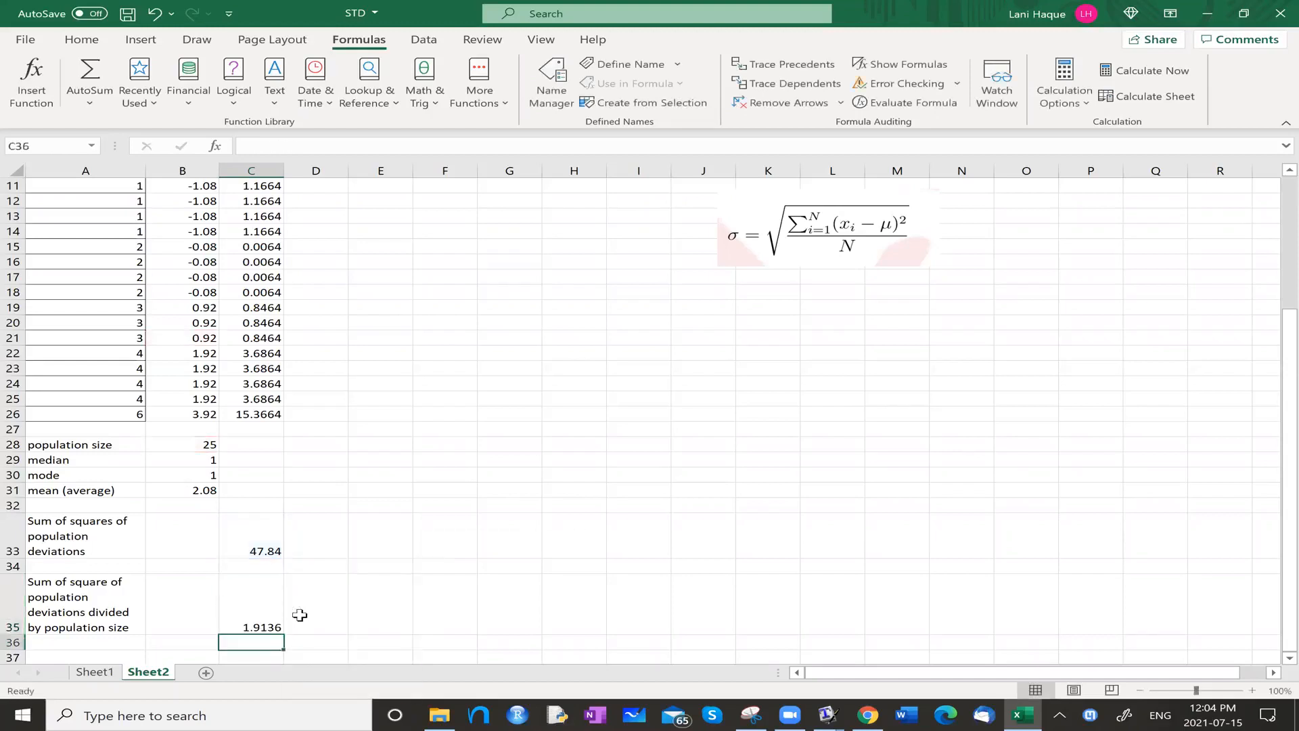
left_click(249, 629)
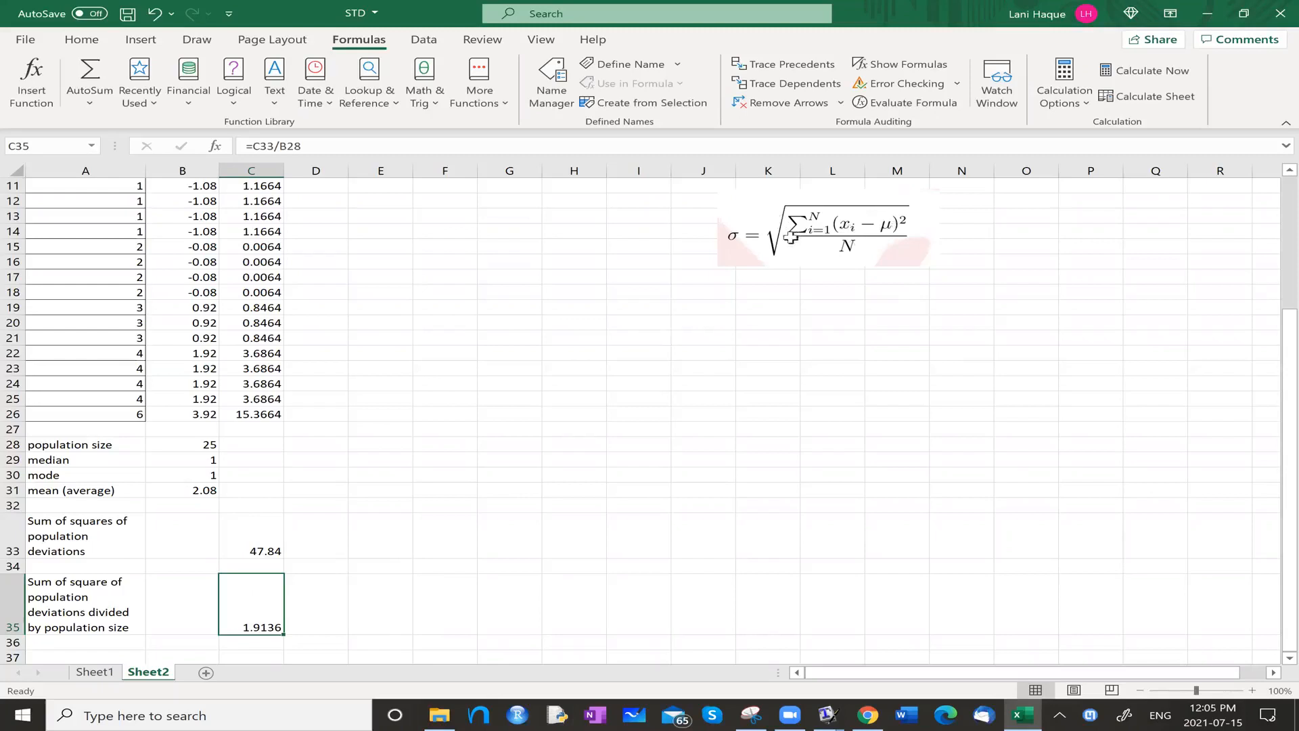
Add the word "Variance" at the start of the label in A35.
left_click(83, 611)
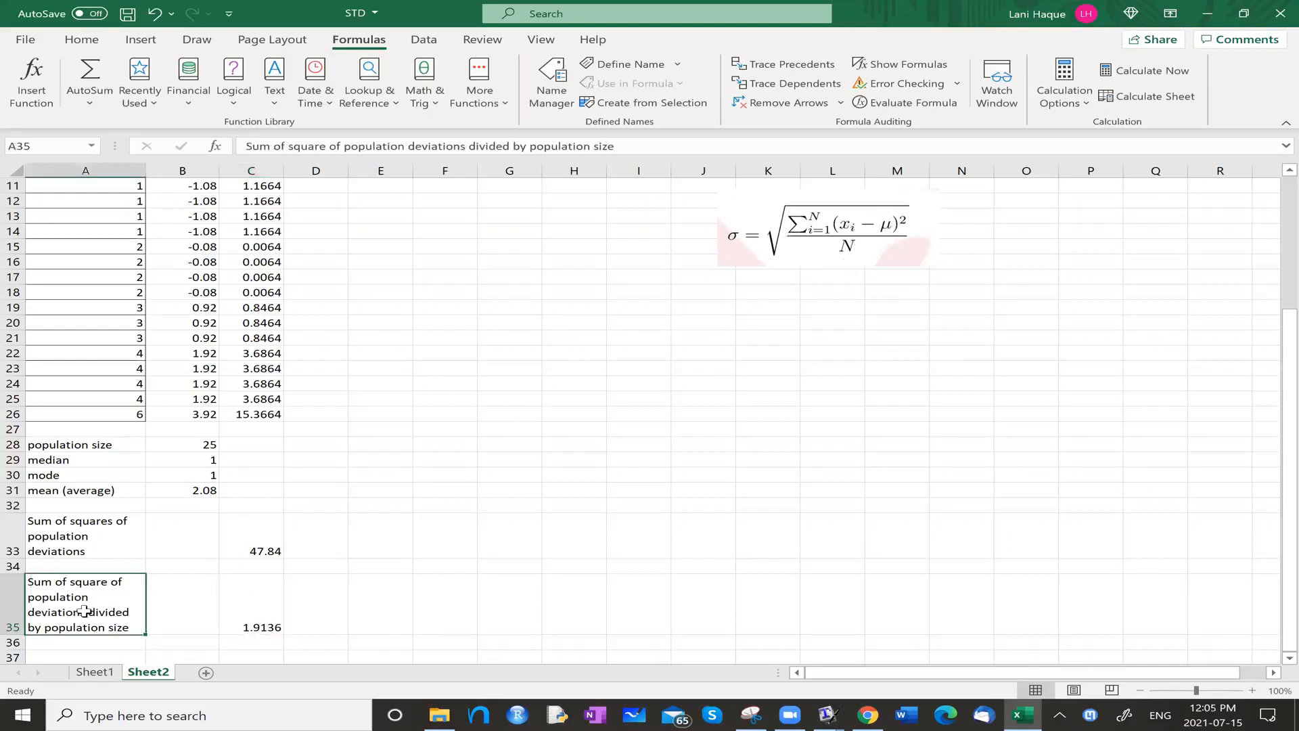
left_click(241, 140)
type("Varia")
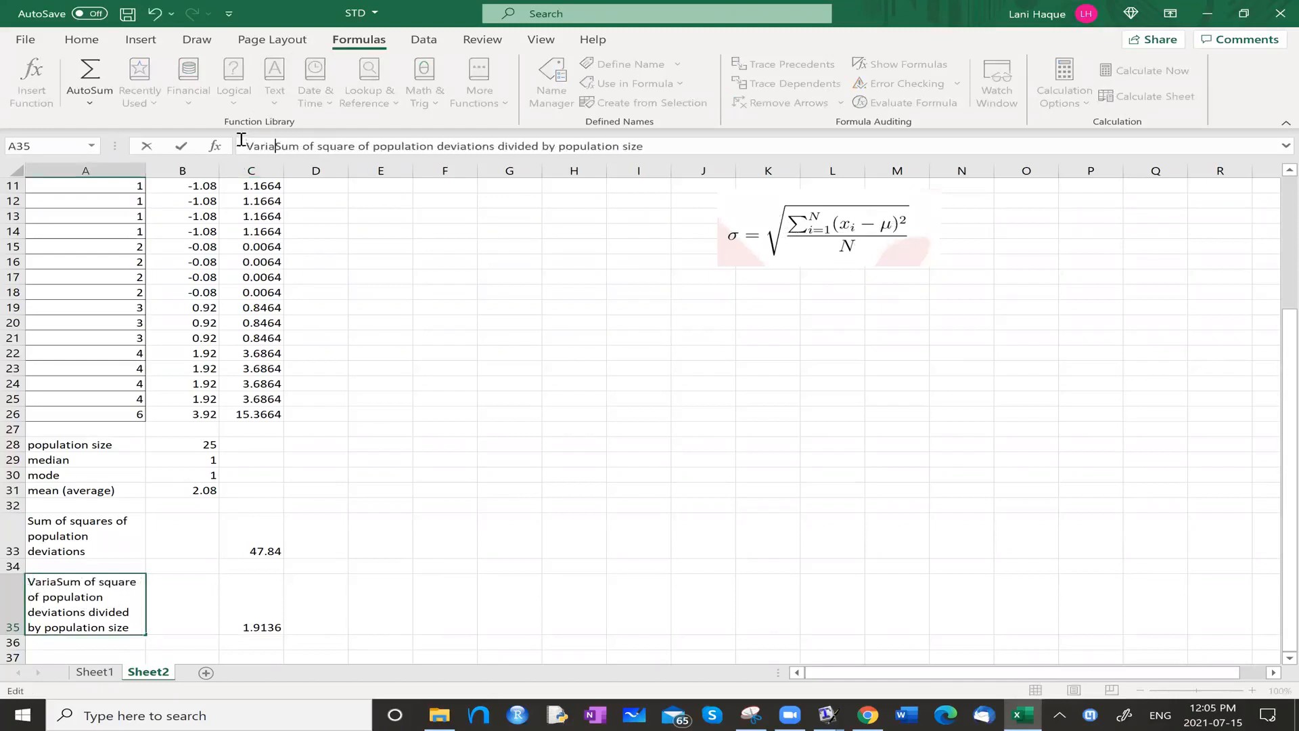
type("nce")
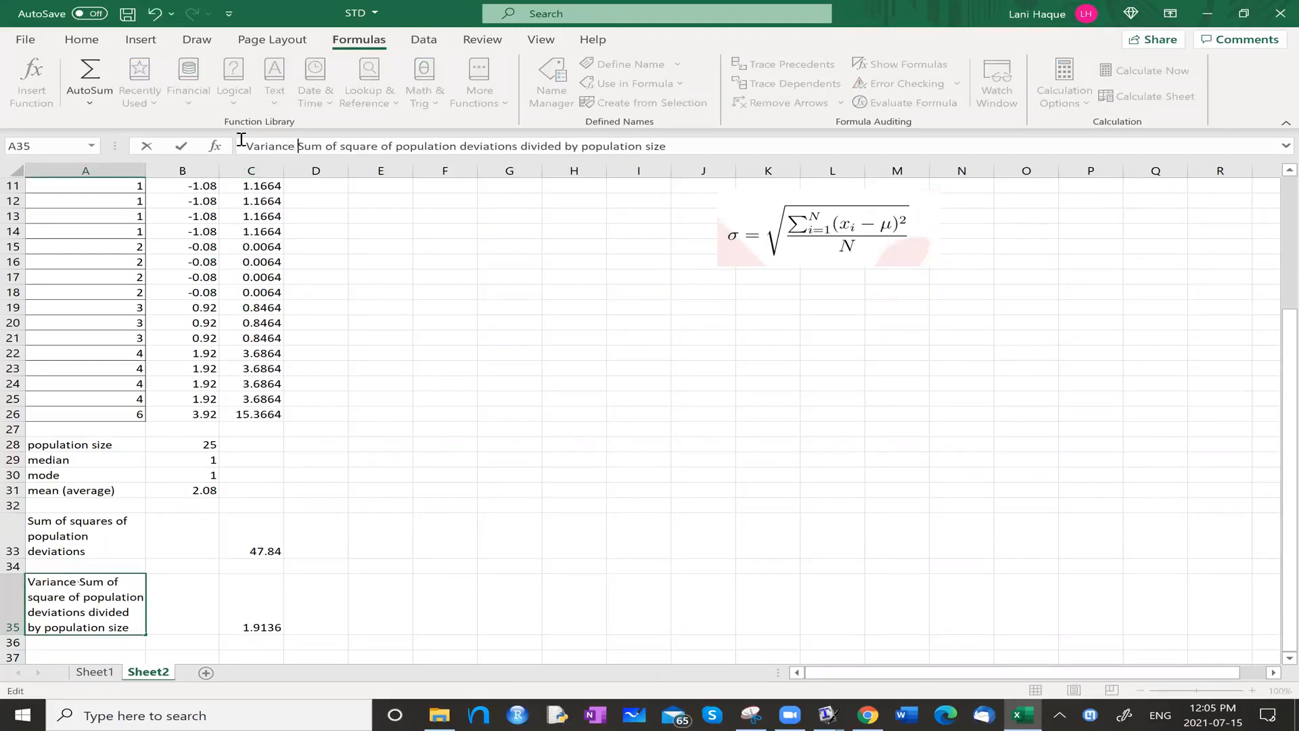
key("Return")
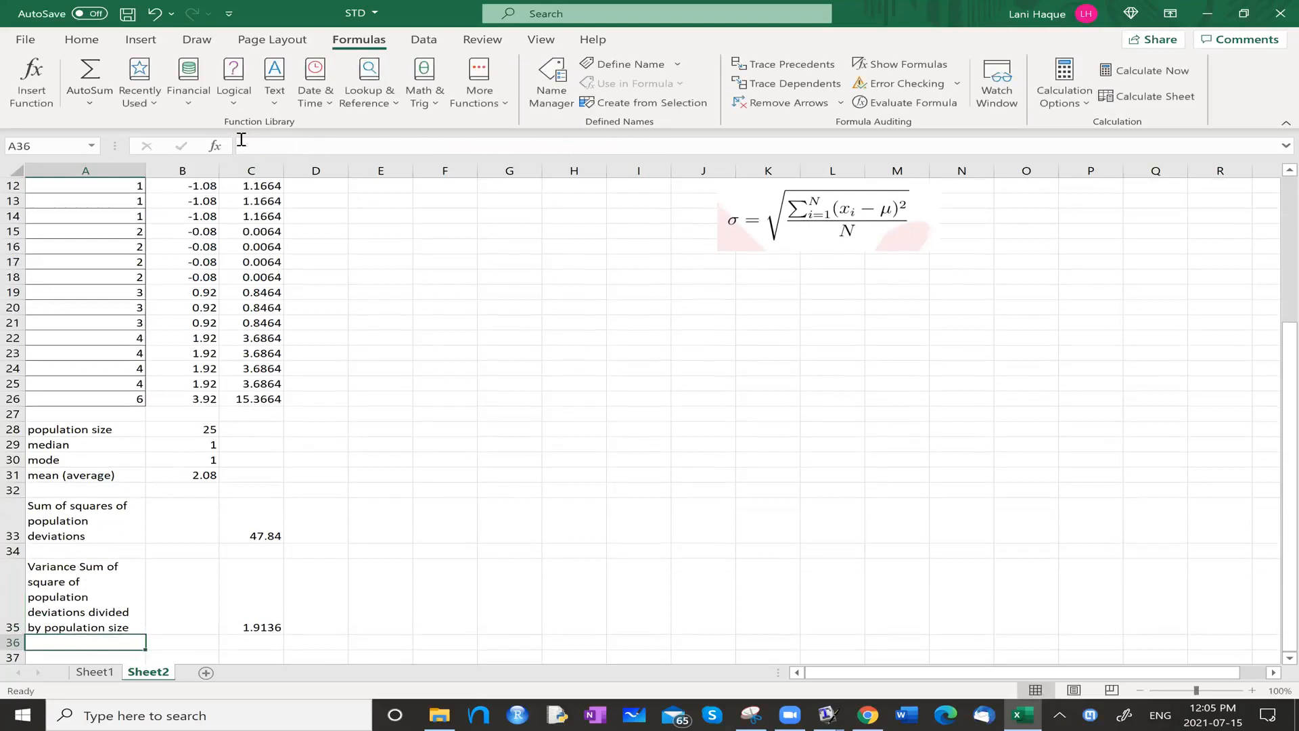
Enclose the leading word of the A35 label in parentheses and extend it so the prefix reads "(Popluation Variance)".
key("Up")
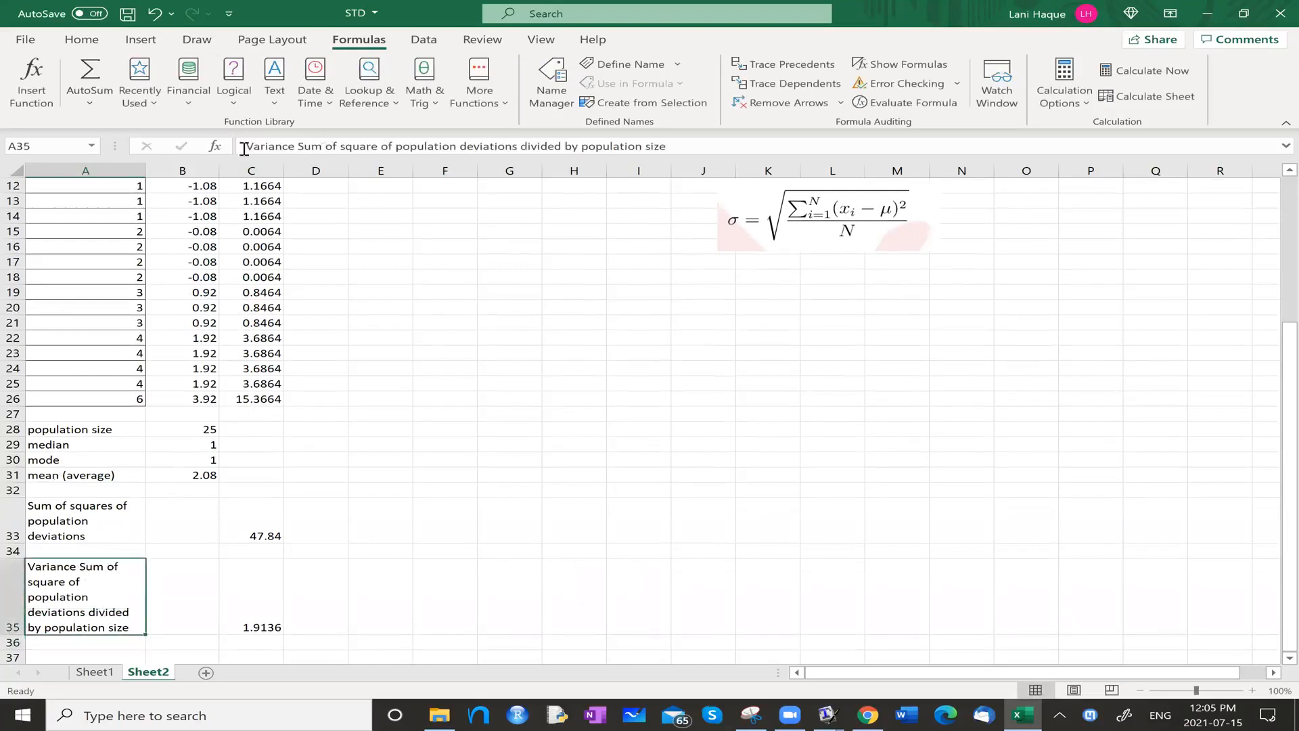
left_click(245, 144)
type("(")
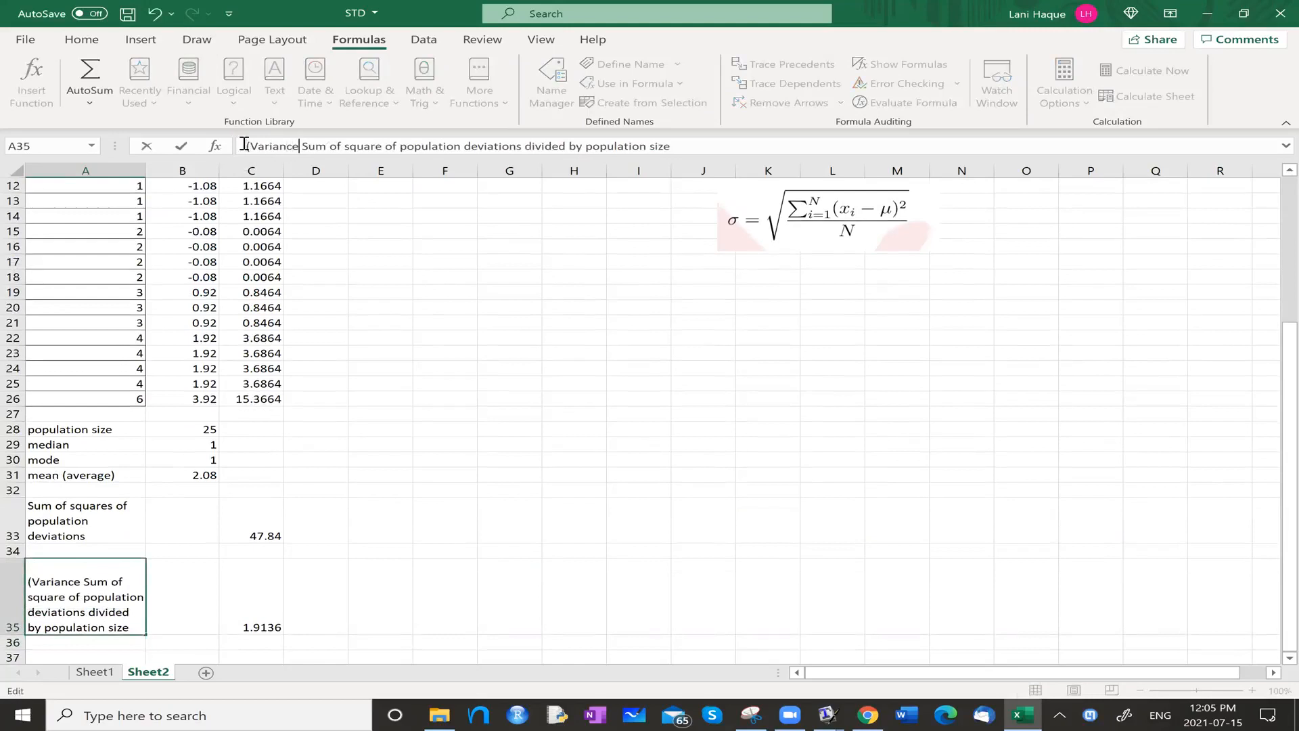
type(")")
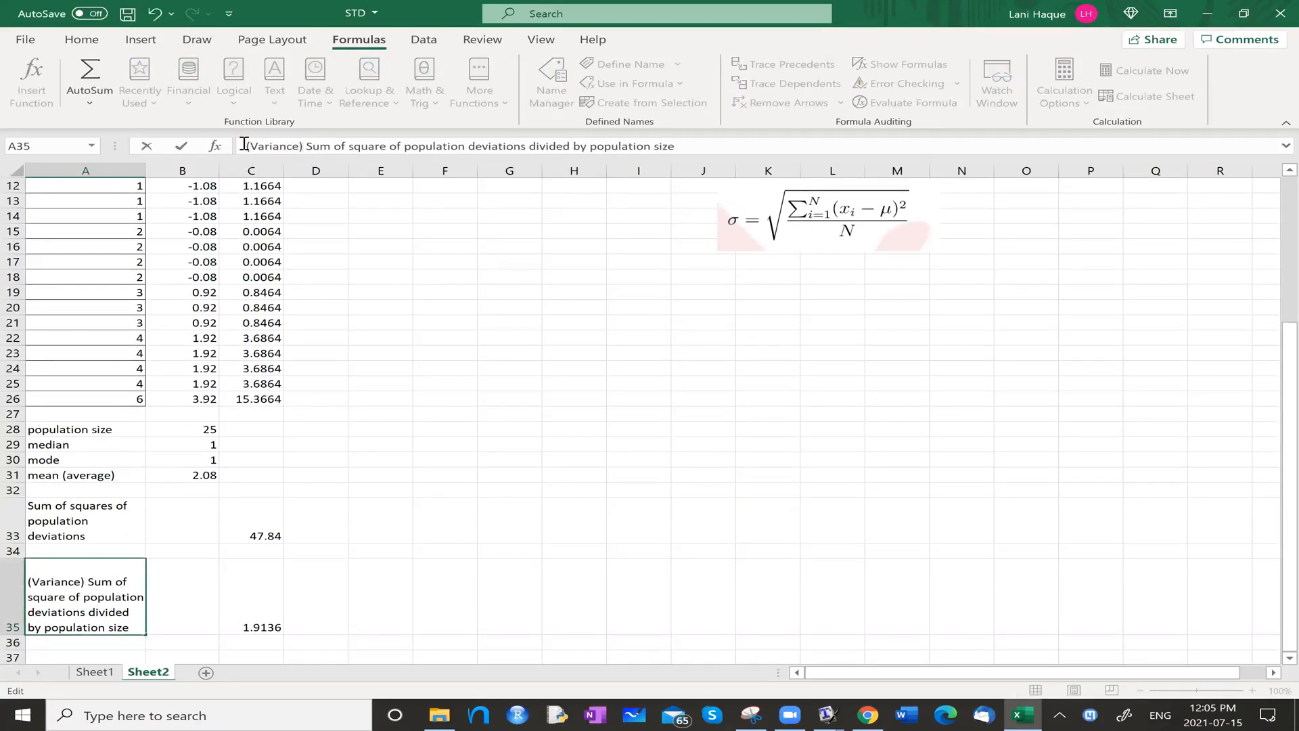
type("Popluation")
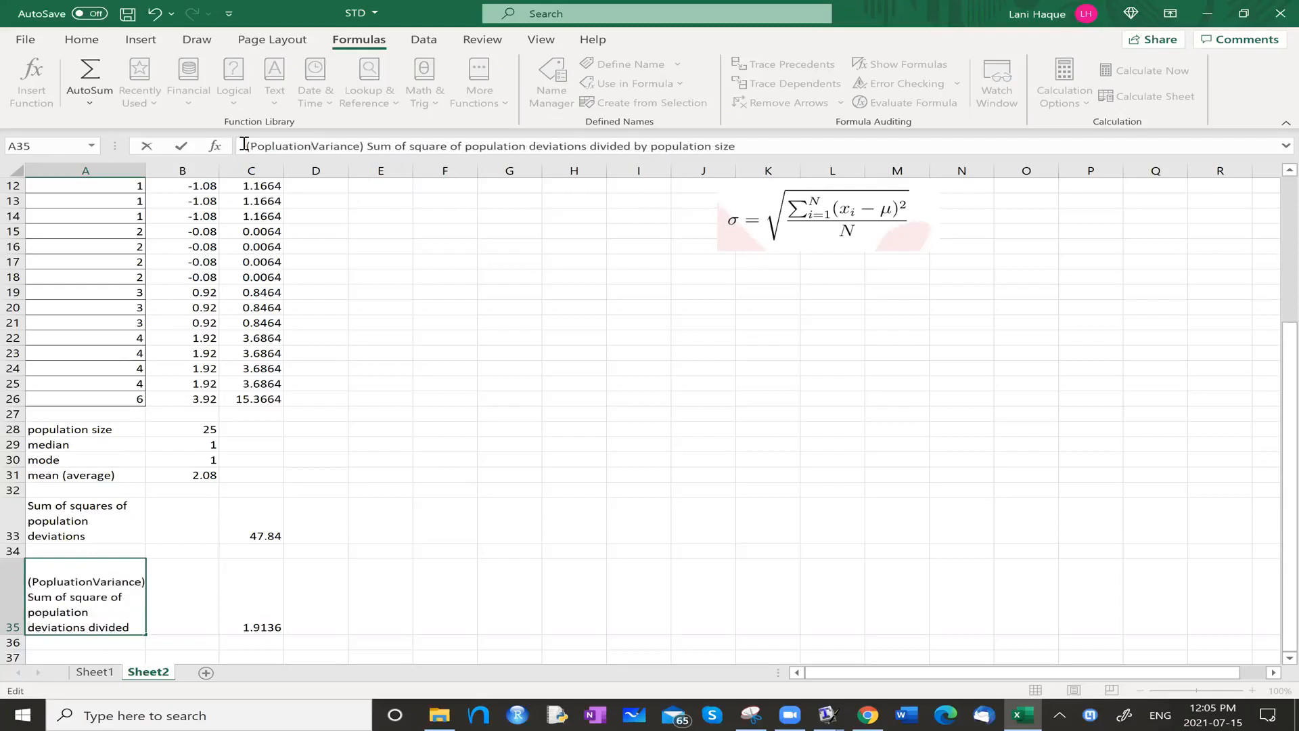
key("Return")
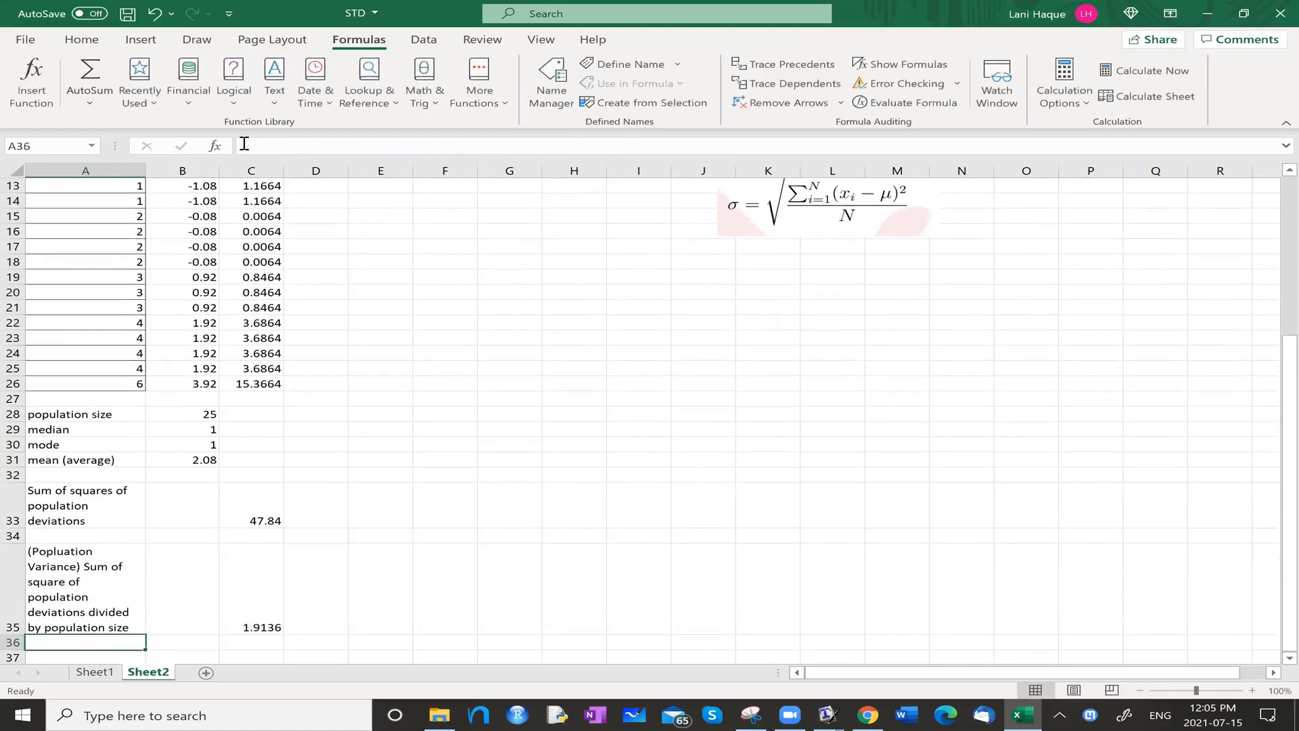
Enter the label "Population standard deviation" in A37 and move to C37 for its result.
scroll(839, 292, "up", 2)
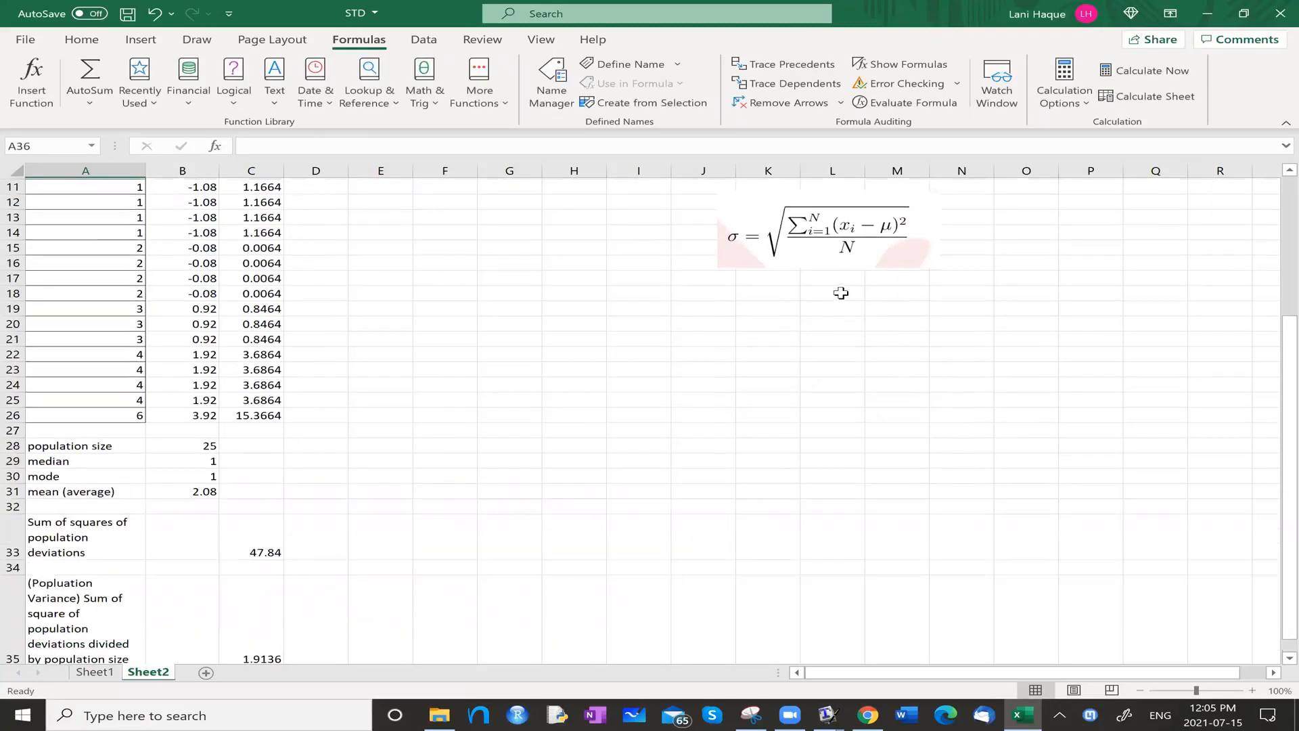
scroll(831, 288, "down", 2)
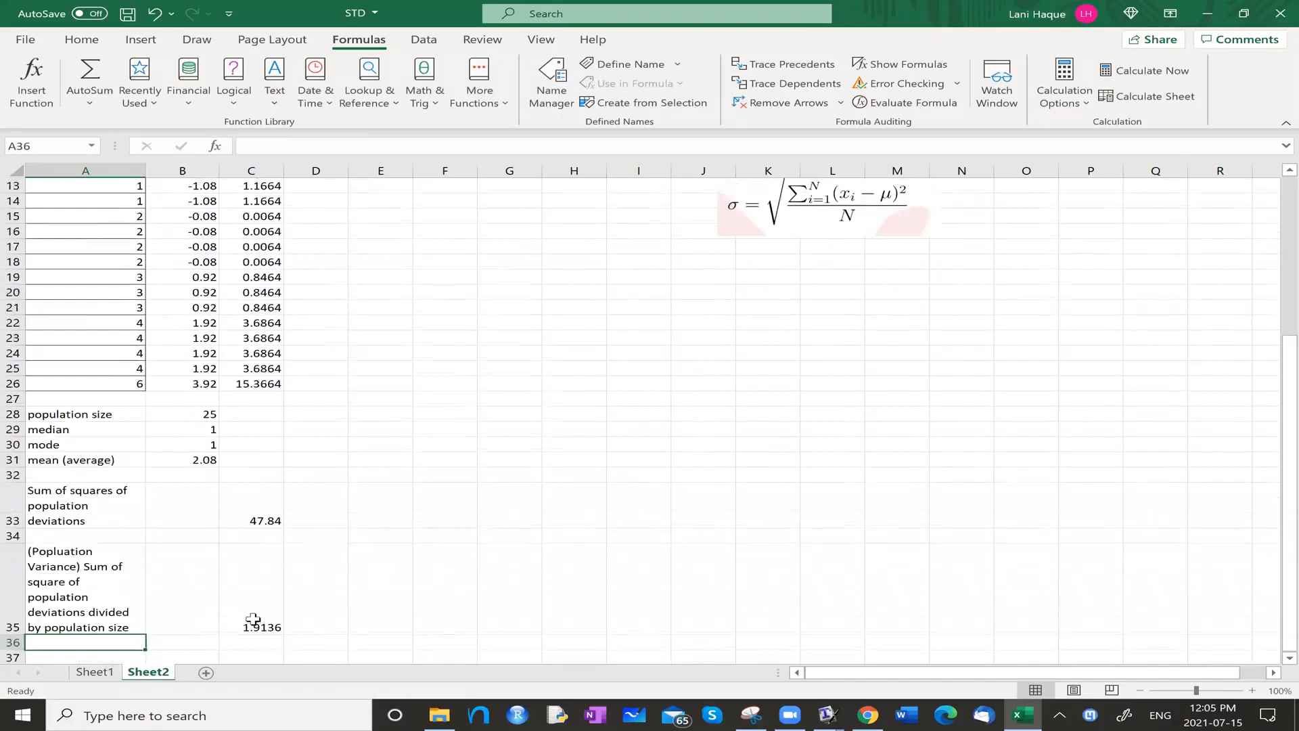
scroll(253, 620, "down", 1)
left_click(63, 617)
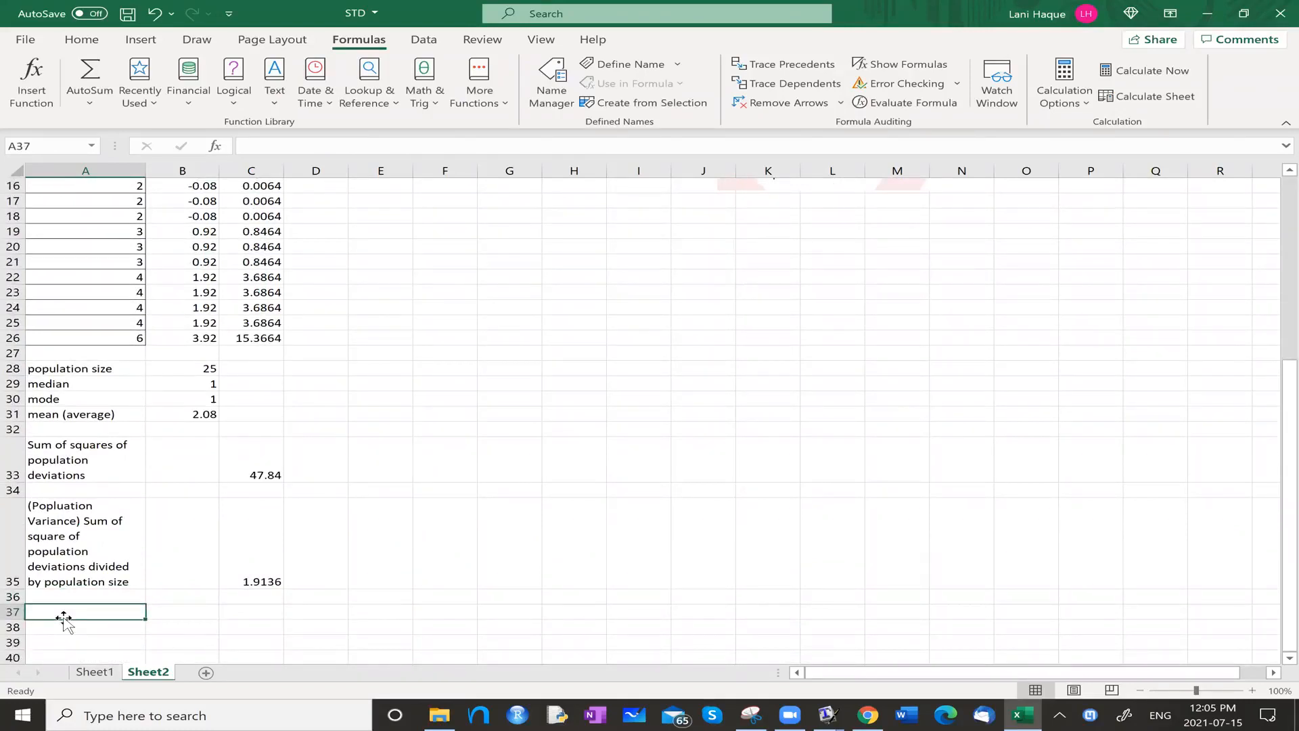
type("Pop")
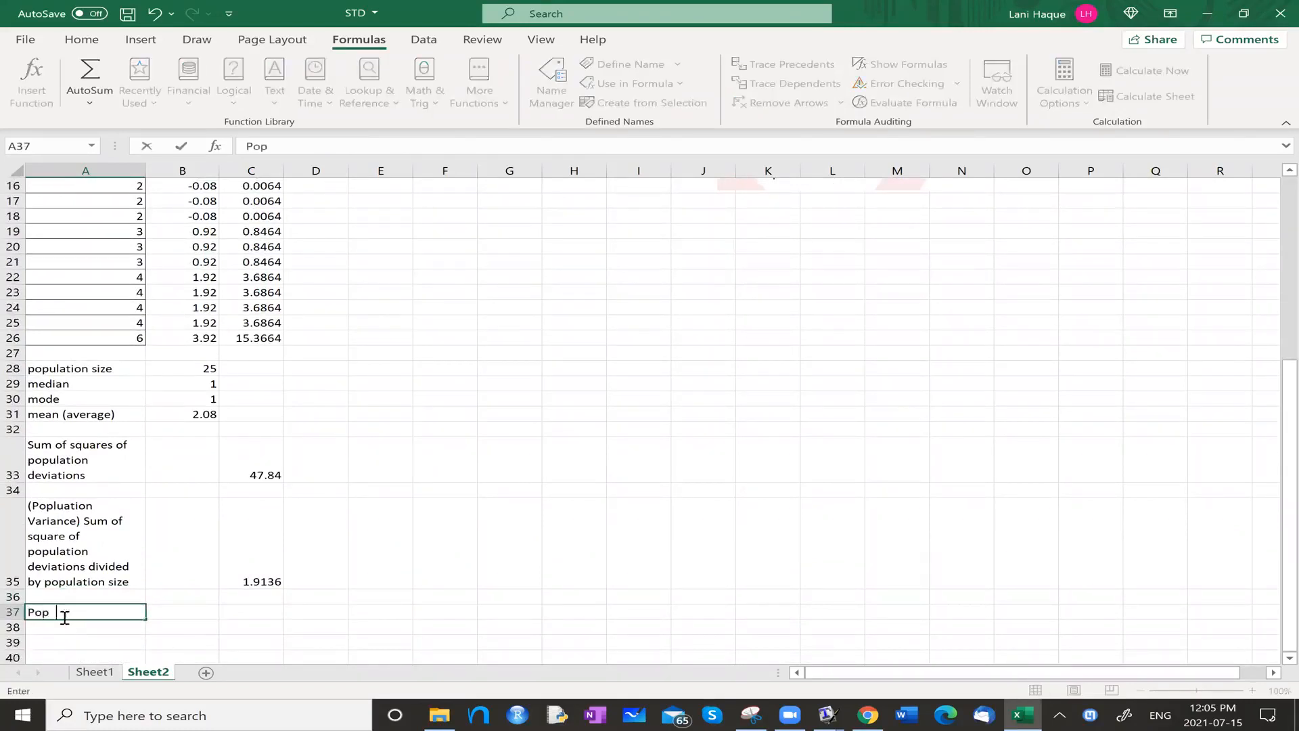
type("ulation standard deviation")
key("Tab")
key("Tab")
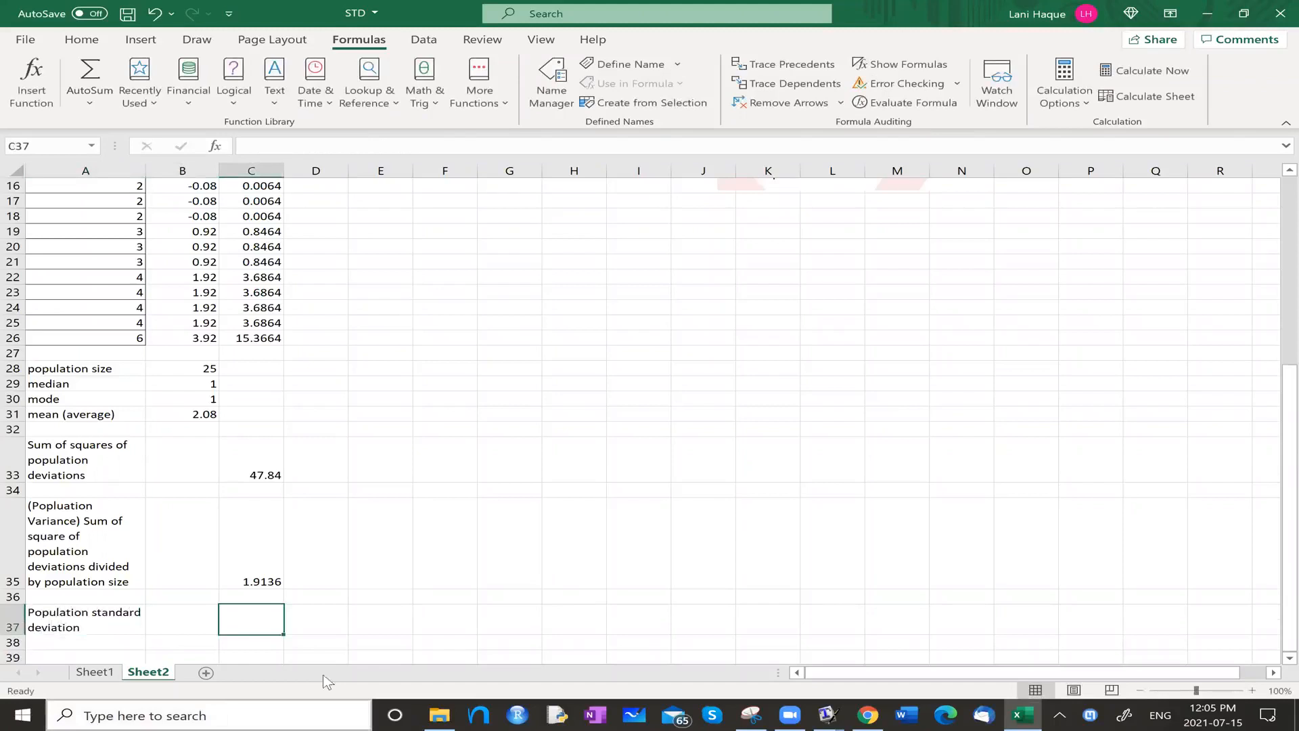
left_click(264, 146)
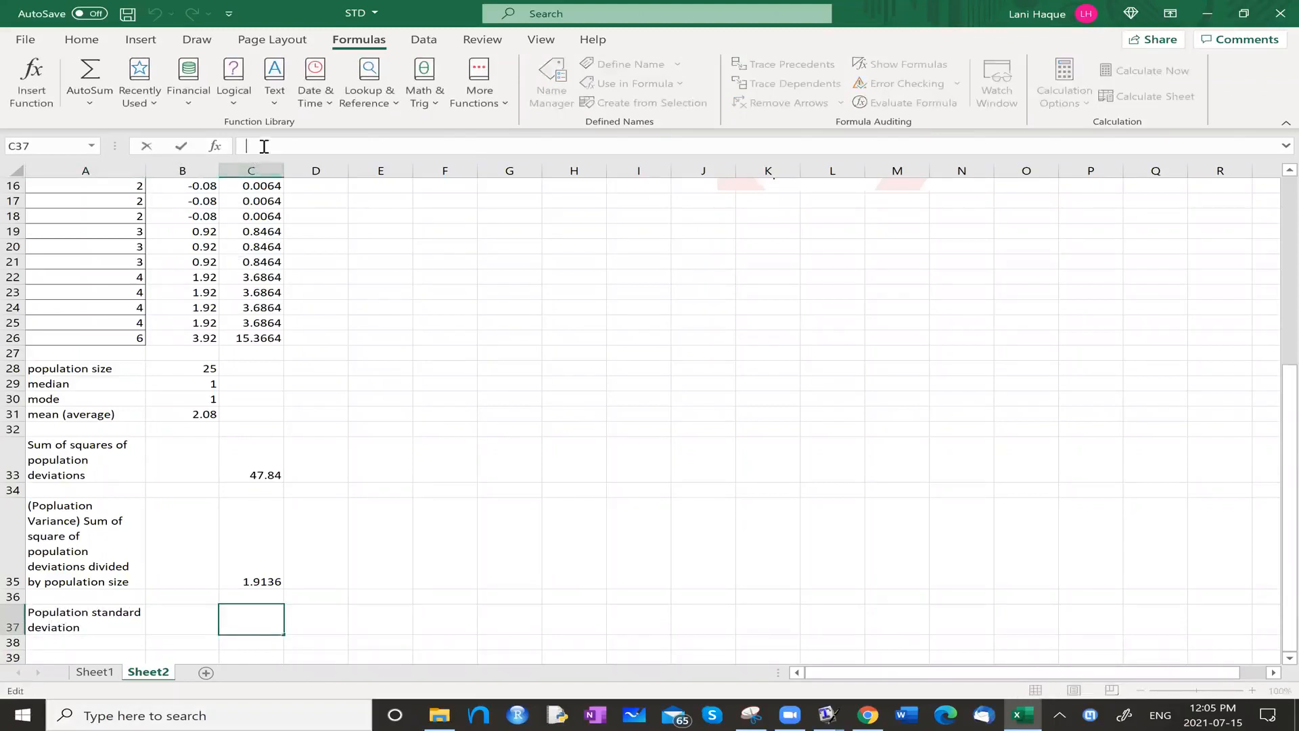
type("=")
key("Escape")
left_click(90, 103)
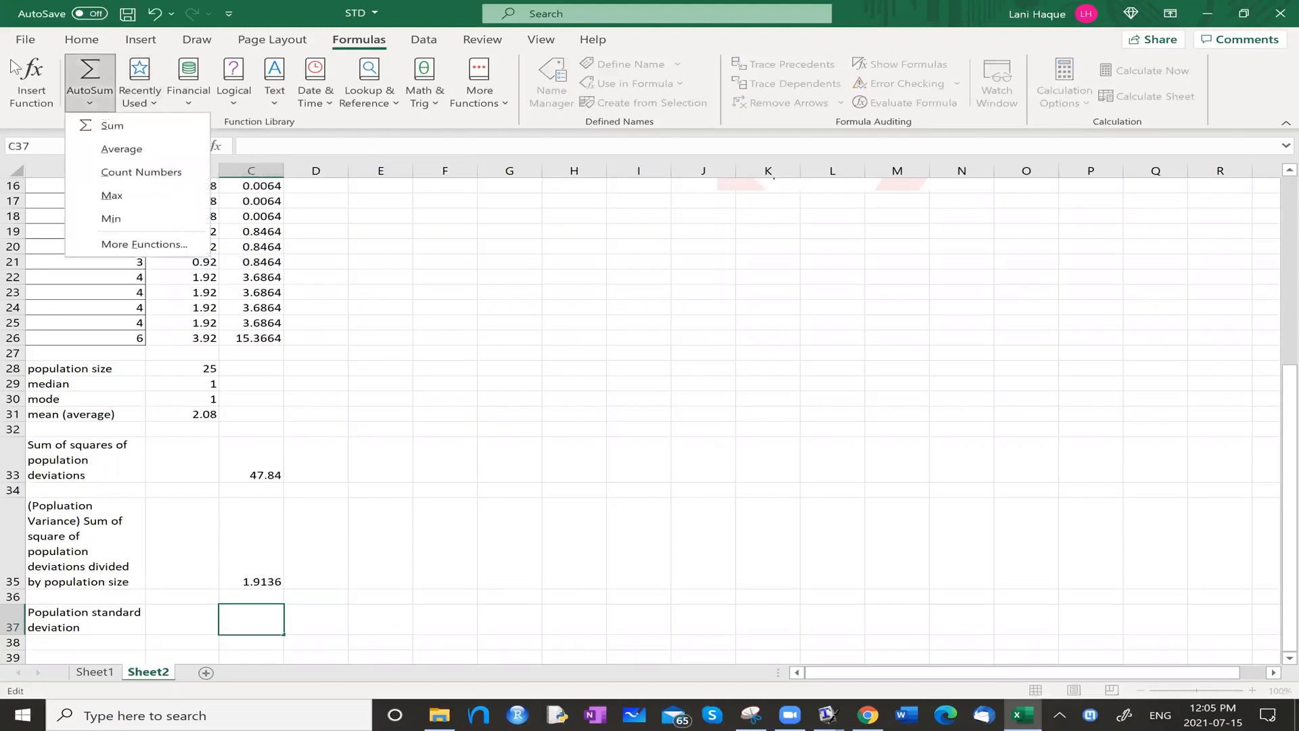
left_click(27, 40)
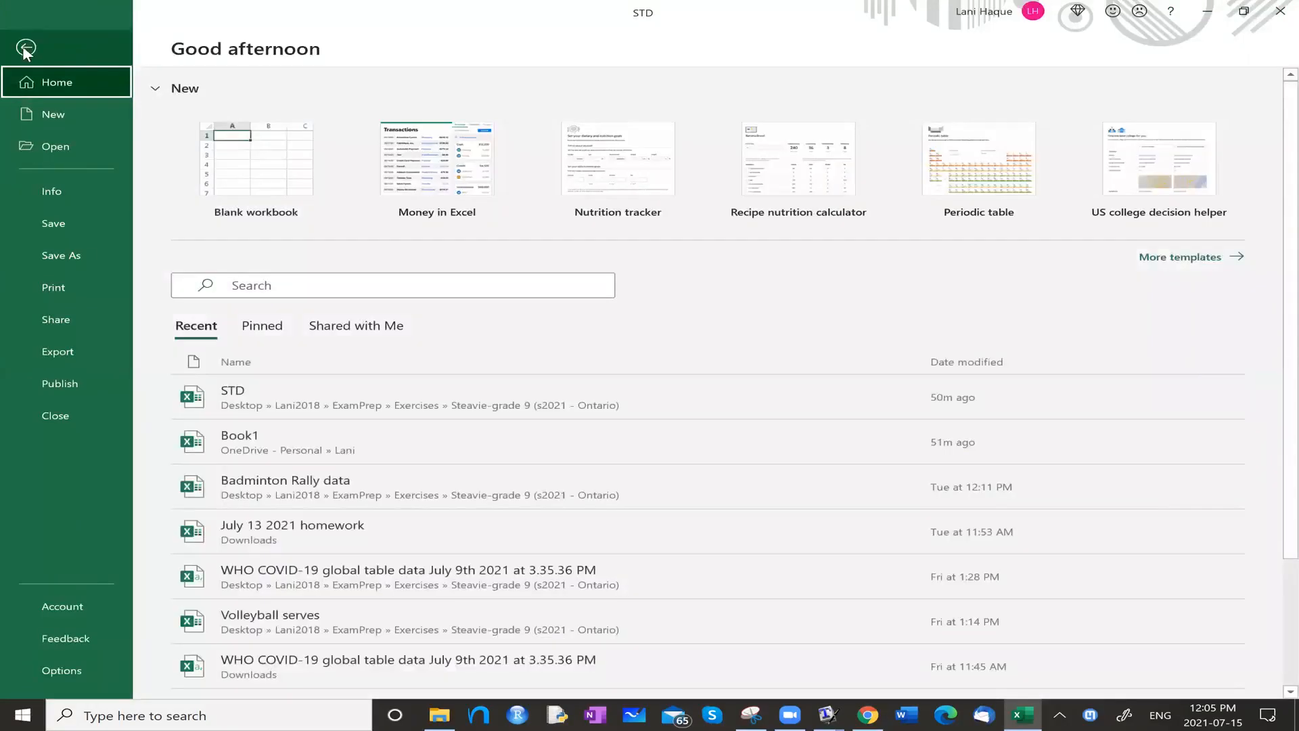
left_click(25, 47)
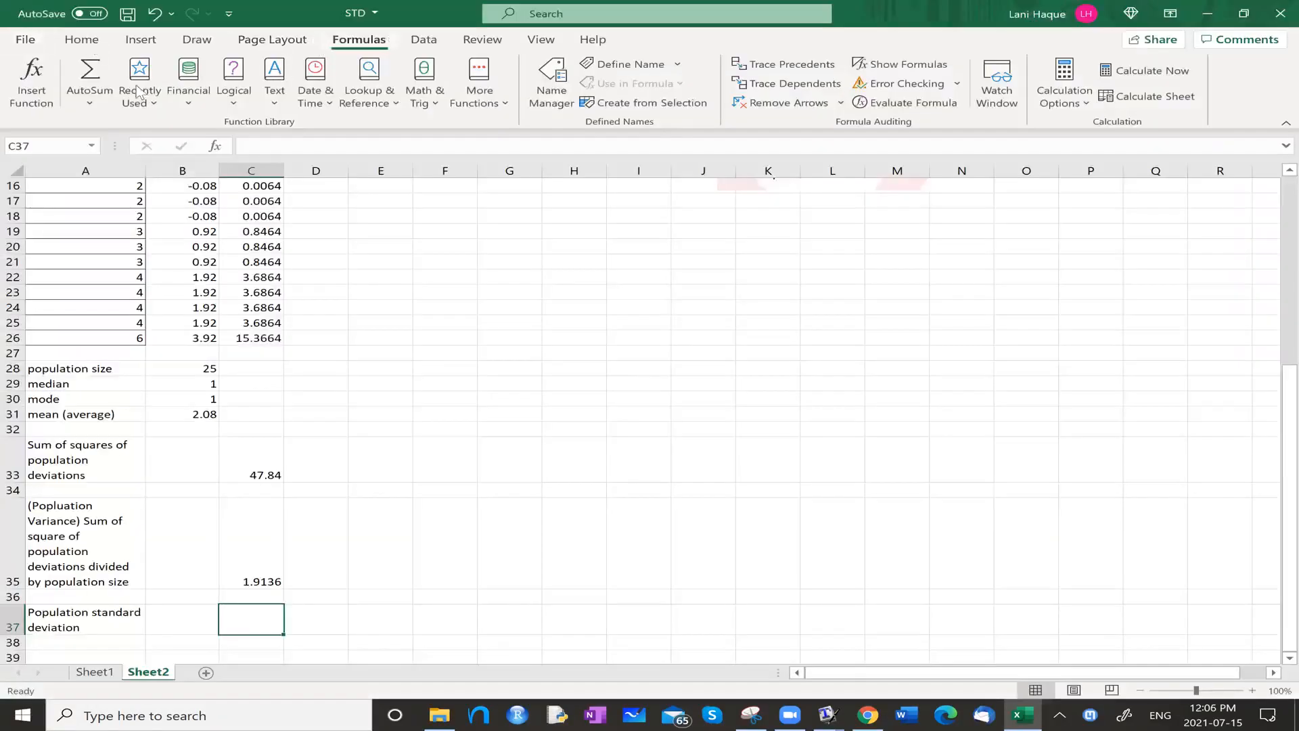
Start inserting a function in C37 and search the available functions for "square root".
left_click(90, 103)
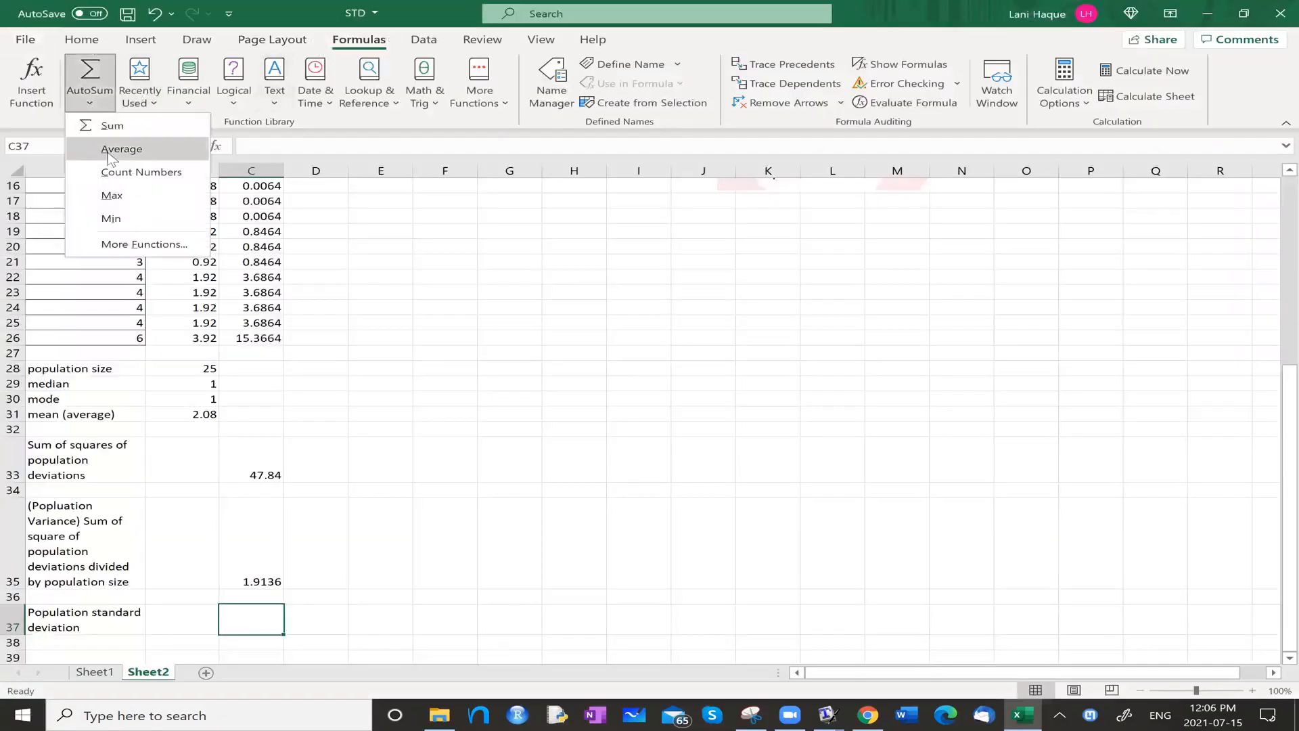
left_click(115, 244)
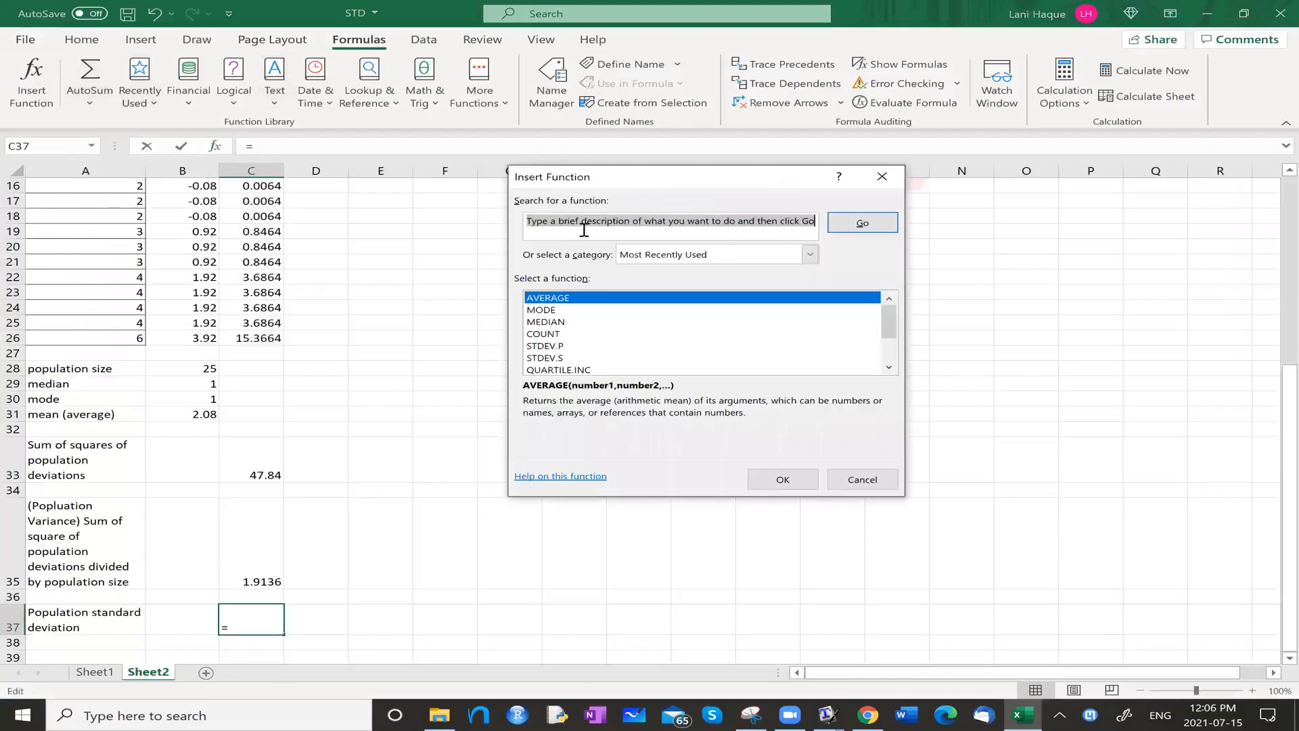
type("s")
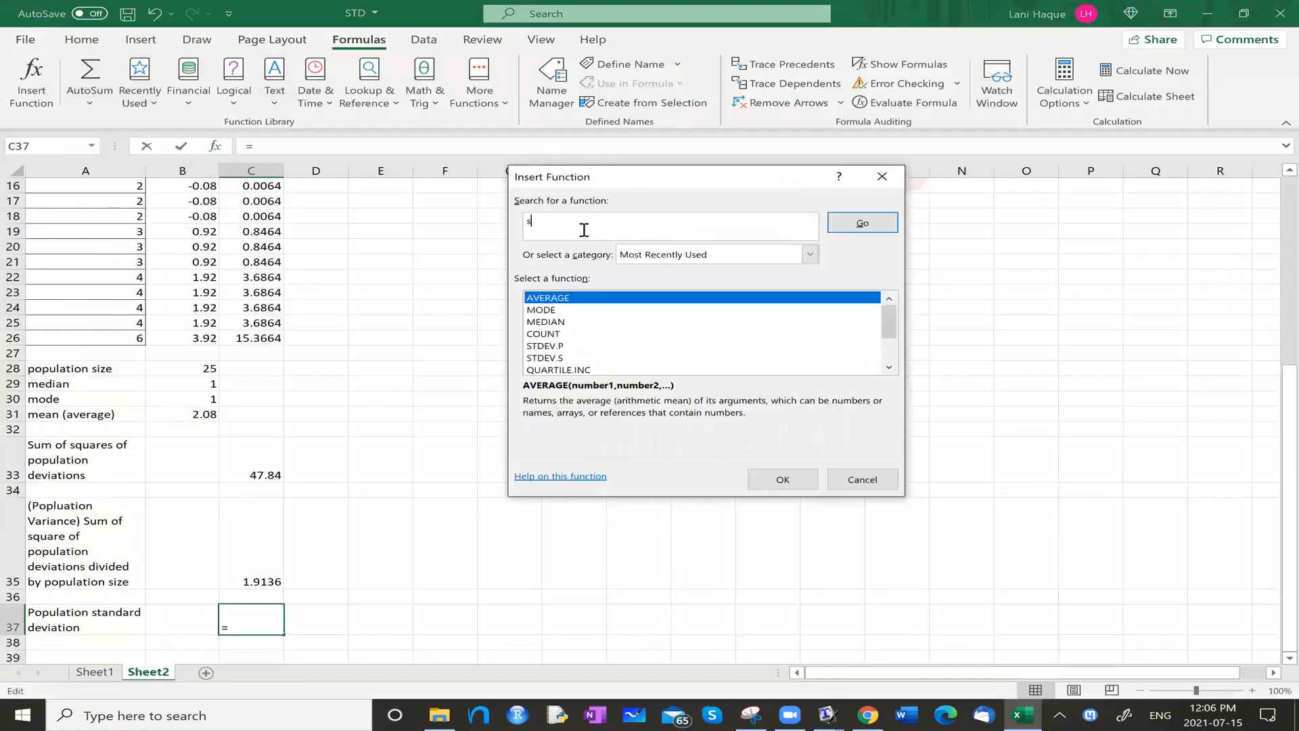
type("quare root")
key("Return")
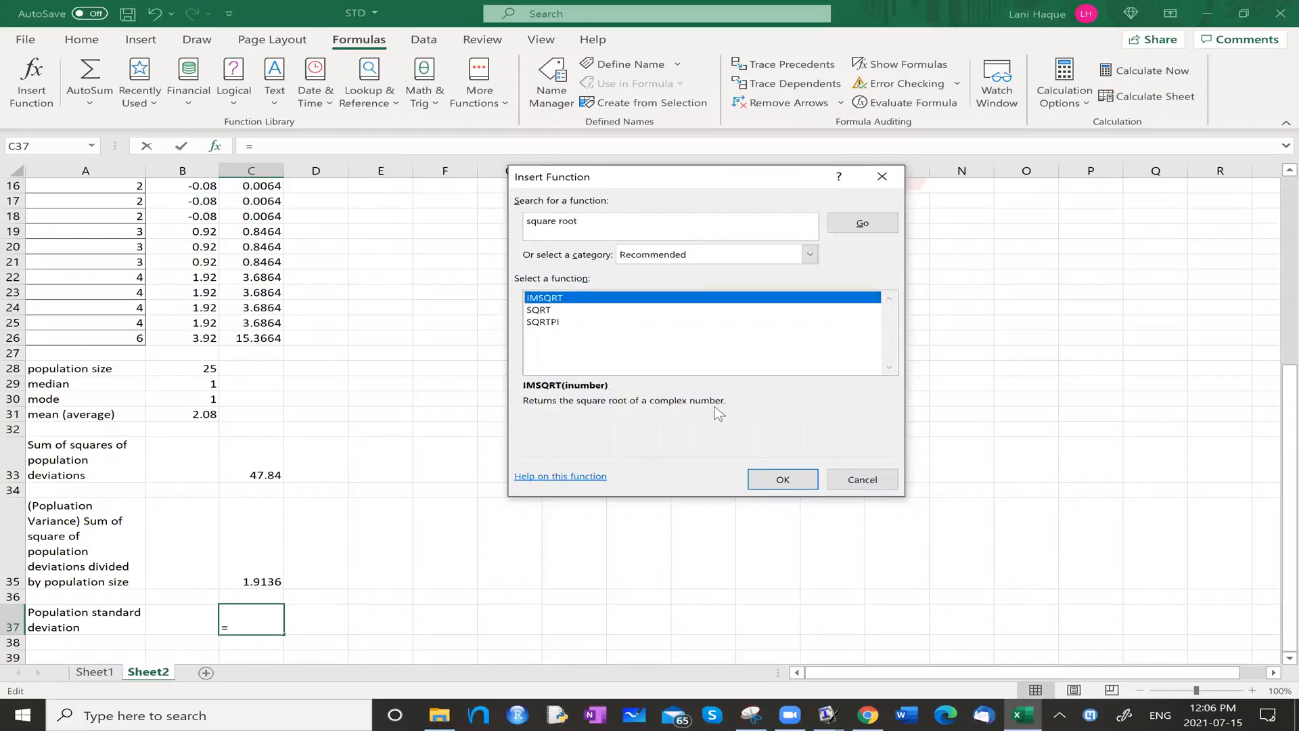
Insert the SQRT function in C37 with C35 as its number, giving =SQRT(C35).
left_click(546, 311)
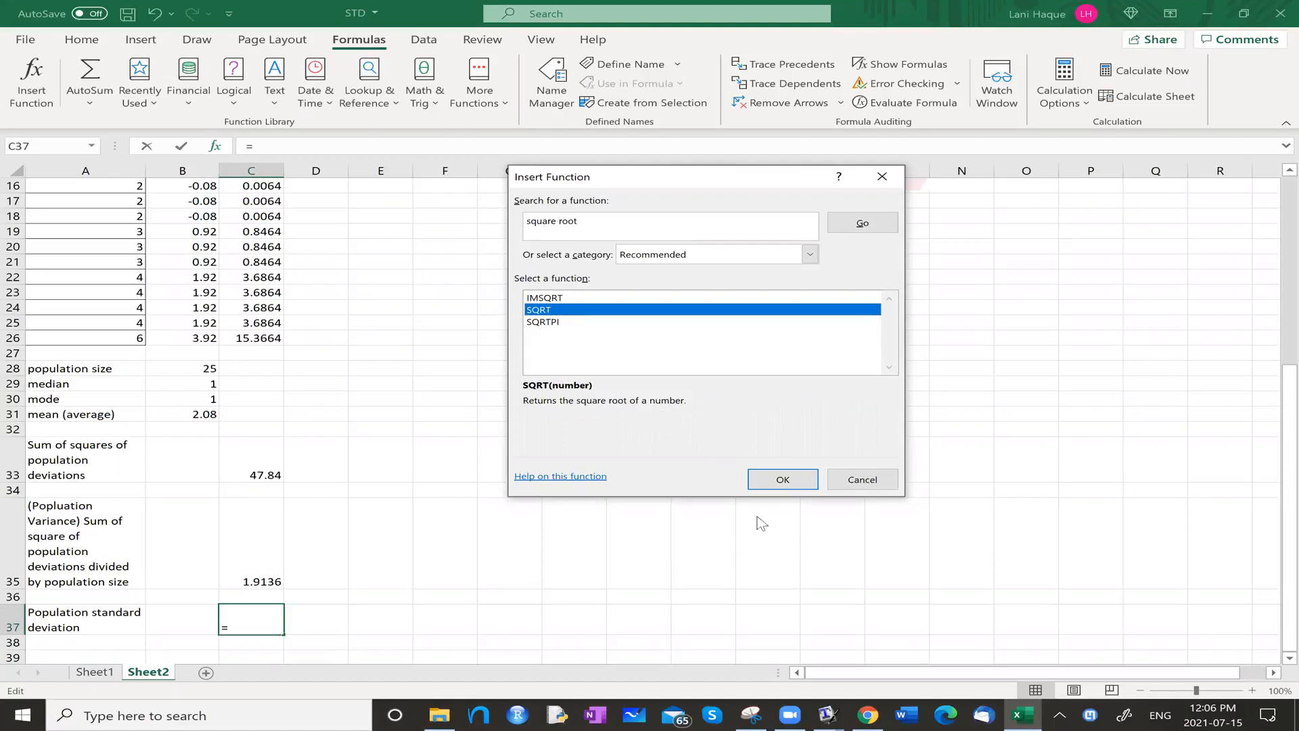
left_click(778, 482)
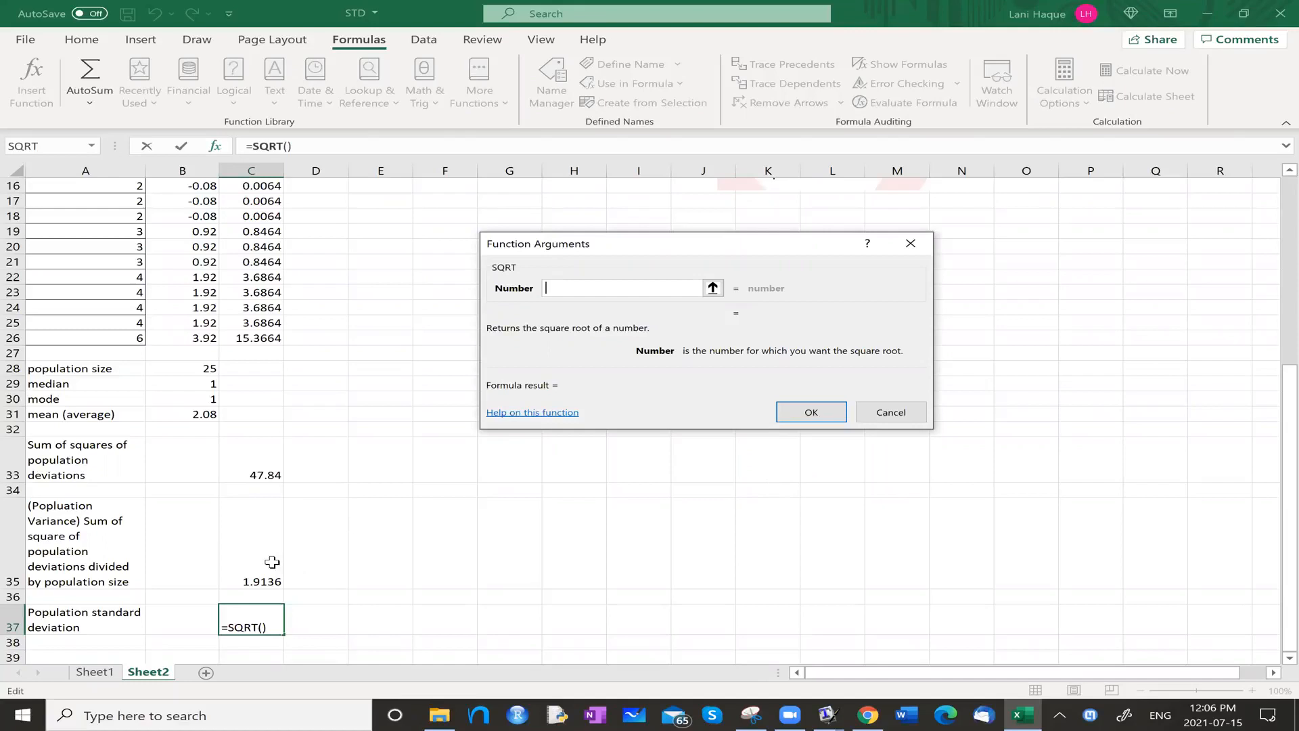
type("c35")
key("Return")
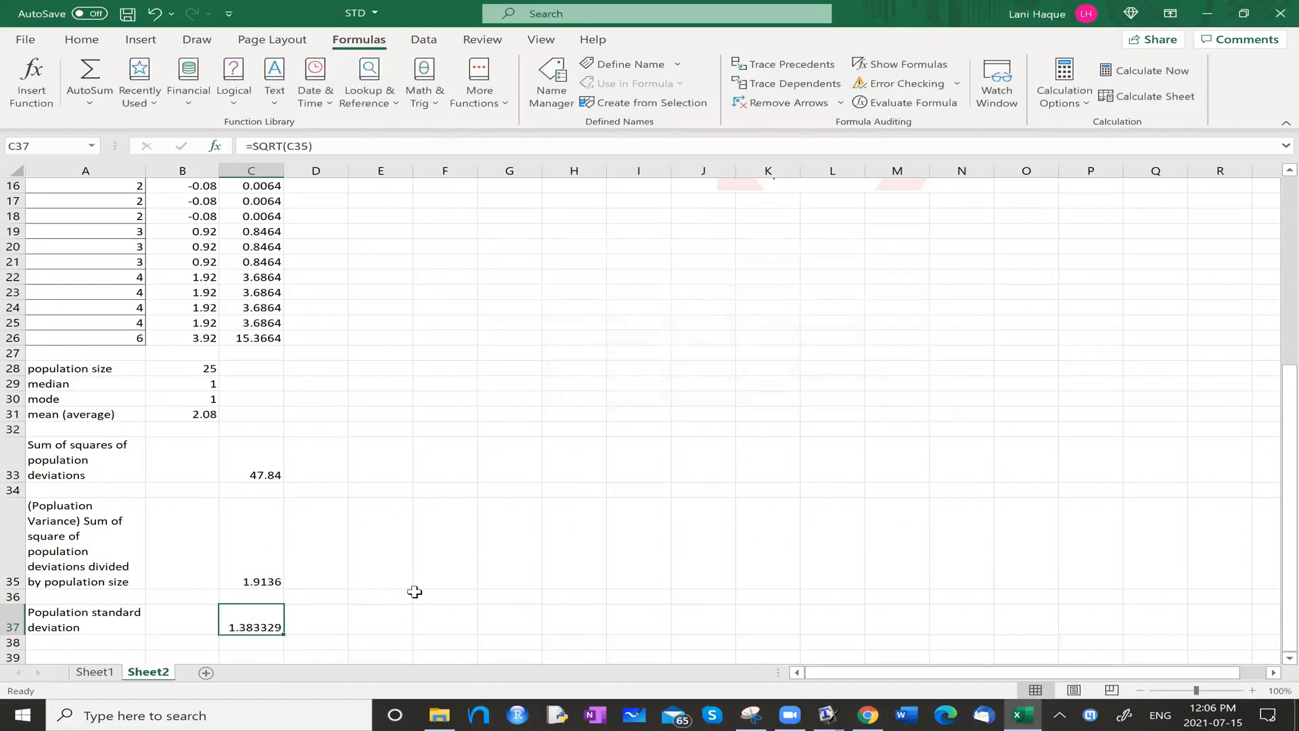
Start inserting a function in A39 and search the available functions for "standard deviation".
scroll(414, 592, "up", 5)
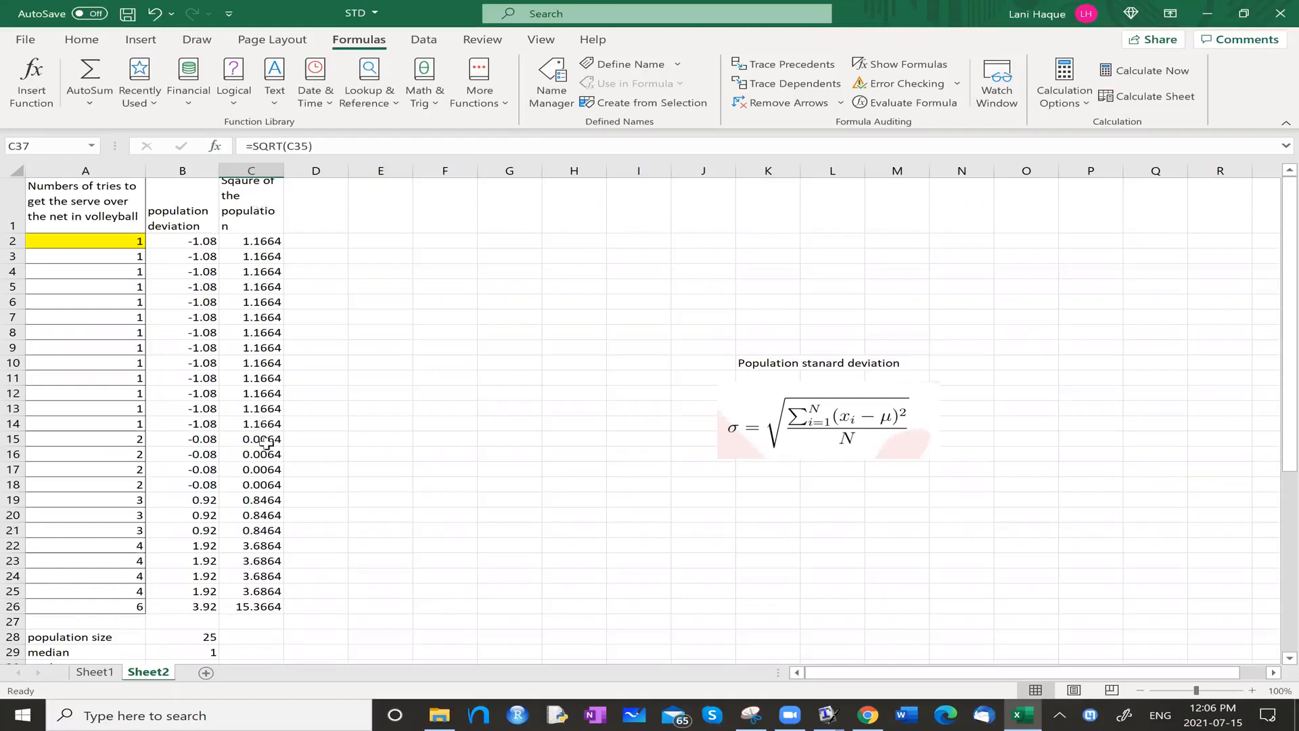
scroll(268, 563, "down", 7)
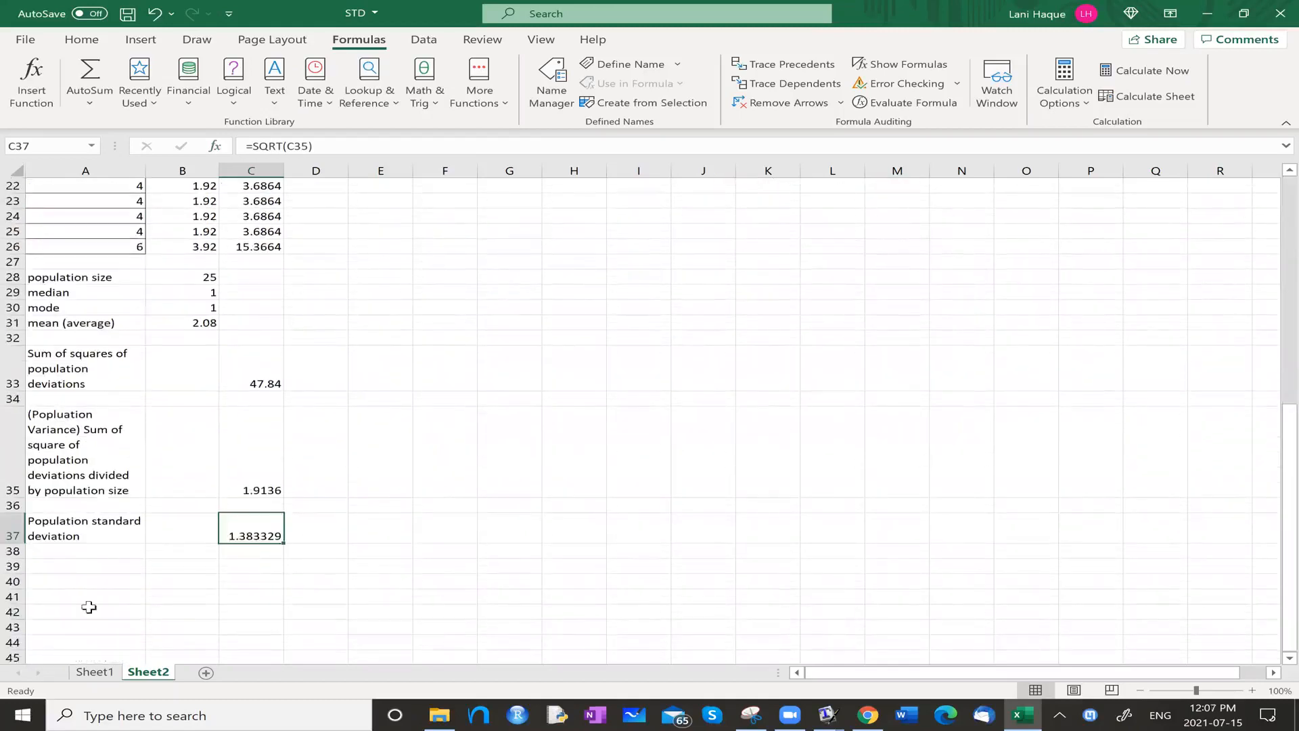
left_click(73, 565)
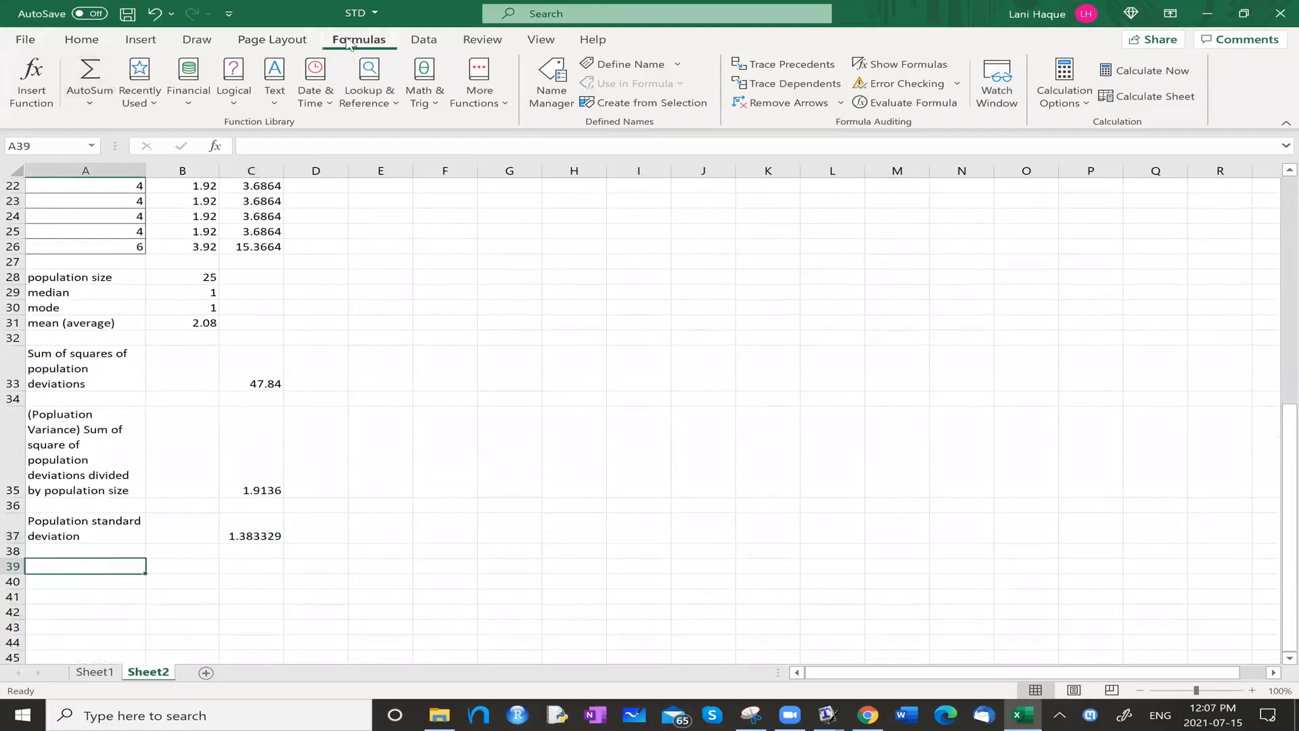
left_click(91, 108)
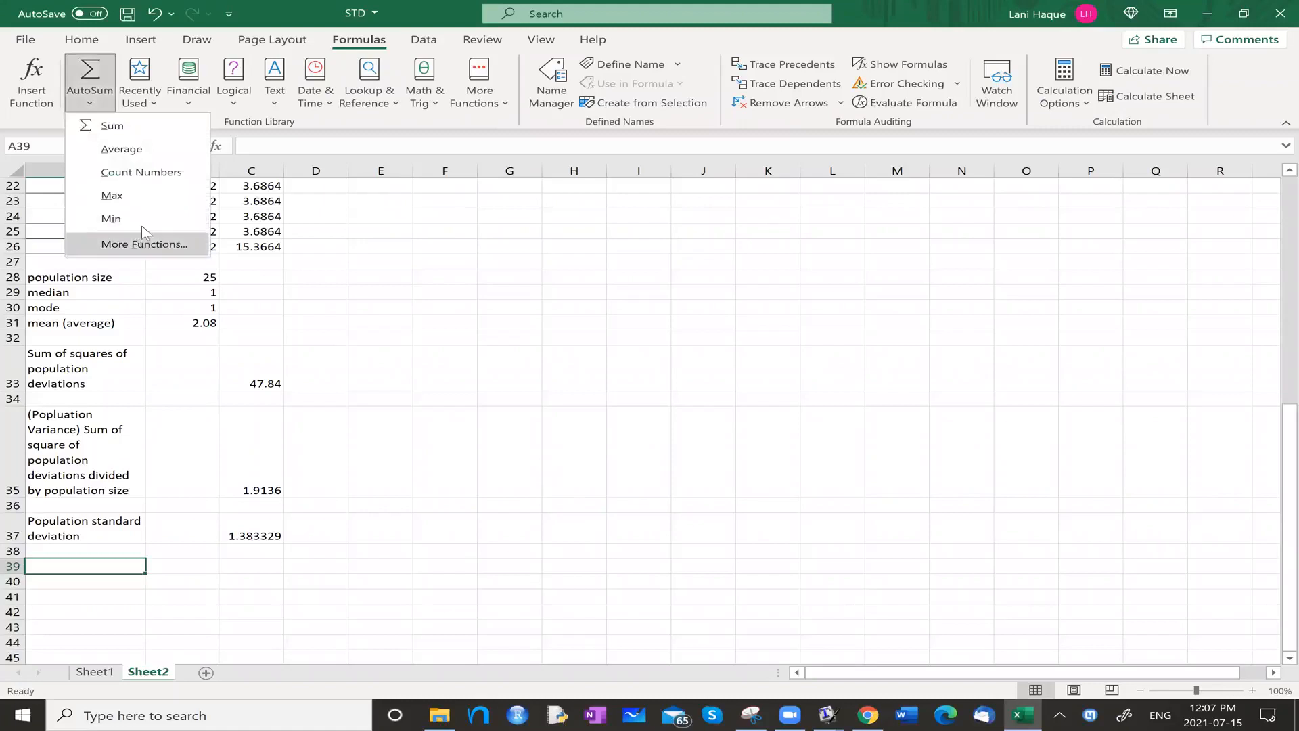
left_click(195, 236)
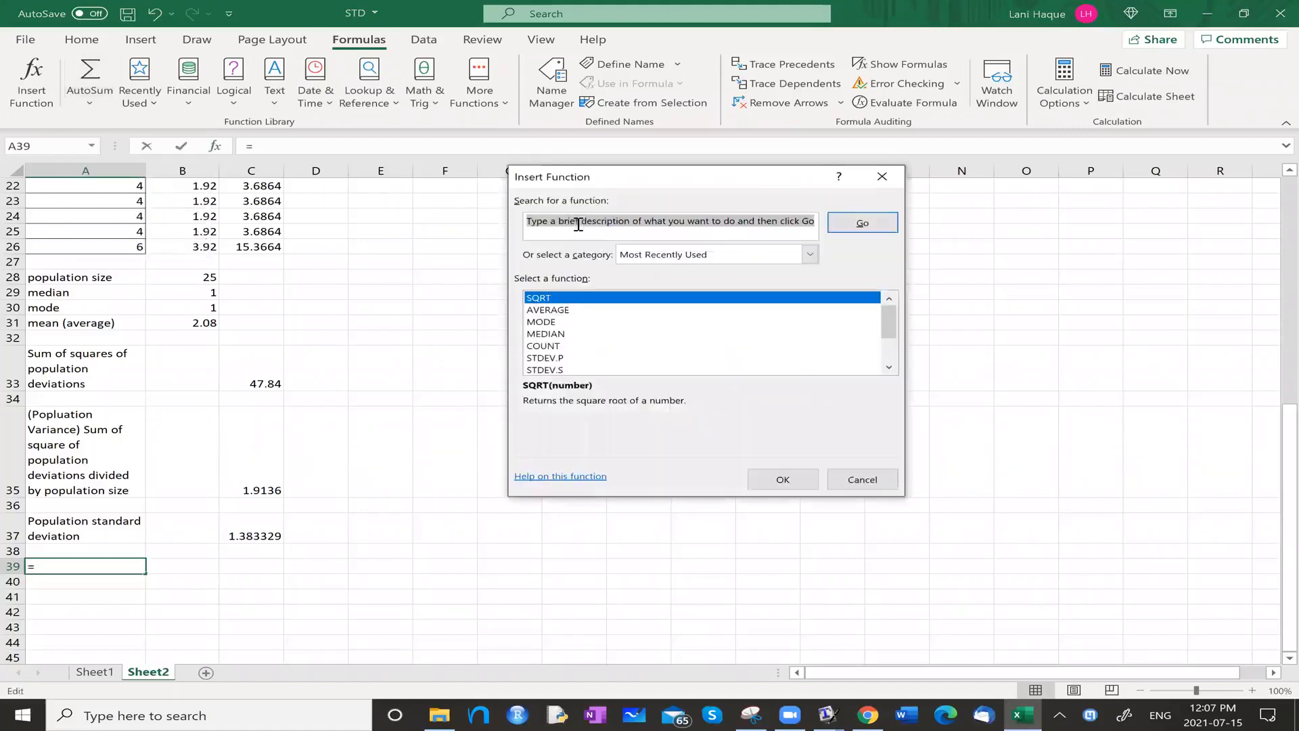
type("sta")
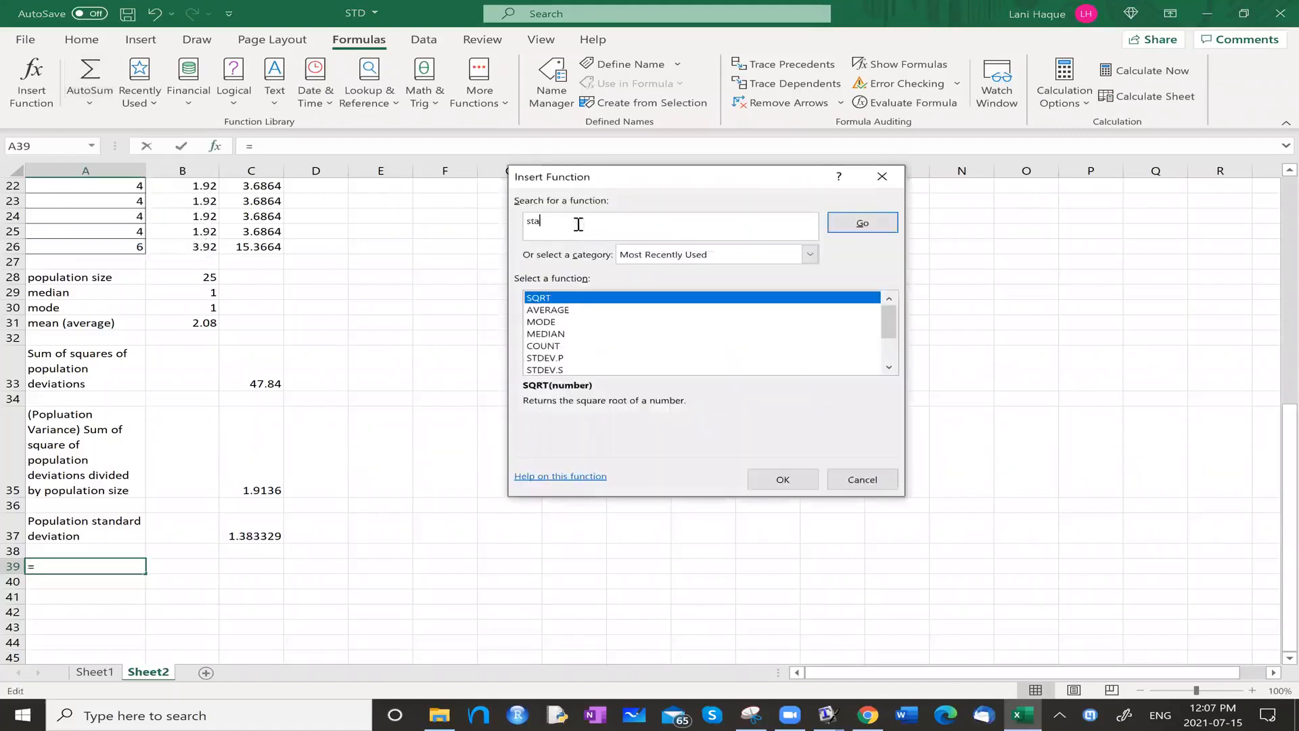
type("ndard deviation")
key("Return")
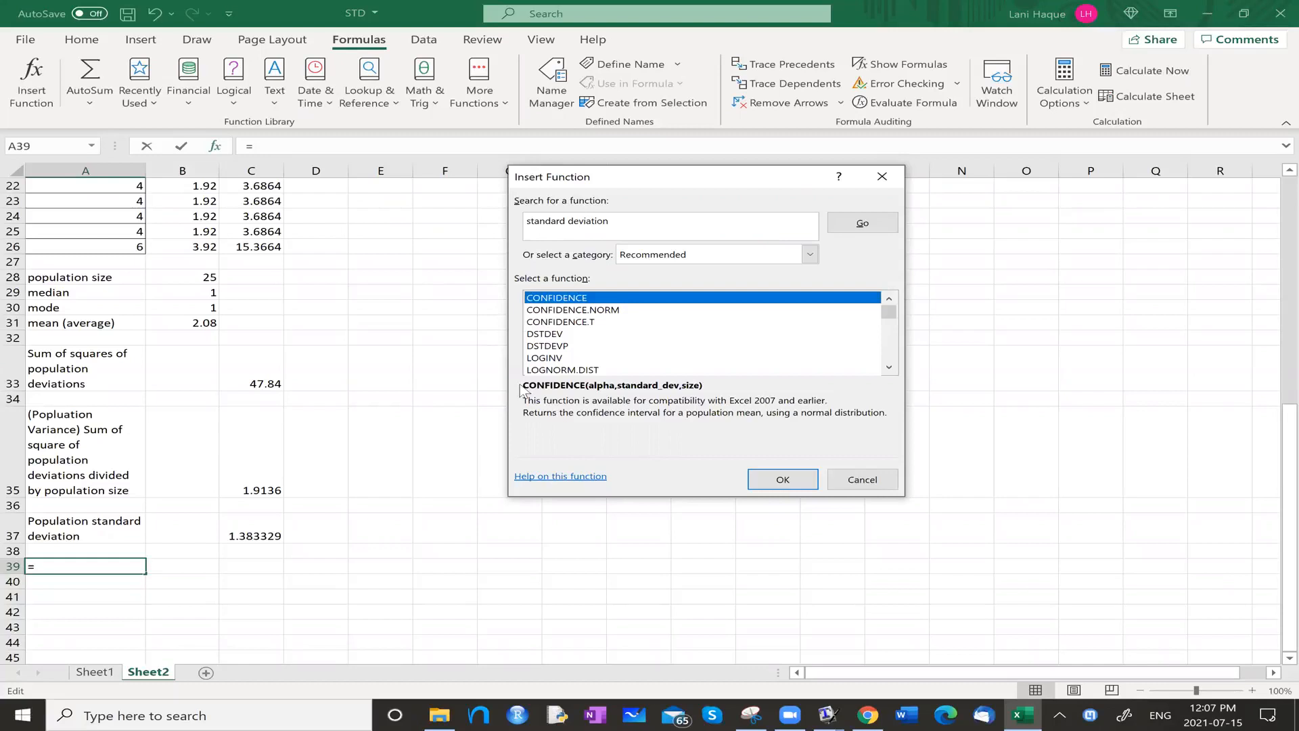
Insert the STDEV.P function in A39 with A2:A26 as its number range, giving =STDEV.P(A2:A26).
scroll(588, 349, "down", 1)
scroll(588, 349, "up", 1)
scroll(587, 350, "down", 1)
scroll(588, 352, "down", 5)
scroll(592, 354, "up", 1)
left_click(556, 311)
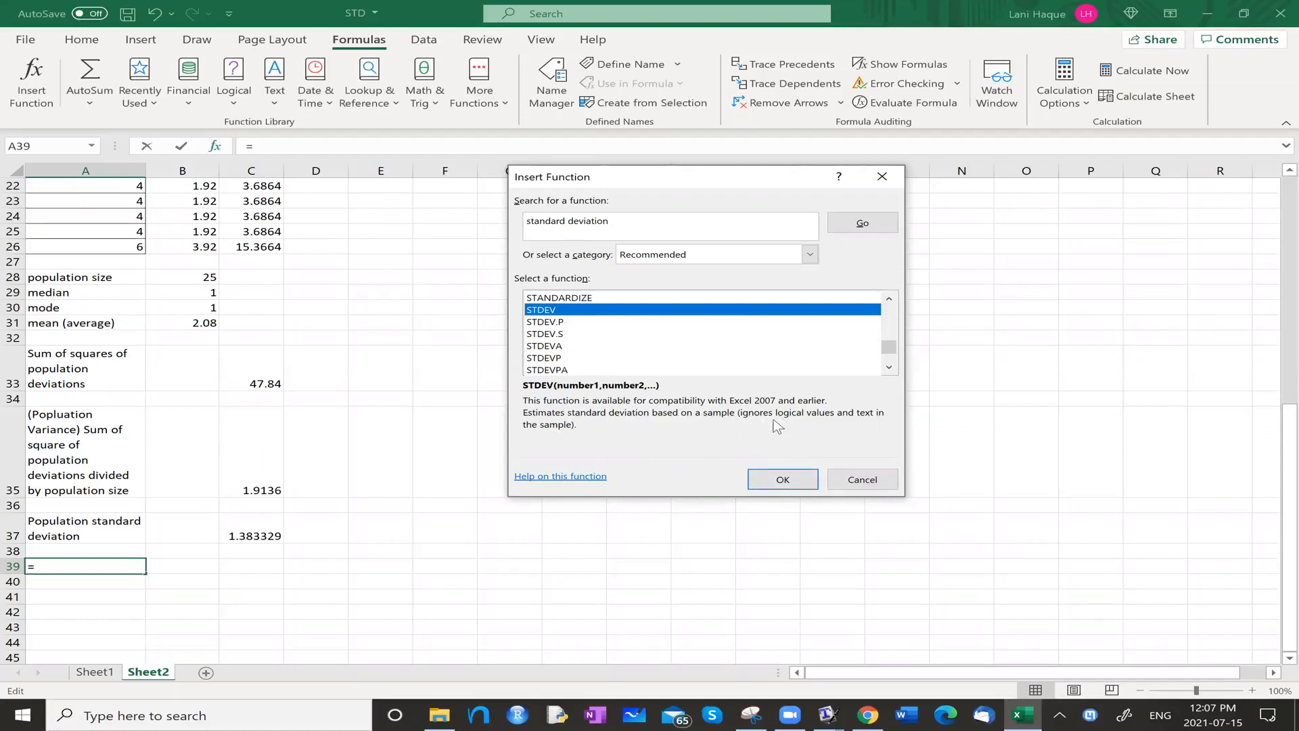
left_click(562, 324)
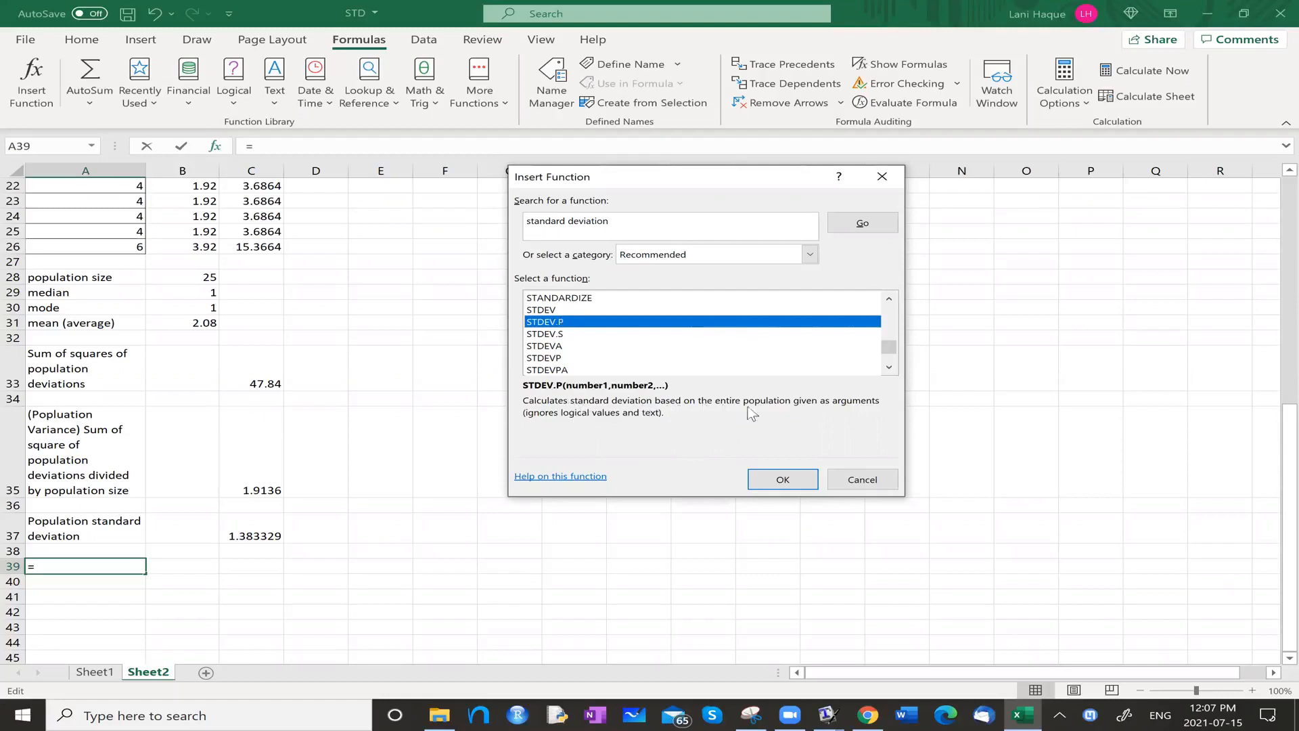
left_click(806, 482)
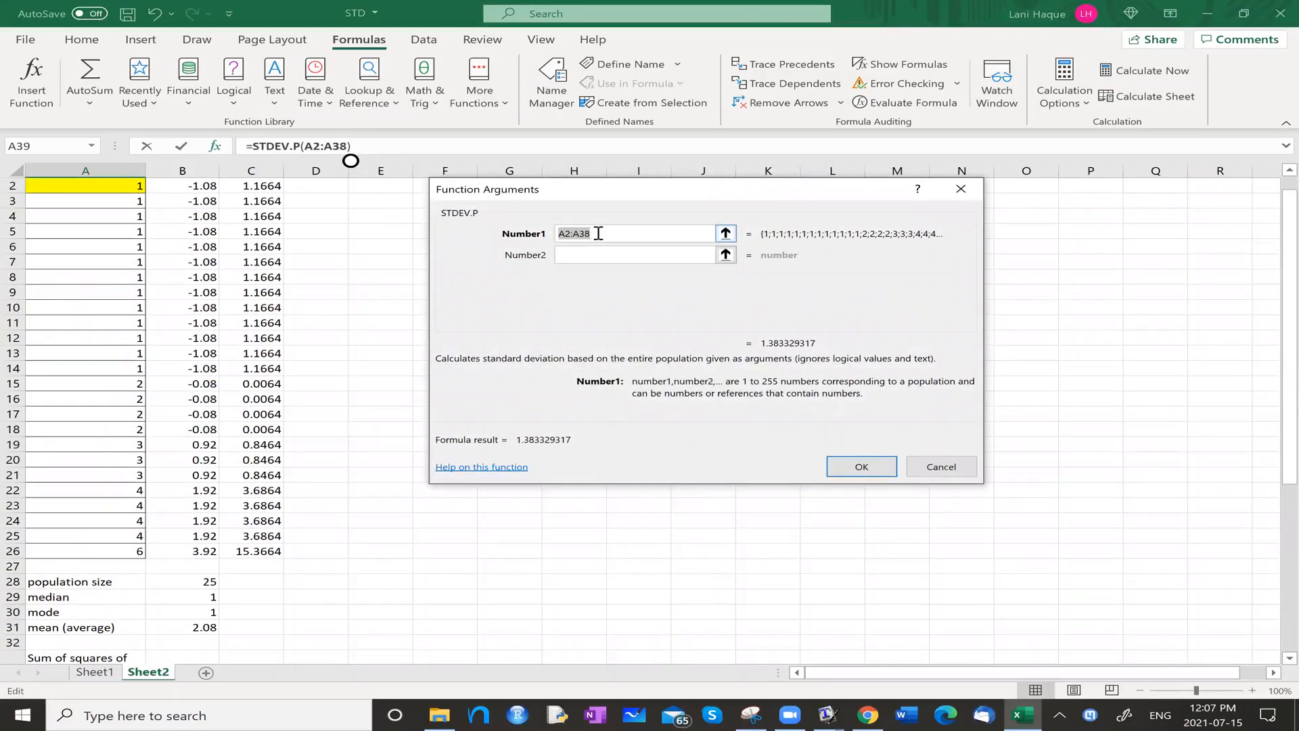
type("a2:")
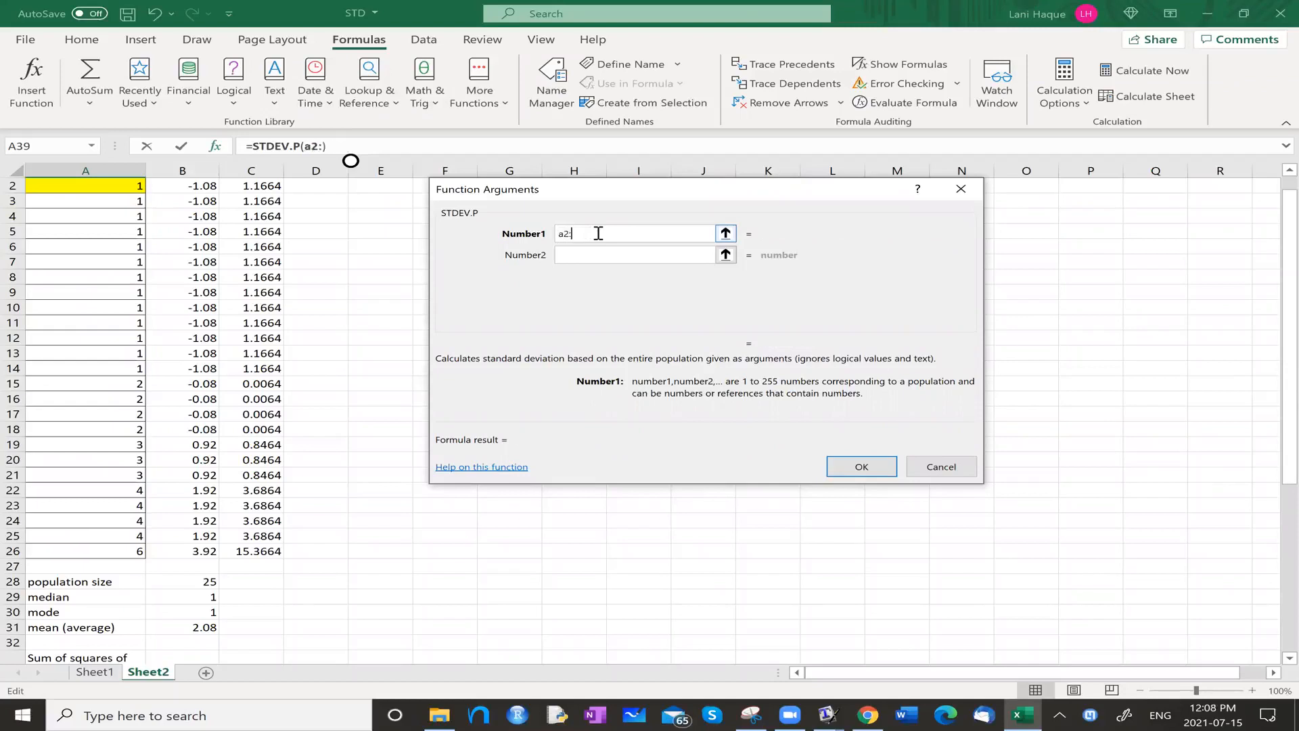
type("a26")
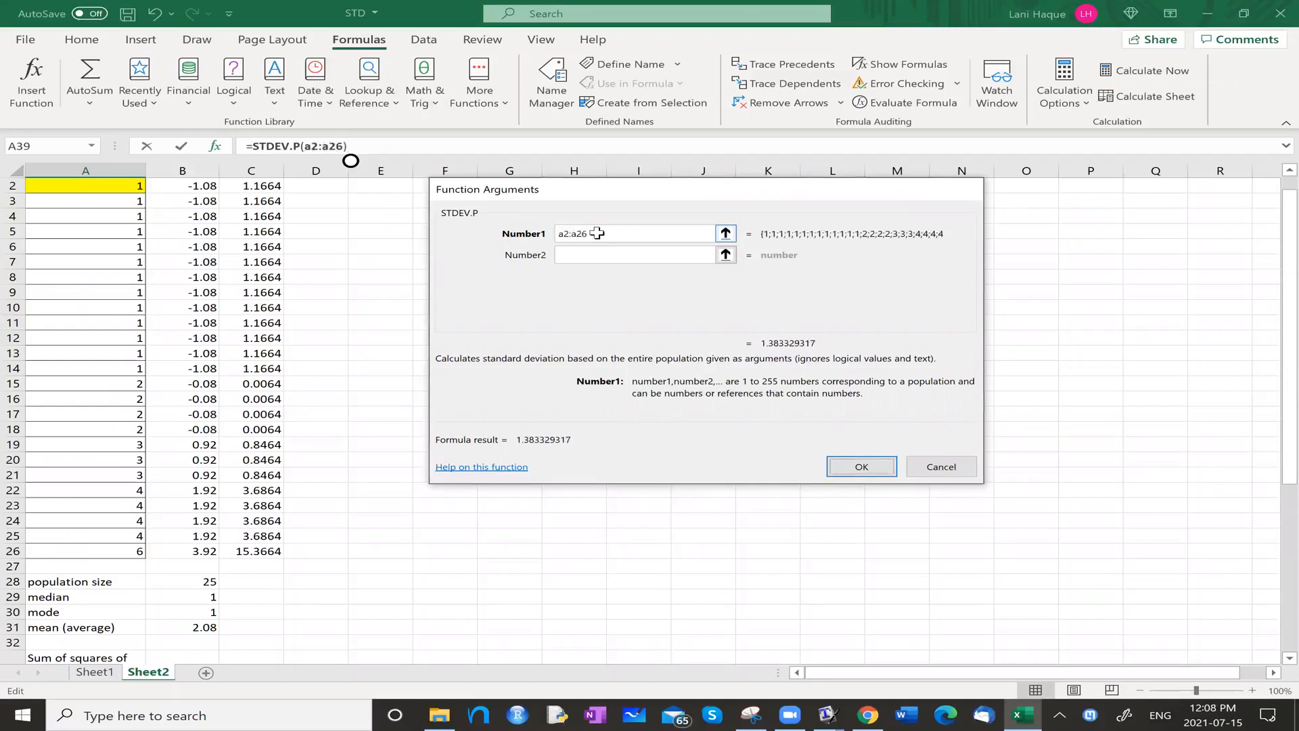
key("Return")
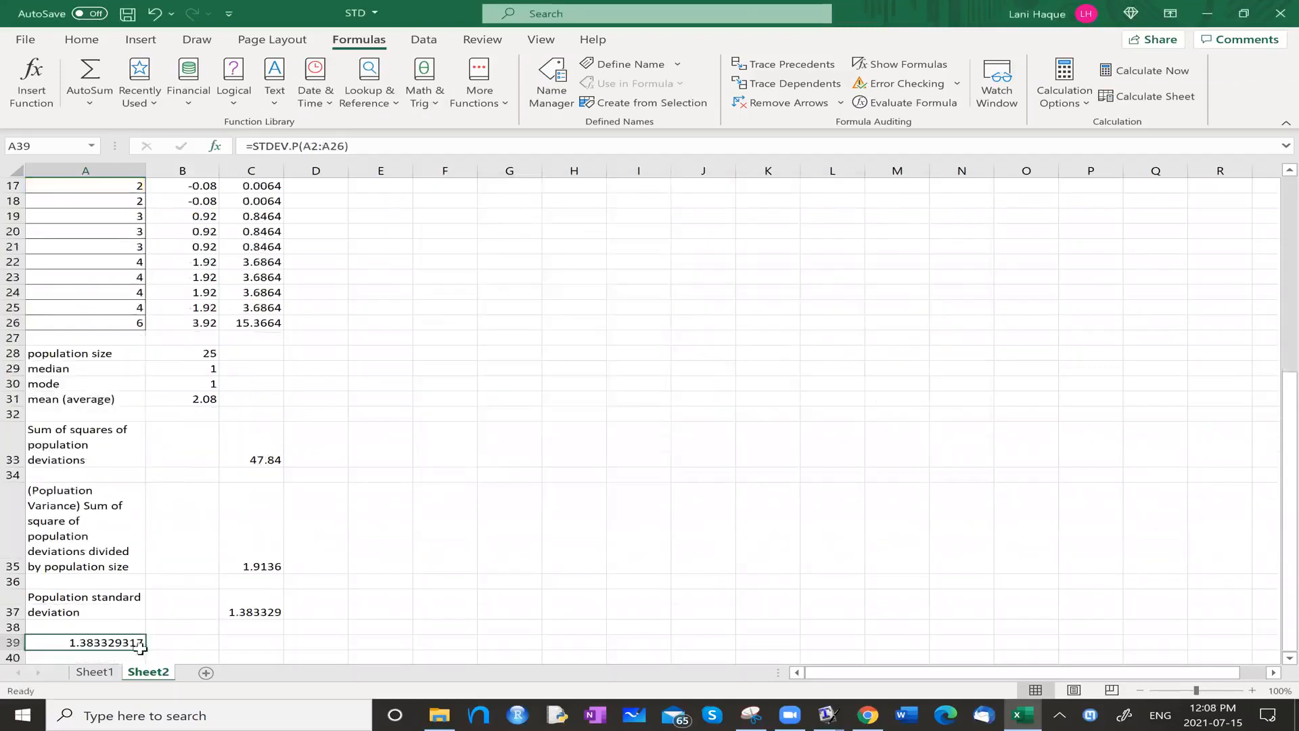
Compare the SQRT result in C37 with the STDEV.P result in A39, and clear A39.
left_click(253, 606)
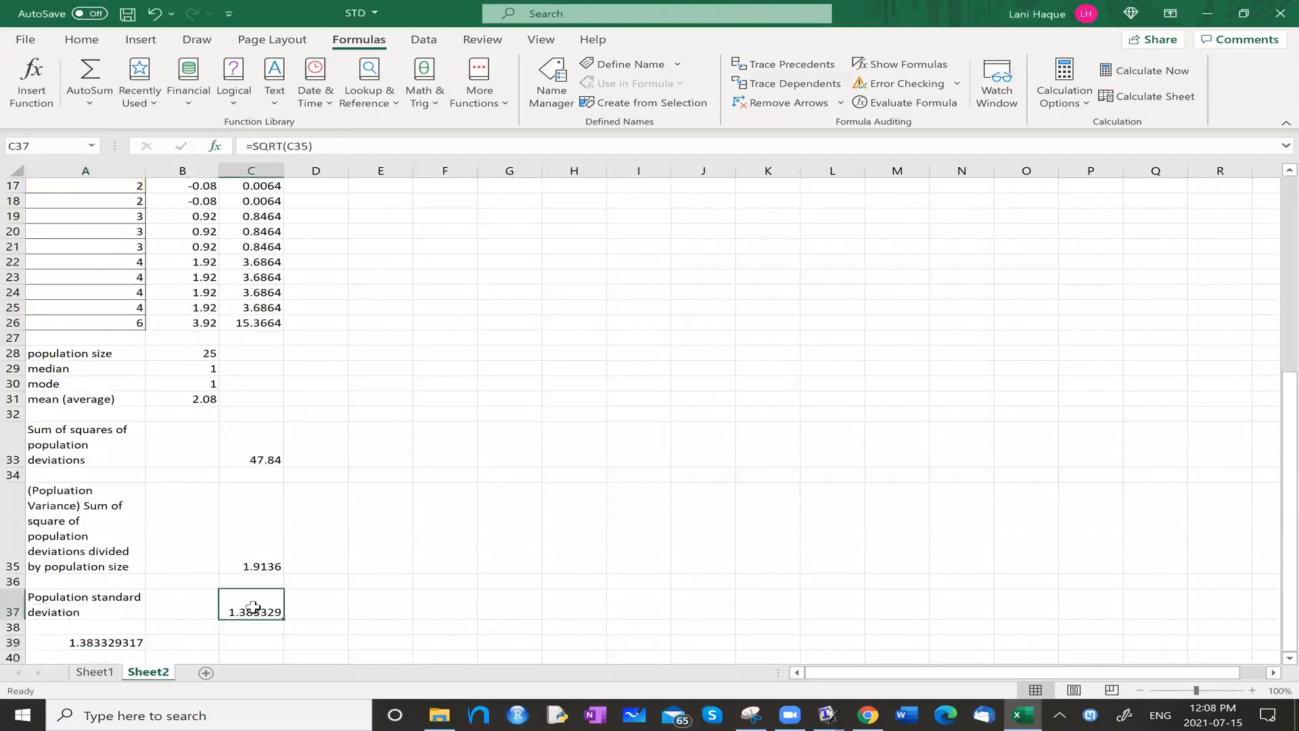
left_click(105, 640)
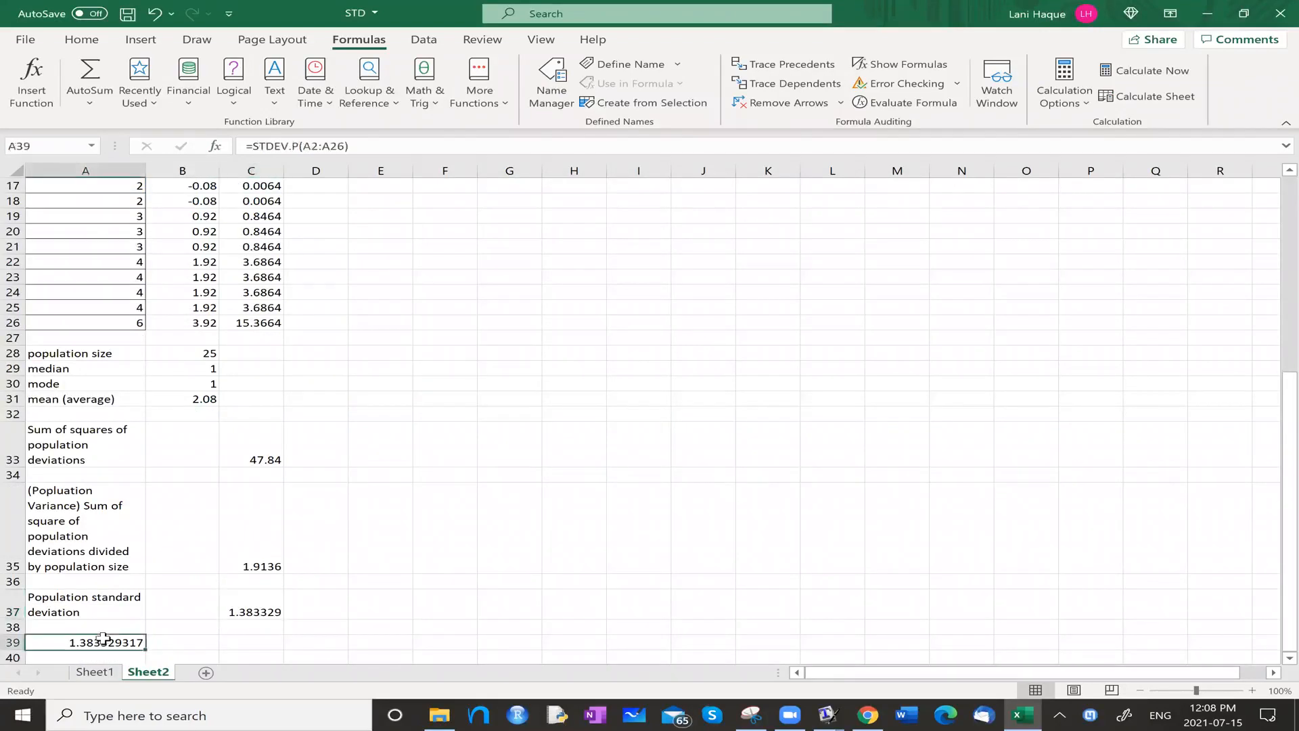
key("BackSpace")
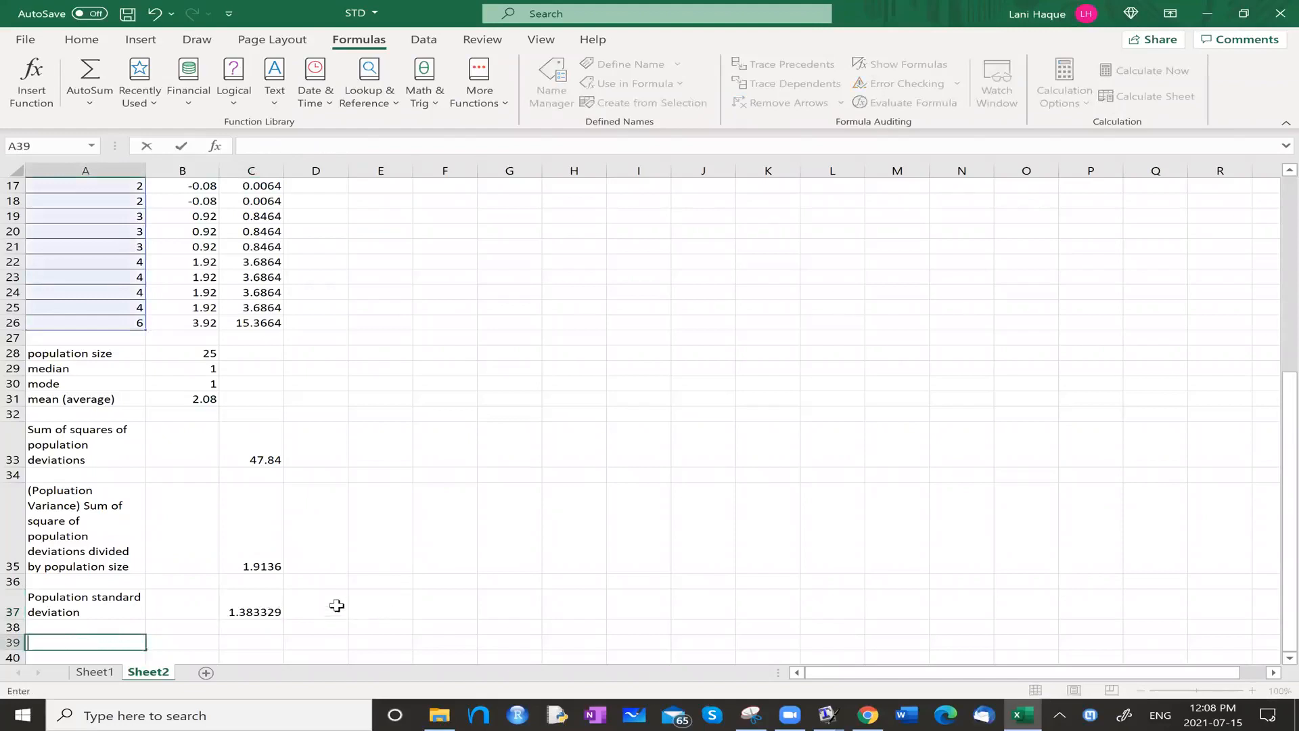
Fill cell D37, beside the calculated population standard deviation, with yellow.
left_click(333, 609)
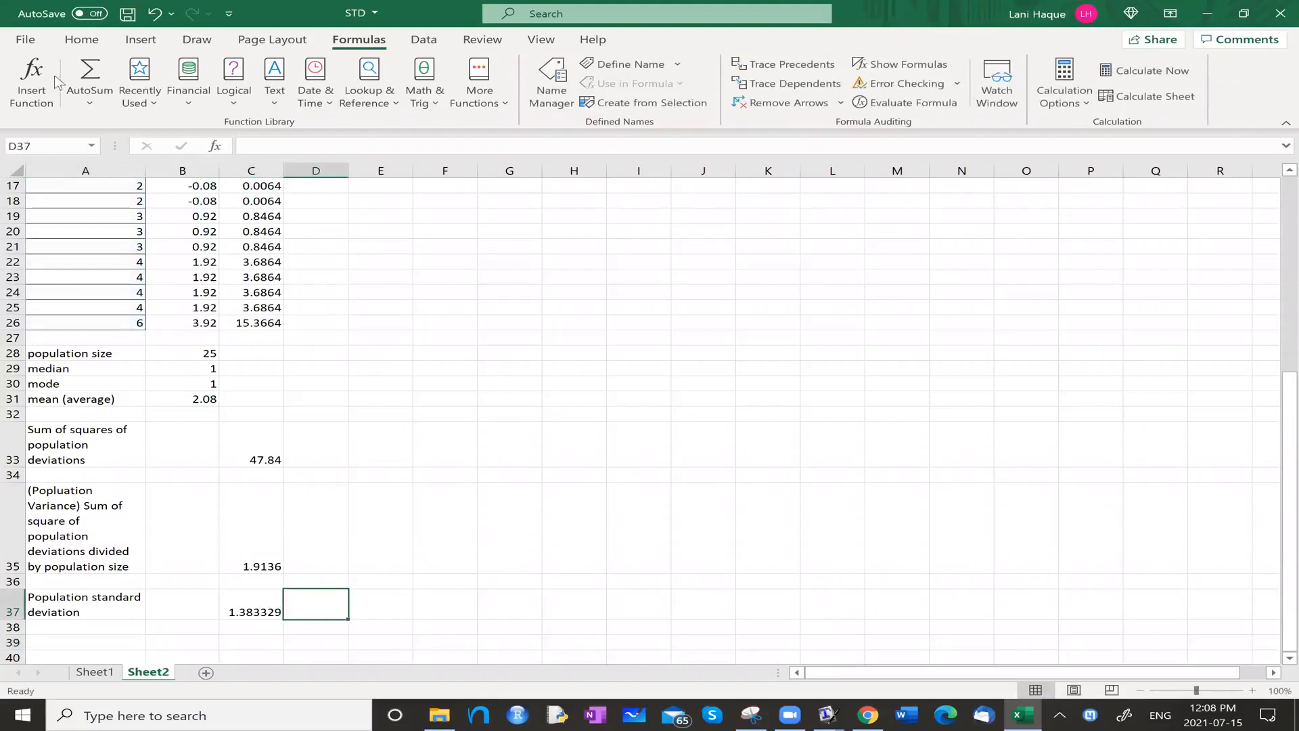
left_click(81, 40)
left_click(234, 96)
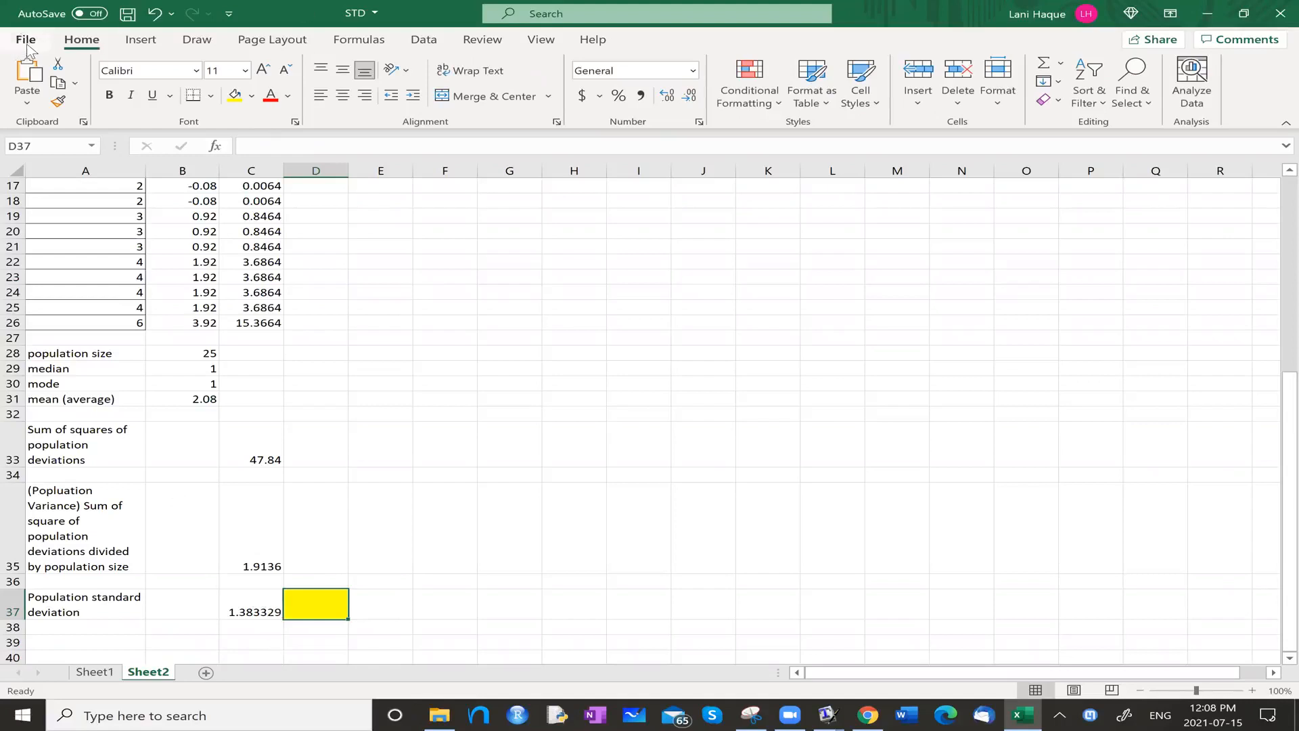
Start inserting a function in D37 and search the available functions for "standard deviation".
left_click(338, 39)
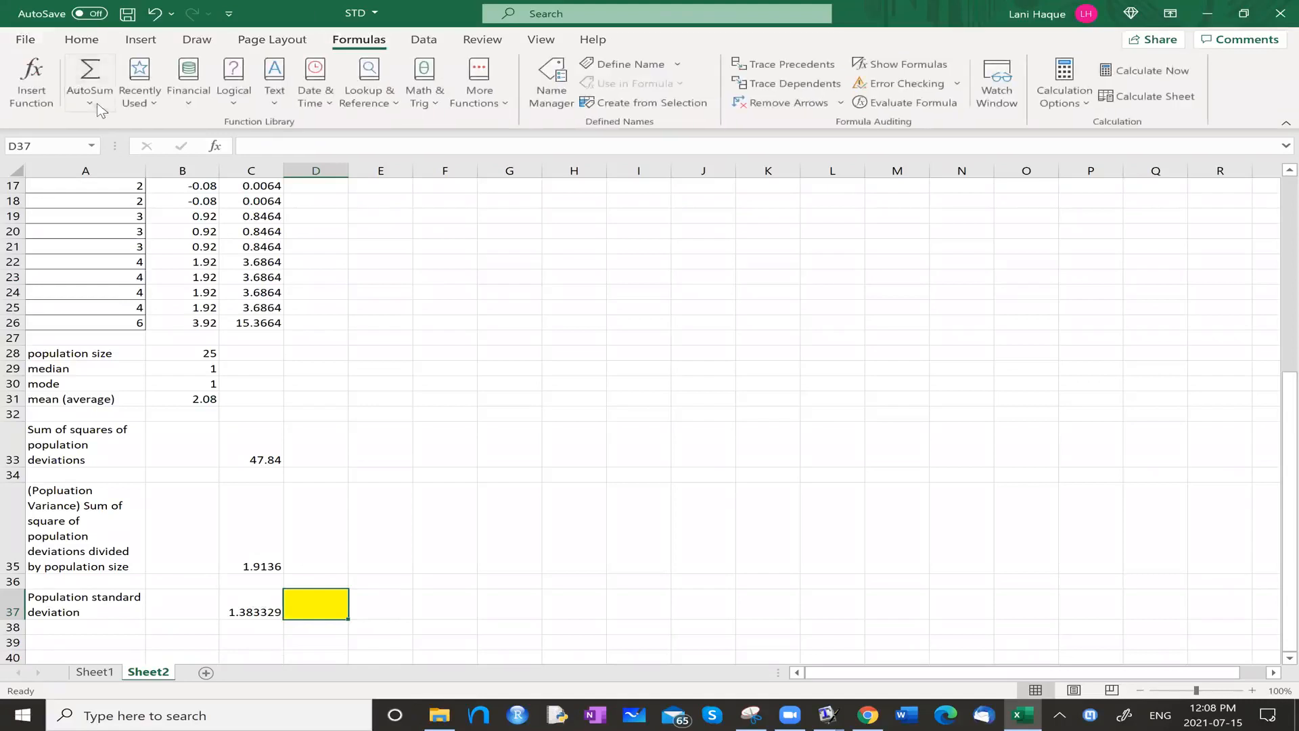
left_click(89, 103)
left_click(103, 244)
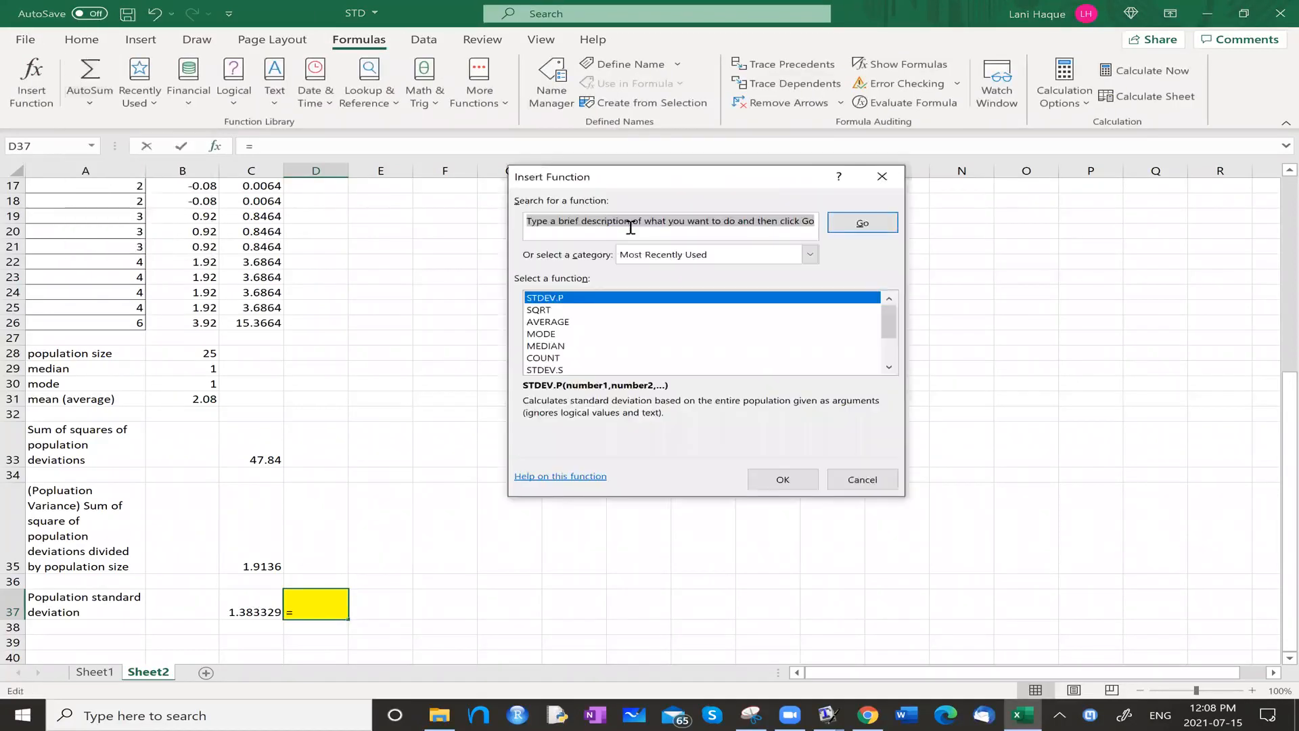
type("standard ")
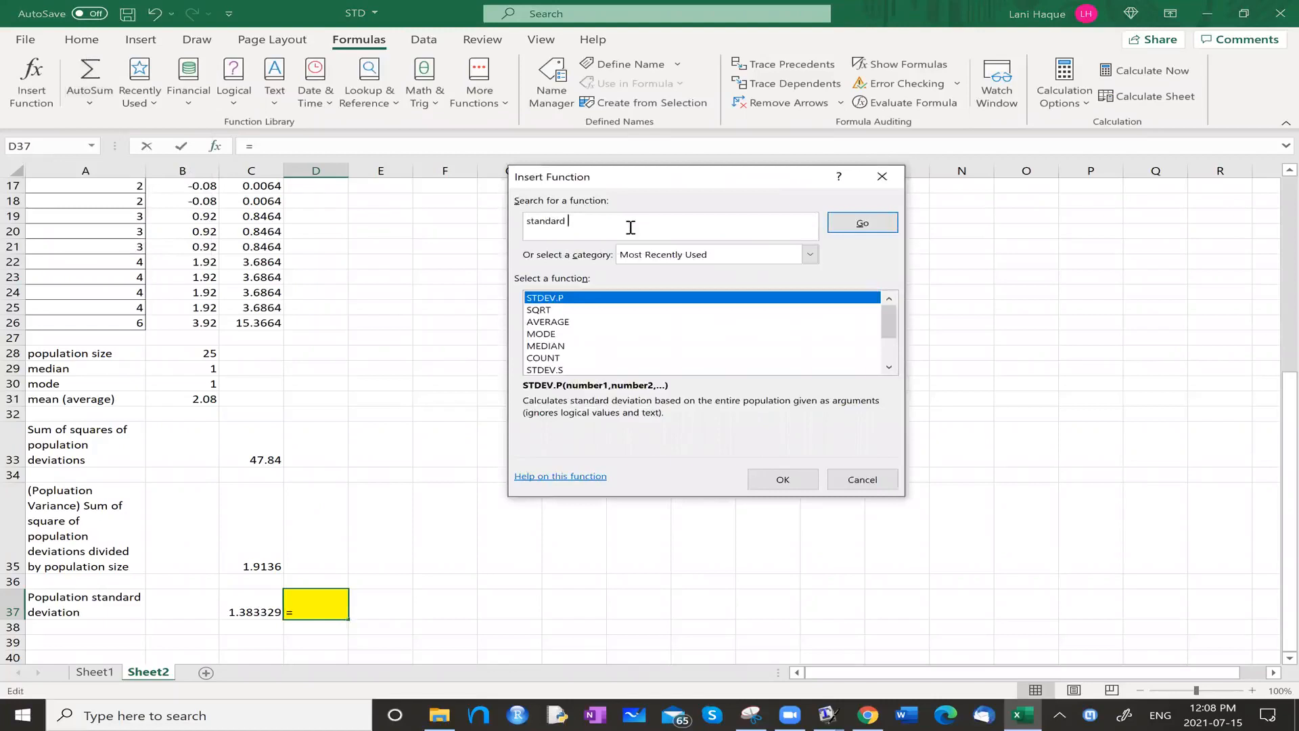
type("deviation")
key("Return")
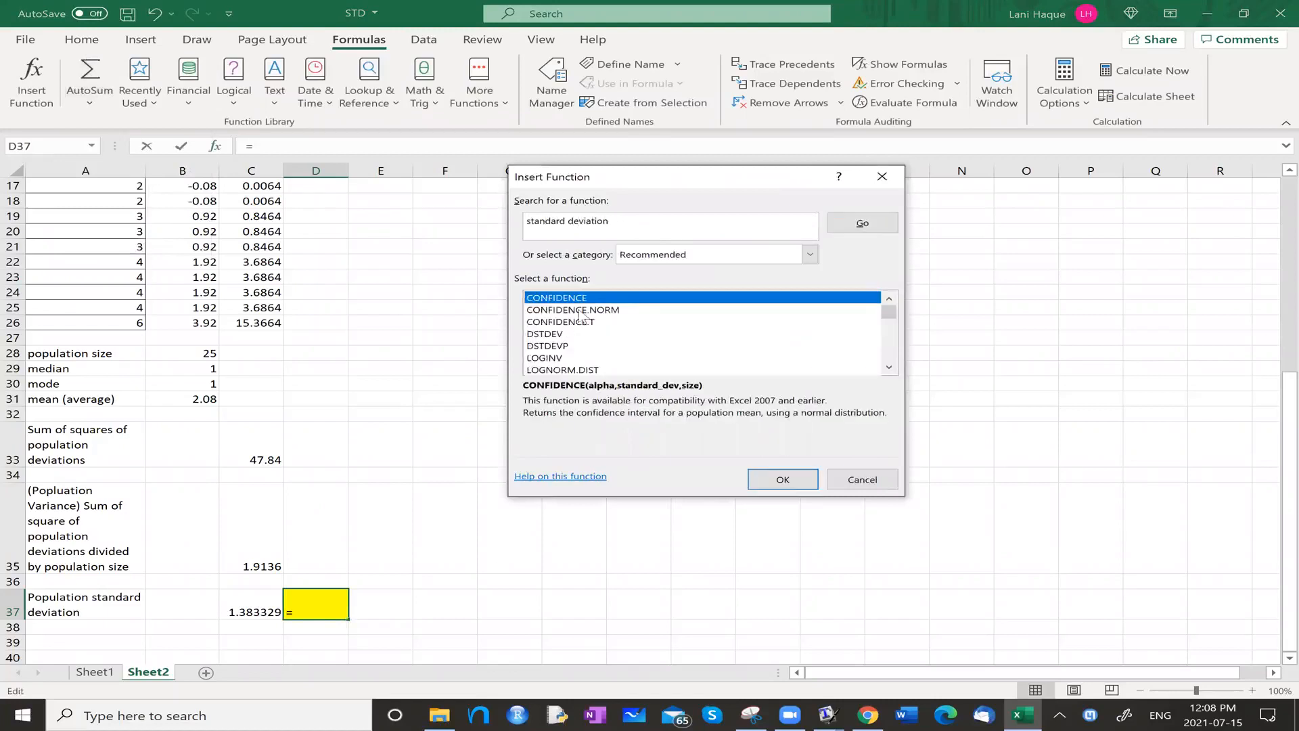
Examine the descriptions of the STDEV, STDEV.P, STDEV.S and STDEVA functions in the search results.
scroll(598, 318, "down", 3)
scroll(598, 318, "down", 2)
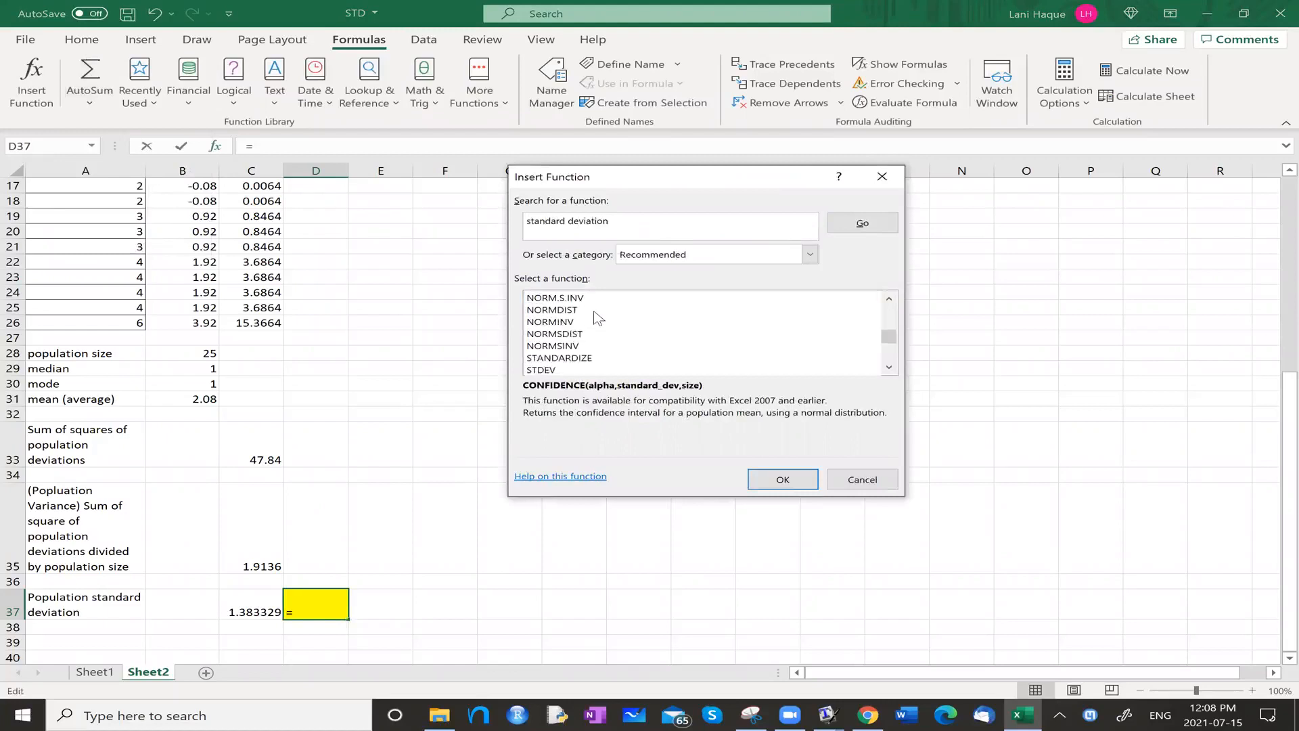
scroll(582, 317, "up", 5)
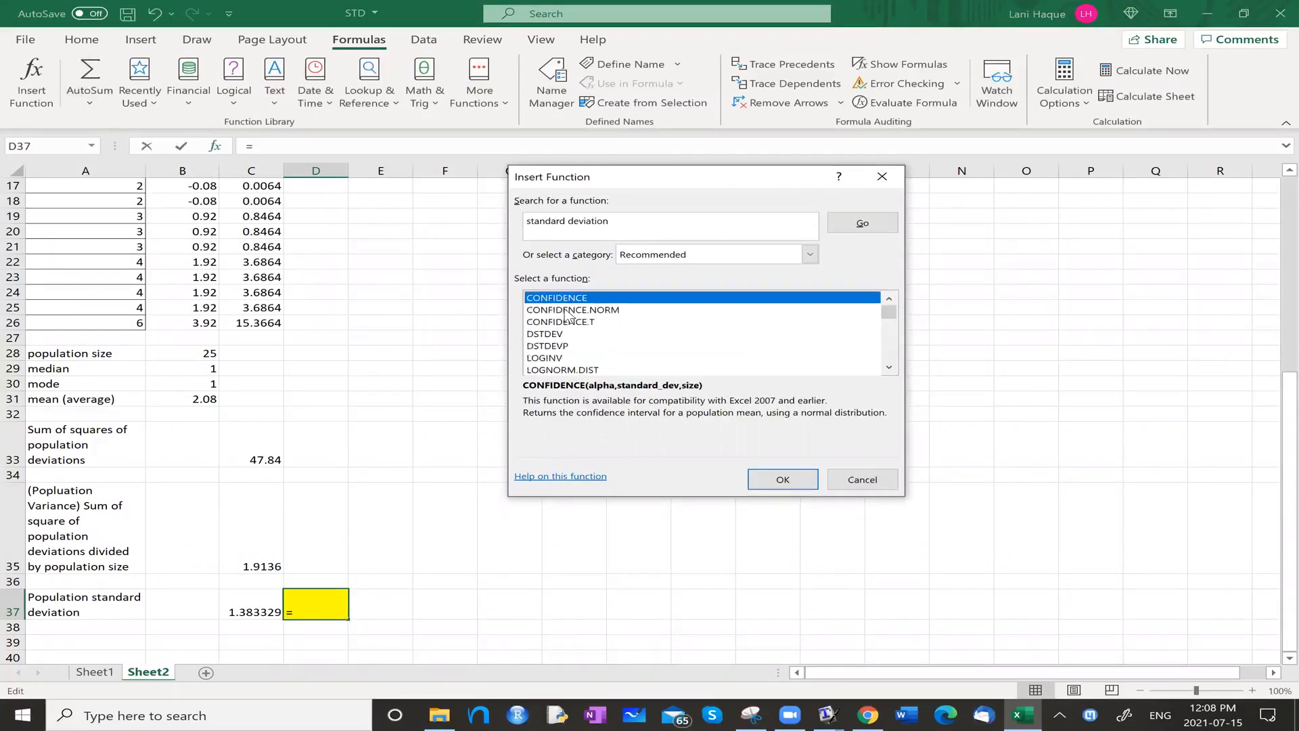
scroll(567, 318, "down", 6)
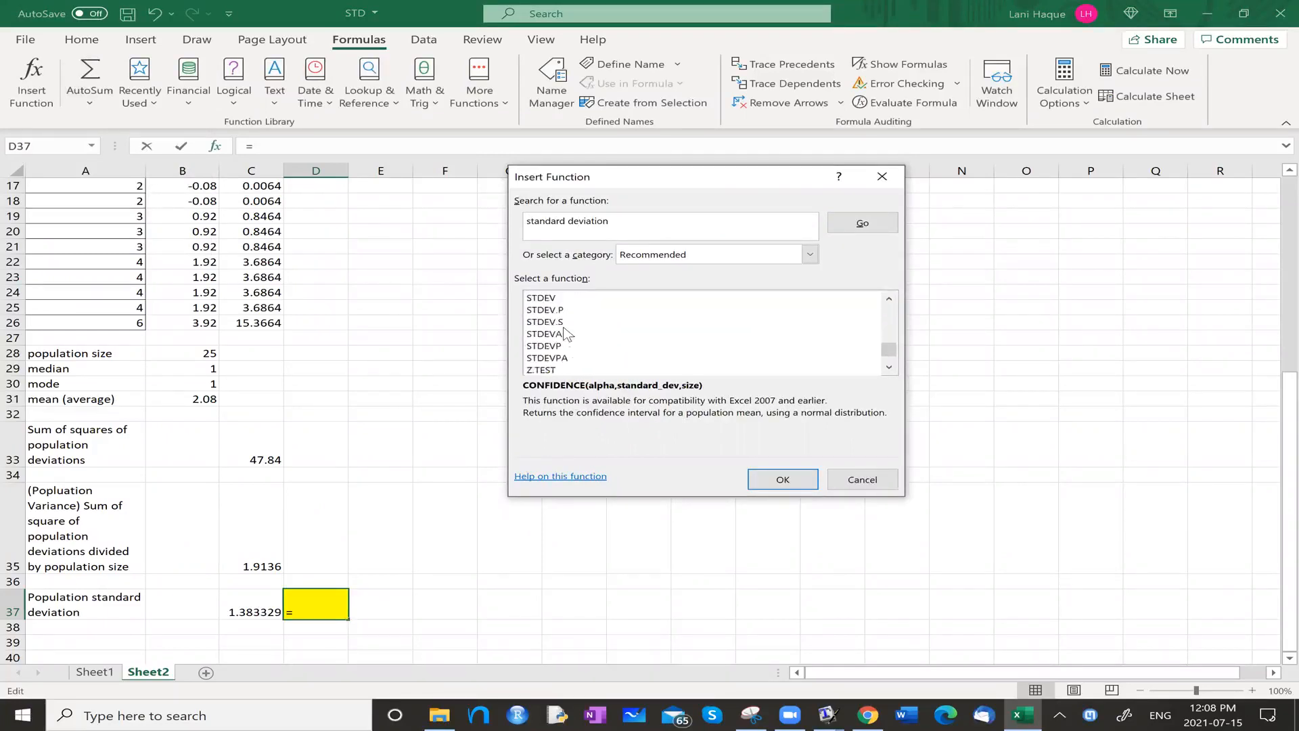
left_click(549, 299)
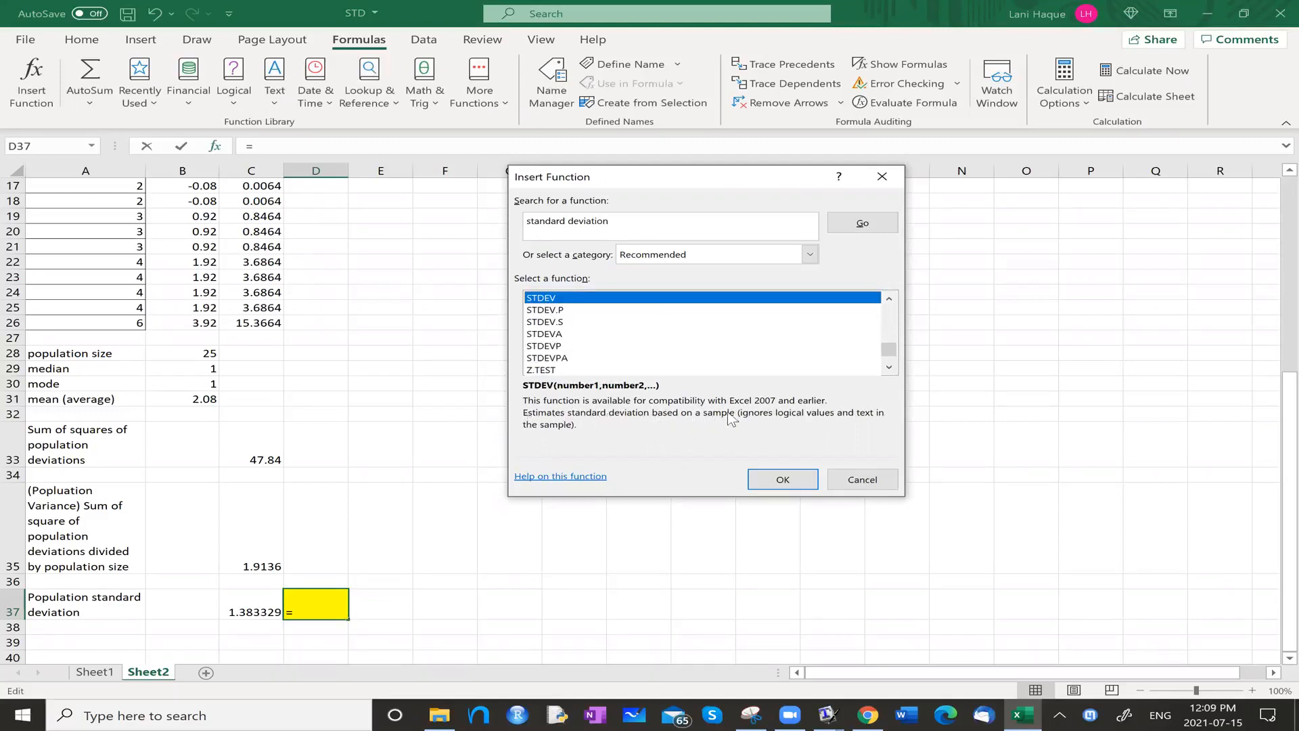
left_click(560, 311)
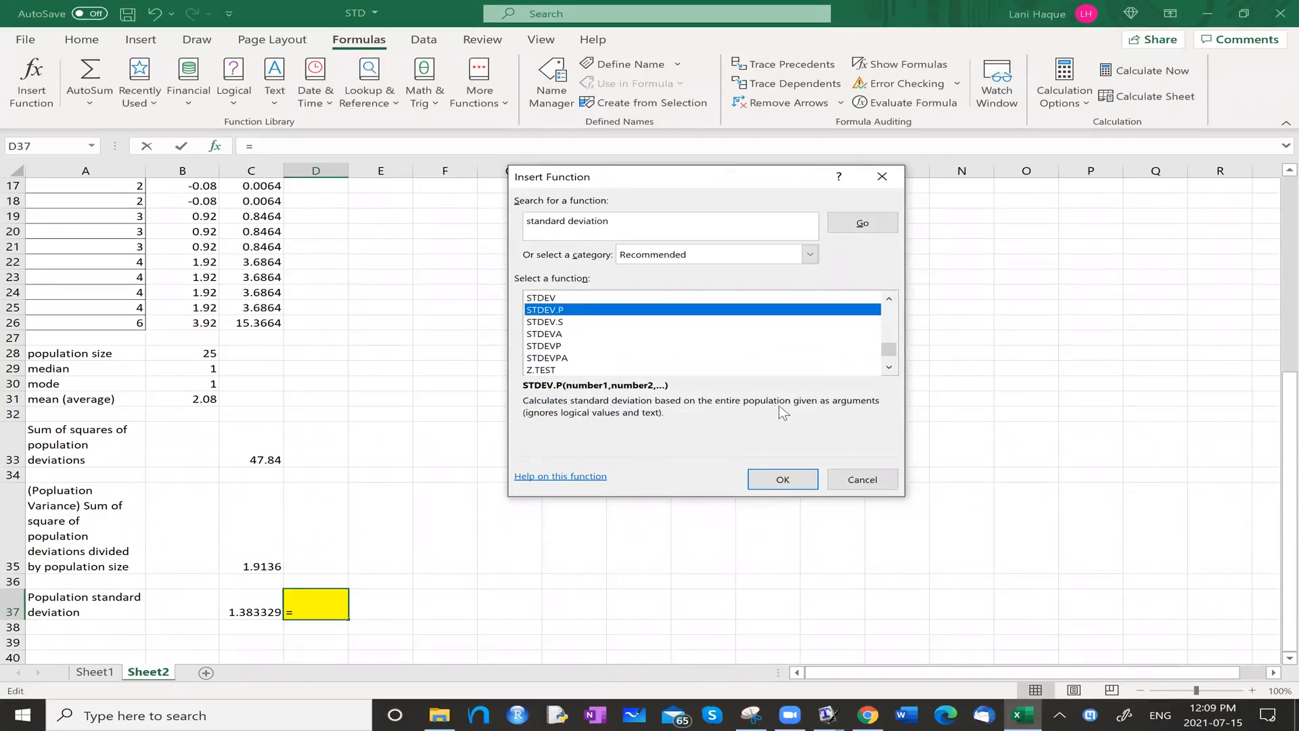
left_click(551, 322)
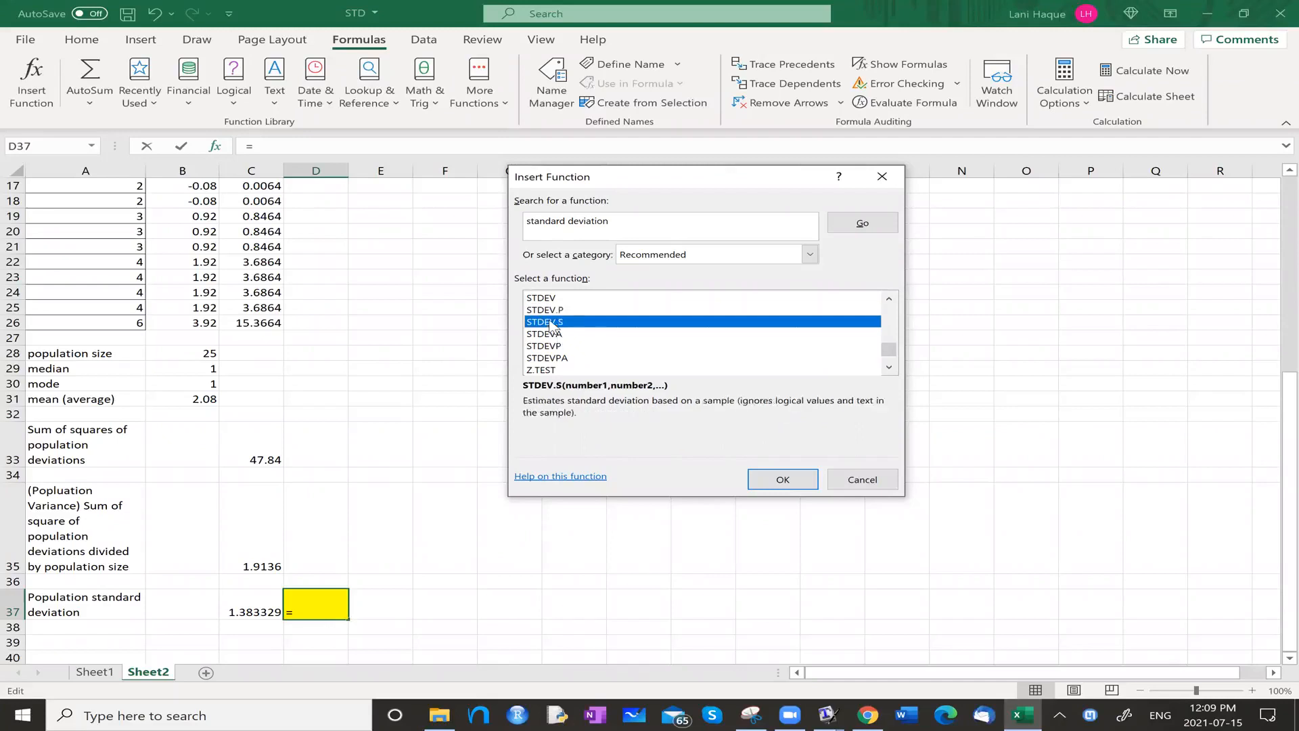
left_click(556, 334)
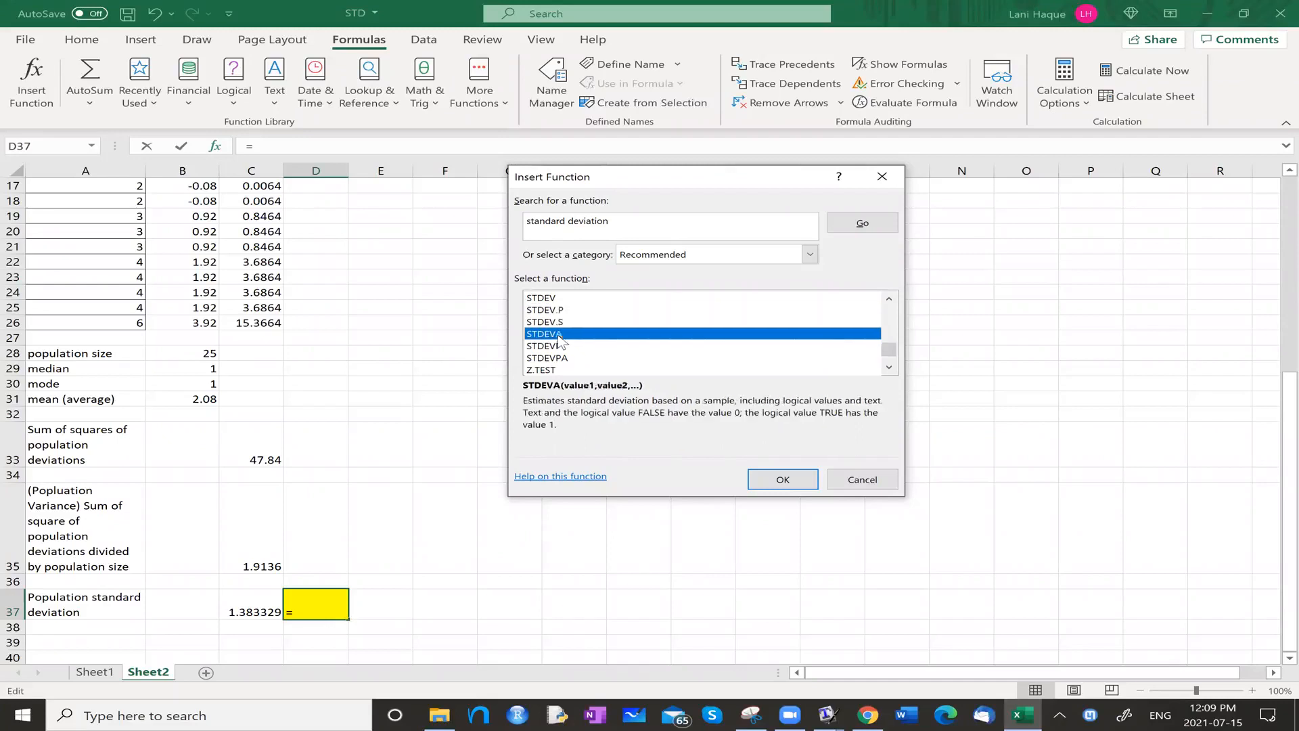
Insert the STDEV.P function in D37 with A2:A26 as its number range.
left_click(559, 311)
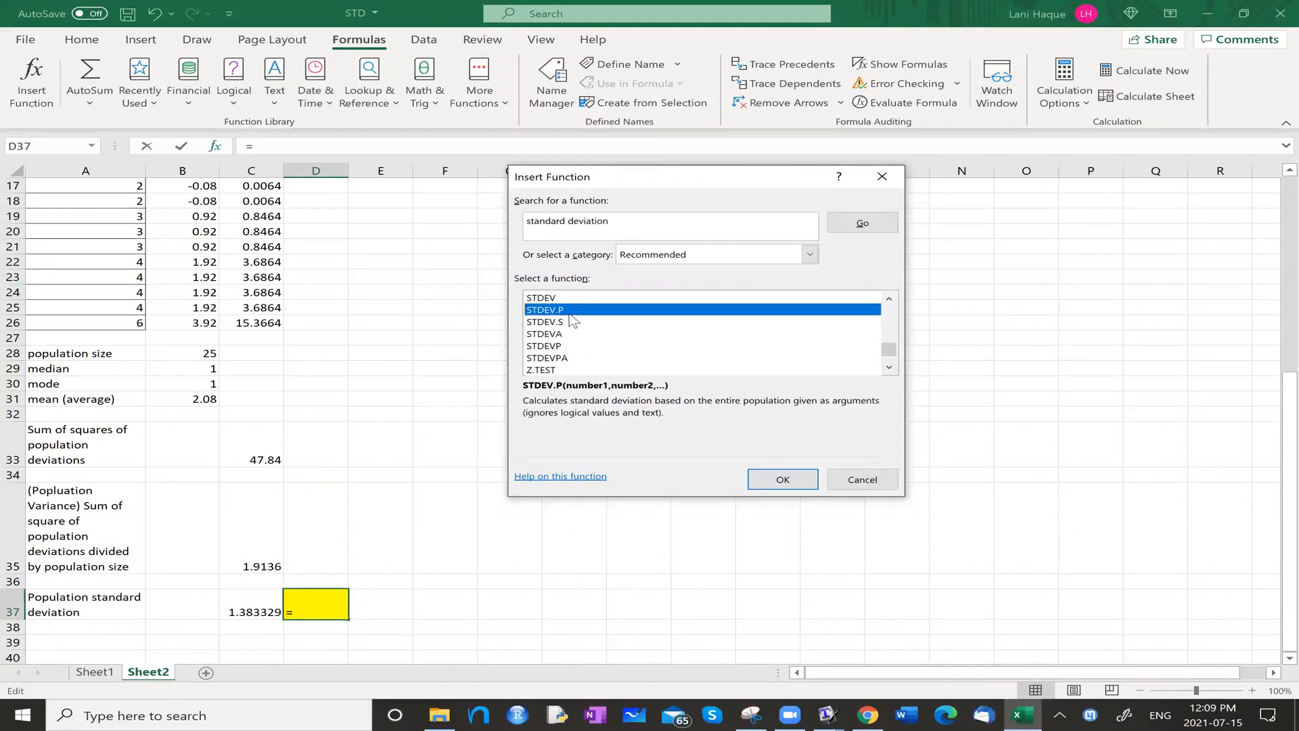
left_click(783, 479)
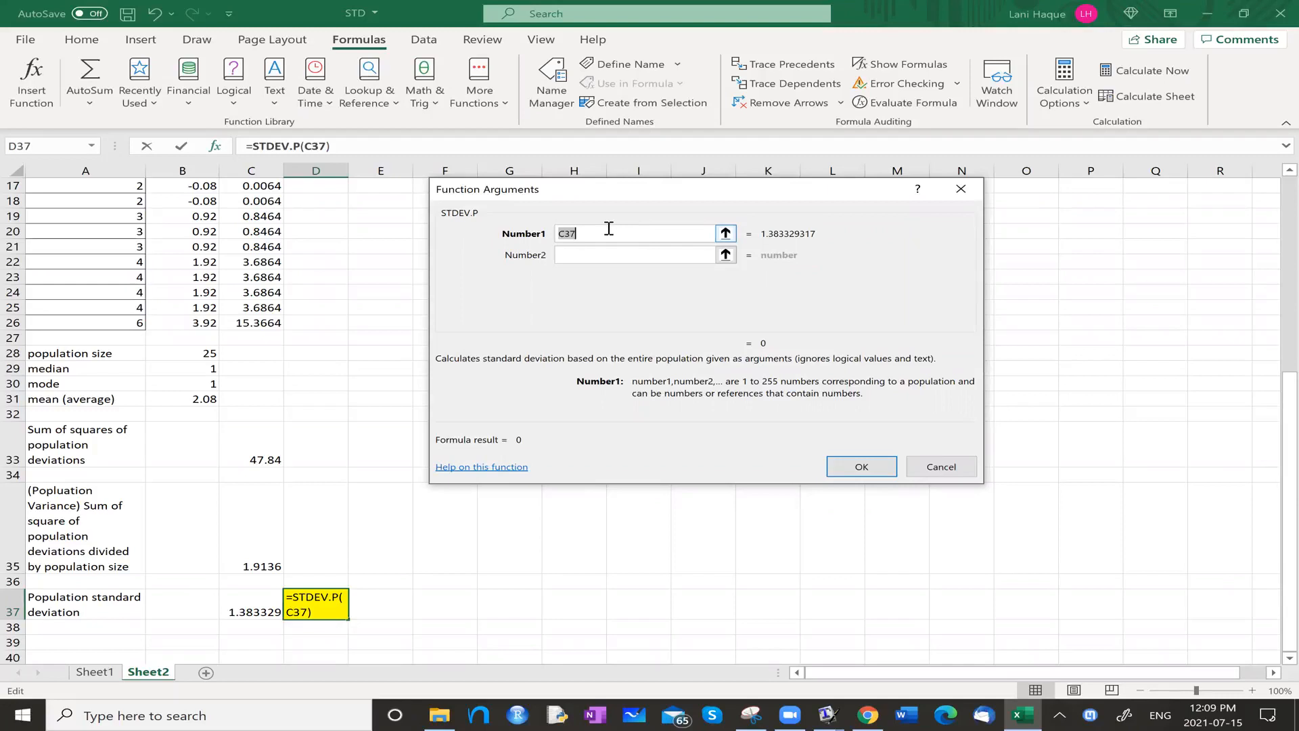
type("a2:a26")
key("Return")
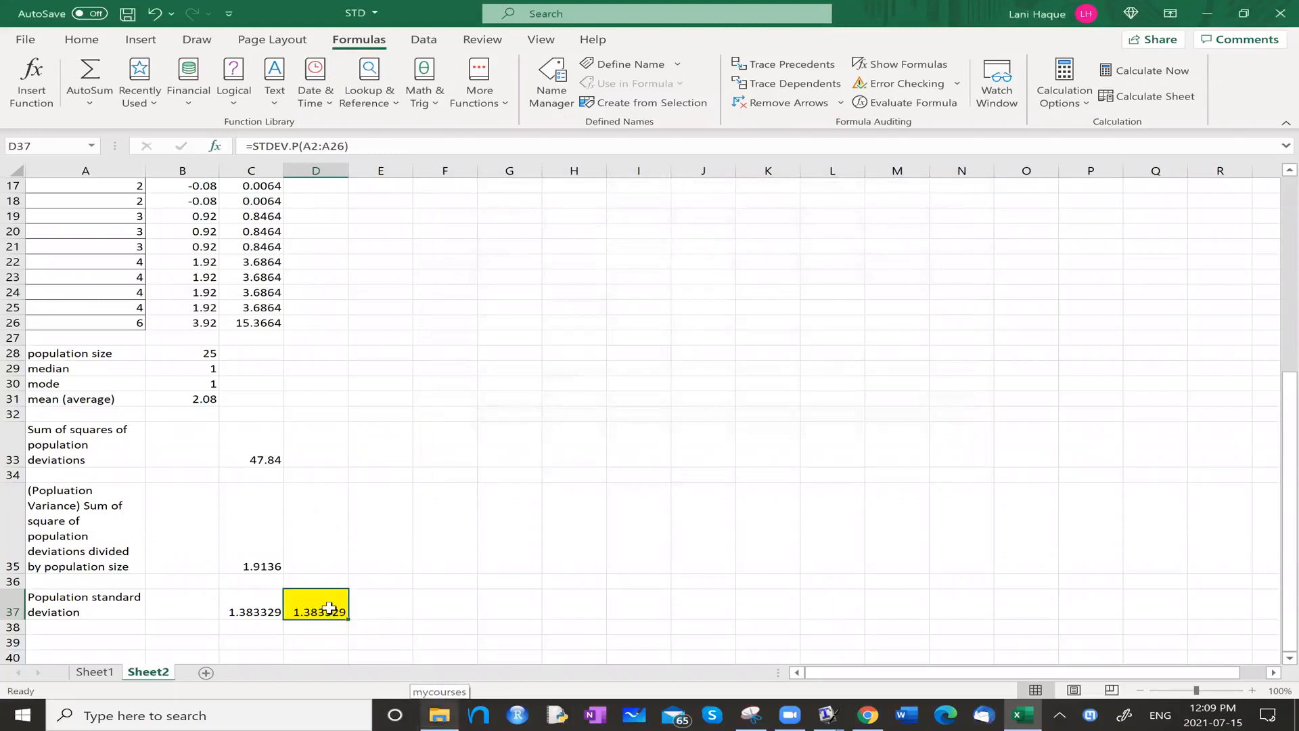
Compare the step-by-step result in C37 with the STDEV.P result in D37, reviewing the data columns and the standard deviation formula image.
left_click(245, 602)
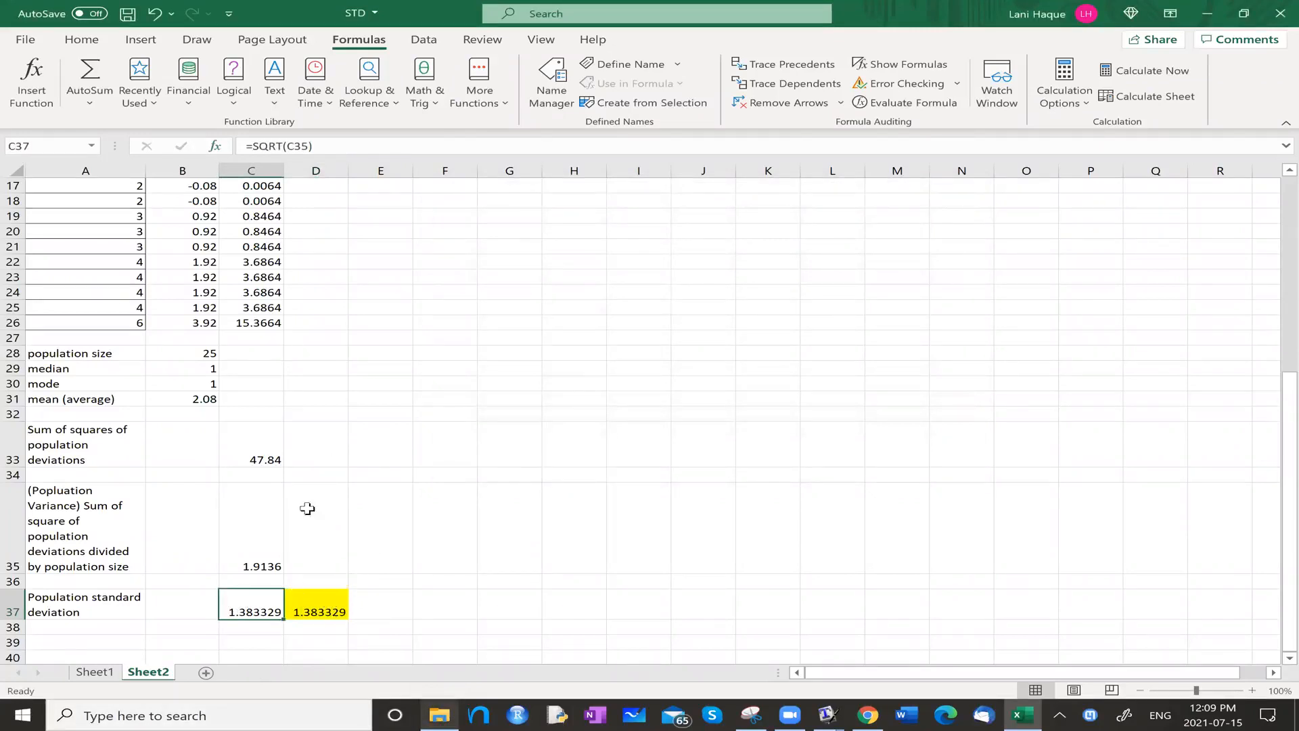
scroll(306, 490, "up", 5)
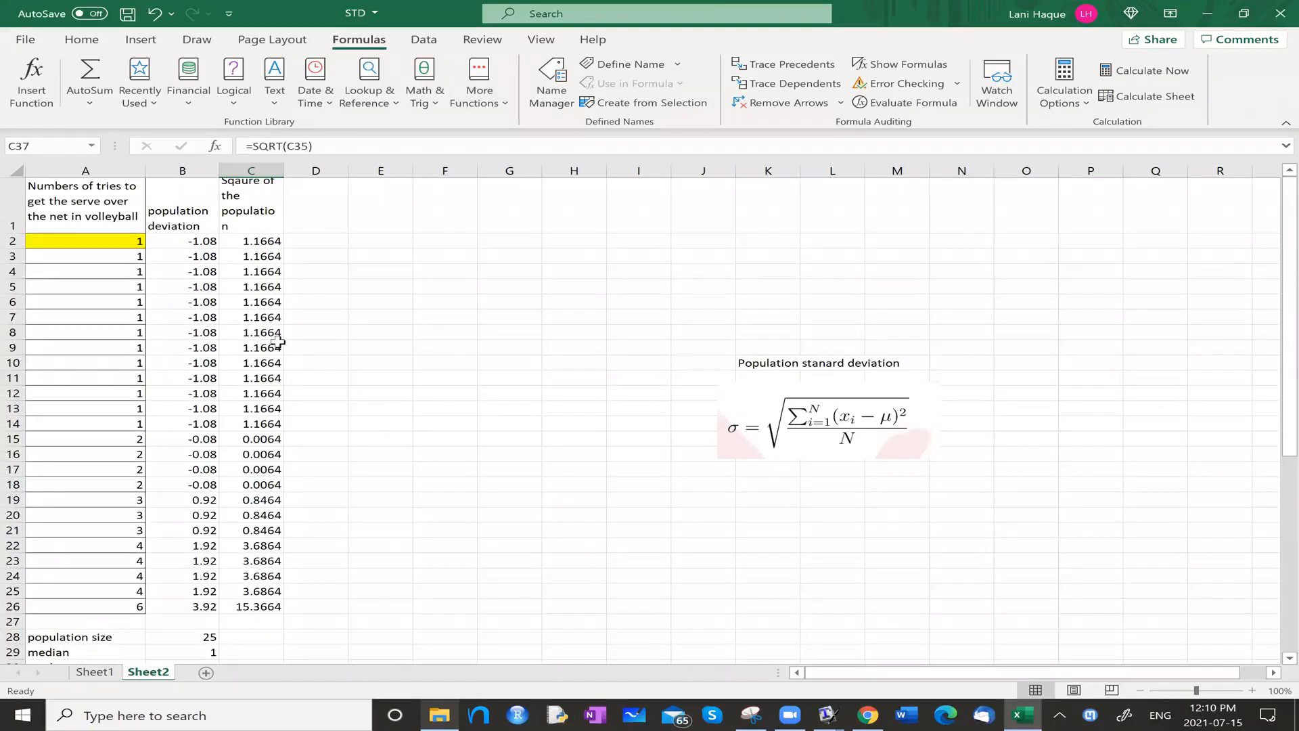
scroll(277, 342, "down", 4)
scroll(280, 470, "down", 1)
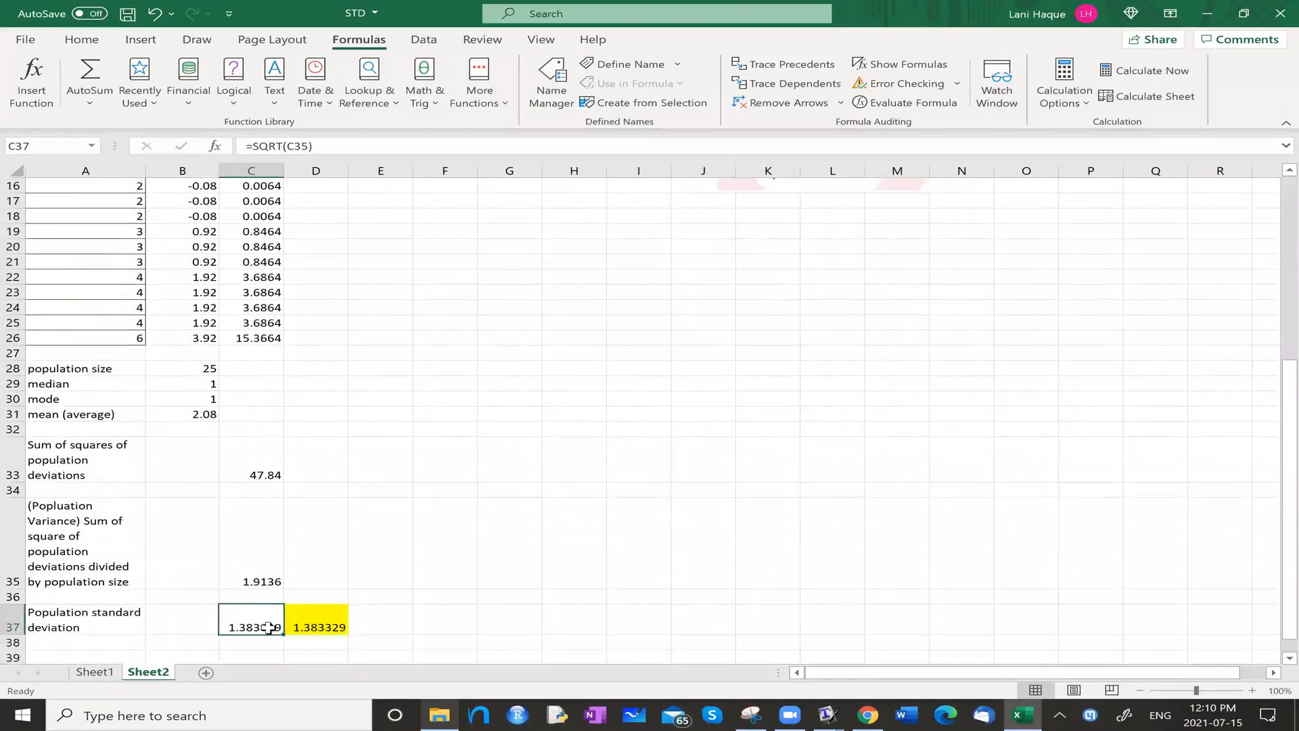
left_click(320, 621)
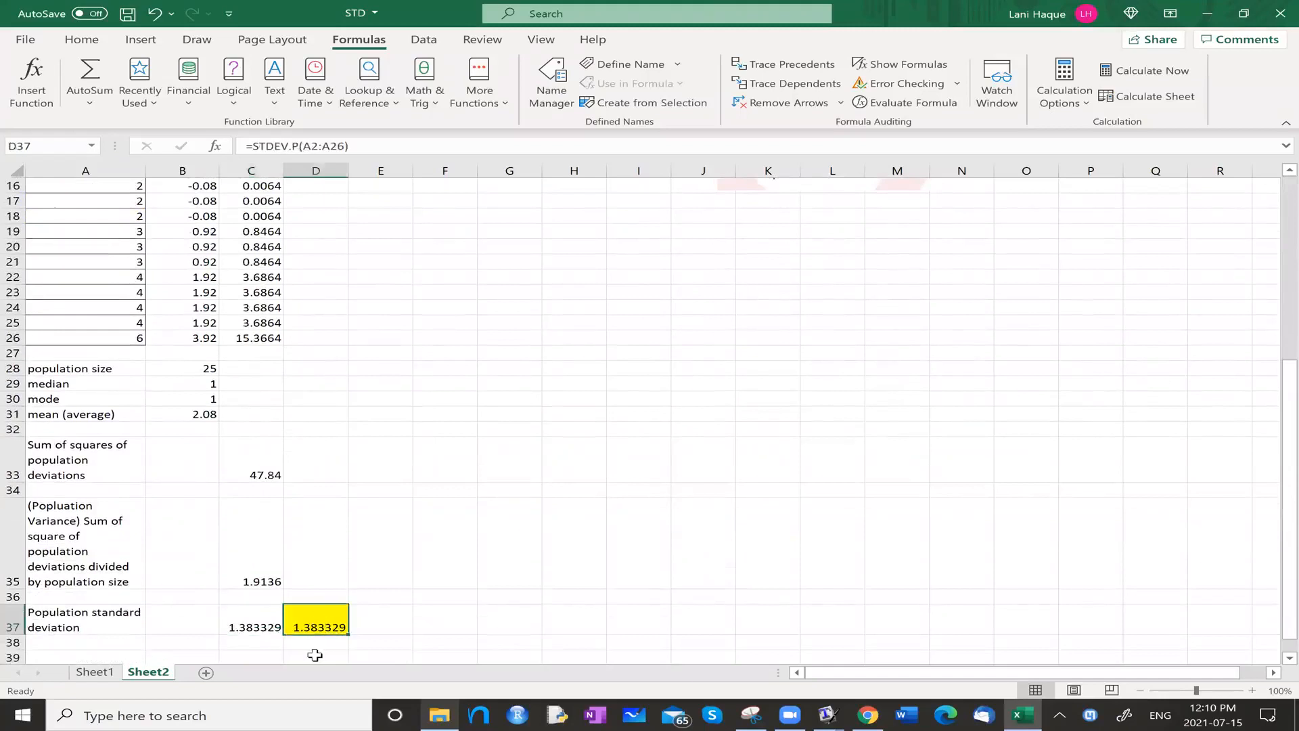
scroll(203, 624, "up", 1)
scroll(203, 623, "down", 2)
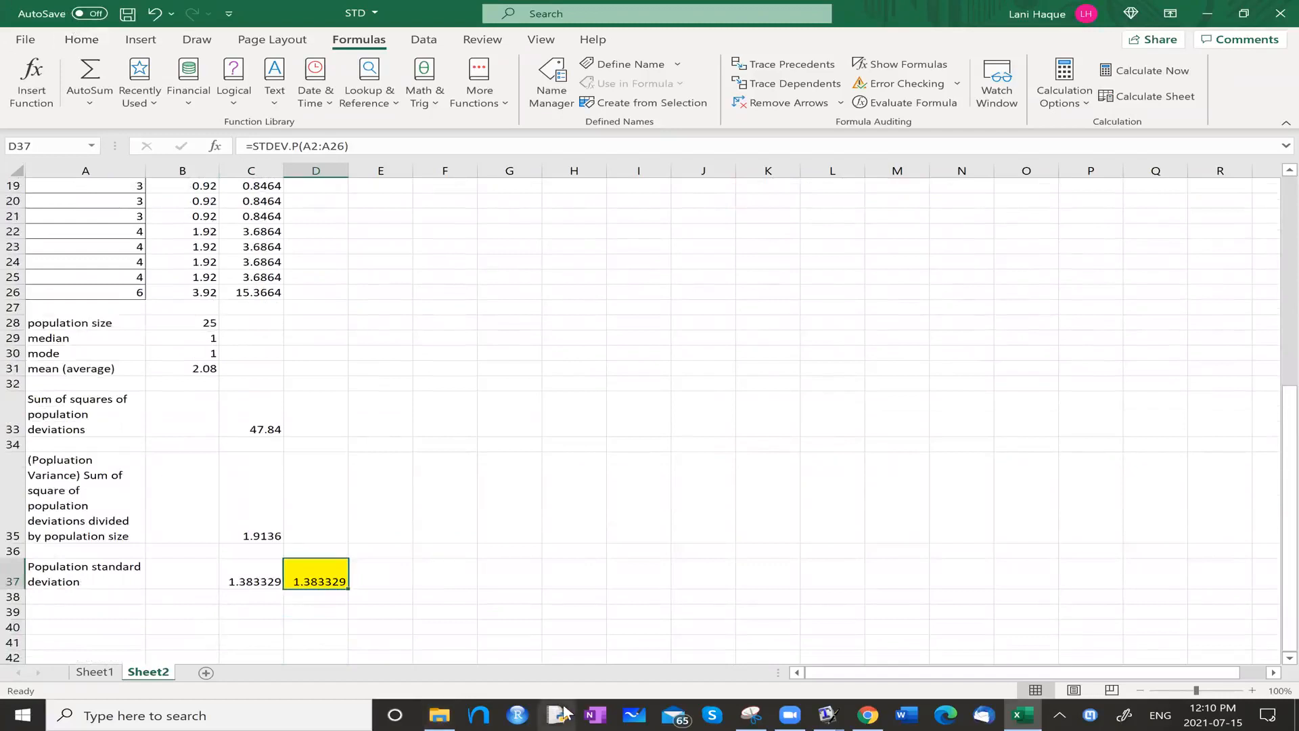
left_click(940, 29)
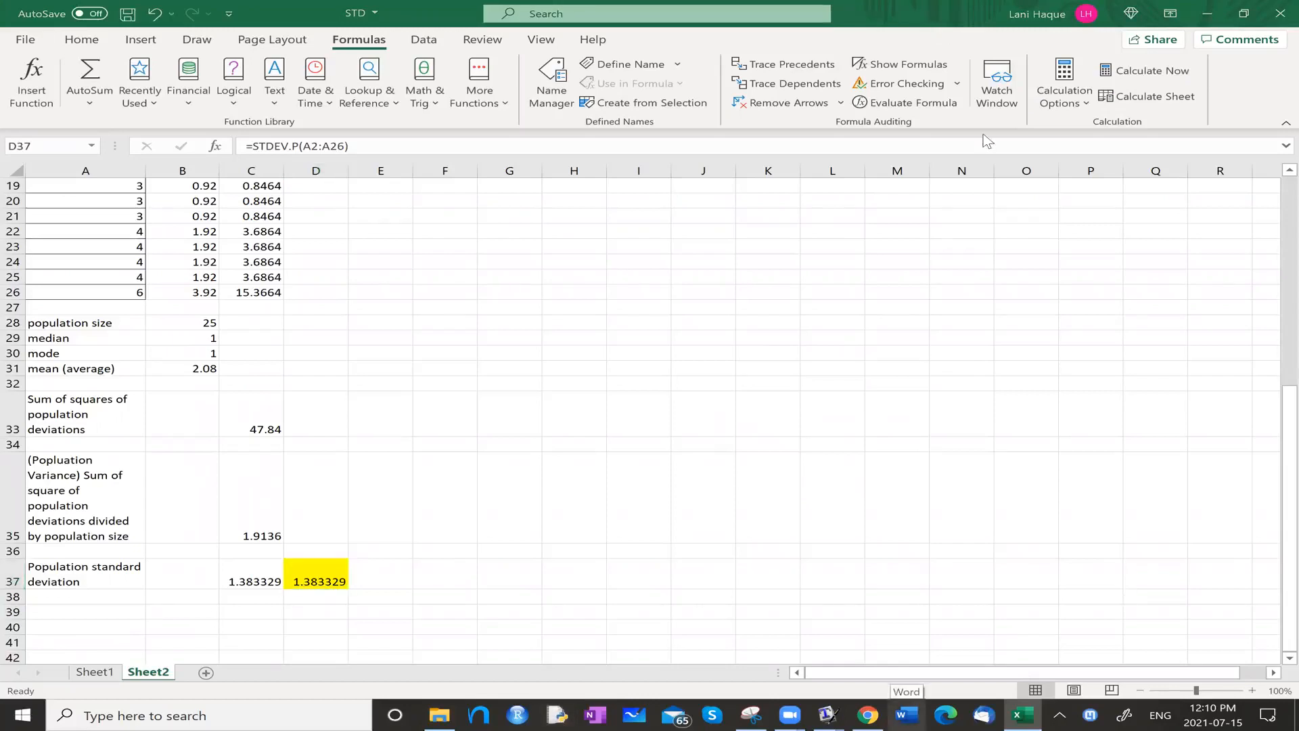